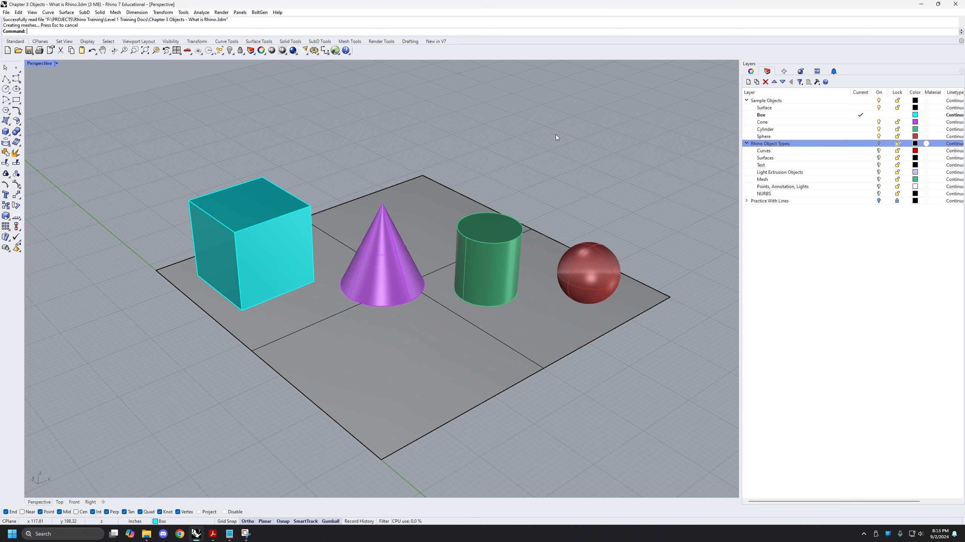
Step: Examine the box, cone, cylinder and sphere on the ground surface from several angles
right_drag(562, 169, 485, 210)
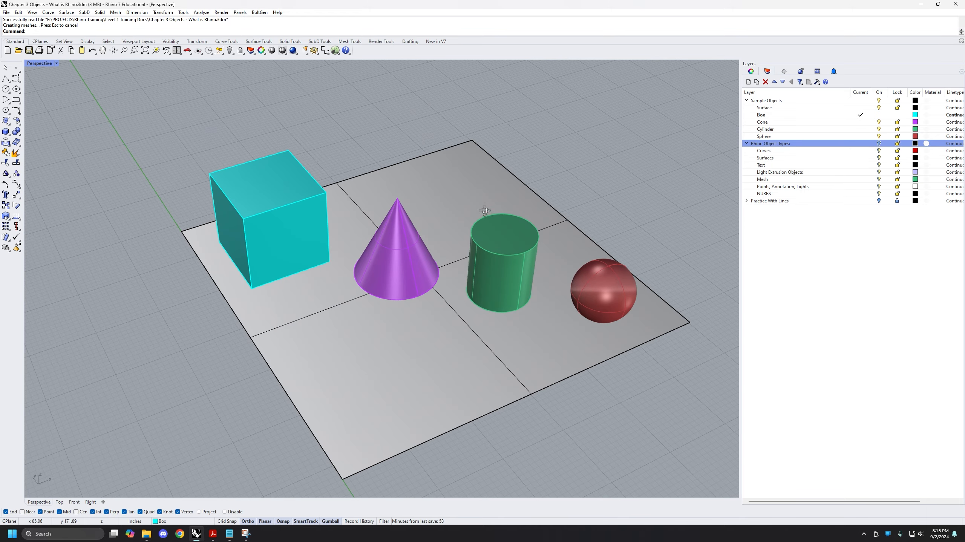
shift+right_drag(476, 177, 416, 239)
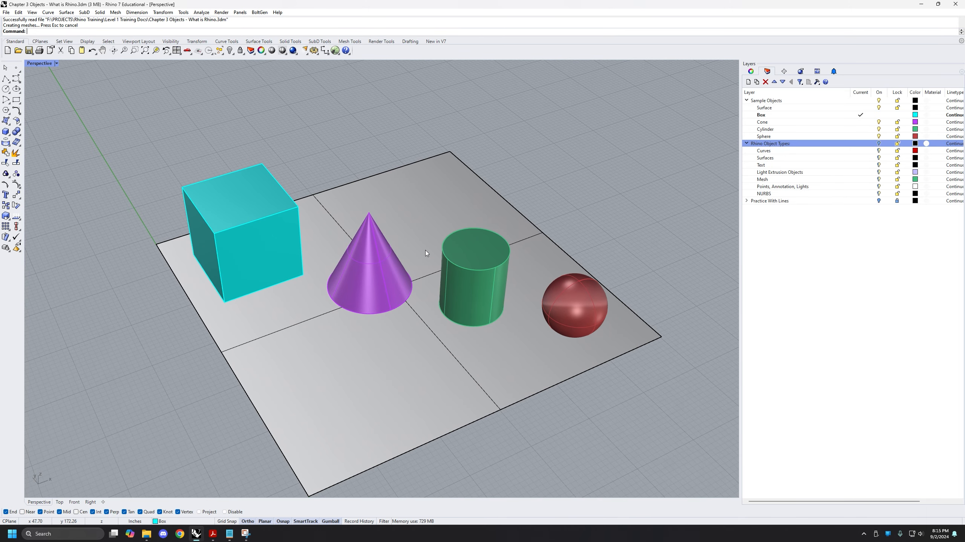
right_drag(383, 263, 416, 242)
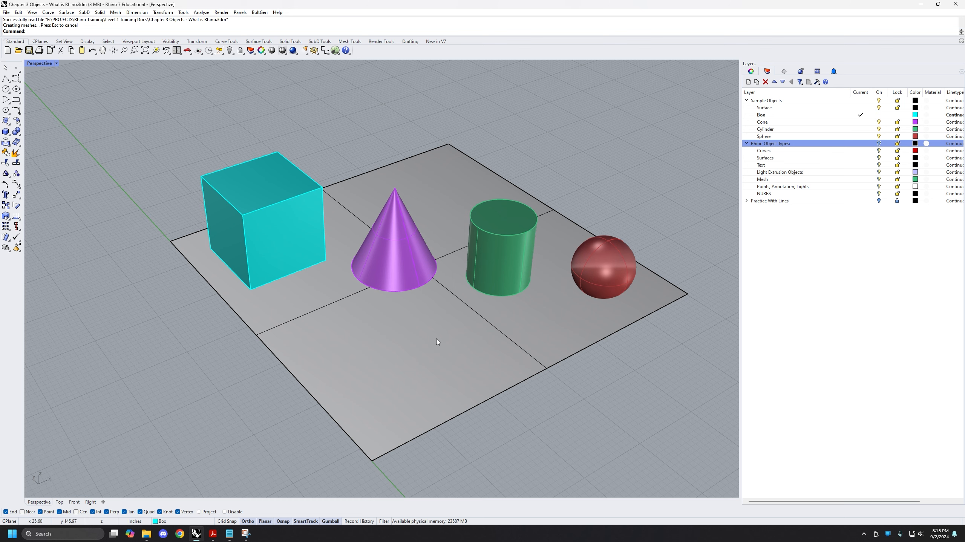
right_drag(436, 342, 351, 306)
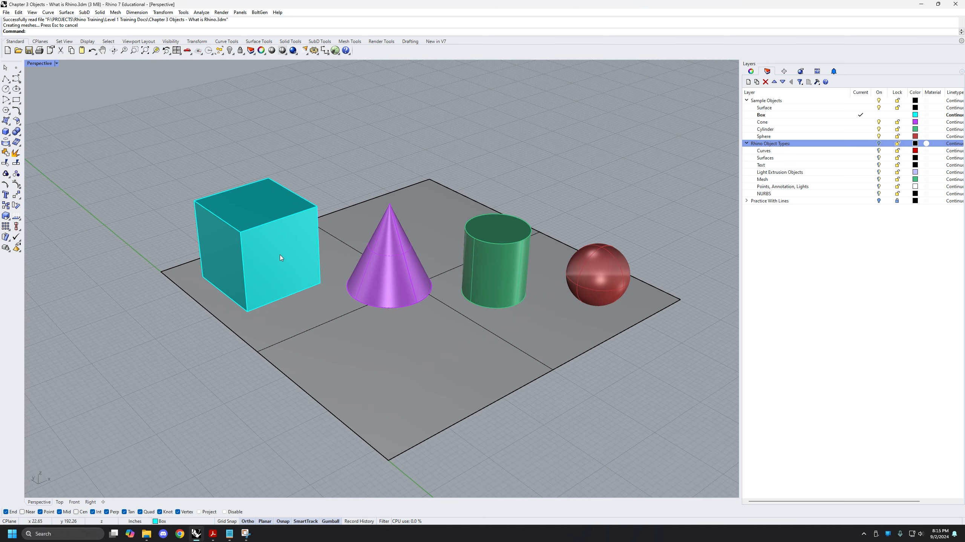
click(273, 221)
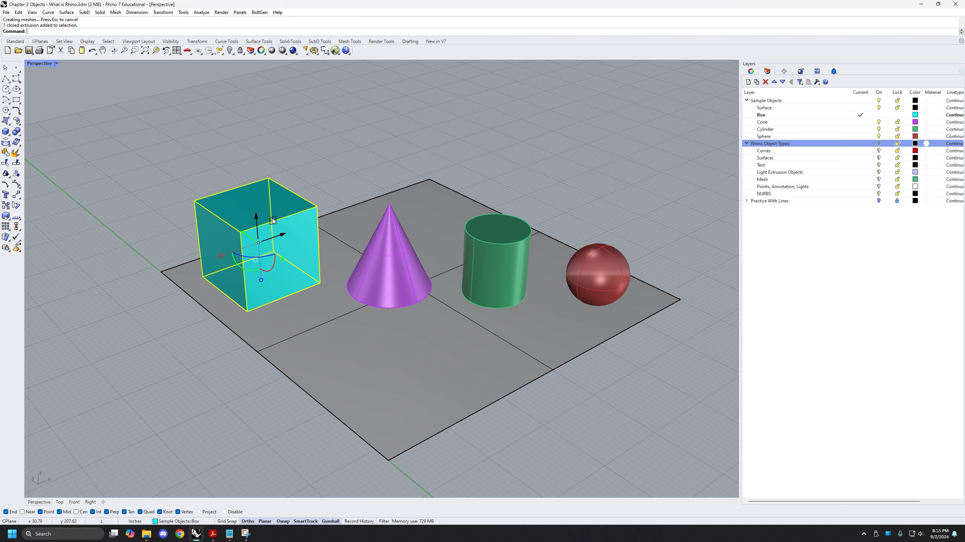
click(295, 161)
shift+right_drag(295, 162, 337, 170)
shift+right_drag(385, 225, 354, 177)
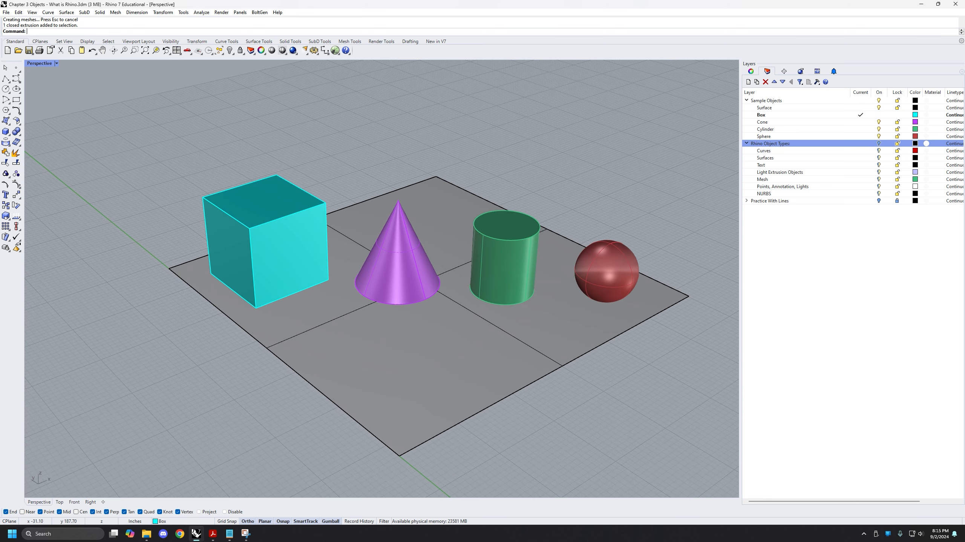
click(59, 511)
Step: Inspect the box and its lower front corner, and the cone and its tip, up close
click(261, 221)
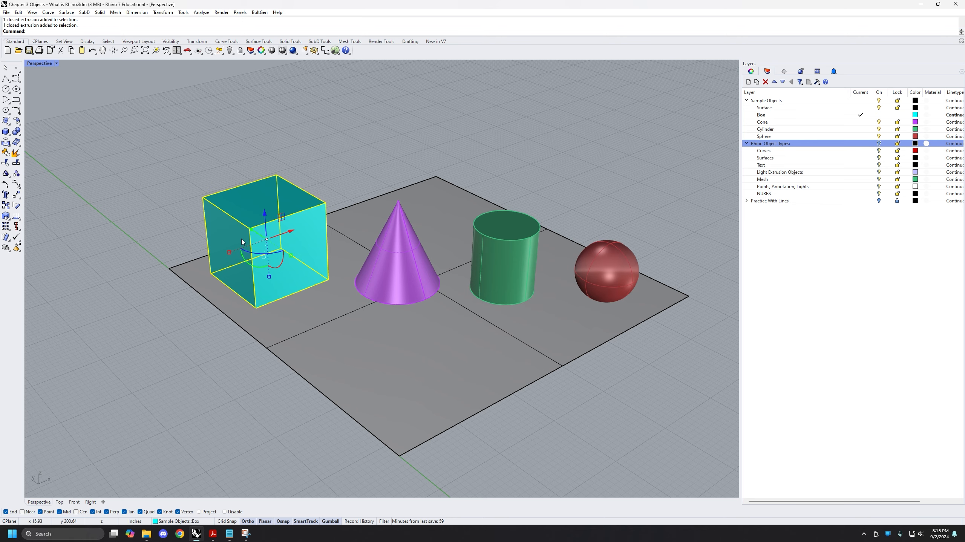
scroll(280, 236, up, 5)
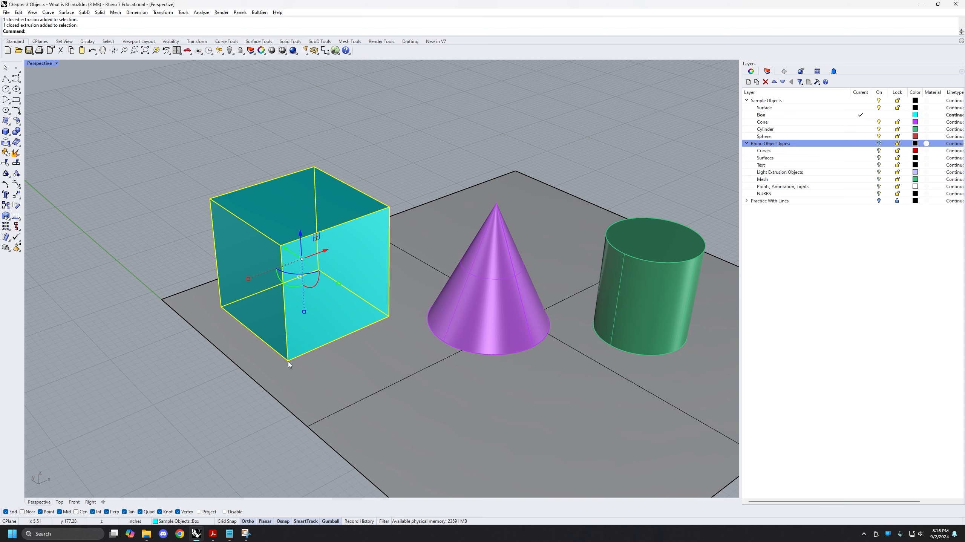
shift+right_drag(499, 208, 486, 209)
scroll(486, 209, up, 3)
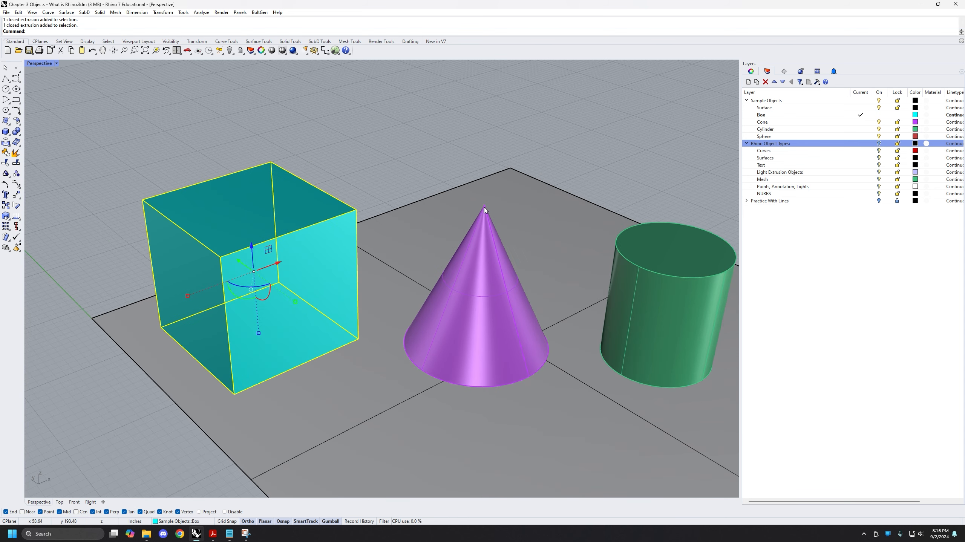
click(486, 210)
scroll(394, 224, down, 3)
shift+right_drag(364, 233, 353, 212)
click(335, 141)
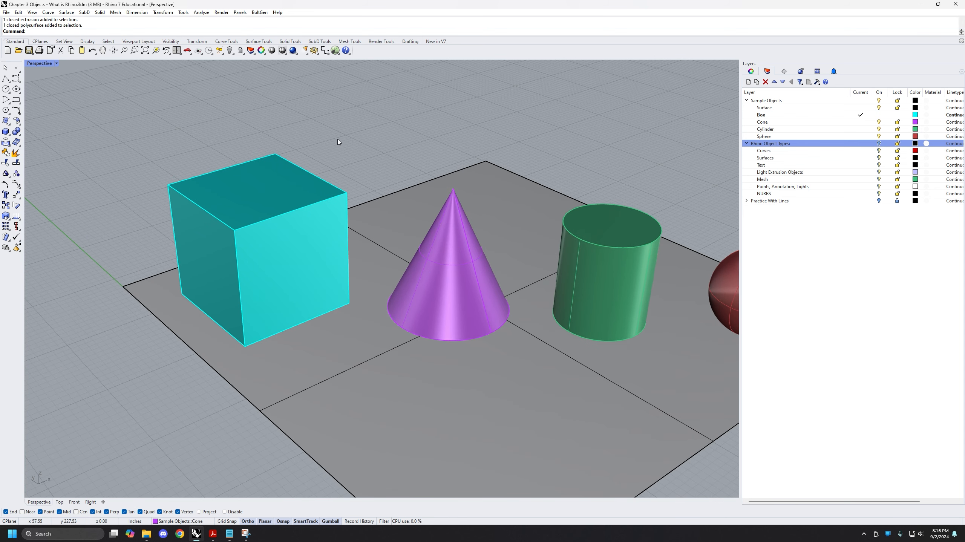
shift+right_drag(337, 140, 334, 177)
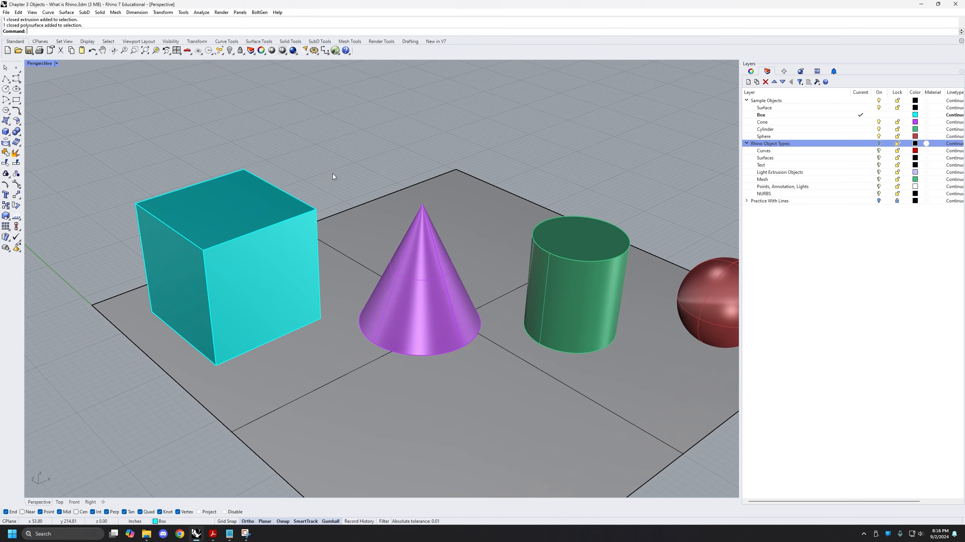
text(m)
key(Return)
key(Escape)
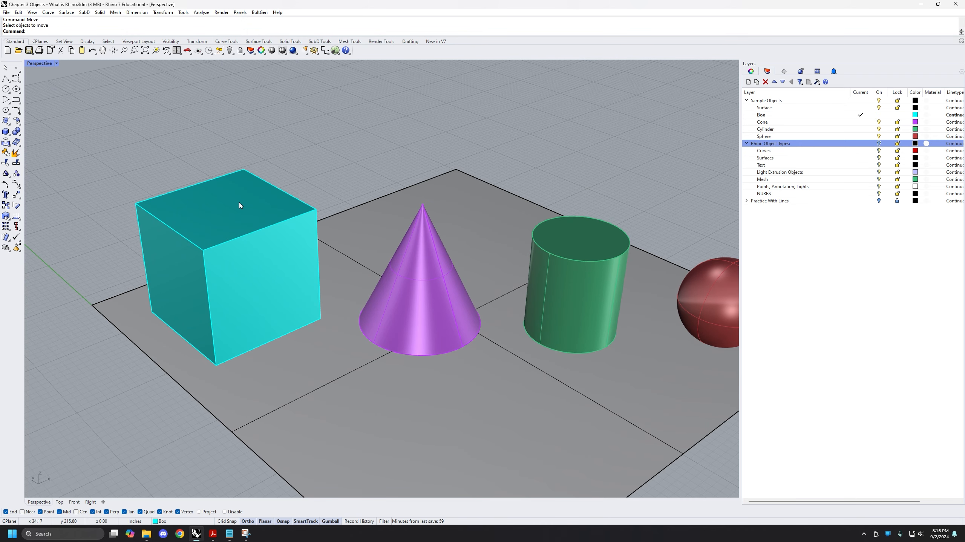
Step: Move the box from its lower front corner endpoint onto the tip of the cone
click(237, 259)
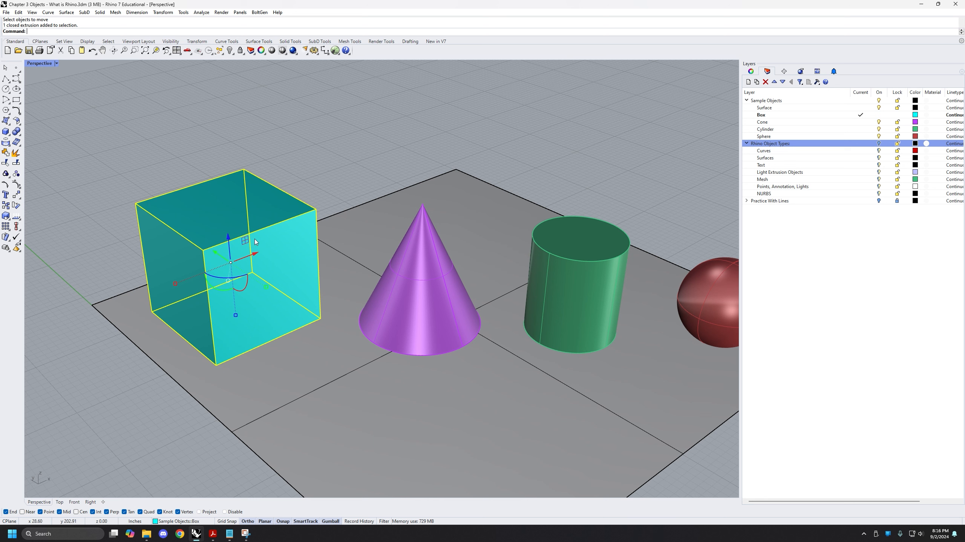
text(m)
key(Return)
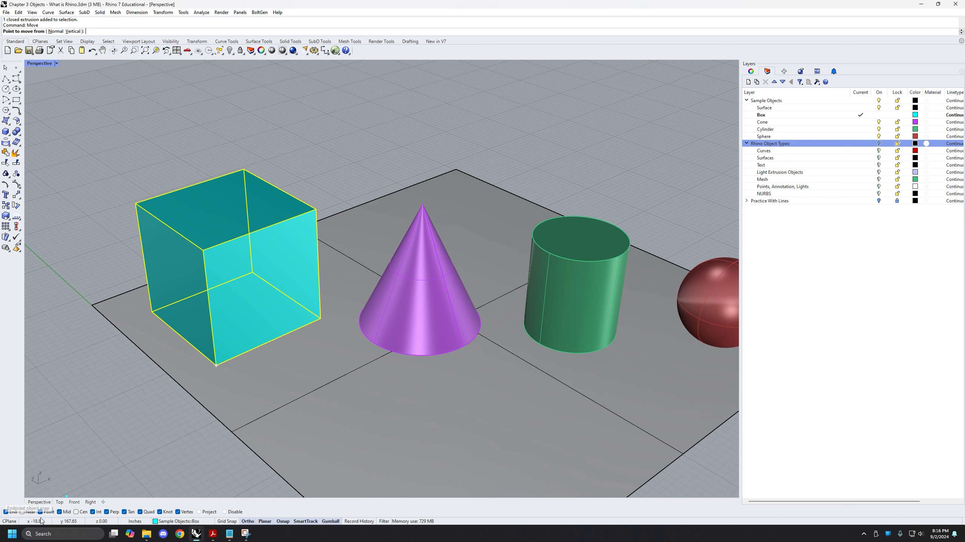
click(228, 513)
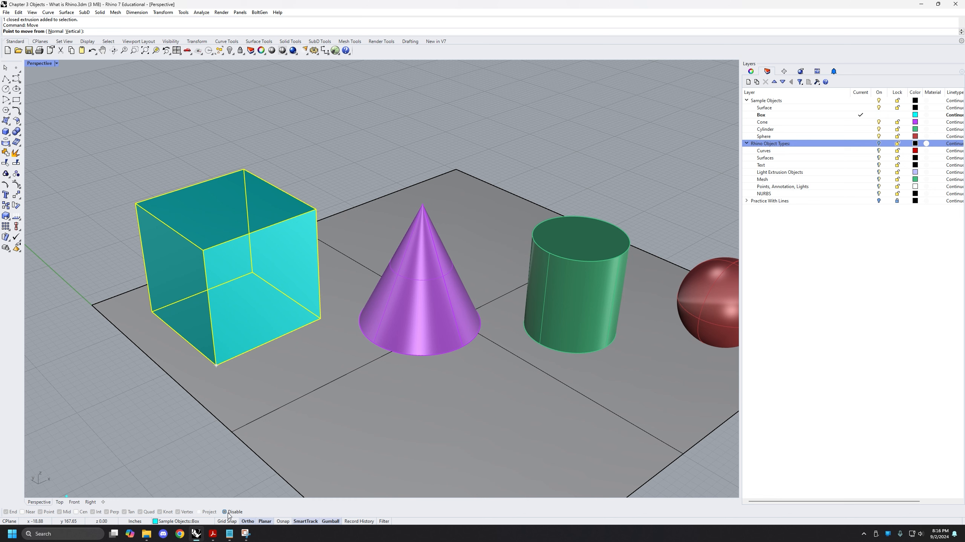
click(229, 513)
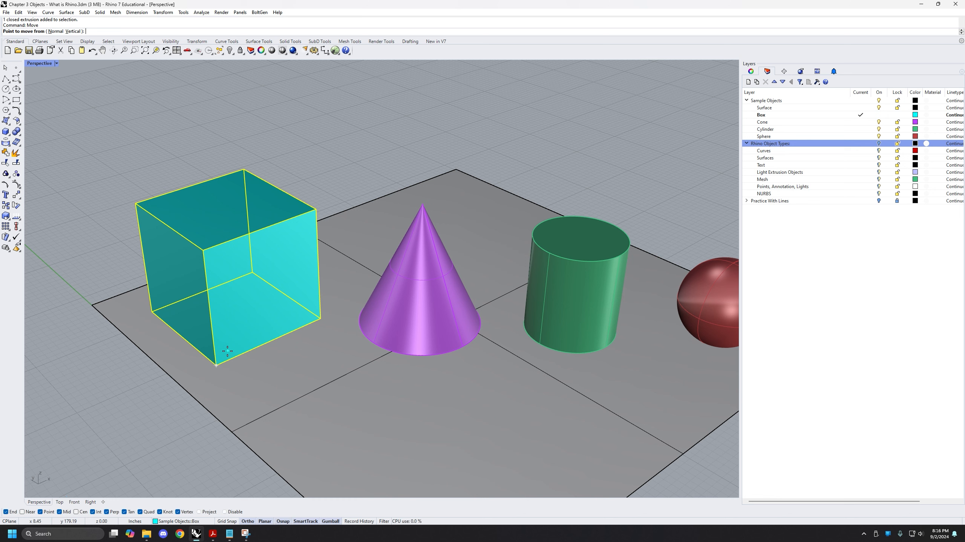
click(215, 366)
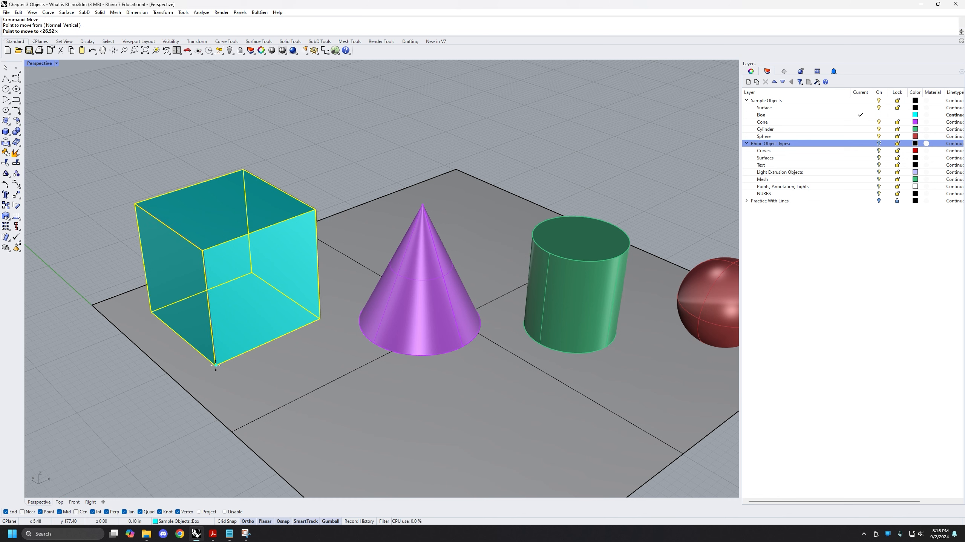
click(423, 204)
Step: Inspect the contact point between the box's corner and the cone's tip
shift+right_drag(493, 182, 463, 229)
shift+right_drag(440, 260, 470, 233)
scroll(489, 222, up, 4)
scroll(486, 220, down, 2)
scroll(504, 210, down, 2)
shift+right_drag(349, 218, 343, 233)
right_drag(339, 318, 354, 265)
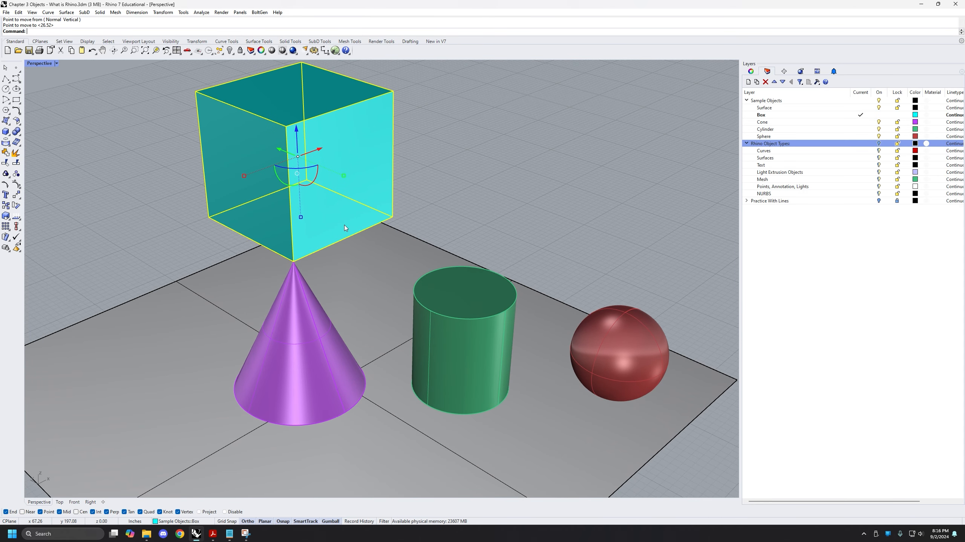
shift+right_drag(329, 173, 333, 178)
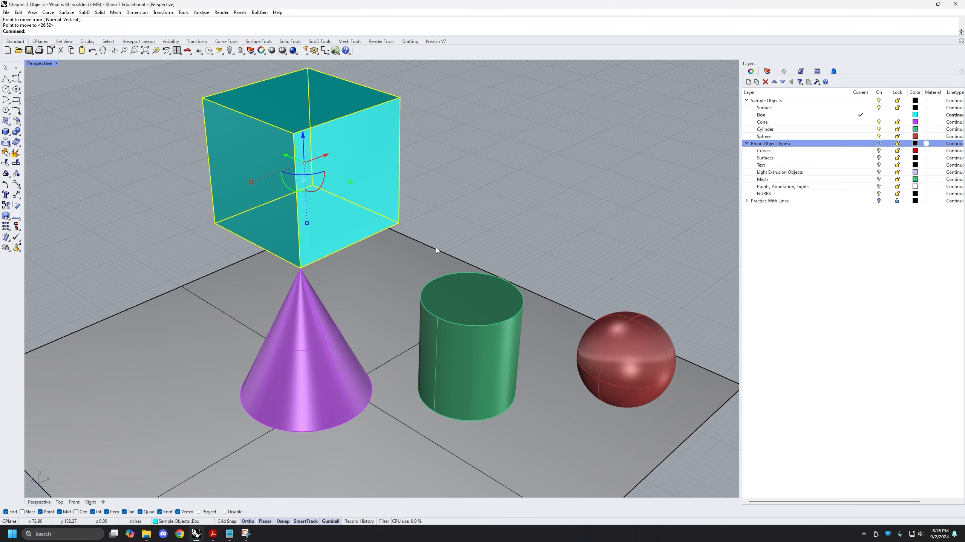
Step: Examine the cylinder and sphere up close, then the whole arrangement with the box on the cone
shift+right_drag(419, 234, 352, 221)
shift+right_drag(450, 334, 381, 297)
scroll(499, 305, up, 2)
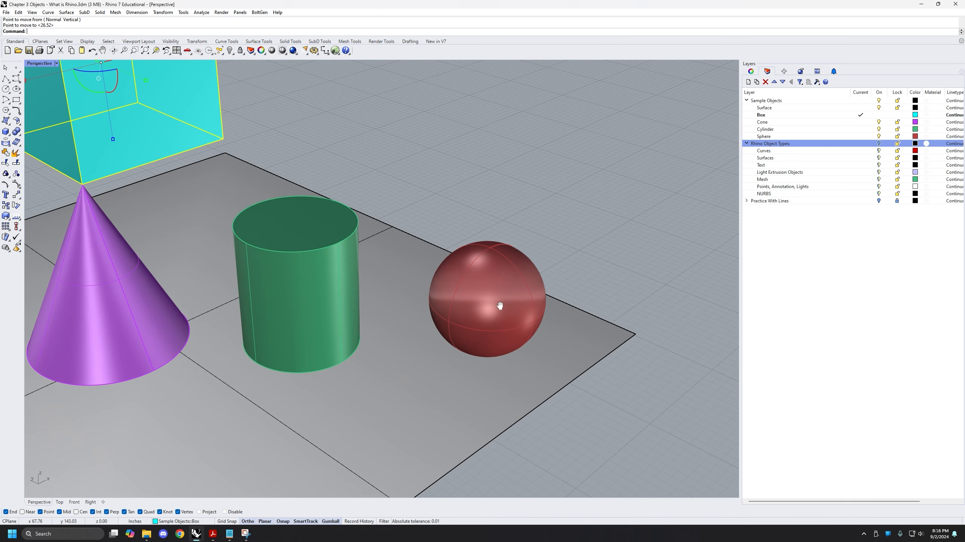
right_drag(492, 247, 523, 219)
scroll(315, 199, down, 3)
shift+right_drag(291, 205, 416, 243)
scroll(406, 202, down, 4)
scroll(448, 176, up, 3)
scroll(442, 215, up, 2)
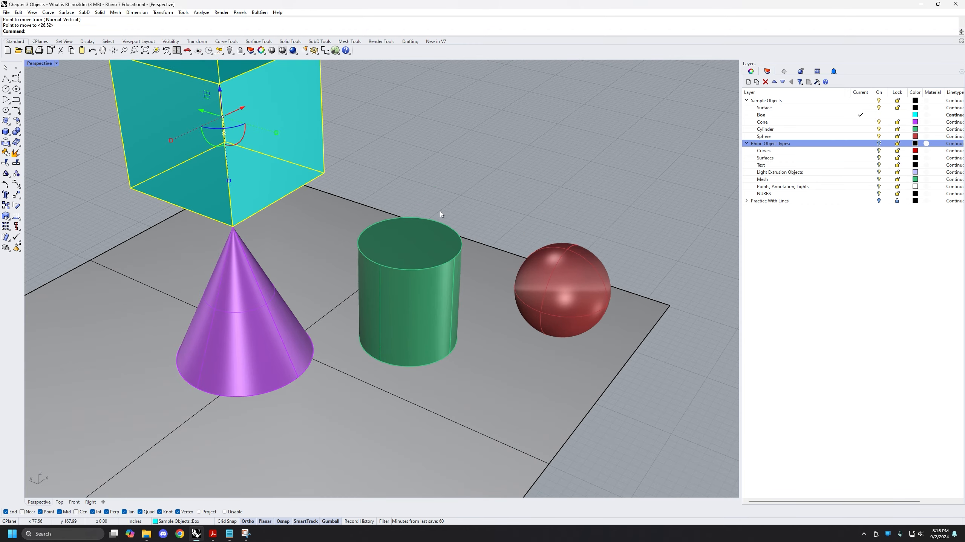
scroll(449, 213, down, 4)
shift+right_drag(256, 174, 297, 173)
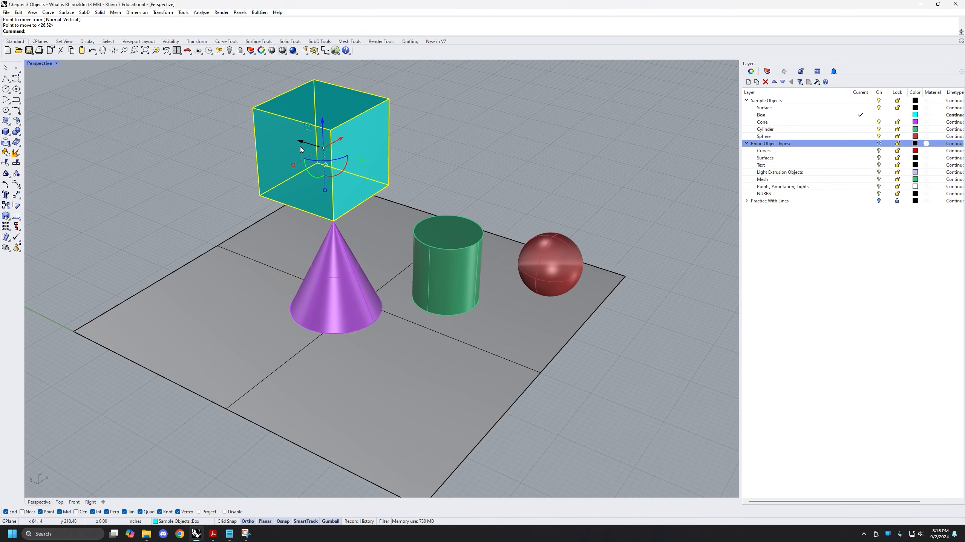
Step: Slide the box along the Y axis off the cone until it is clear of the ground surface
shift+right_drag(533, 236, 562, 258)
right_drag(427, 207, 421, 245)
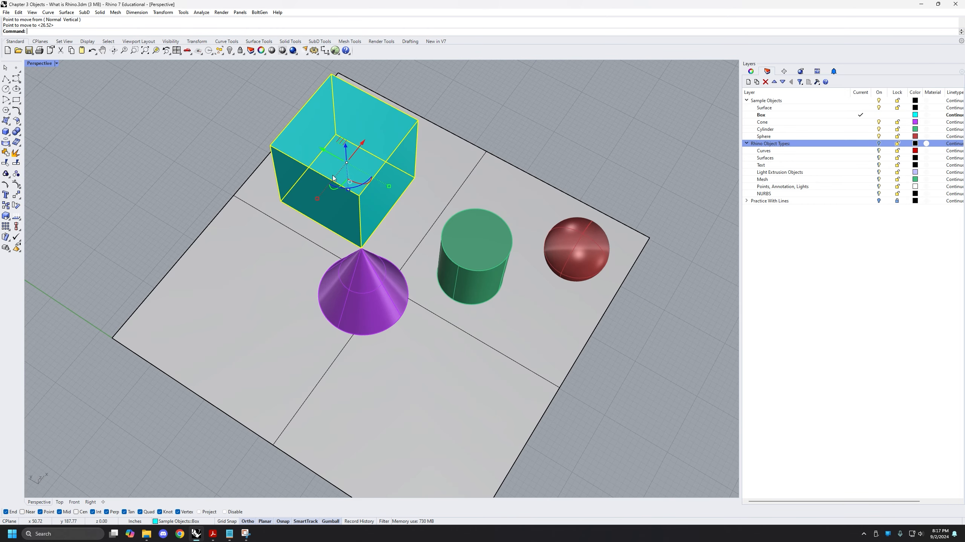
drag(324, 151, 131, 62)
shift+right_drag(253, 160, 253, 219)
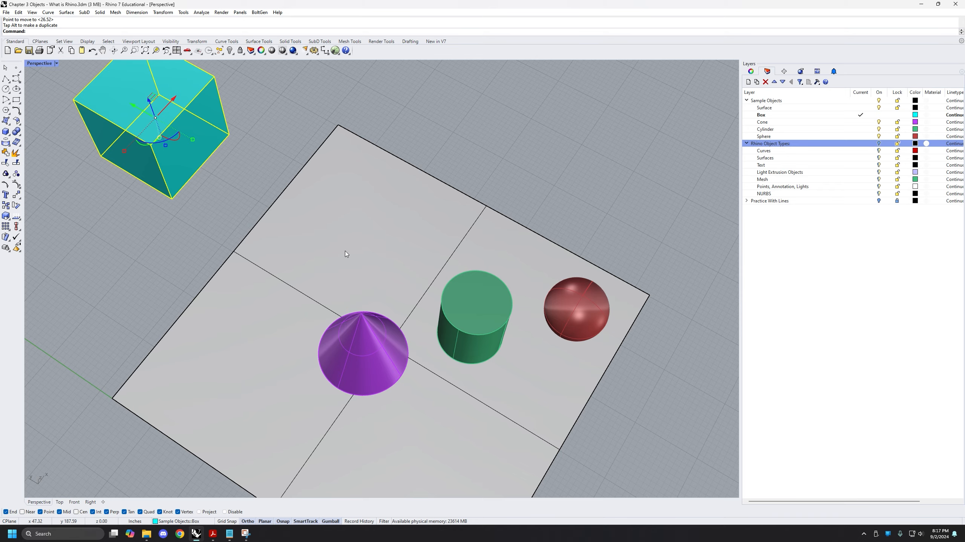
Step: Move the sphere from its bottom endpoint onto the tip of the cone
shift+right_drag(504, 326, 351, 297)
scroll(352, 297, up, 3)
right_drag(395, 394, 528, 250)
click(456, 252)
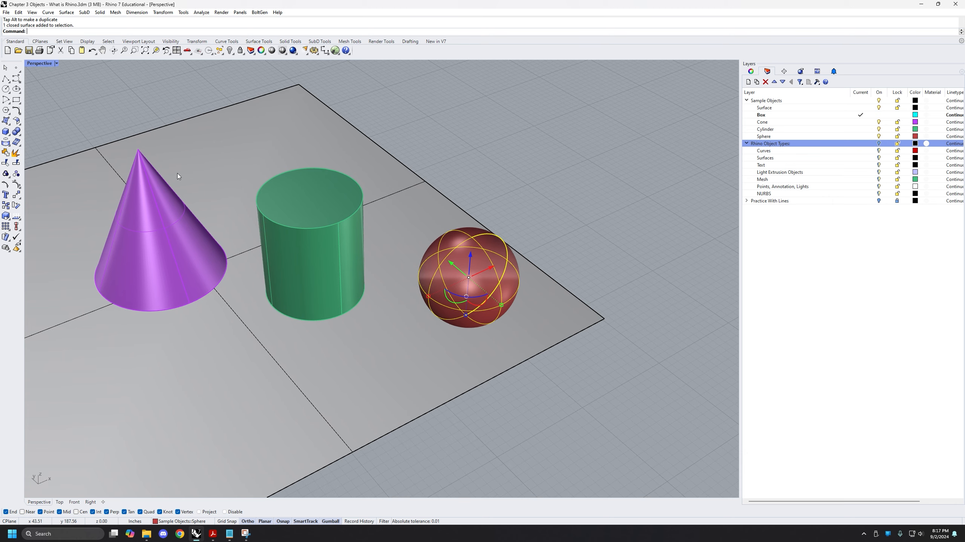
right_drag(501, 303, 472, 214)
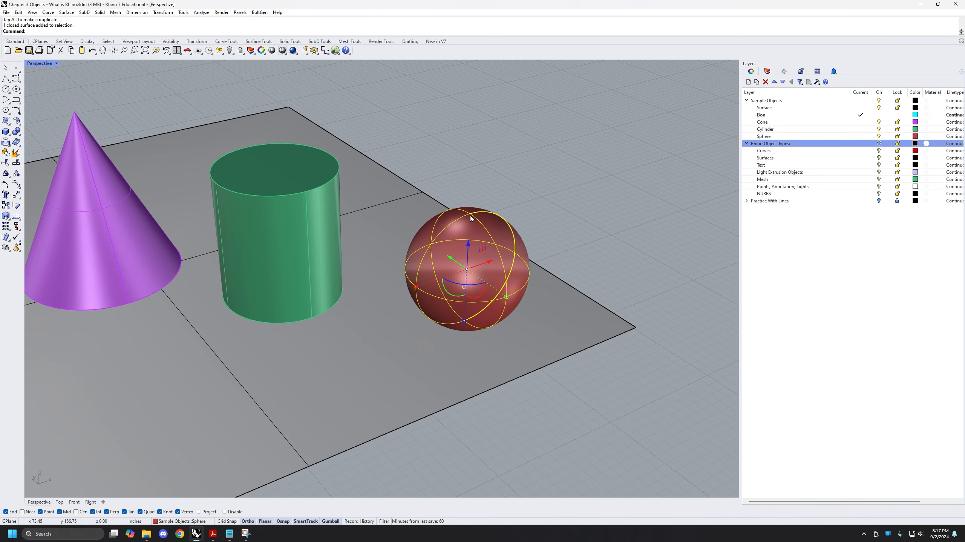
right_drag(476, 345, 98, 177)
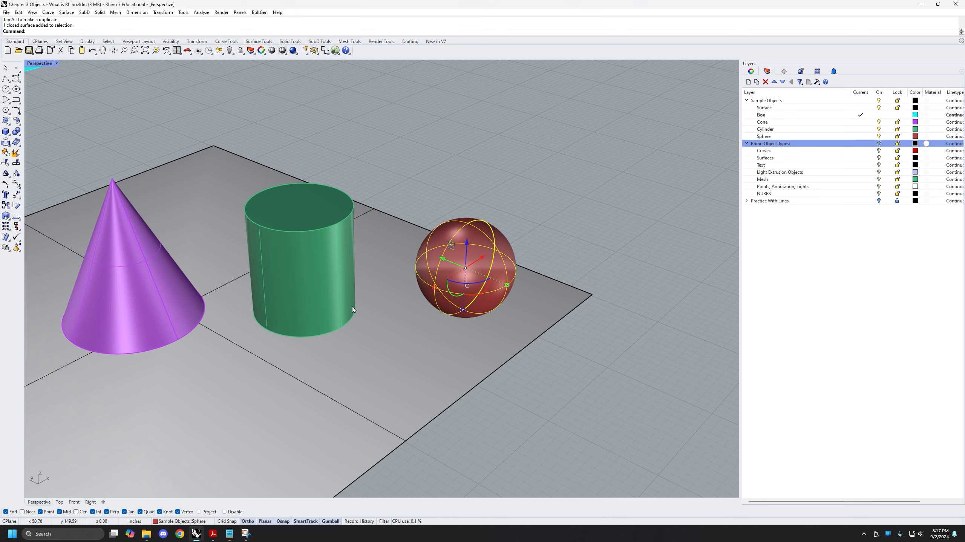
text(Move)
key(Return)
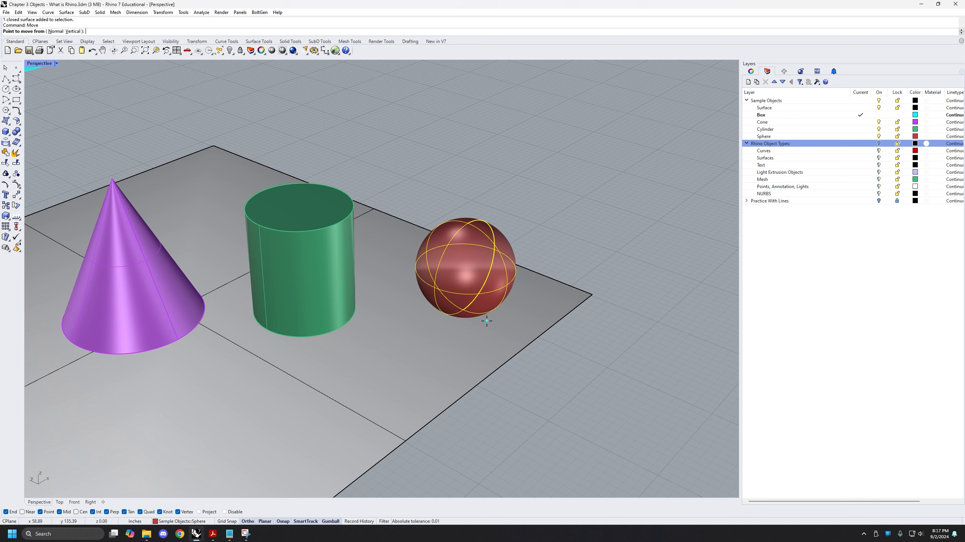
scroll(473, 319, up, 1)
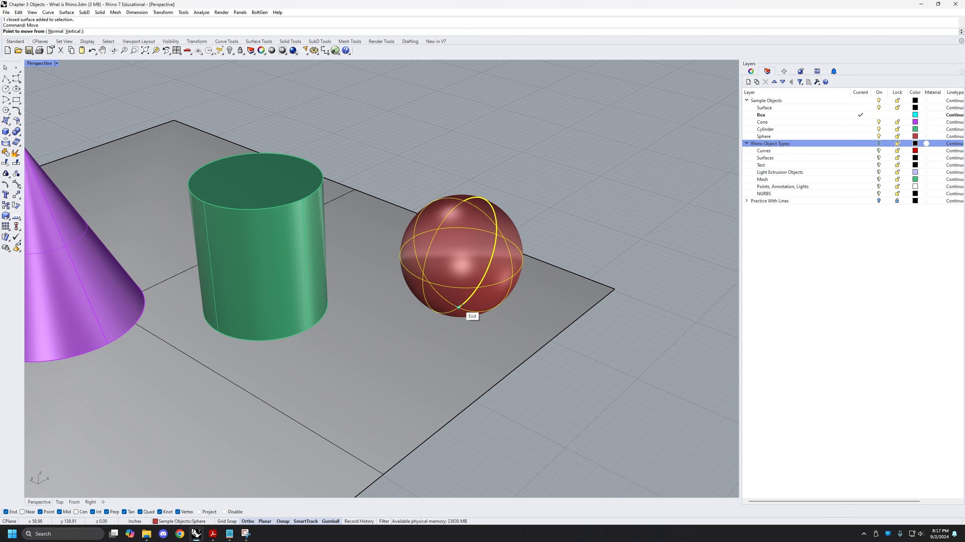
shift+right_drag(196, 280, 384, 352)
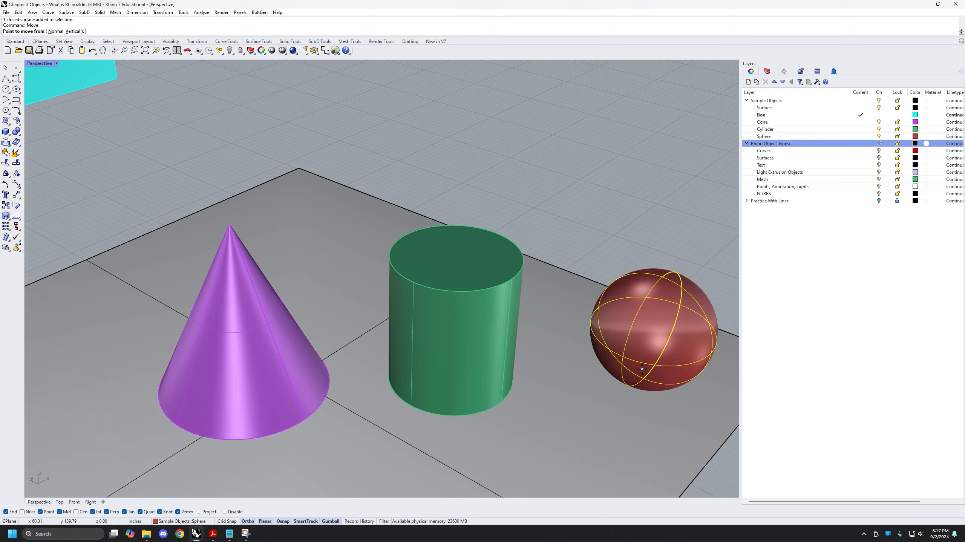
scroll(638, 368, down, 2)
click(588, 354)
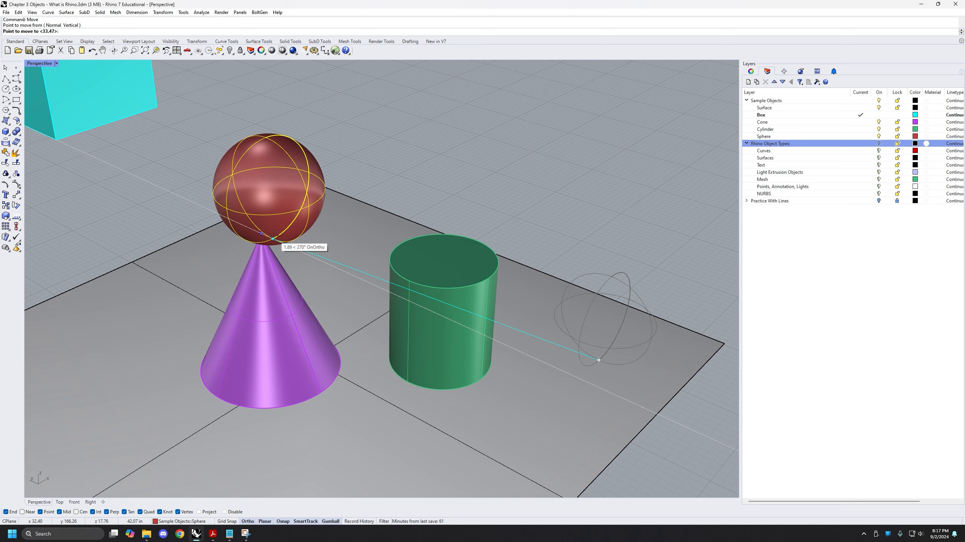
click(261, 235)
Step: Turn on the center (Cen) object snap
shift+right_drag(313, 252, 384, 262)
scroll(380, 249, up, 3)
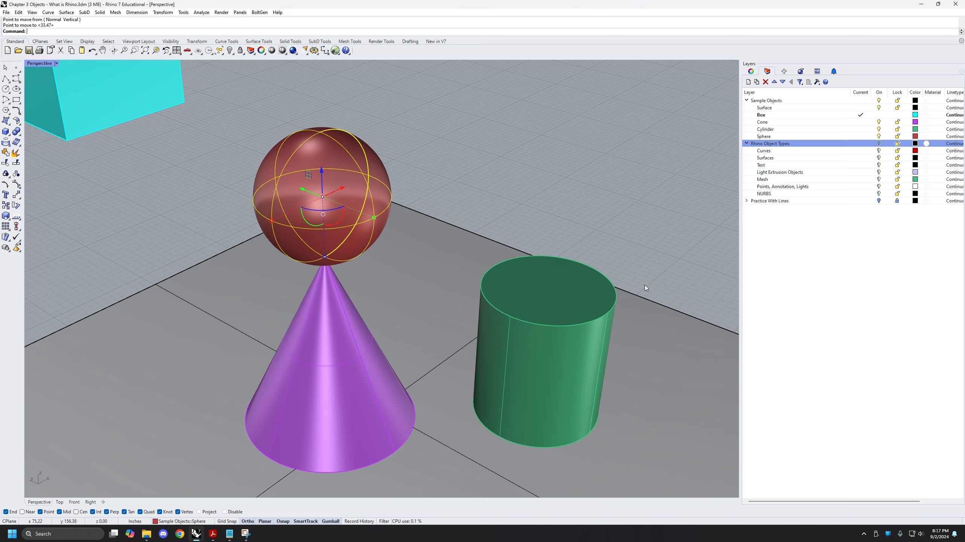
right_drag(593, 290, 508, 253)
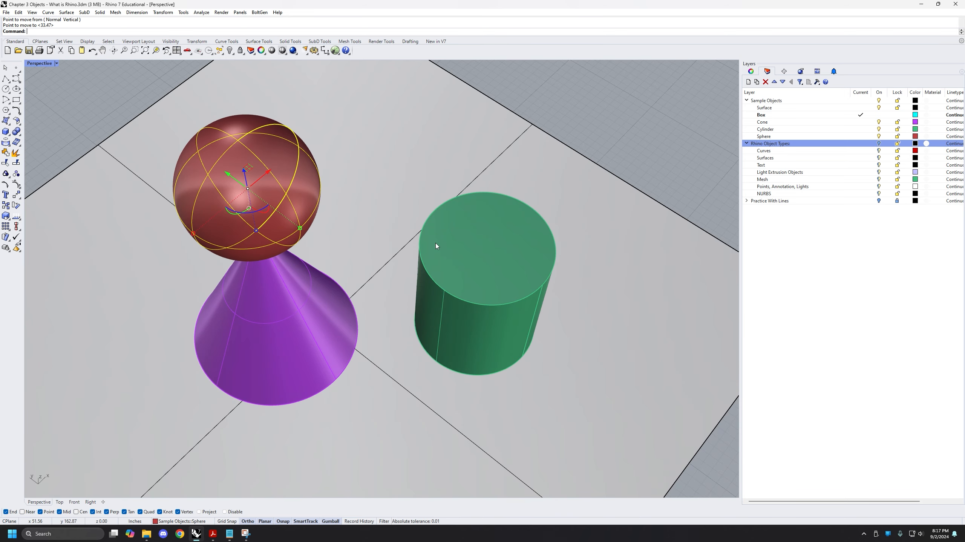
right_drag(487, 321, 405, 338)
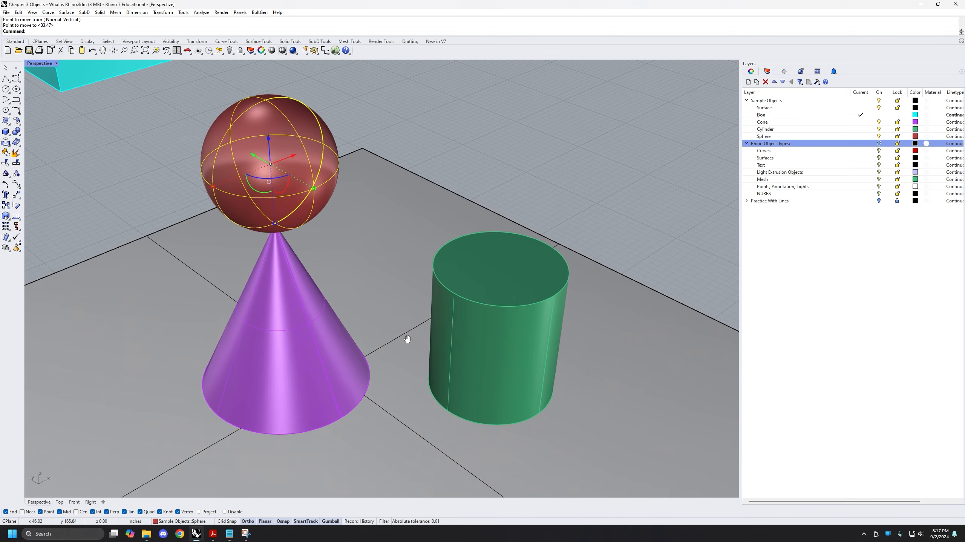
click(77, 512)
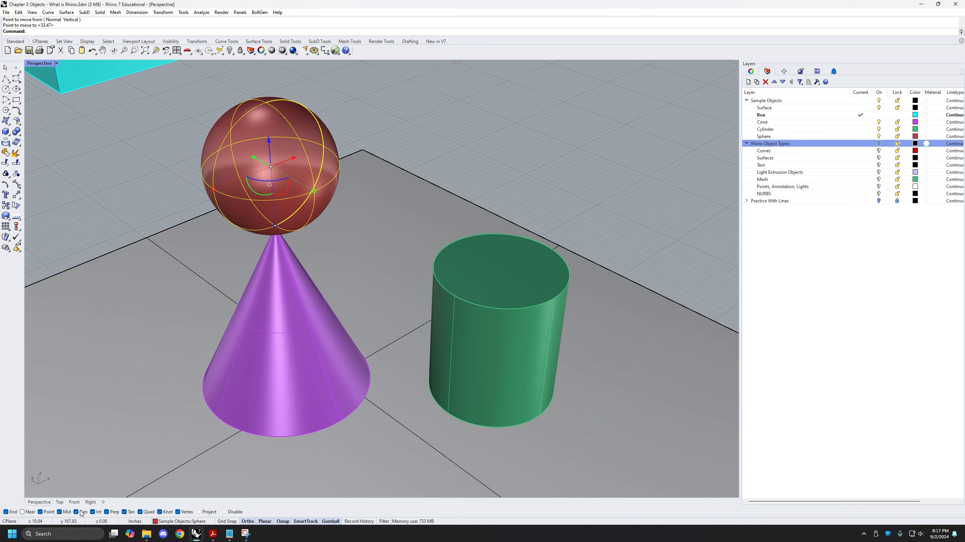
right_drag(118, 377, 196, 396)
scroll(197, 397, down, 2)
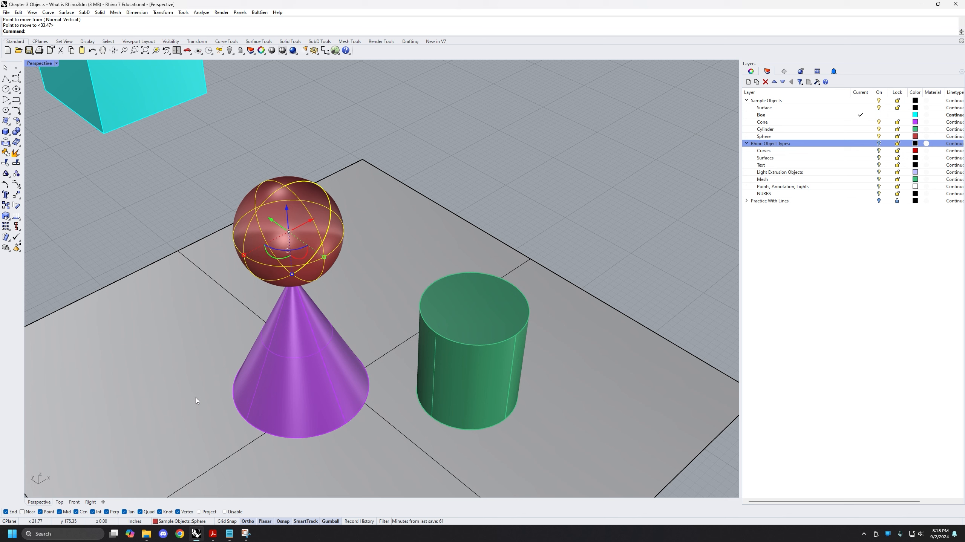
right_click(196, 398)
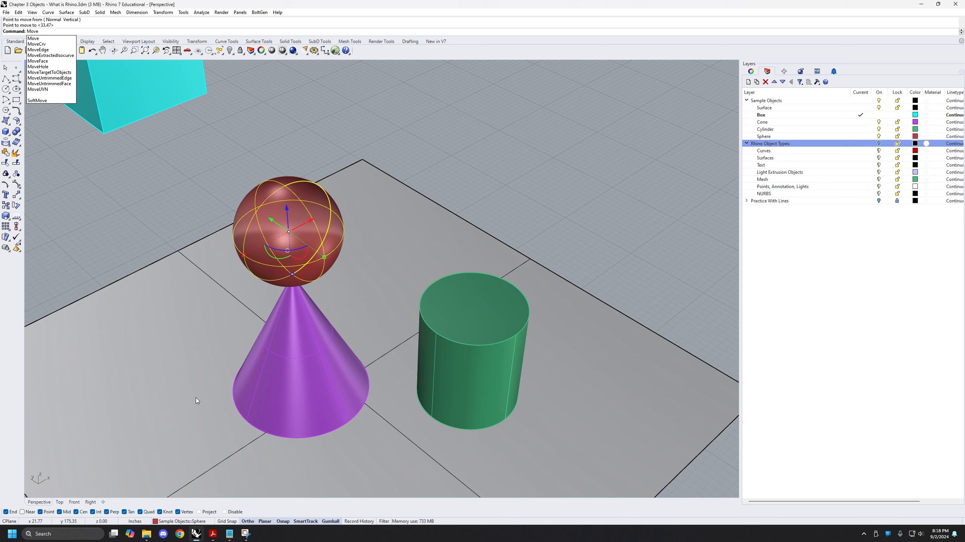
key(Escape)
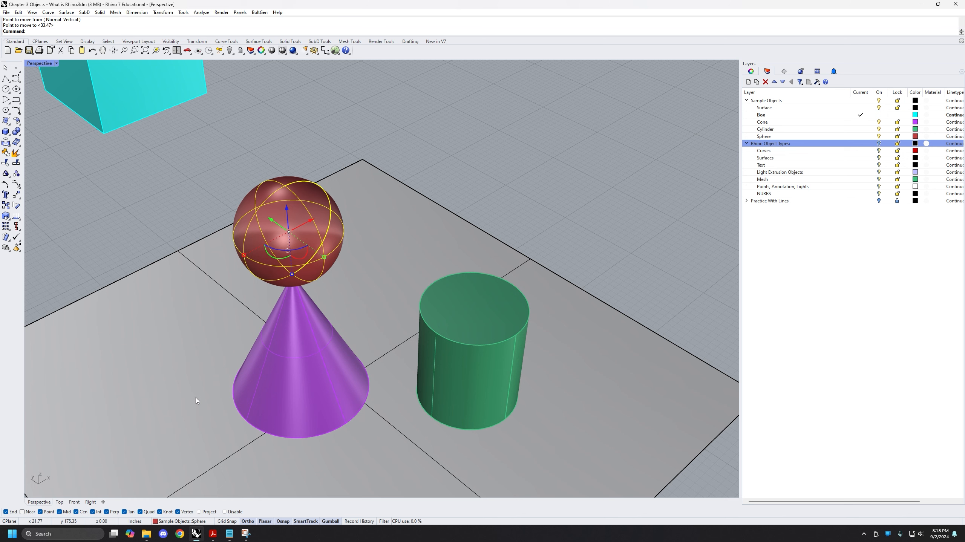
text(Move)
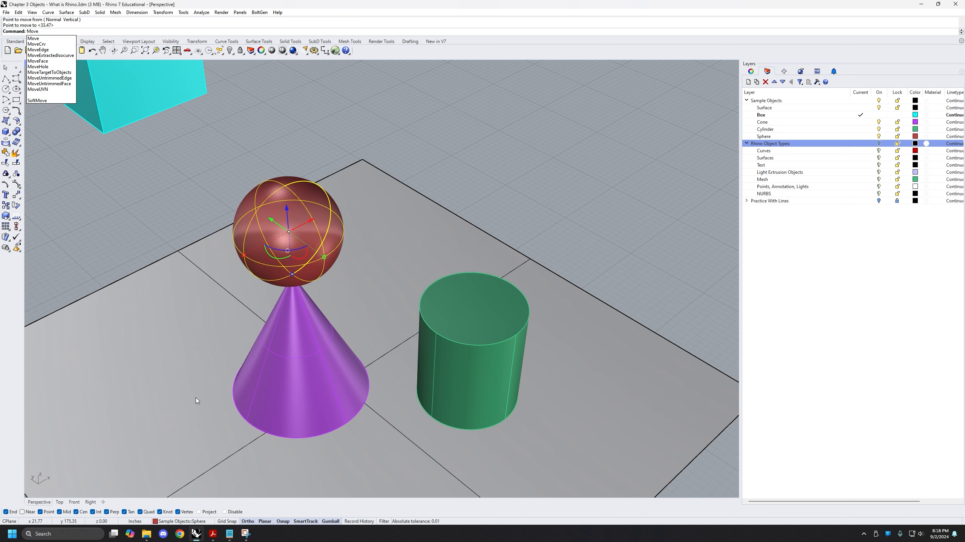
key(Escape)
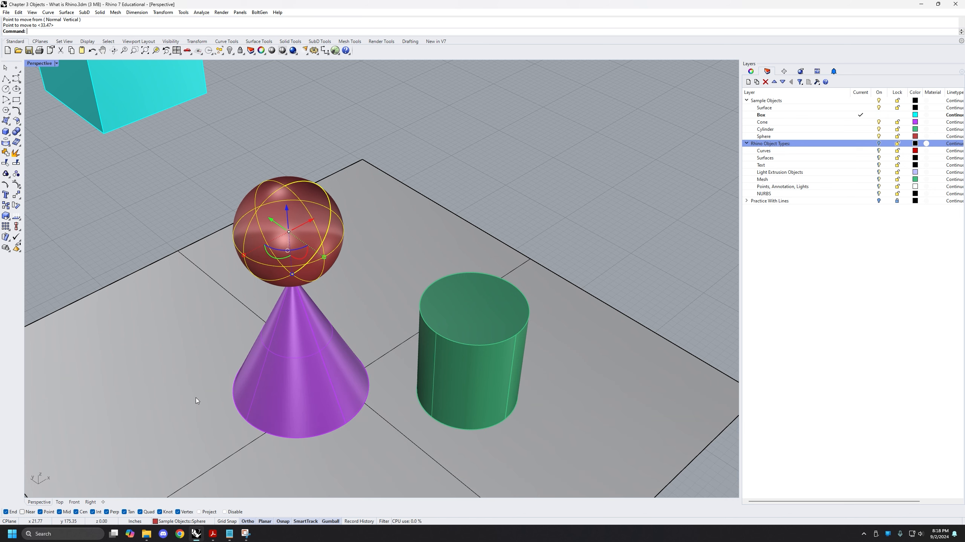
Step: Move the sphere from its bottom point on the cone's tip onto the center of the cylinder's top face using the center snap
key(Return)
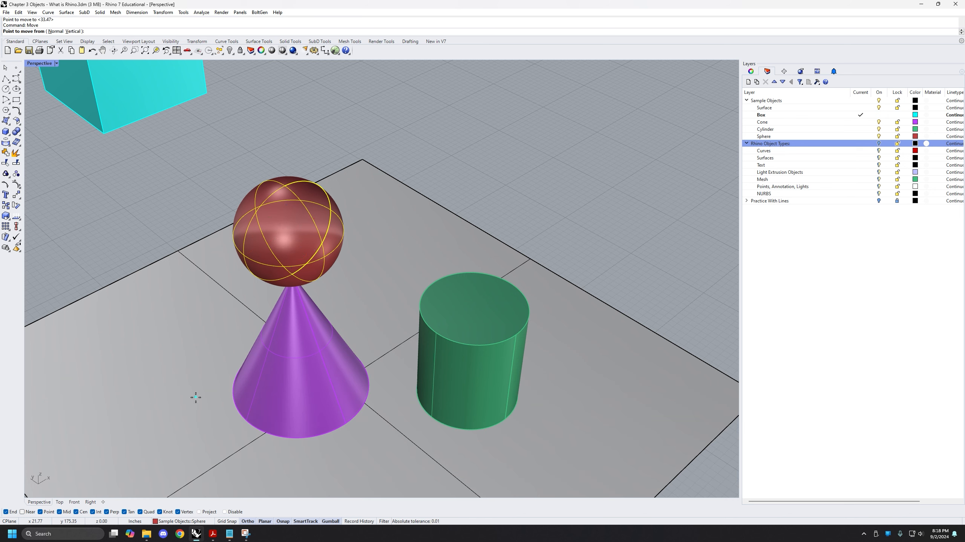
click(291, 274)
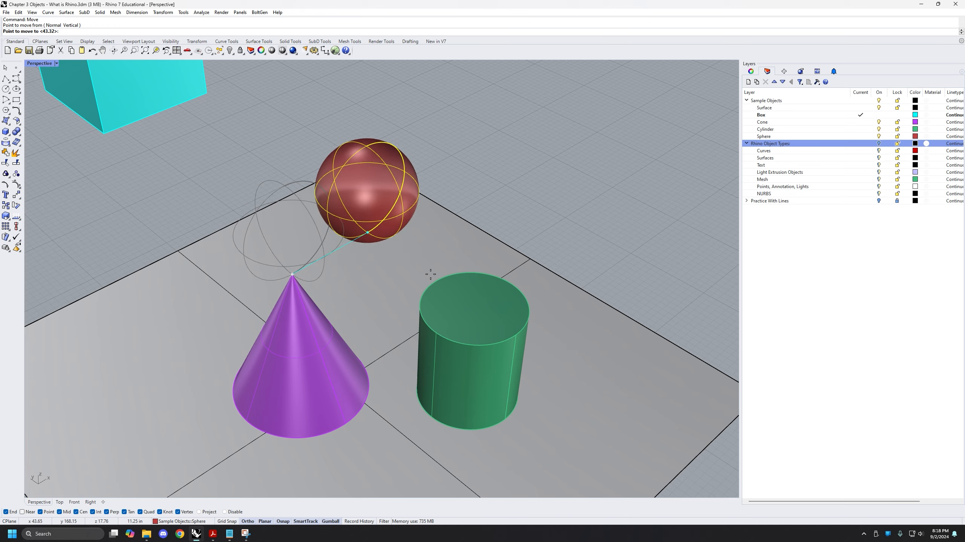
scroll(441, 280, up, 4)
shift+right_drag(449, 284, 324, 256)
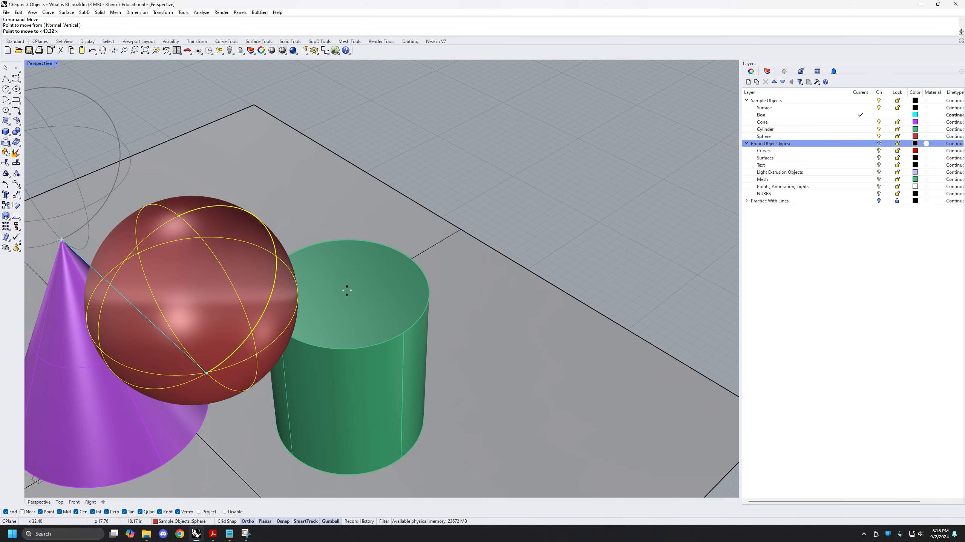
right_drag(235, 371, 321, 331)
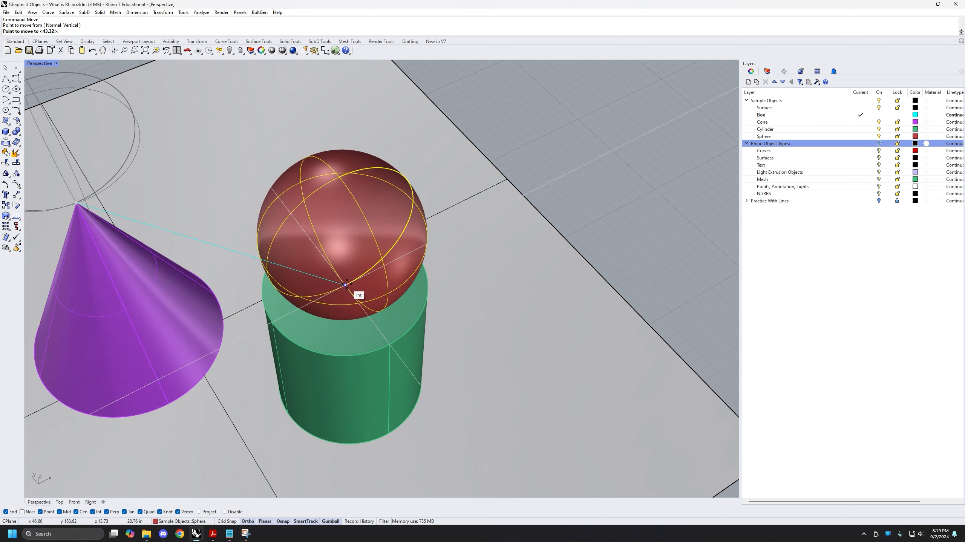
right_drag(345, 285, 274, 252)
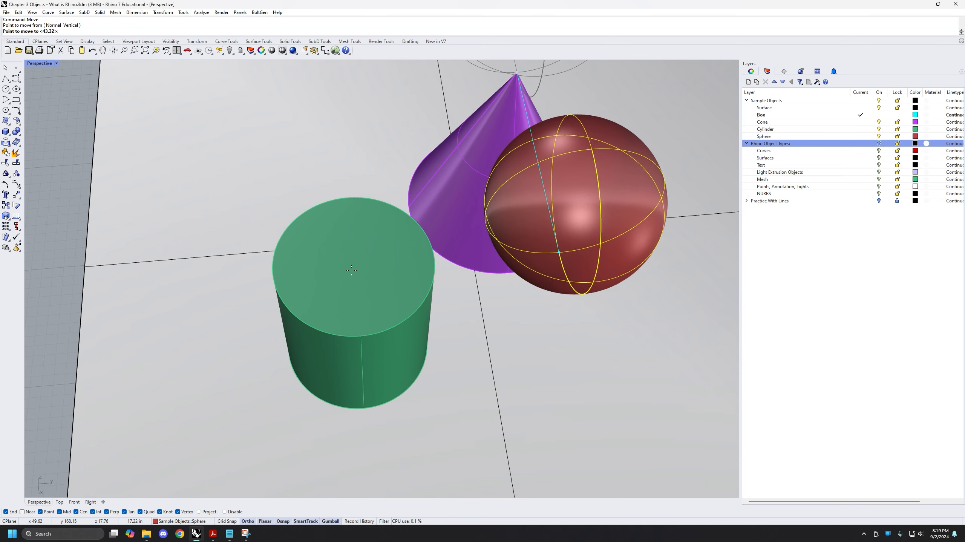
mouse_move(359, 258)
right_down()
mouse_move(355, 282)
mouse_move(352, 258)
mouse_move(369, 244)
right_up()
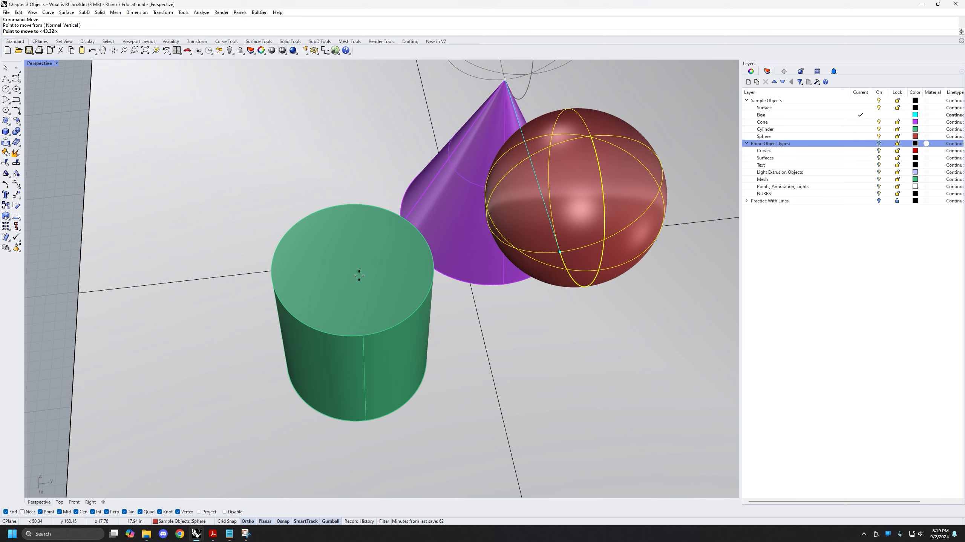
scroll(359, 275, down, 5)
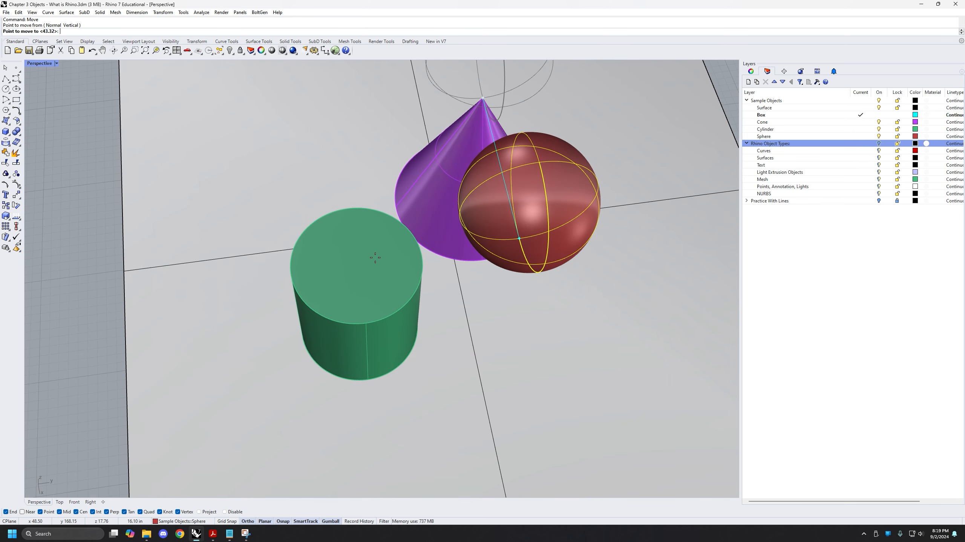
scroll(378, 252, up, 5)
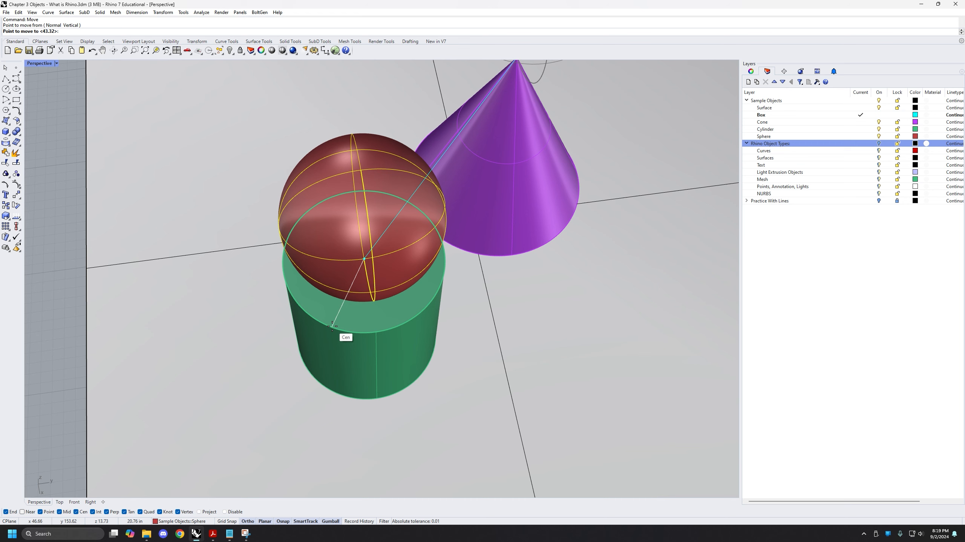
scroll(332, 327, up, 3)
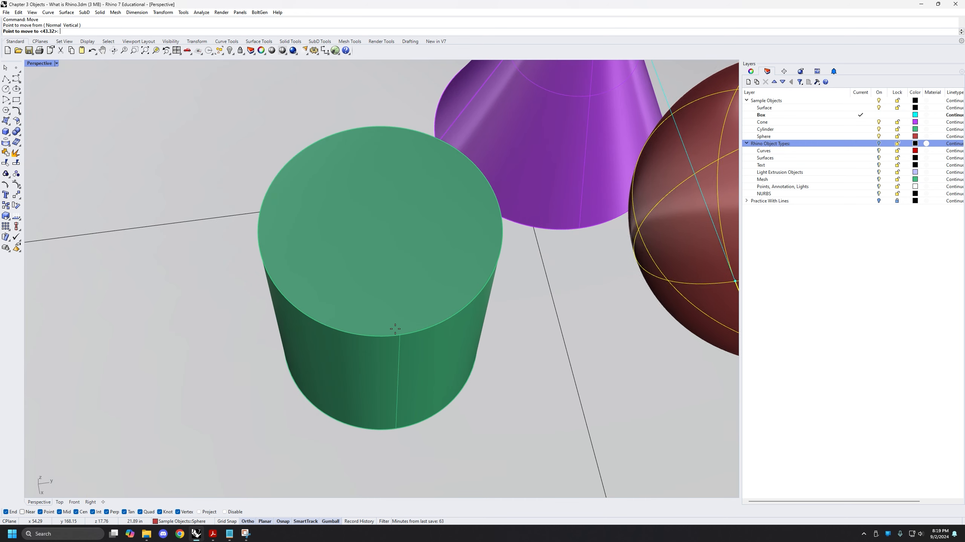
right_drag(398, 334, 365, 317)
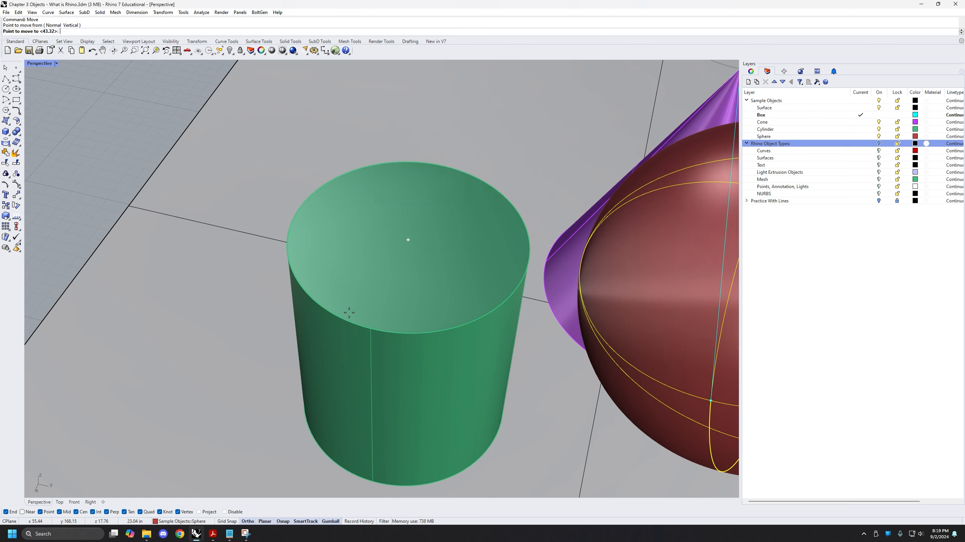
right_drag(308, 289, 338, 306)
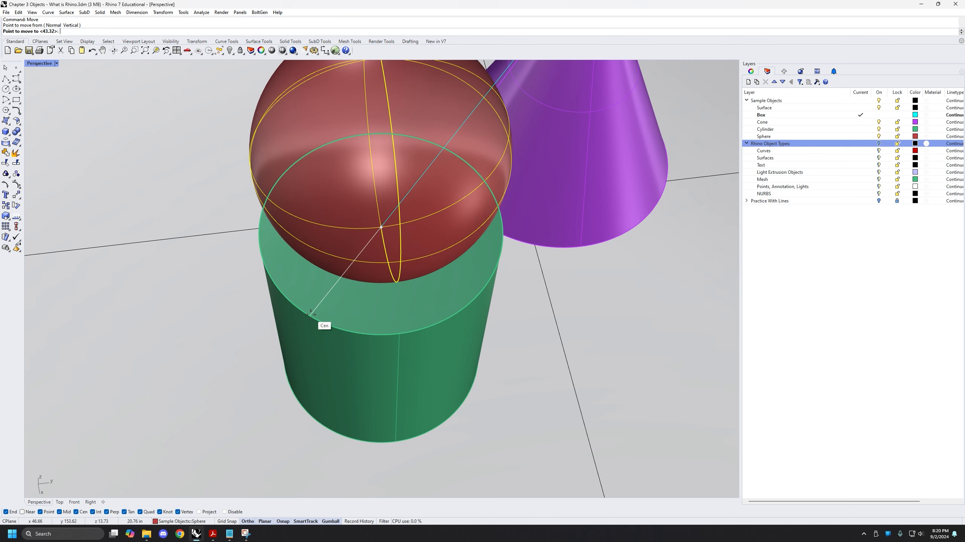
click(311, 314)
right_drag(385, 388, 446, 274)
scroll(398, 285, up, 5)
scroll(435, 255, down, 2)
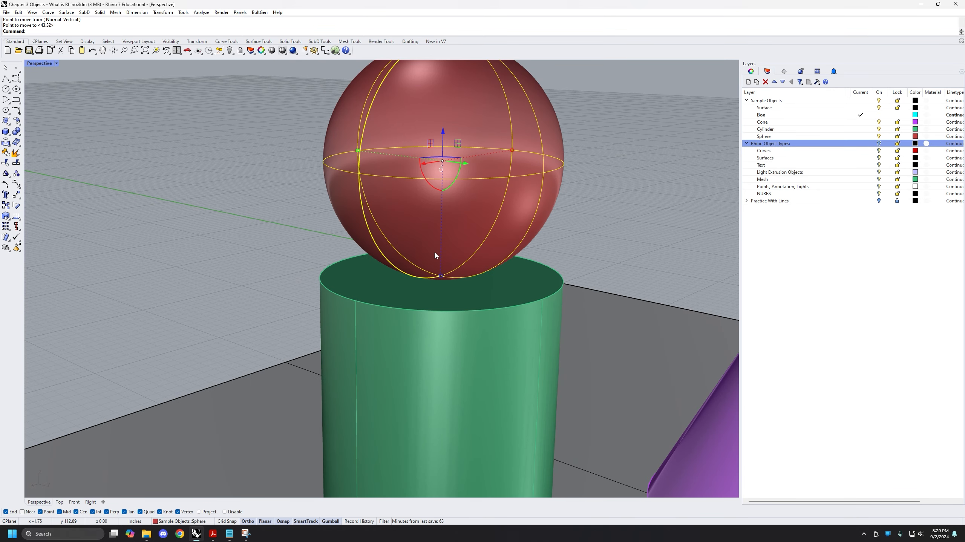
scroll(435, 256, down, 6)
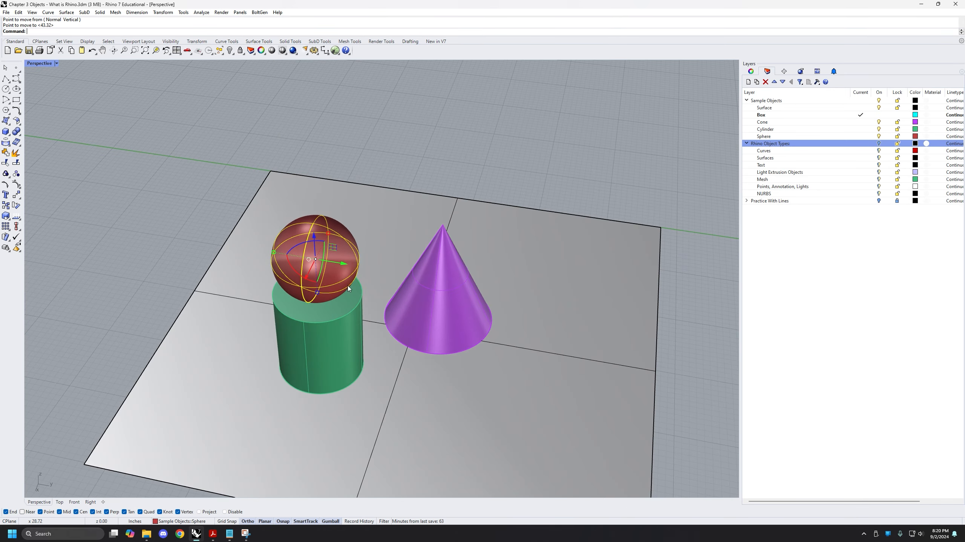
Step: Try to move the sphere from its bottom point onto the midpoint of an edge of the box's top face
right_drag(349, 289, 322, 337)
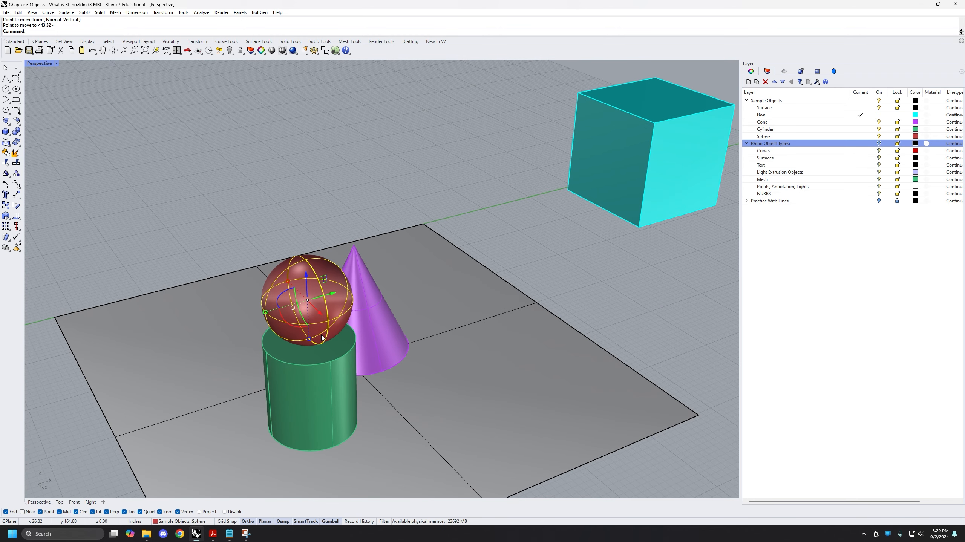
text(Move)
key(Return)
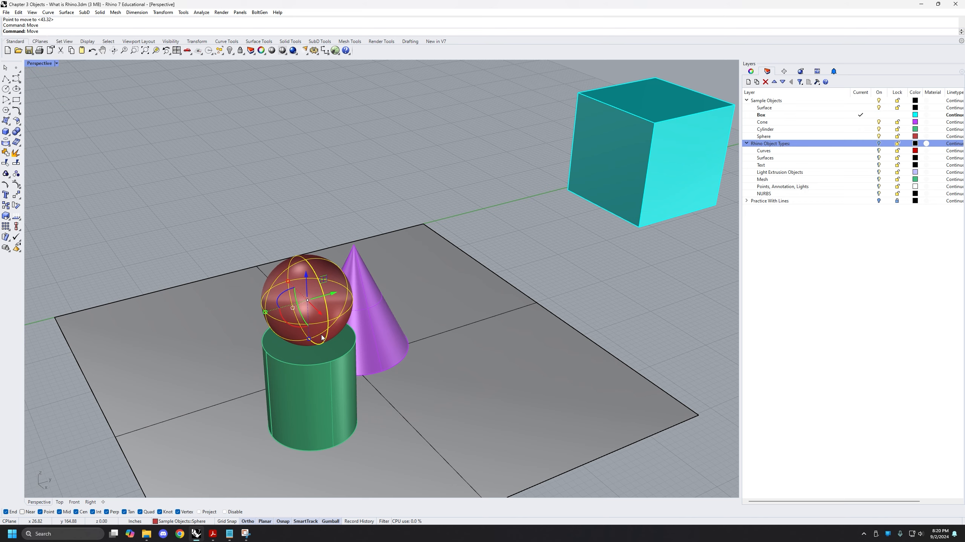
scroll(322, 338, up, 4)
click(311, 340)
scroll(323, 338, down, 8)
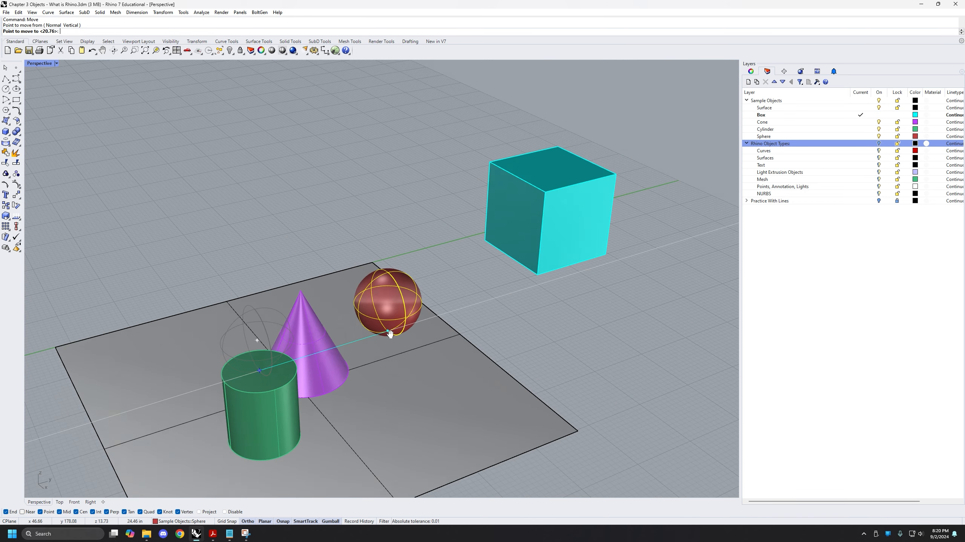
shift+right_drag(482, 270, 388, 328)
scroll(399, 309, up, 7)
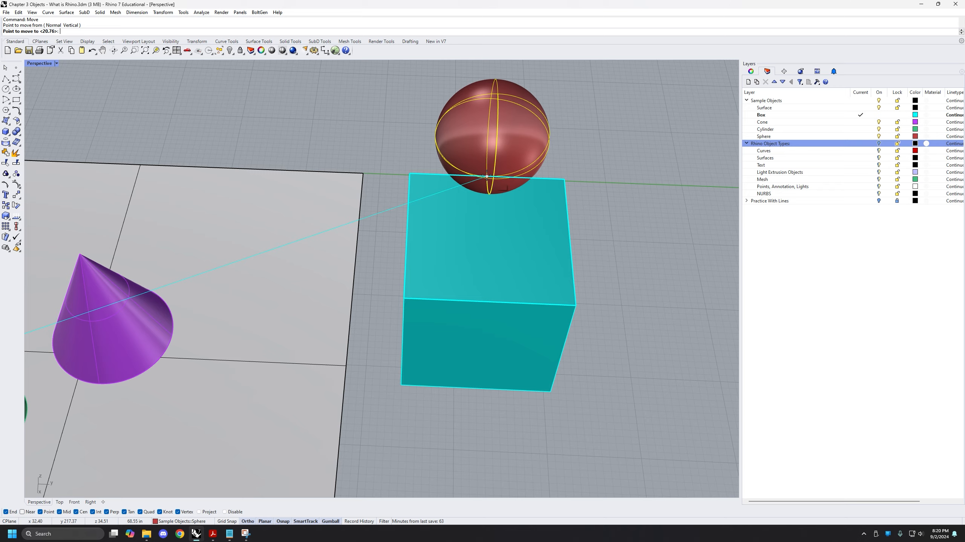
right_drag(501, 186, 465, 173)
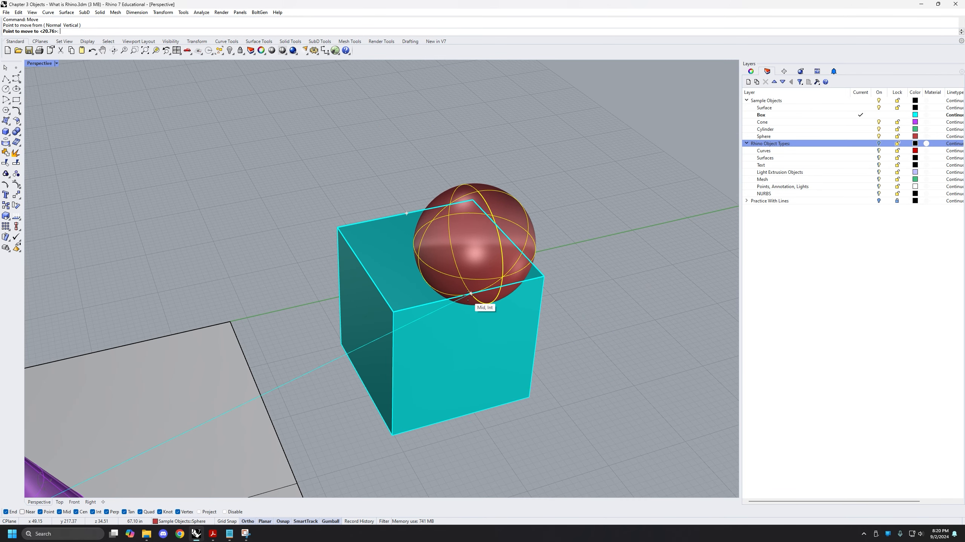
key(Escape)
key(Escape)
scroll(439, 289, down, 5)
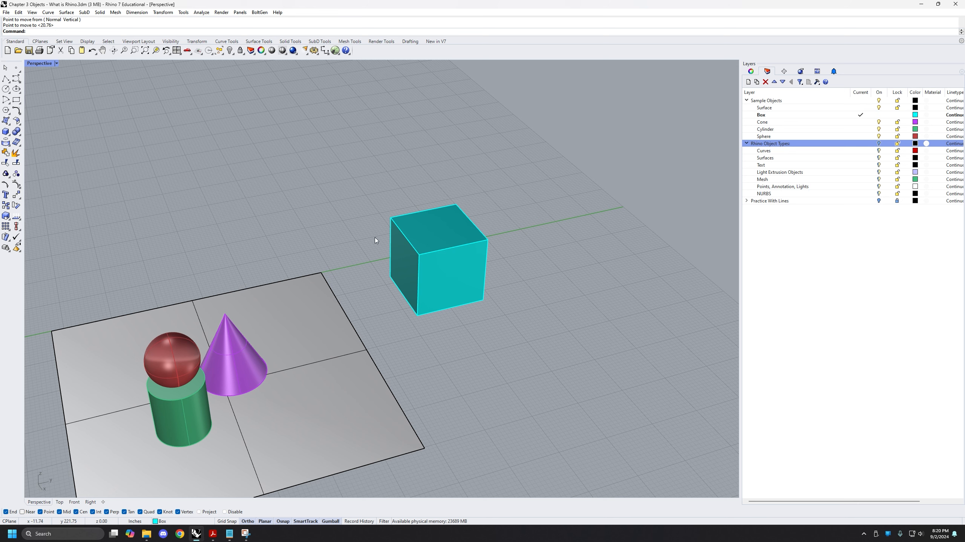
Step: Examine the arrangement of the box, the cone and the sphere on the cylinder from several angles
right_drag(454, 217, 471, 222)
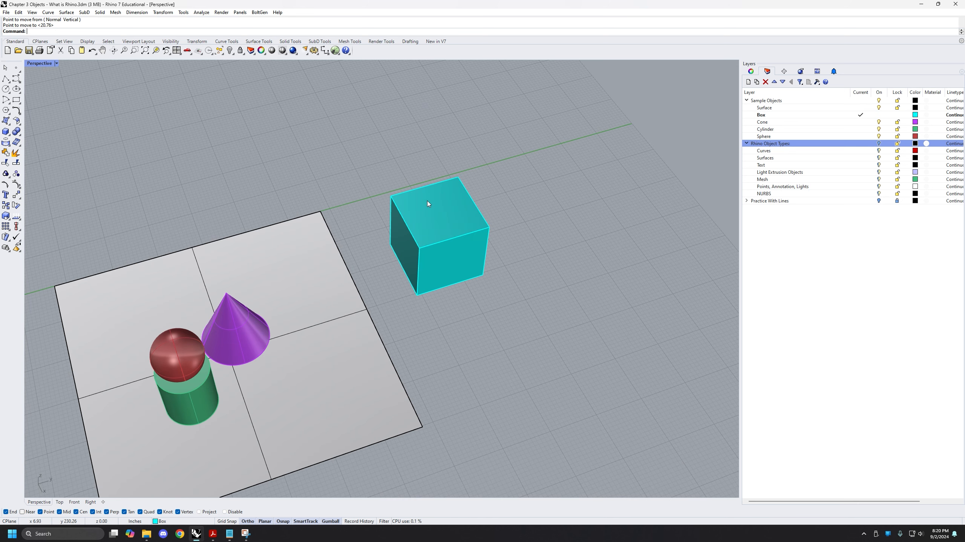
right_drag(366, 234, 403, 198)
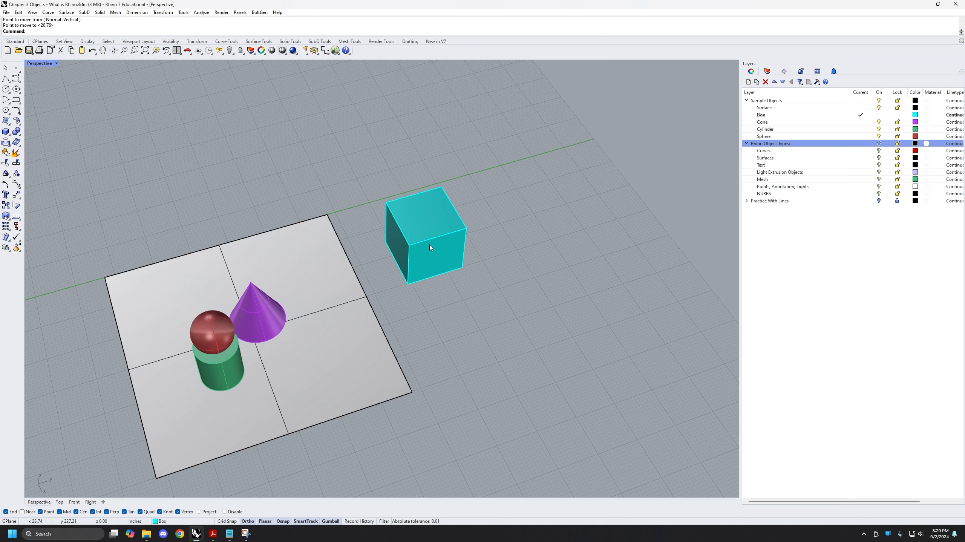
right_drag(414, 259, 376, 321)
scroll(283, 395, up, 2)
shift+right_drag(315, 319, 324, 306)
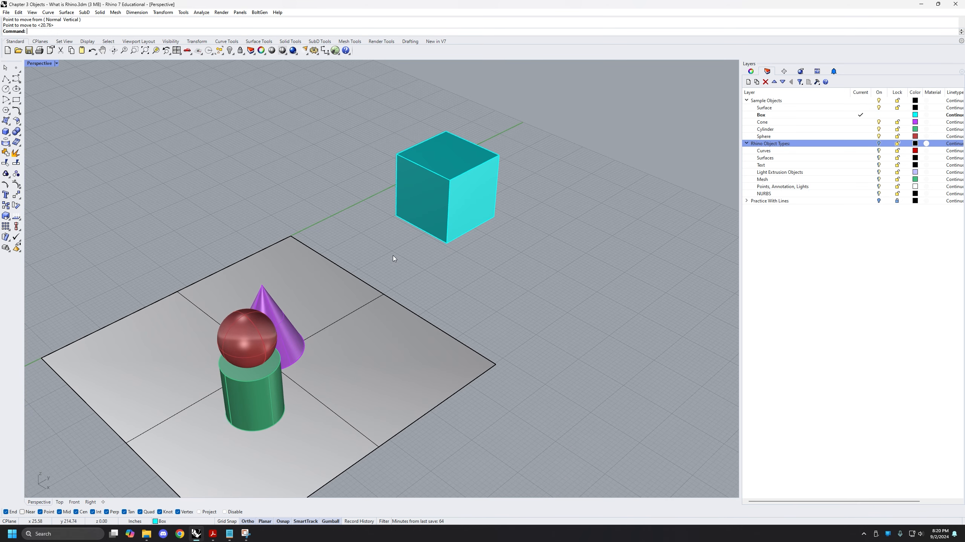
scroll(464, 229, down, 4)
shift+right_drag(510, 250, 482, 259)
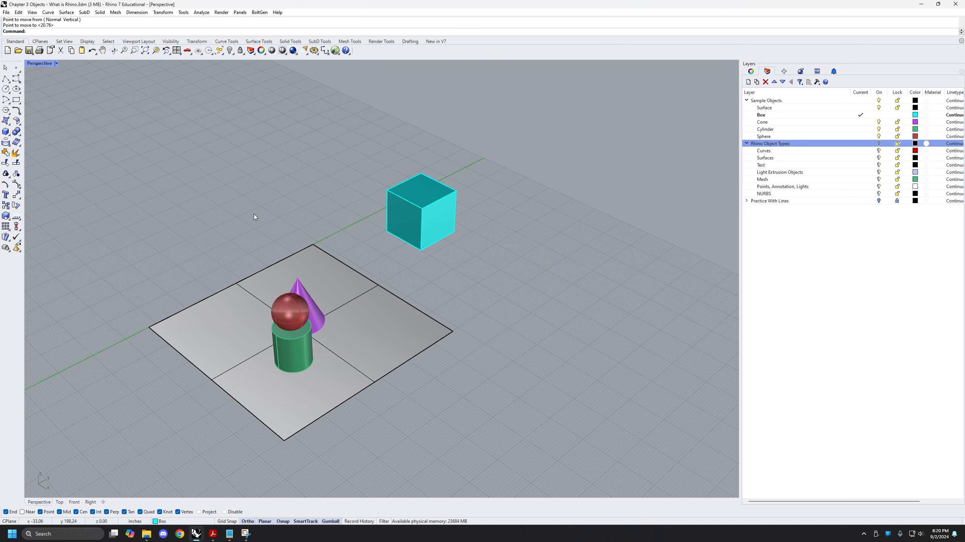
shift+right_drag(146, 176, 158, 160)
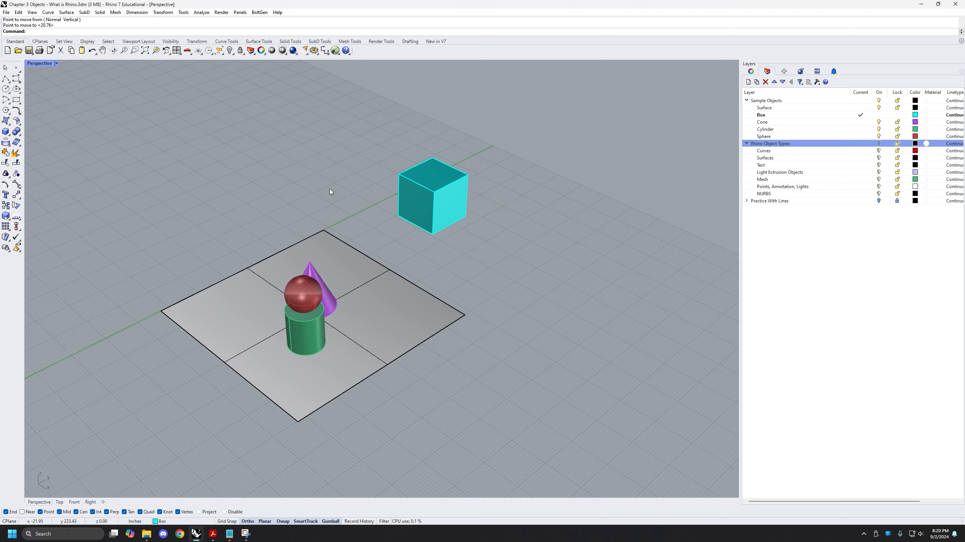
Step: Draw a rectangle by two opposite corners on the empty construction plane beside the ground surface
text(Rectangle)
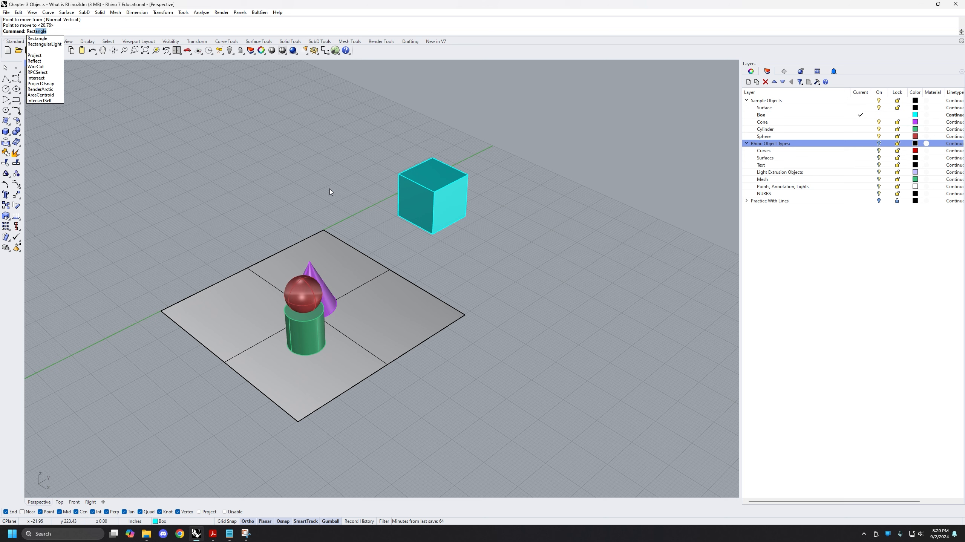
key(Return)
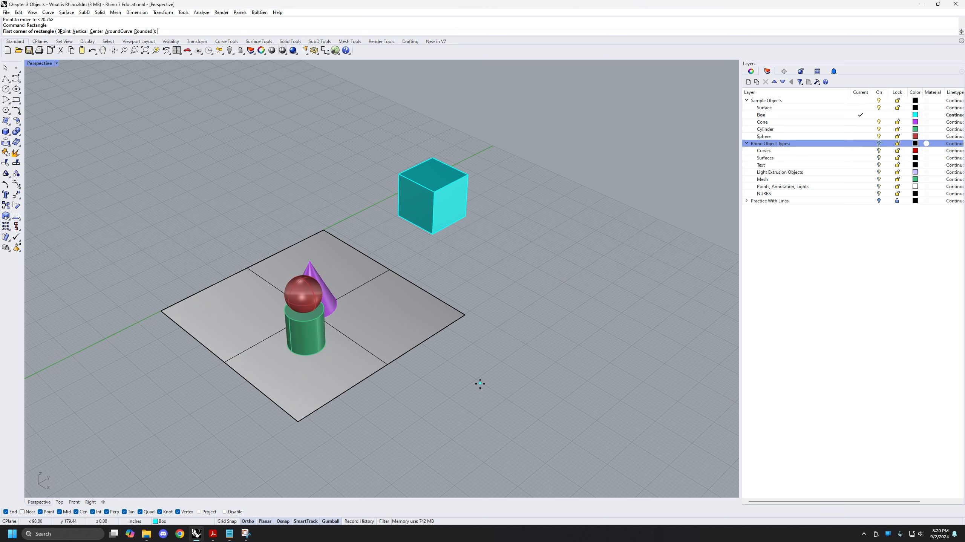
scroll(497, 388, up, 5)
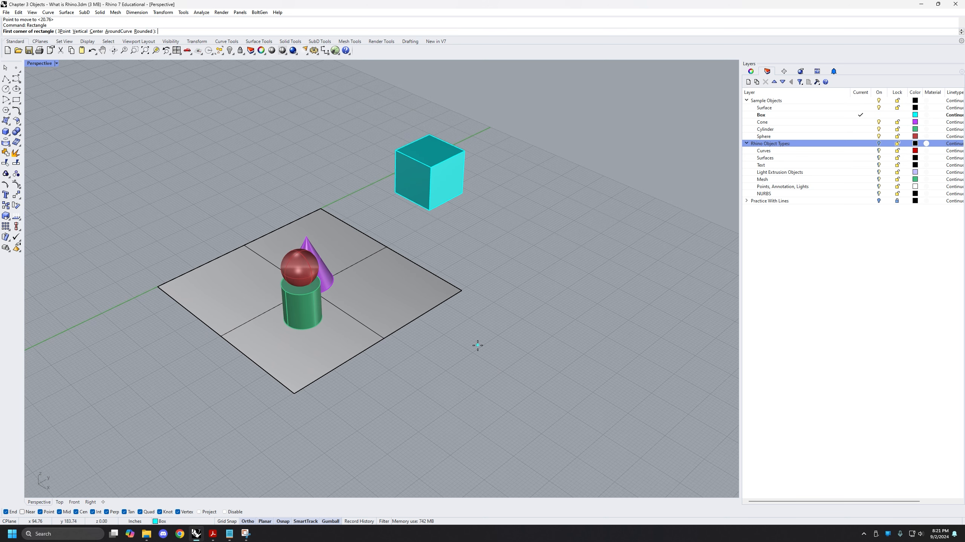
click(460, 335)
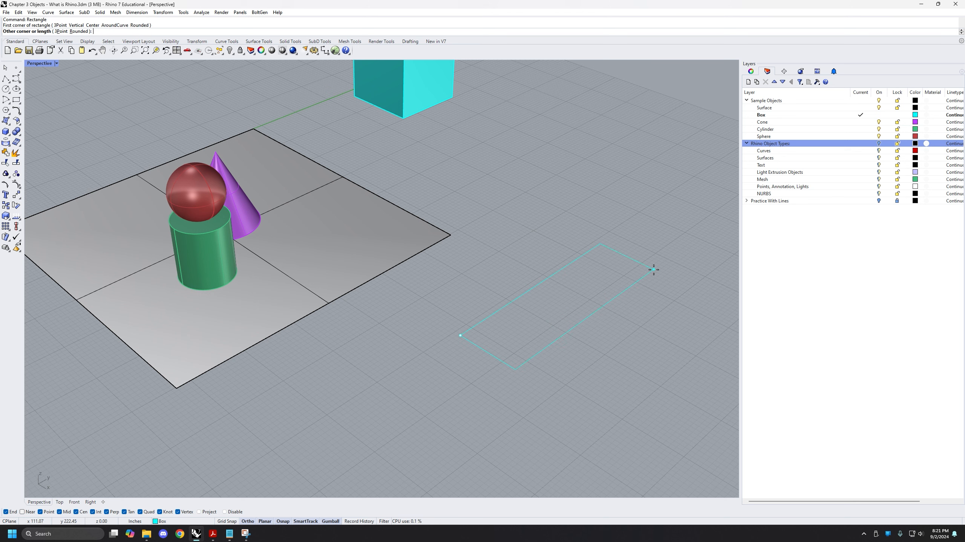
shift+right_drag(600, 326, 439, 329)
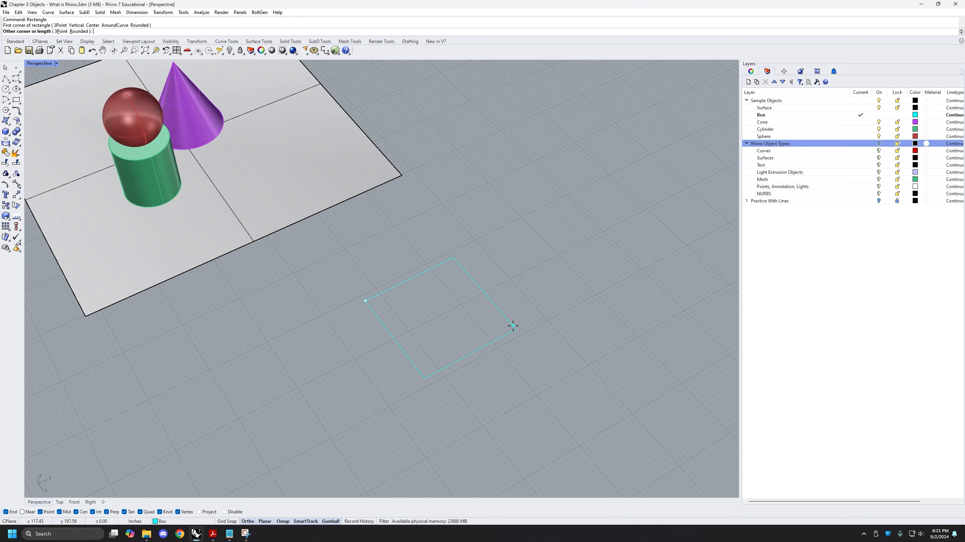
click(526, 331)
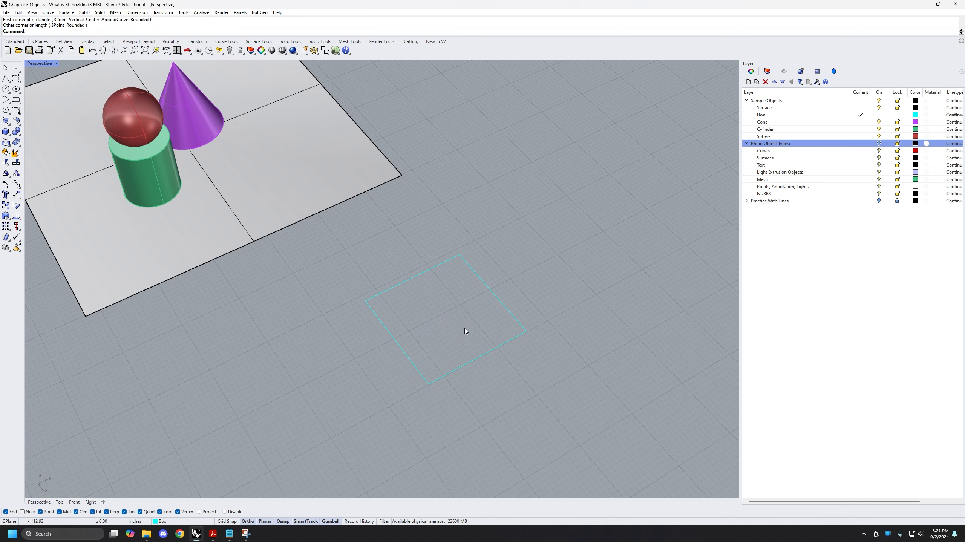
Step: Assign the rectangle to the Curves layer and turn on the Rhino Object Types parent layer
right_drag(464, 329, 486, 319)
drag(513, 280, 466, 319)
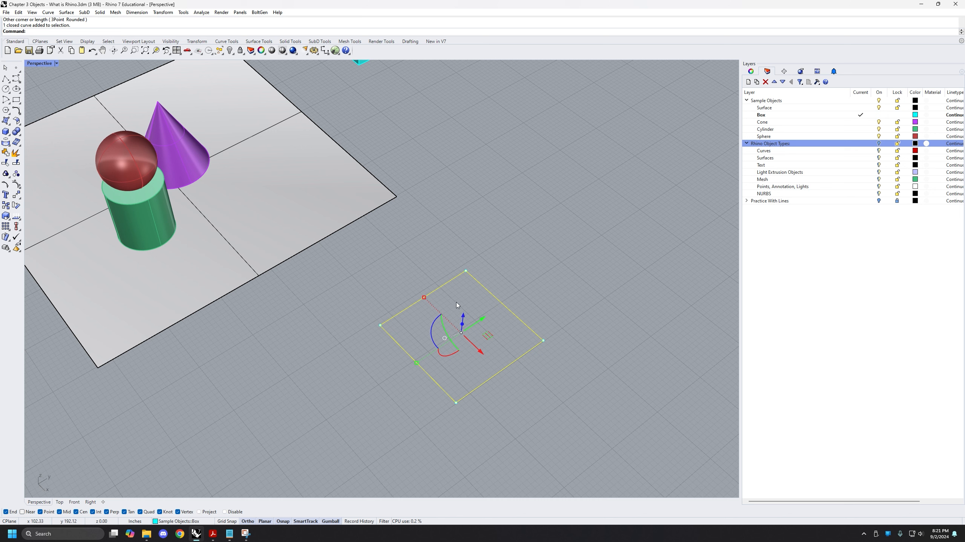
right_click(192, 521)
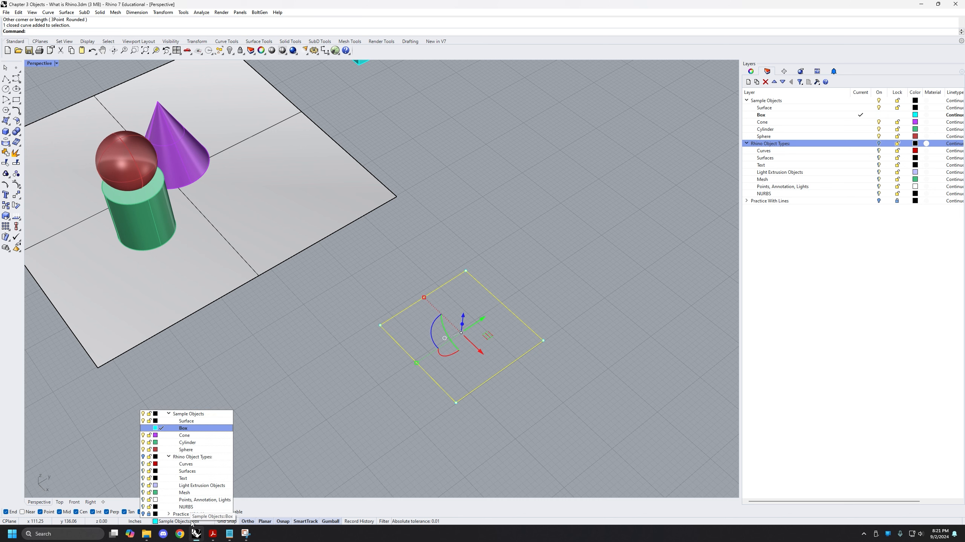
click(209, 465)
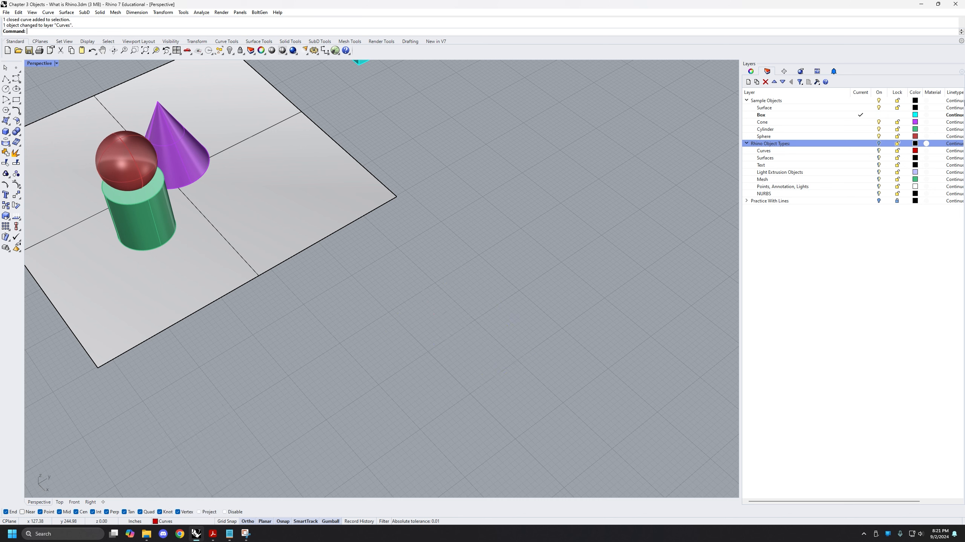
click(879, 144)
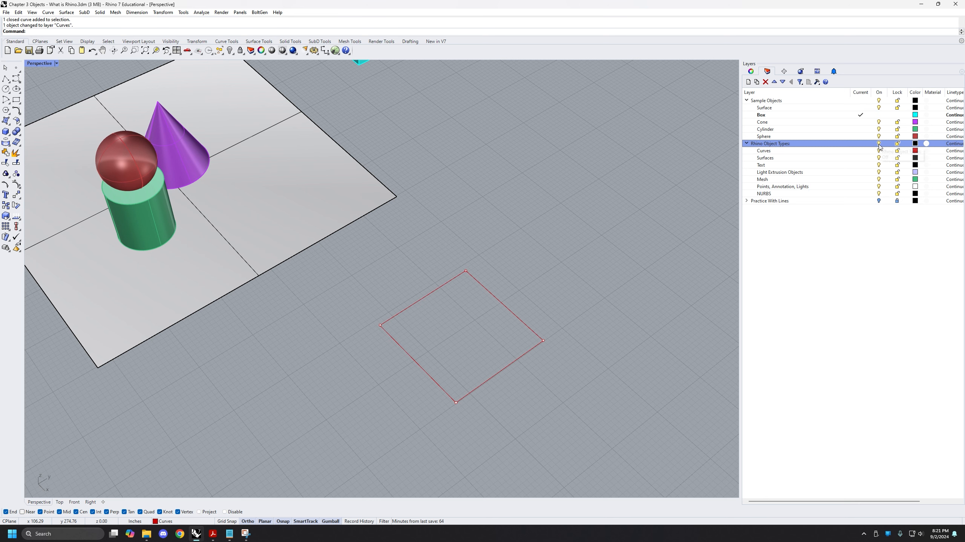
Step: Move the sphere from its bottom point onto the center of the red rectangle using the center snap
scroll(531, 284, up, 2)
right_drag(531, 284, 181, 171)
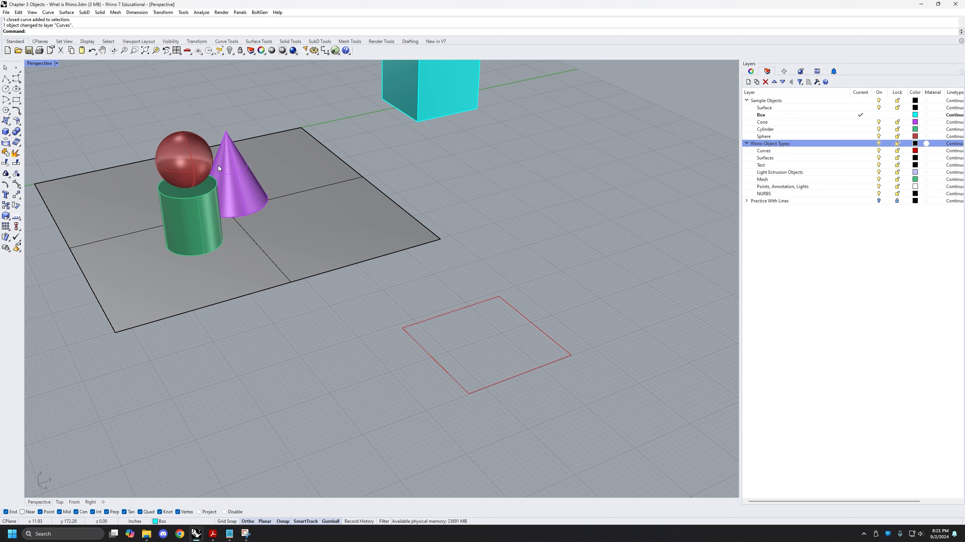
click(173, 154)
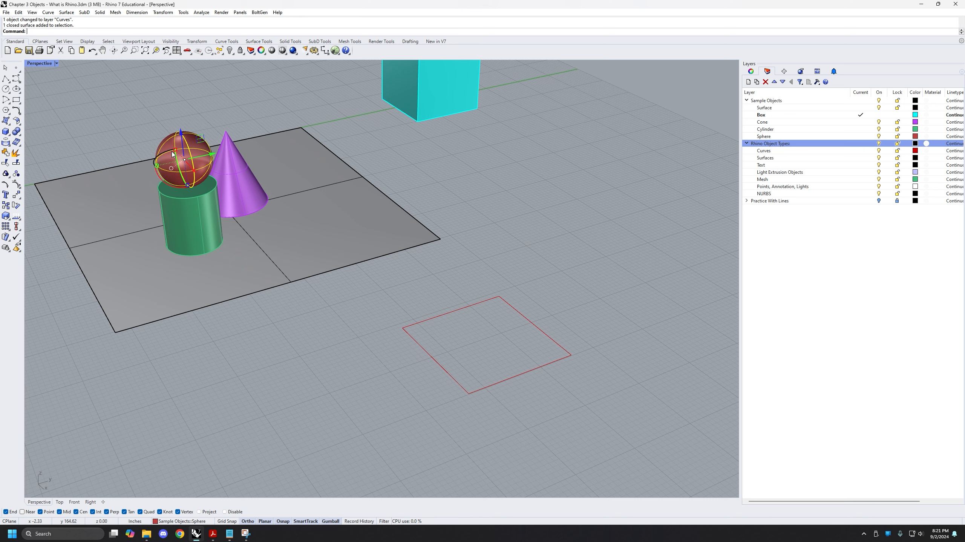
key(Return)
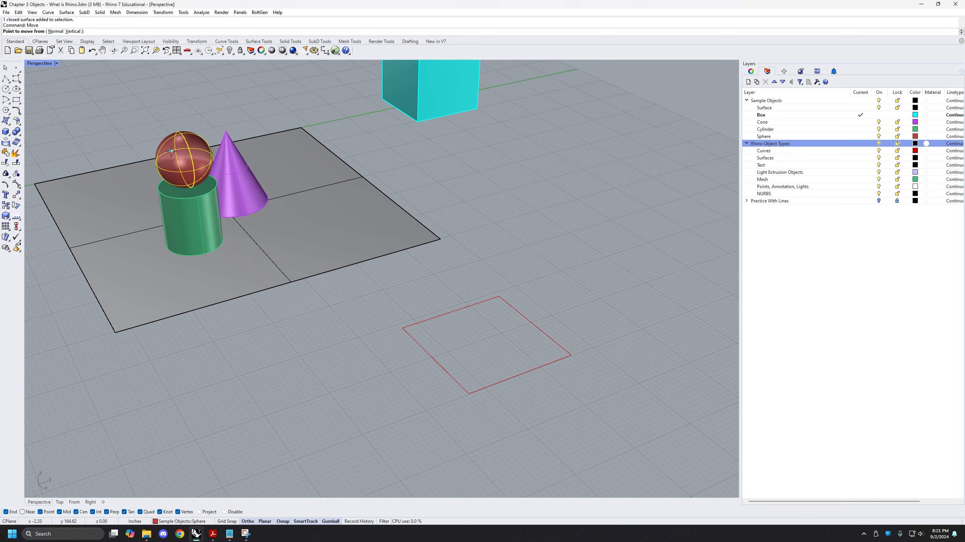
scroll(186, 163, up, 8)
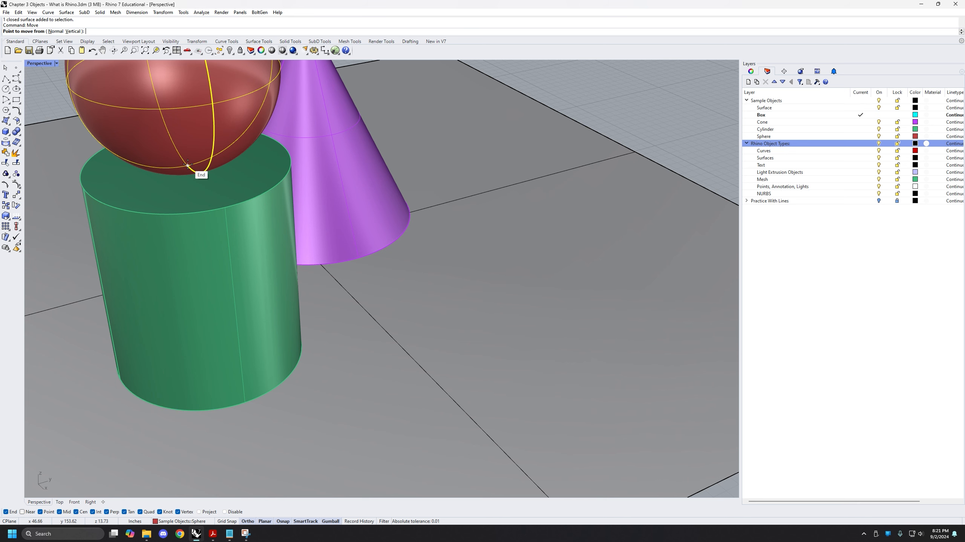
click(188, 164)
scroll(228, 198, down, 5)
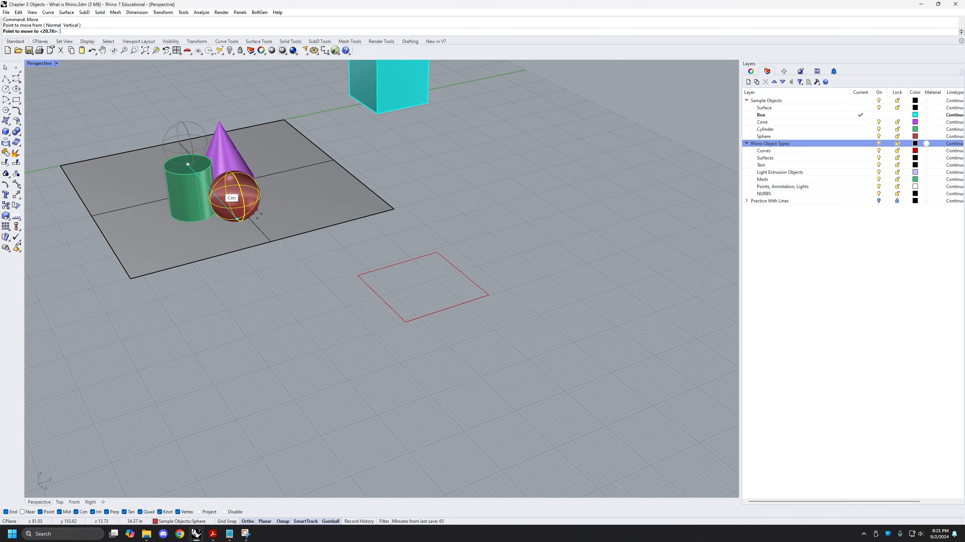
scroll(414, 312, up, 4)
scroll(393, 273, up, 2)
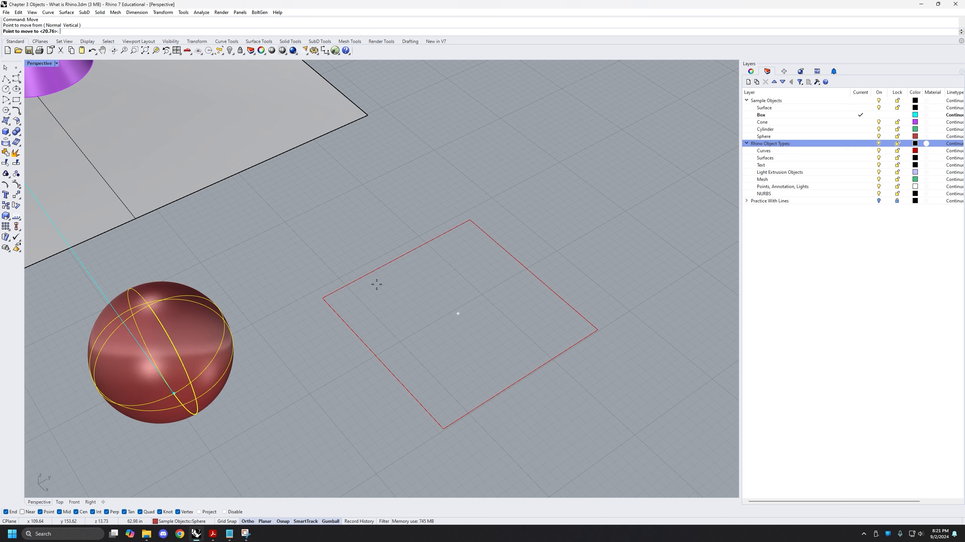
click(392, 268)
scroll(392, 268, down, 5)
click(410, 204)
Step: Inspect the box and the rectangle by selecting each in turn, then clear the selection
shift+right_drag(417, 192, 427, 304)
scroll(350, 97, down, 2)
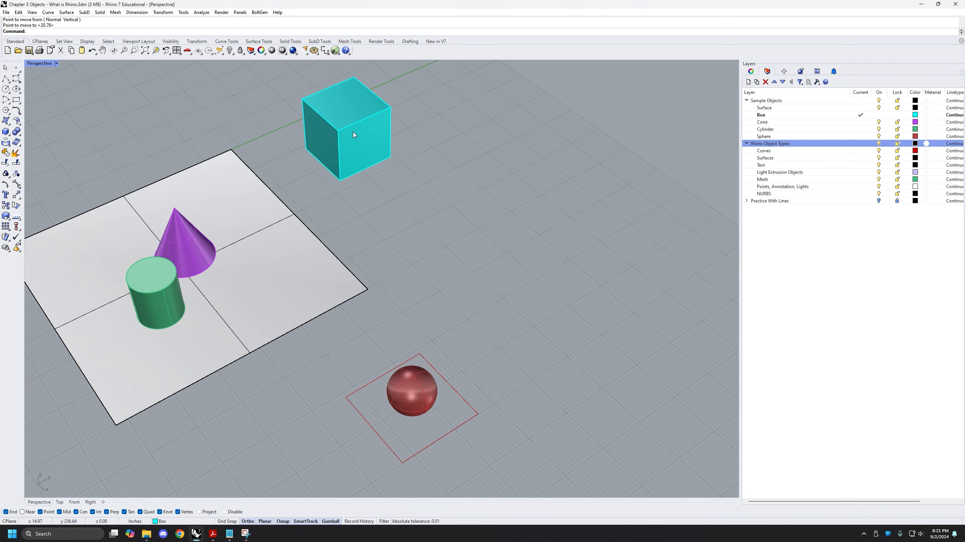
click(355, 135)
mouse_move(381, 185)
right_down()
mouse_move(392, 207)
mouse_move(355, 210)
mouse_move(470, 291)
mouse_move(440, 333)
right_up()
drag(492, 418, 459, 398)
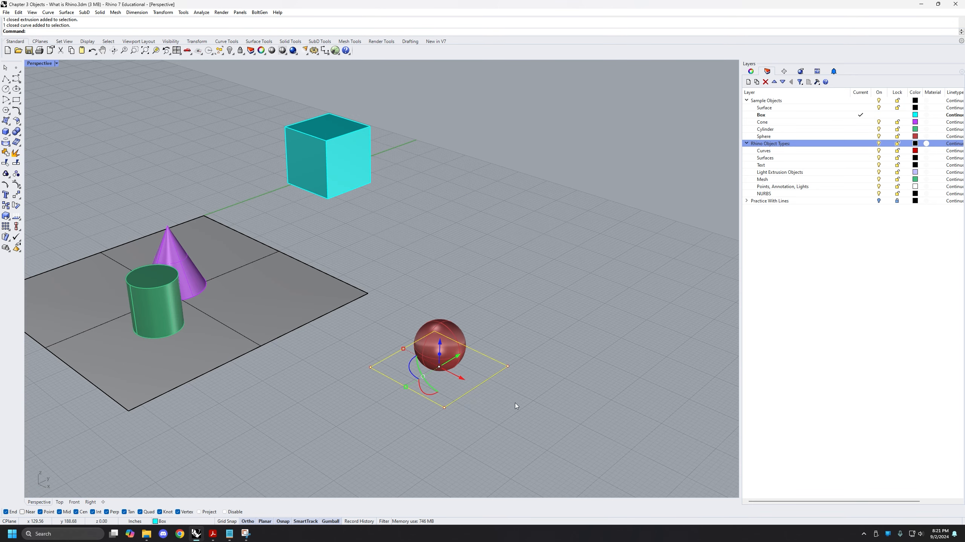
right_drag(514, 405, 505, 442)
key(F10)
key(Escape)
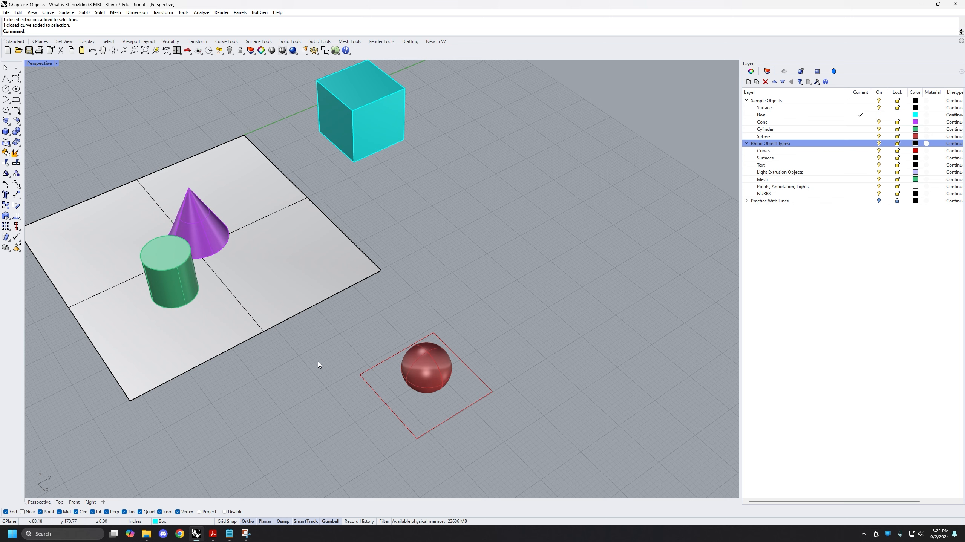
Step: Turn off the center object snap and keep the other snaps enabled
shift+right_drag(366, 396, 378, 376)
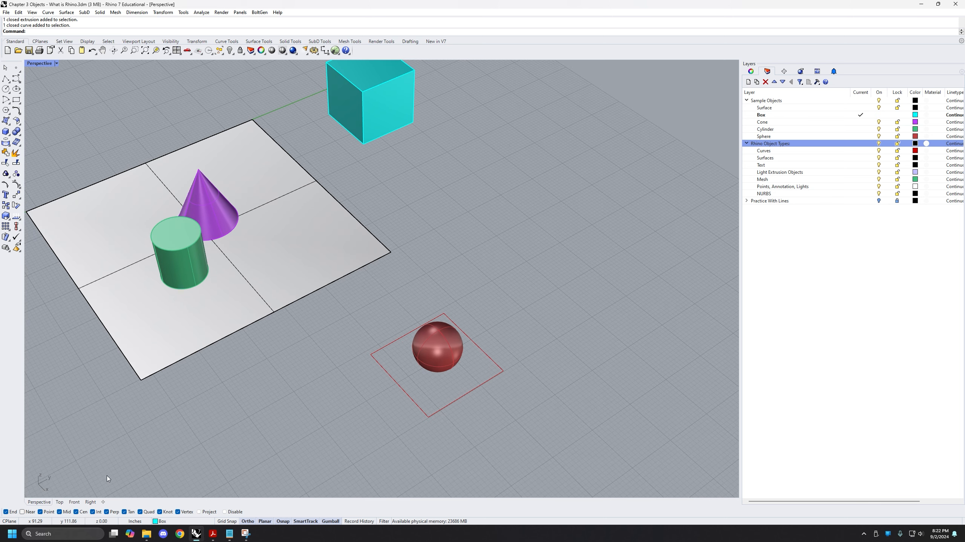
click(78, 513)
shift+right_drag(278, 398, 297, 412)
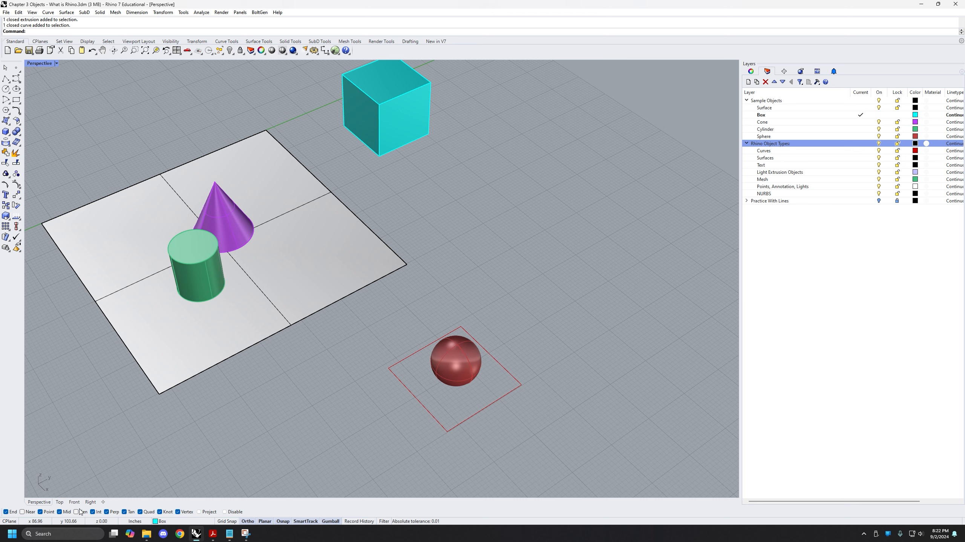
shift+right_drag(280, 453, 287, 461)
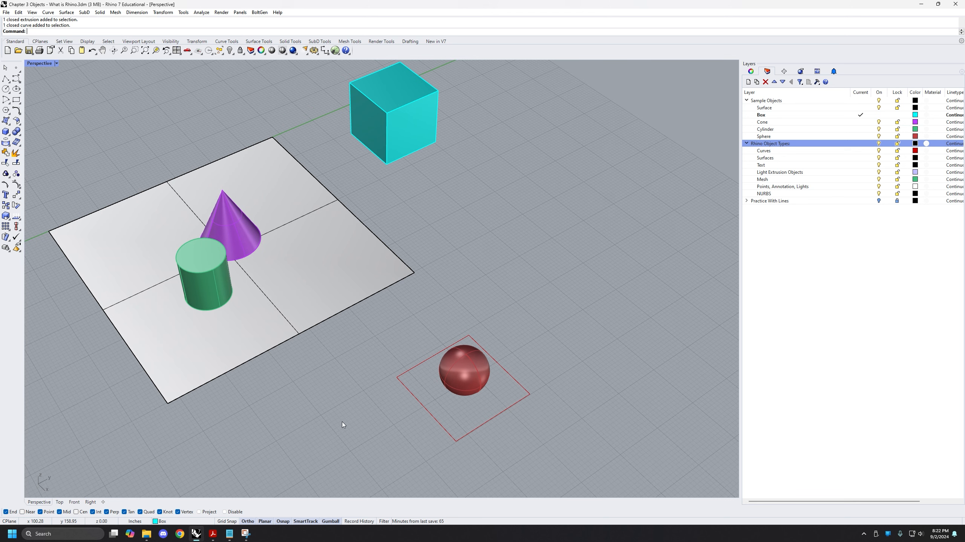
right_drag(343, 424, 346, 413)
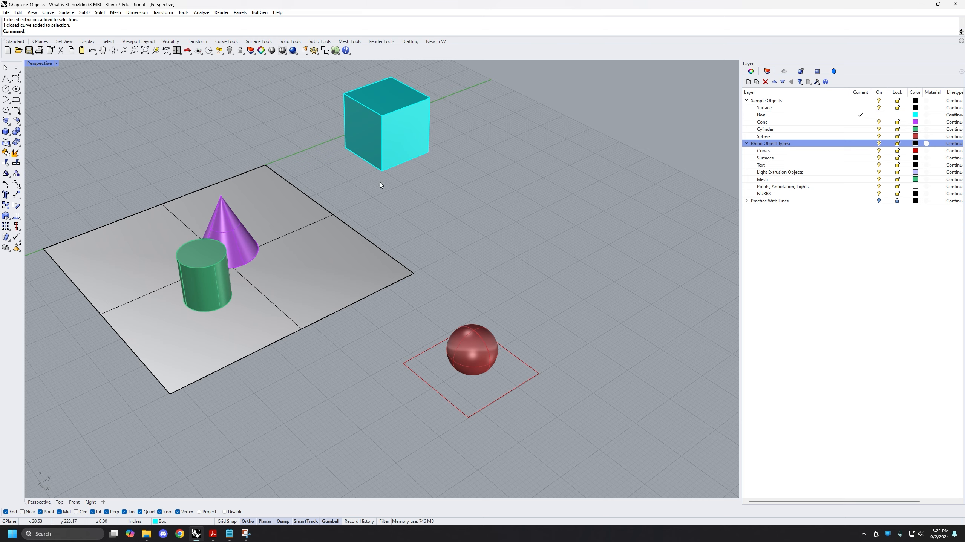
Step: Move the sphere from its bottom point onto the midpoint of a bottom edge of the box using the midpoint snap
right_drag(380, 184, 508, 380)
click(497, 382)
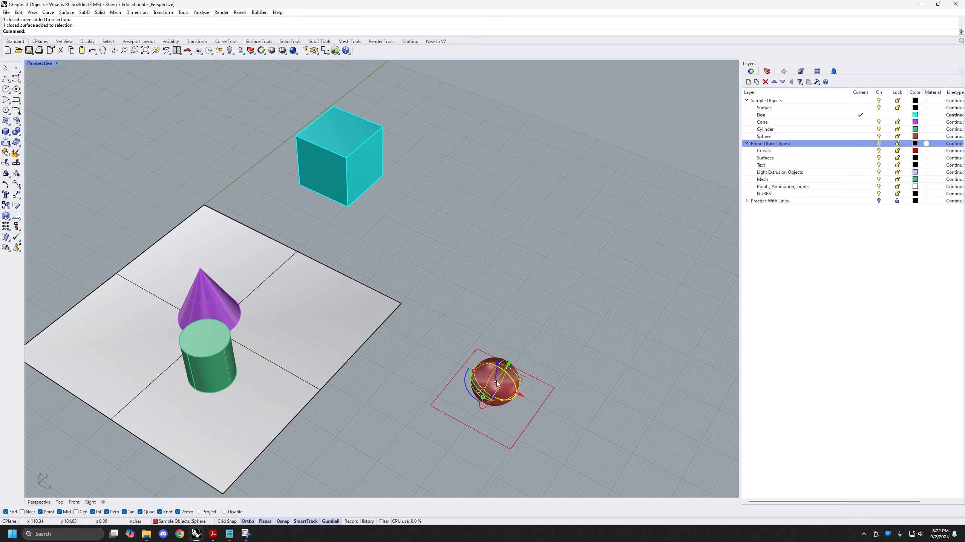
text(move)
key(Return)
scroll(494, 383, up, 5)
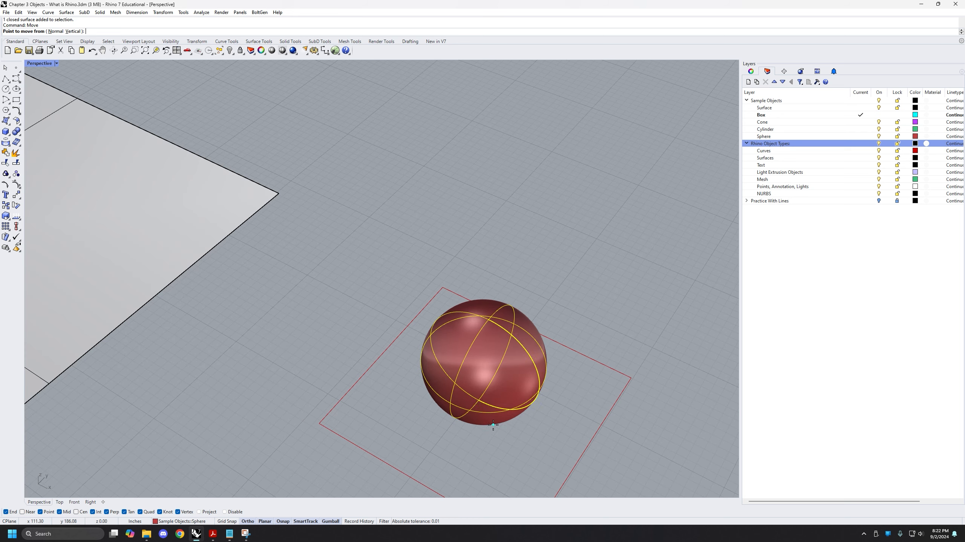
click(479, 400)
scroll(464, 324, down, 5)
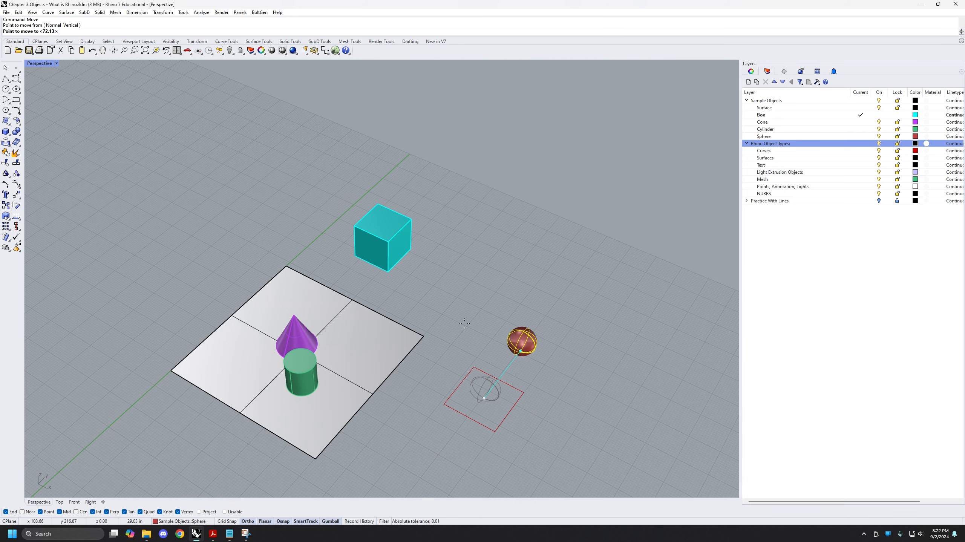
scroll(425, 239, up, 8)
right_drag(412, 312, 373, 291)
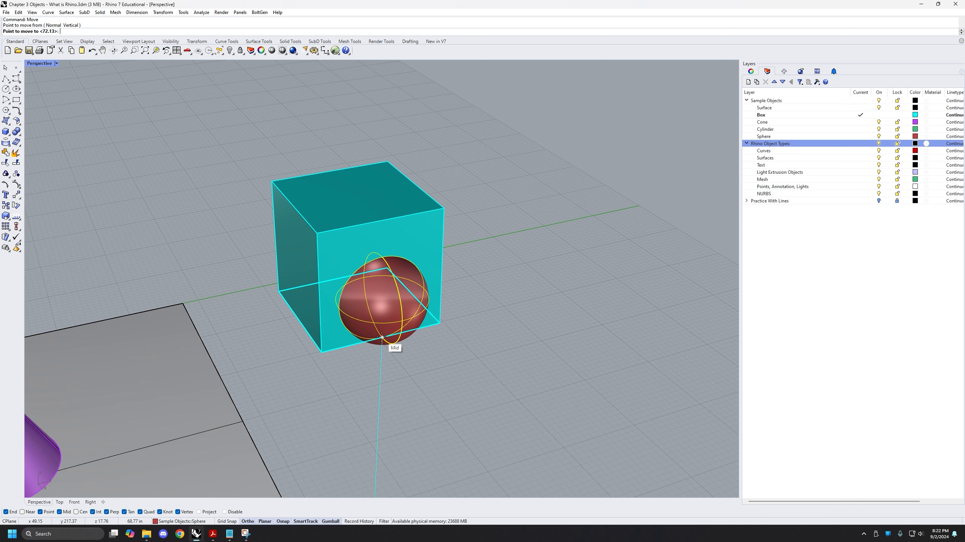
click(381, 337)
right_drag(381, 336, 441, 386)
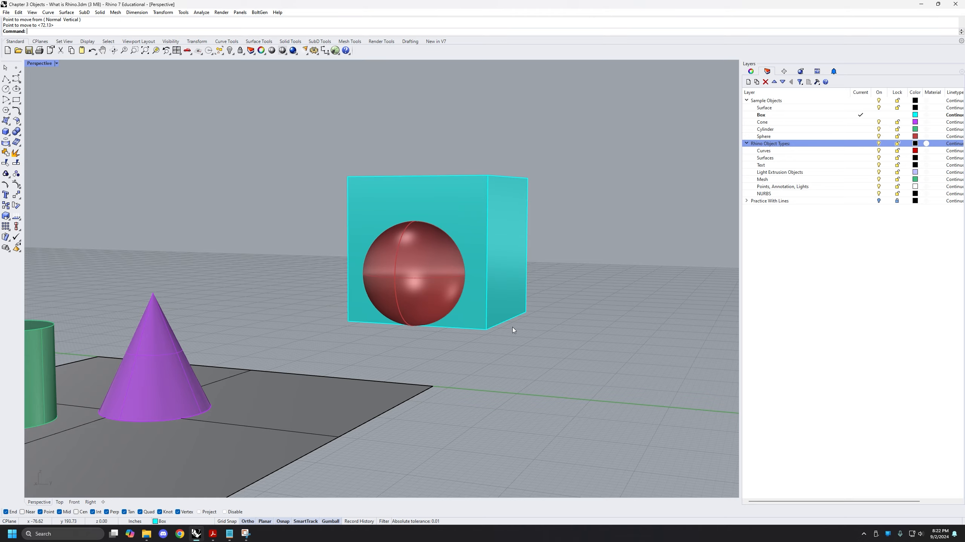
Step: Start moving the cylinder, using the end point on its base edge as the point to move from
mouse_move(512, 328)
right_down()
mouse_move(523, 355)
mouse_move(467, 349)
mouse_move(382, 302)
mouse_move(255, 295)
mouse_move(356, 237)
mouse_move(332, 346)
mouse_move(455, 327)
mouse_move(415, 291)
right_up()
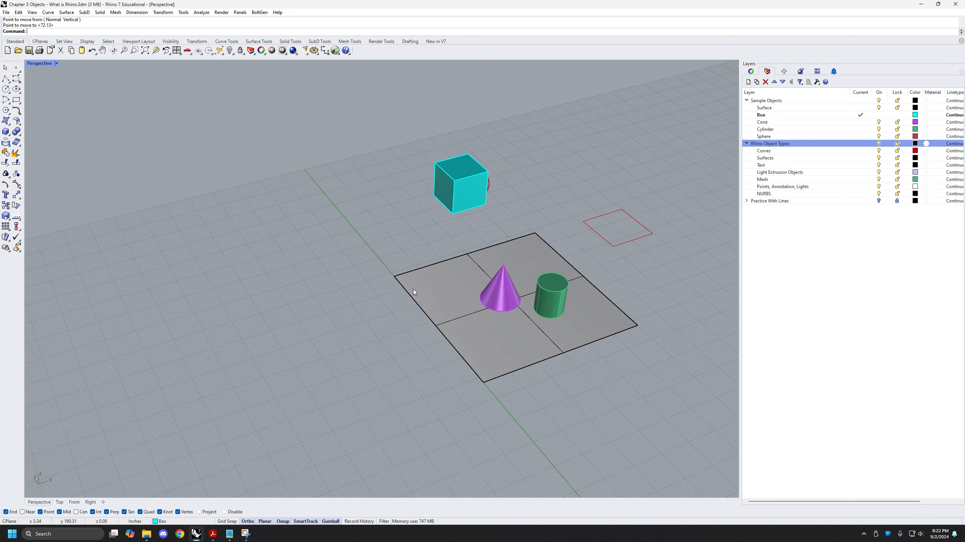
mouse_move(496, 321)
shift+right_down()
mouse_move(397, 268)
mouse_move(410, 275)
shift+right_up()
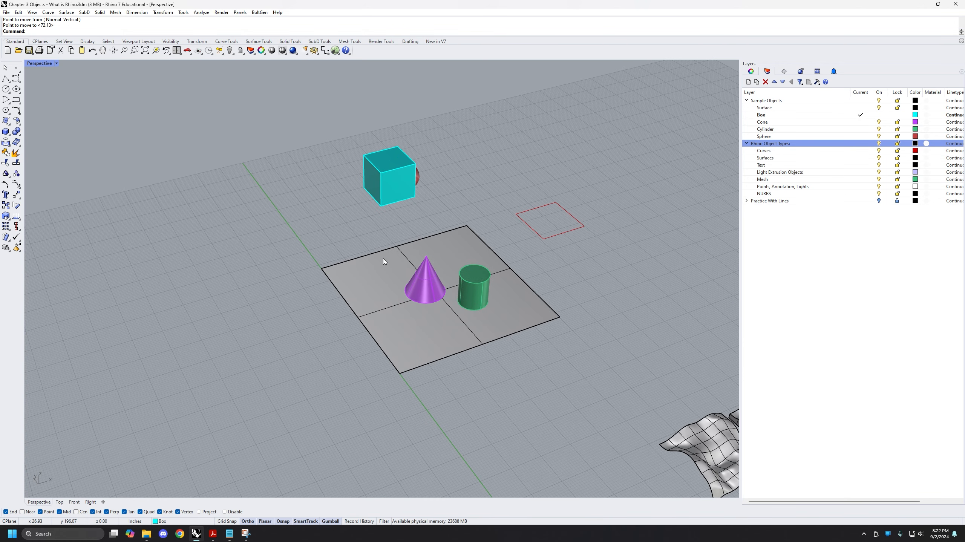
click(478, 300)
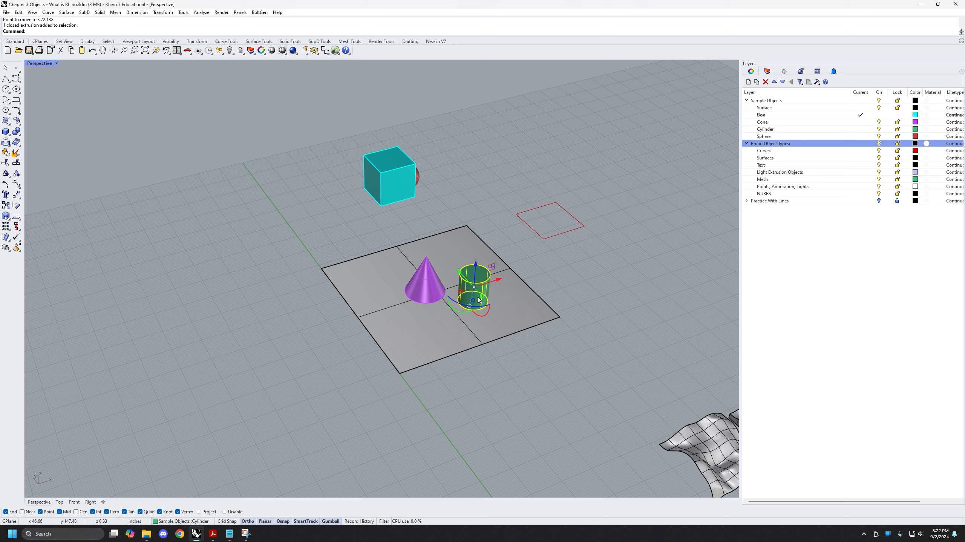
text(move)
key(Return)
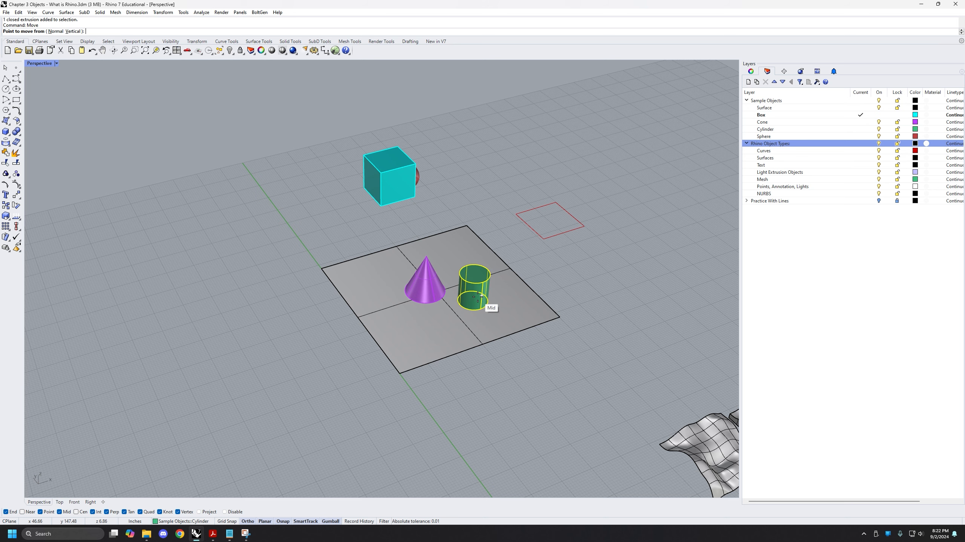
scroll(479, 296, up, 5)
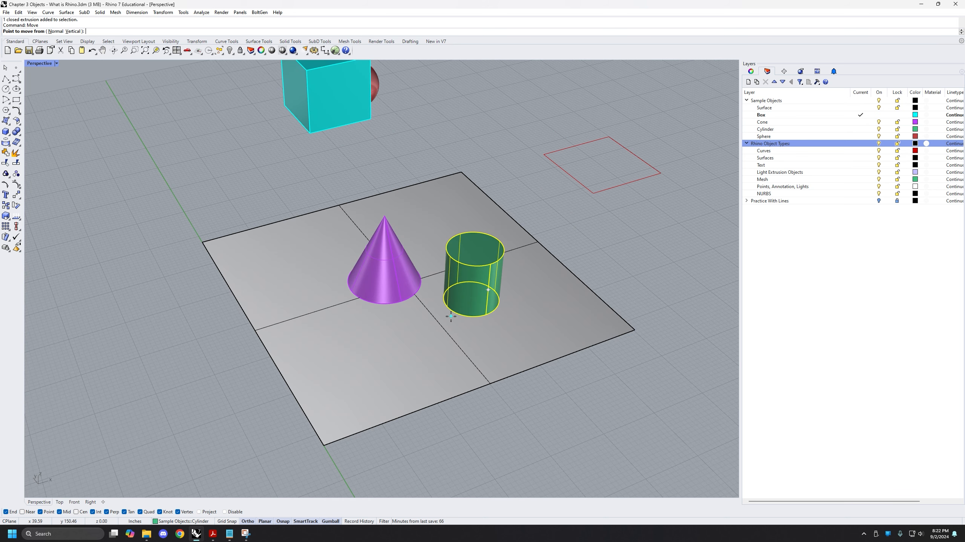
scroll(491, 333, down, 5)
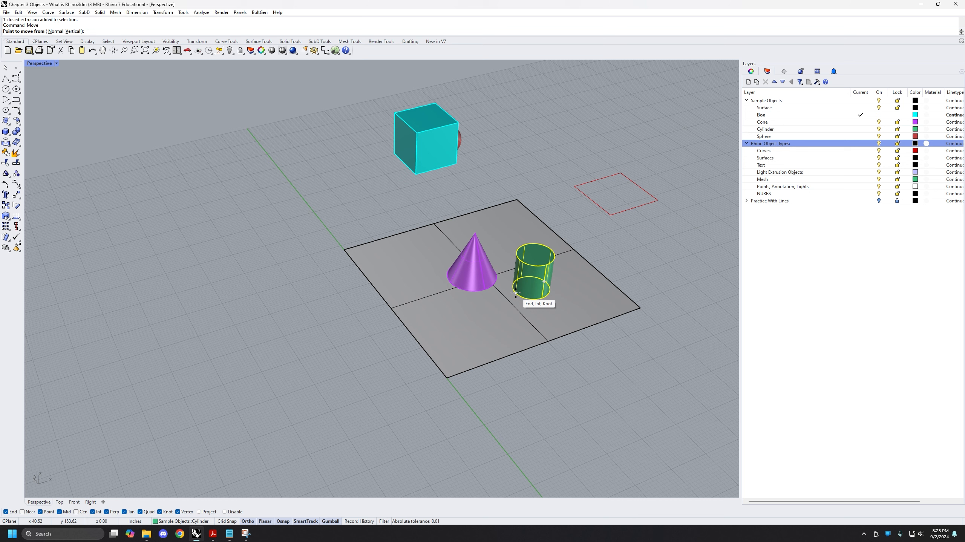
click(516, 292)
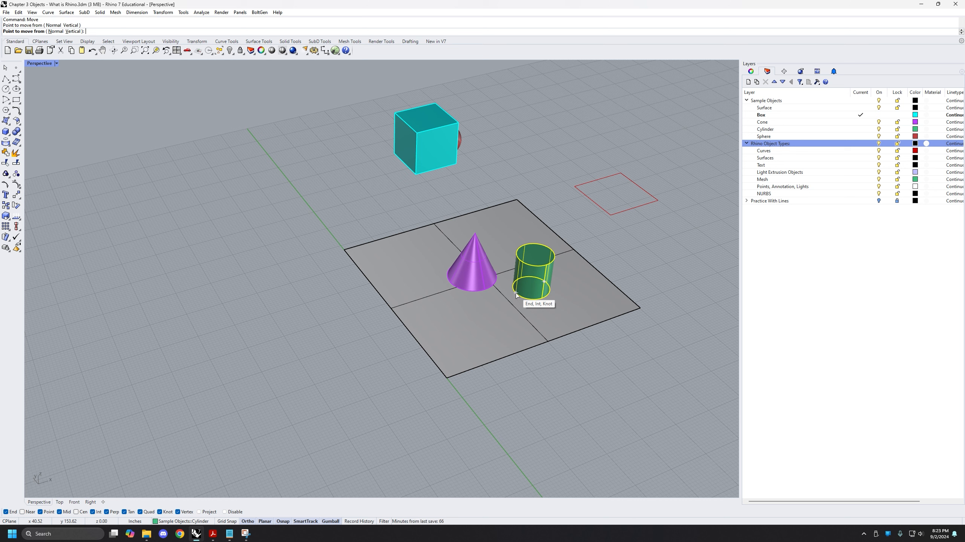
click(515, 293)
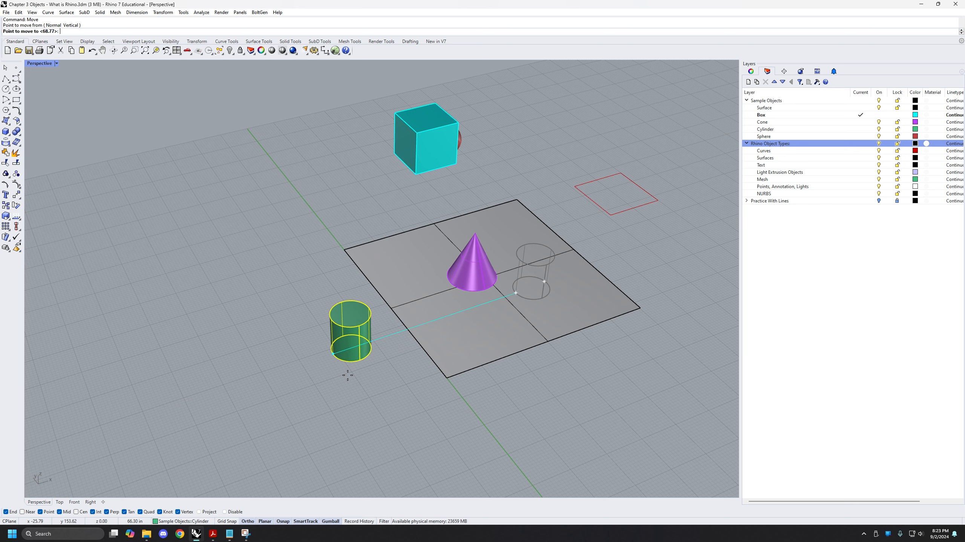
Step: Lock the cylinder's move distance to 50 inches from its base end point
shift+right_drag(349, 376, 343, 352)
scroll(365, 372, down, 4)
scroll(369, 373, up, 4)
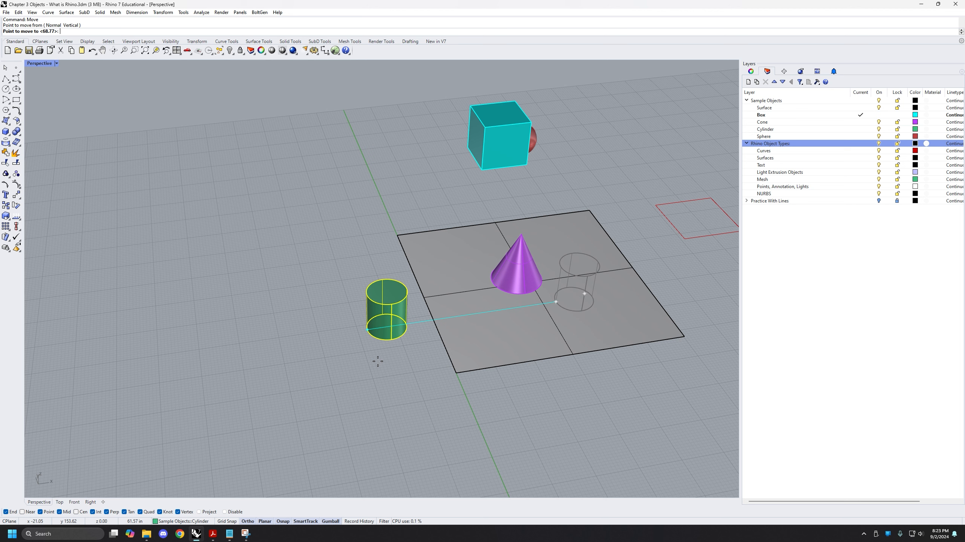
text(50)
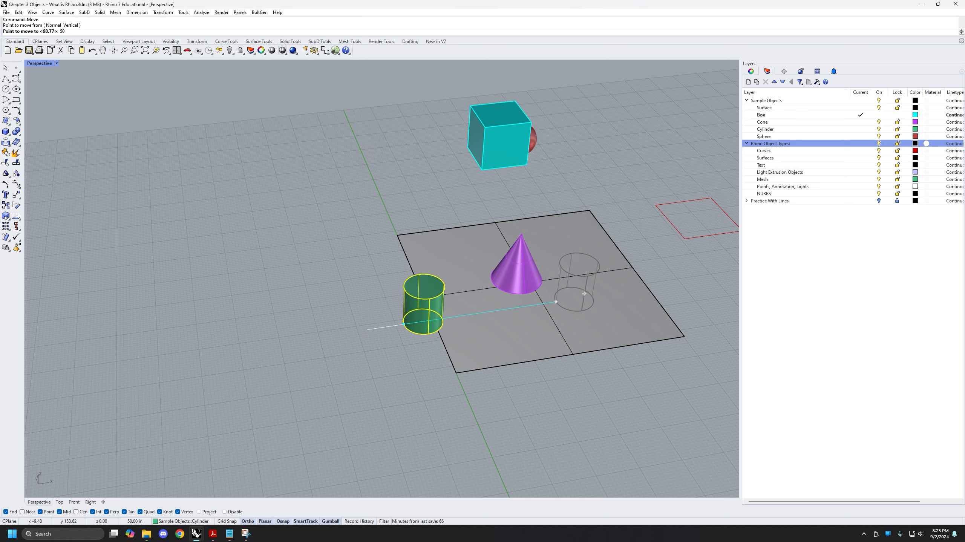
key(Return)
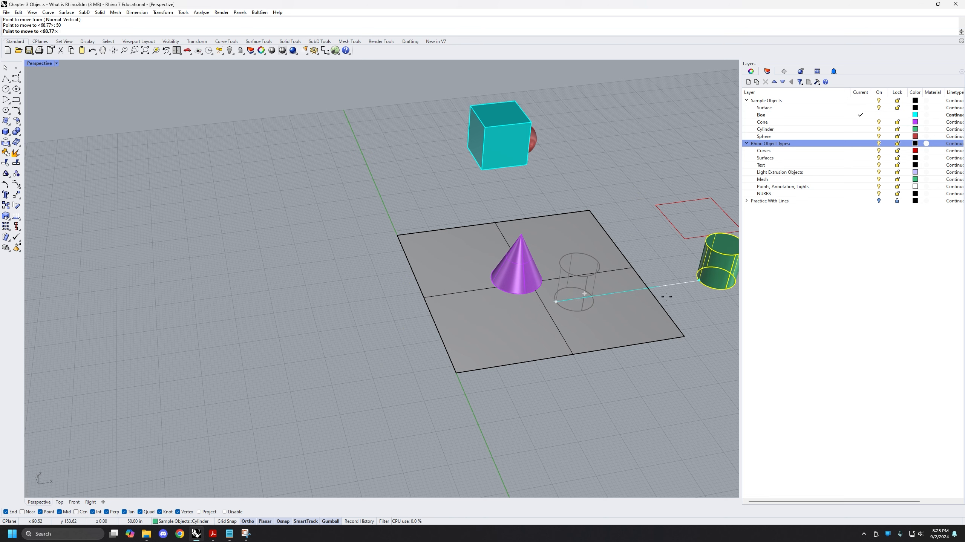
Step: Toggle Ortho to try straight and free directions, and place the cylinder diagonally at the locked distance by the surface's near corner
shift+right_drag(657, 310, 561, 310)
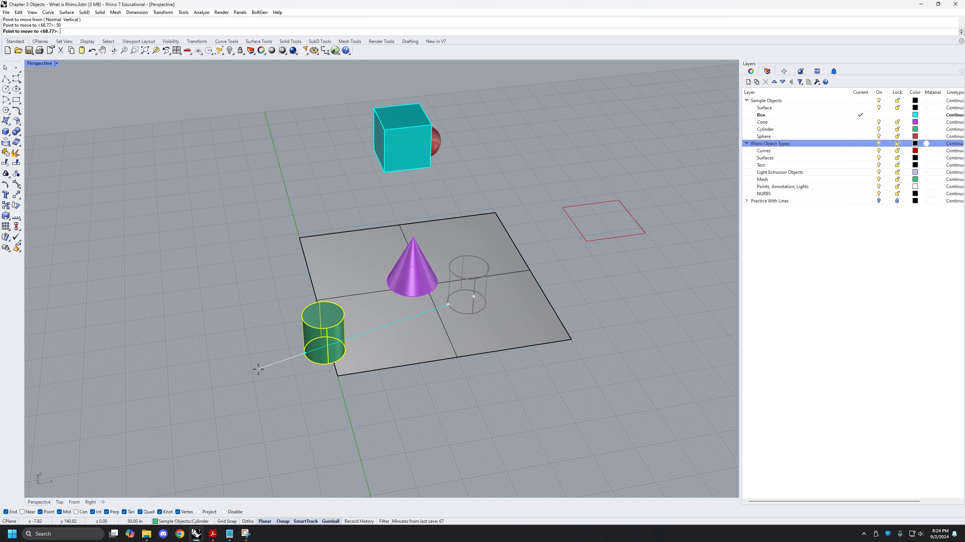
key(F8)
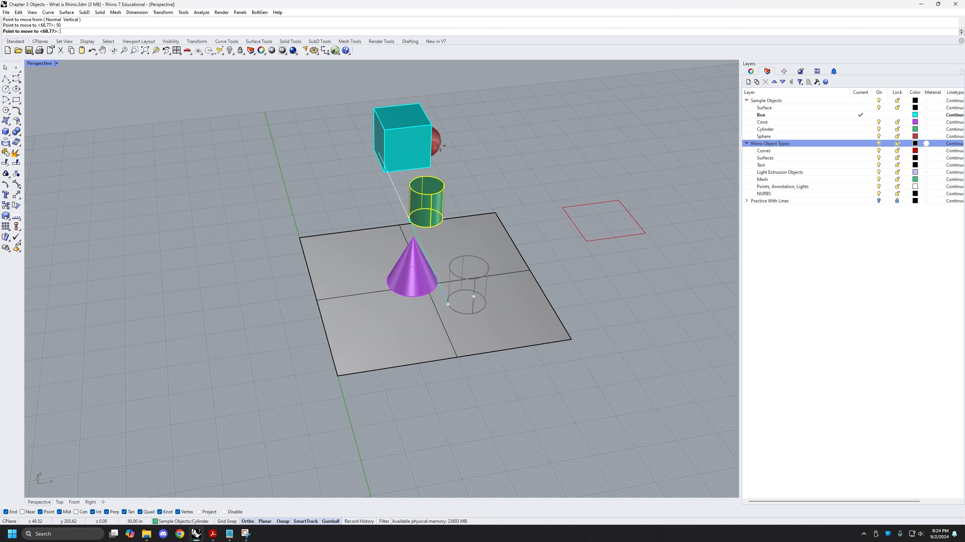
key(F8)
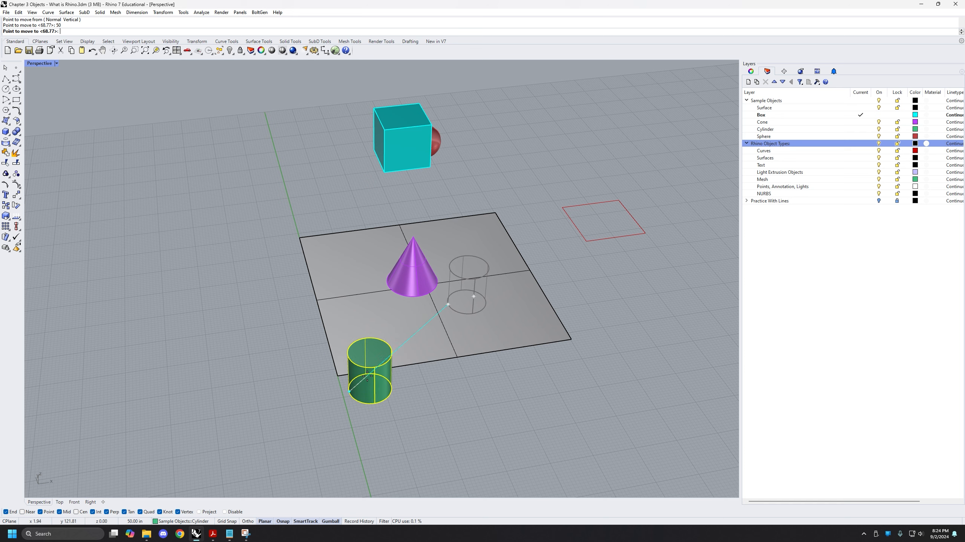
key(F8)
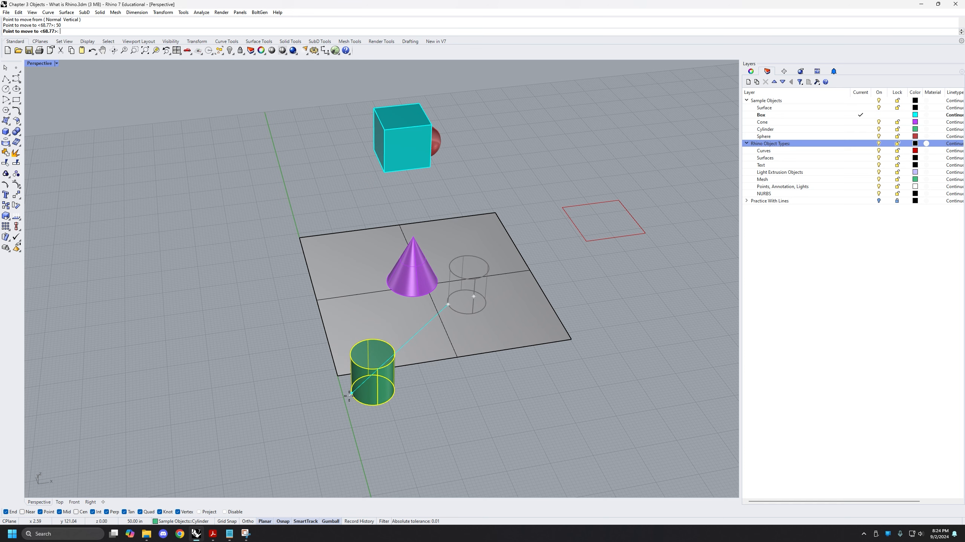
click(350, 398)
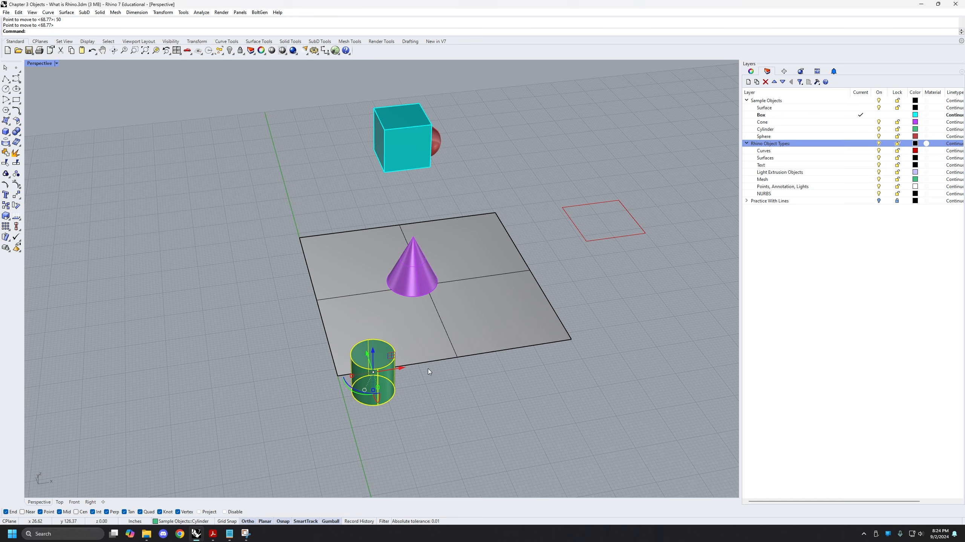
Step: Slide the cylinder along its X axis with the gumball, off the gray surface into the empty area beside it
mouse_move(427, 369)
right_down()
mouse_move(401, 399)
mouse_move(373, 334)
mouse_move(423, 353)
right_up()
scroll(428, 348, up, 4)
scroll(404, 367, down, 2)
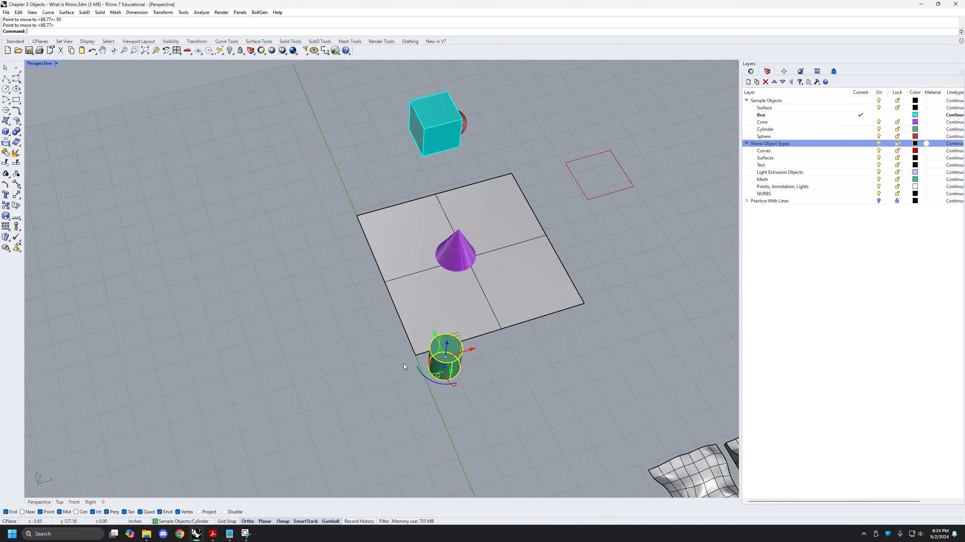
shift+right_drag(377, 265, 394, 285)
drag(472, 359, 349, 327)
shift+right_drag(299, 307, 351, 291)
scroll(351, 291, up, 2)
right_drag(340, 374, 356, 338)
scroll(366, 339, up, 2)
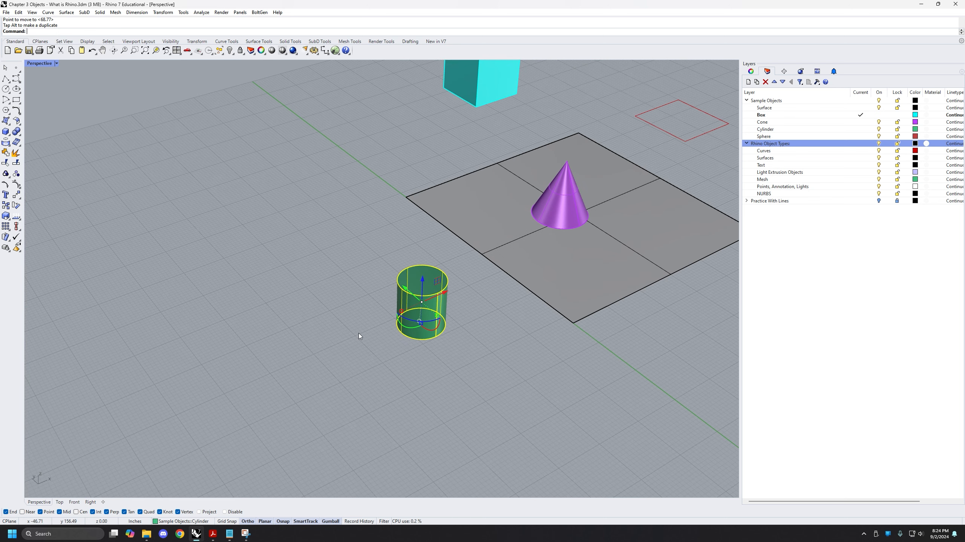
Step: Reselect the cylinder and move it about 22 inches farther from the surface, using a base point in empty space
key(Escape)
click(408, 317)
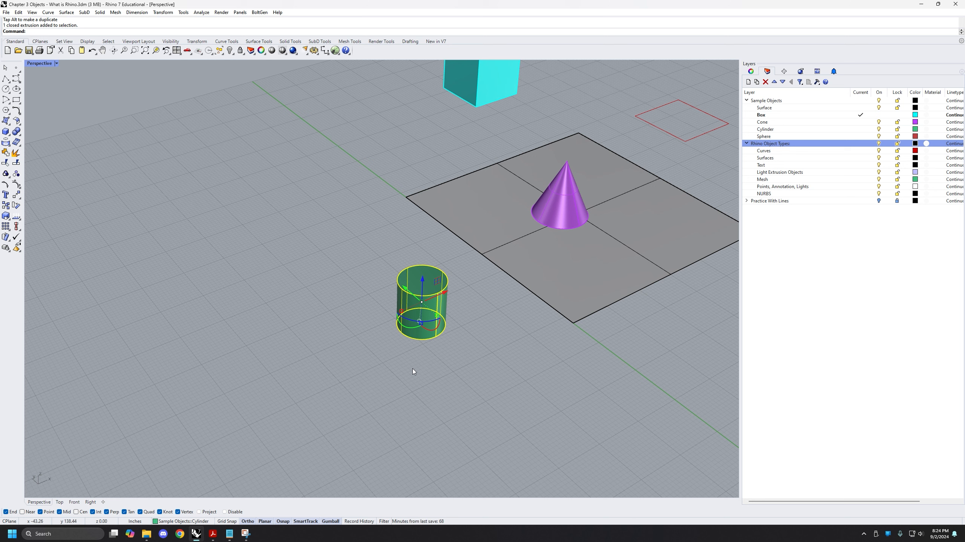
right_click(413, 369)
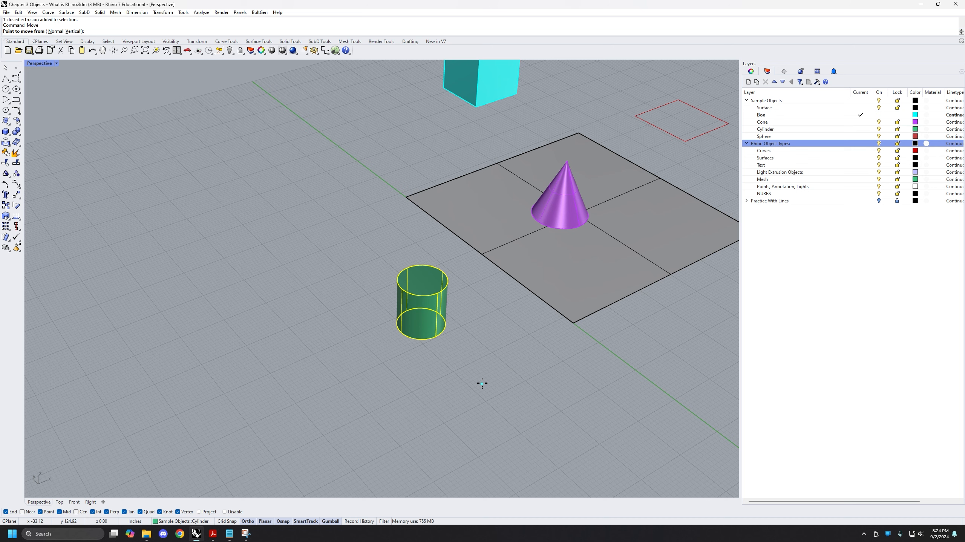
shift+right_drag(482, 384, 478, 367)
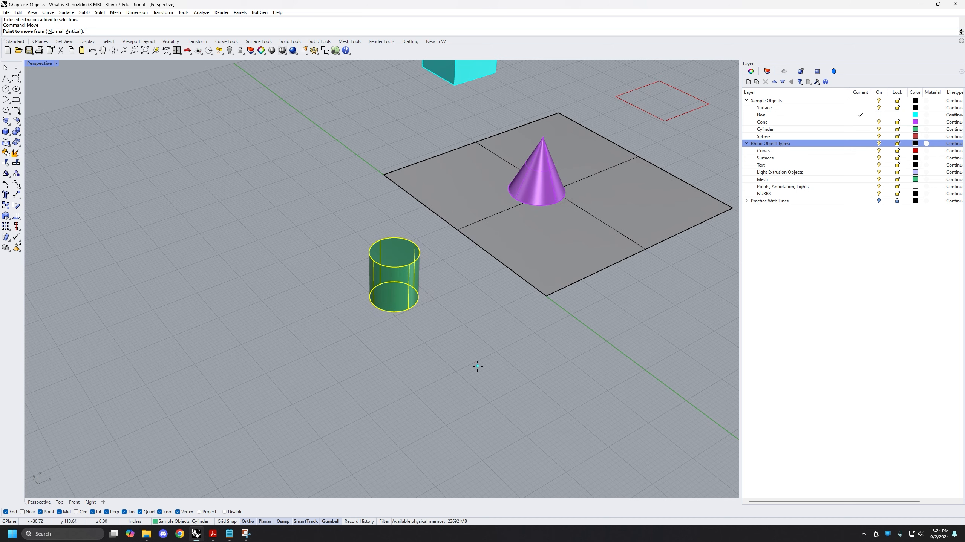
click(653, 364)
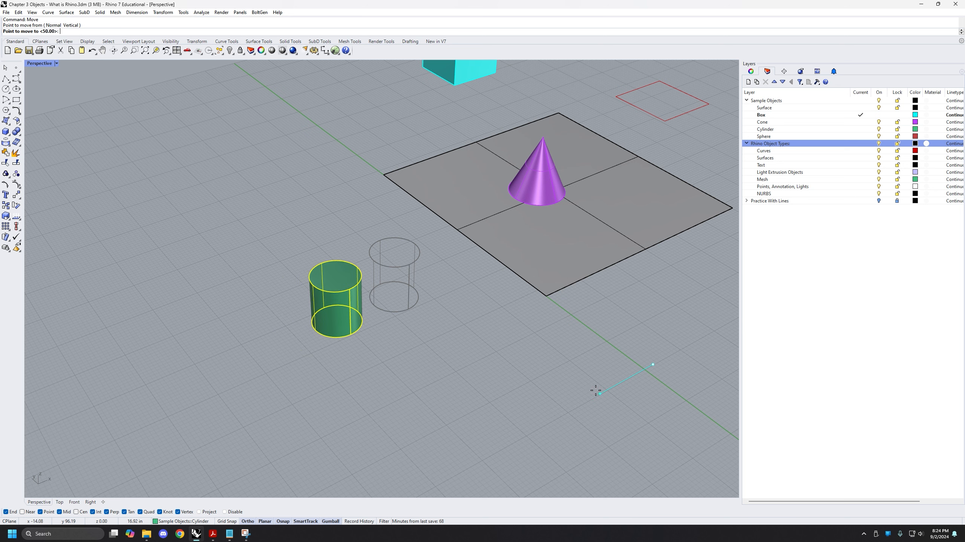
click(579, 401)
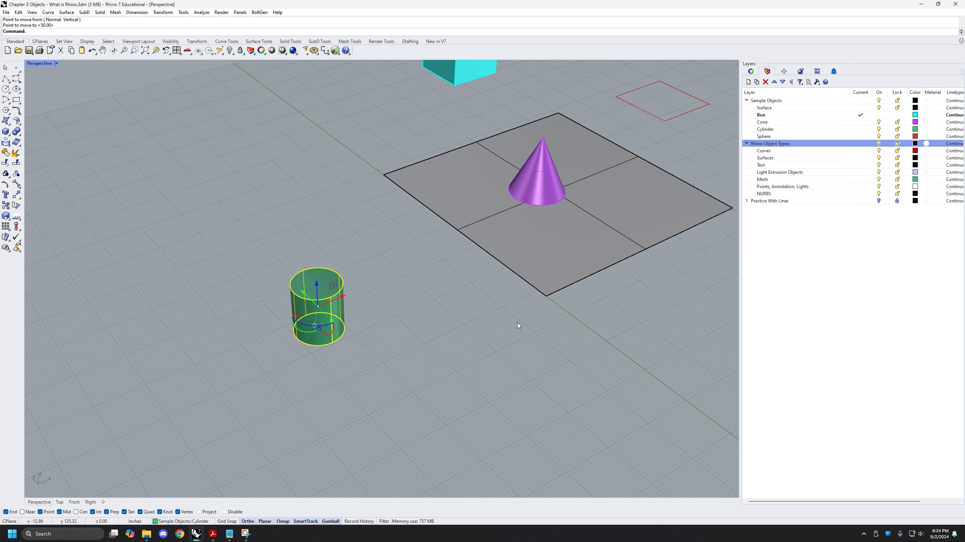
Step: Slide the cylinder with the gumball toward the object types display, stopping behind the red sample curves
scroll(576, 256, down, 3)
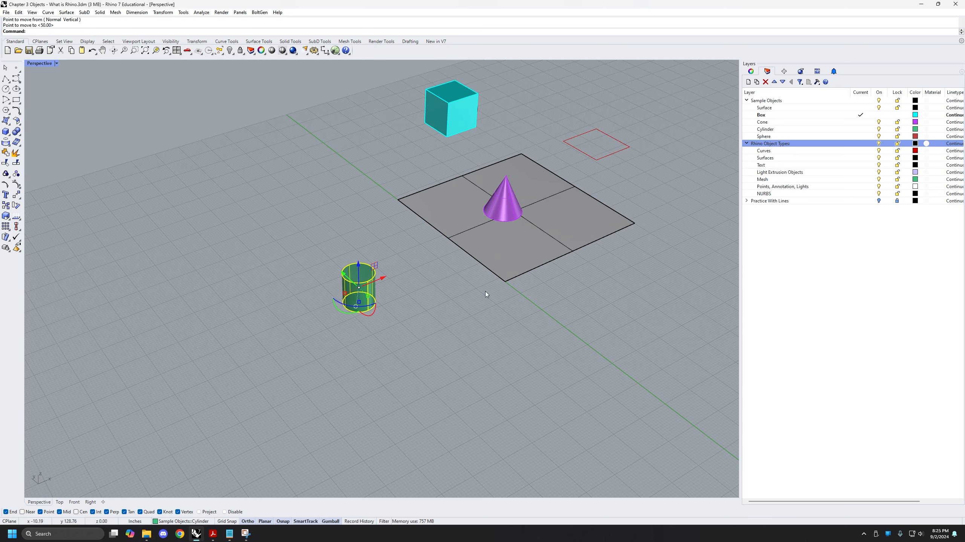
shift+right_drag(511, 307, 498, 295)
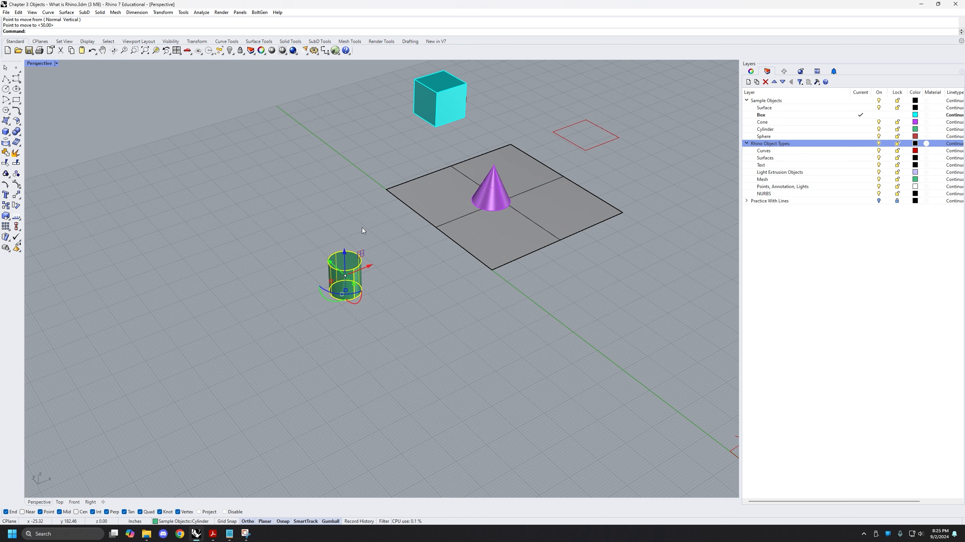
scroll(444, 302, down, 2)
shift+right_drag(444, 302, 427, 290)
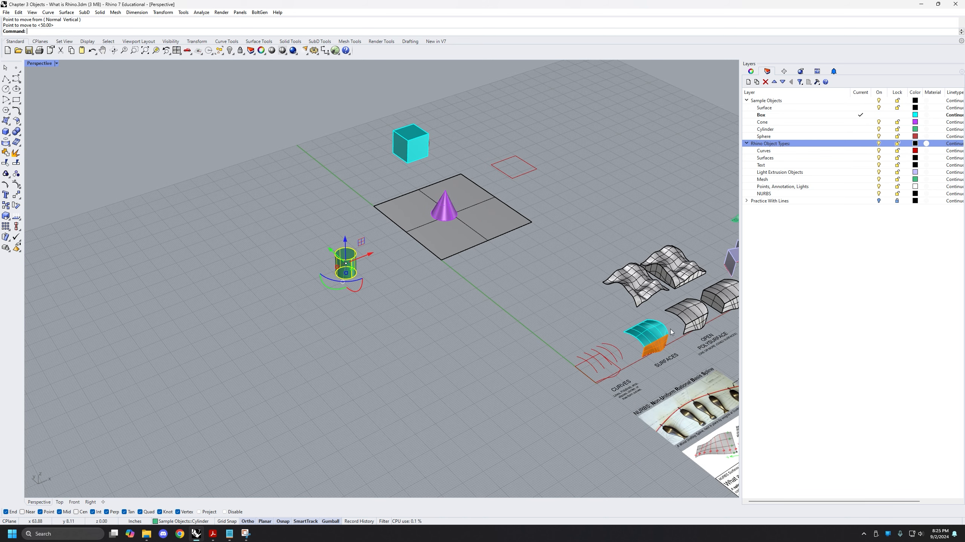
shift+right_drag(499, 308, 407, 296)
drag(299, 235, 513, 316)
scroll(575, 386, up, 10)
shift+right_drag(355, 256, 381, 246)
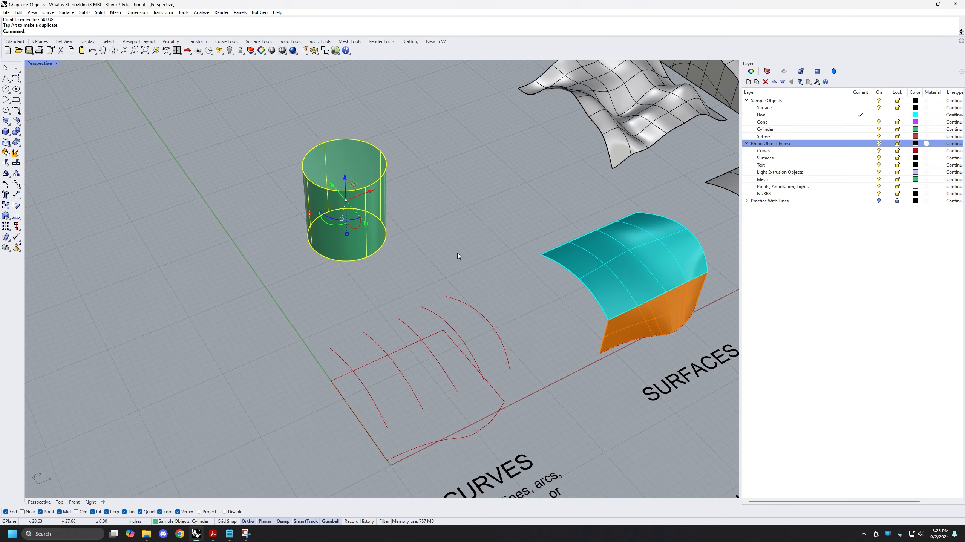
right_drag(458, 253, 418, 272)
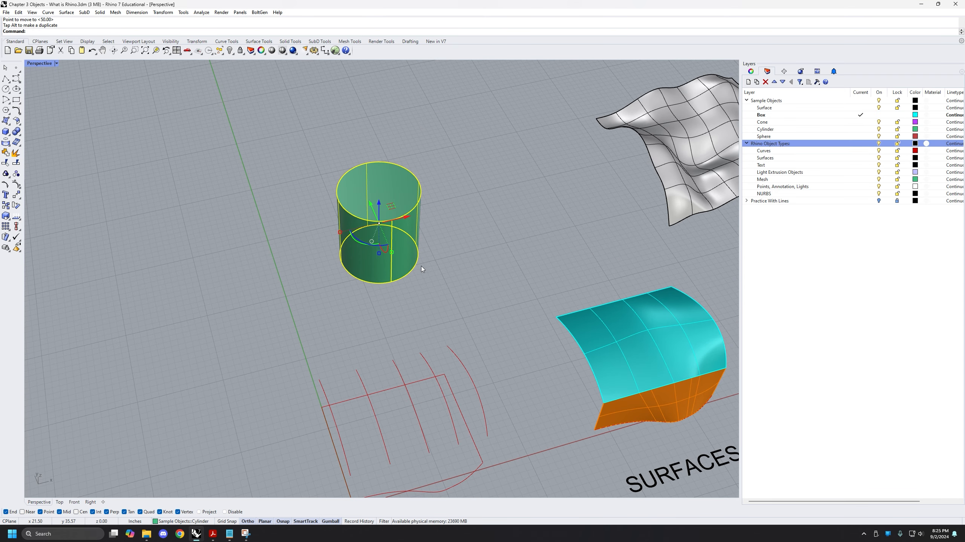
Step: Move the cylinder from the end point on its base edge onto the end point of the outermost red arc, and zoom to it
text(Move)
key(Return)
click(391, 281)
shift+right_drag(449, 343, 466, 254)
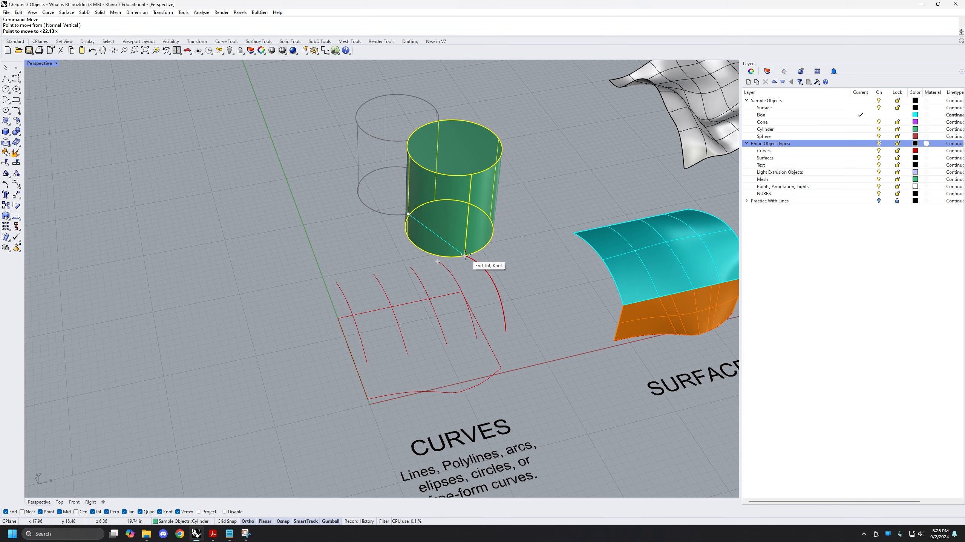
click(465, 254)
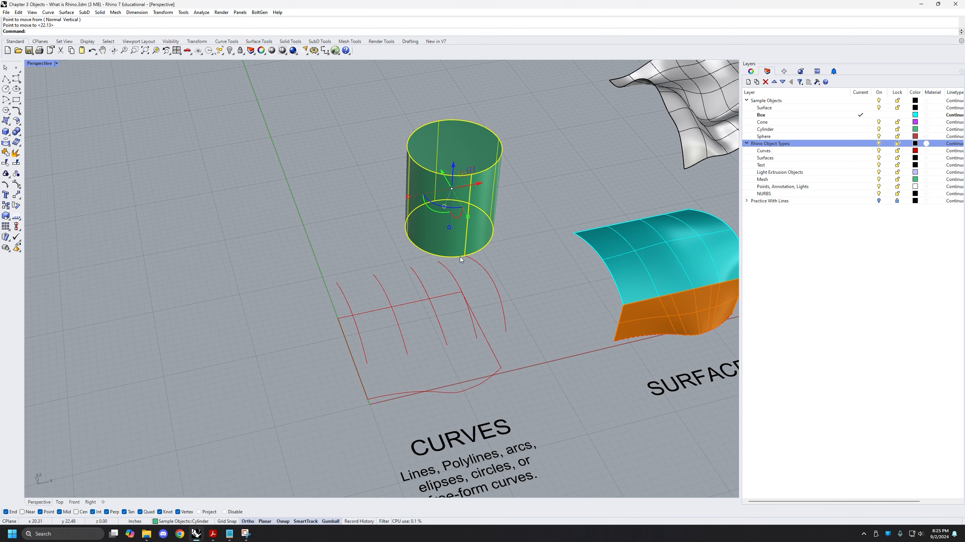
text(zs)
key(Return)
scroll(420, 297, down, 4)
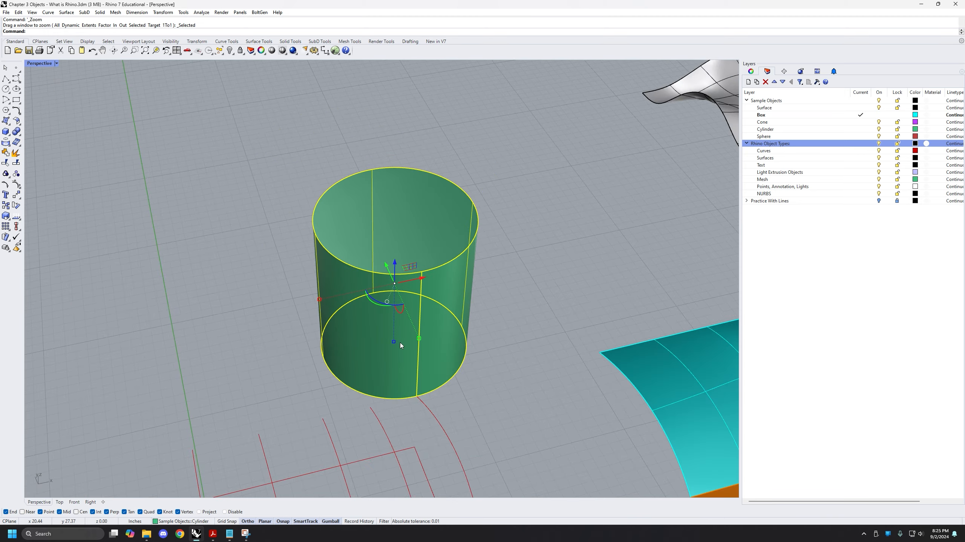
shift+right_drag(400, 345, 411, 267)
mouse_move(442, 350)
right_down()
mouse_move(459, 357)
mouse_move(445, 359)
right_up()
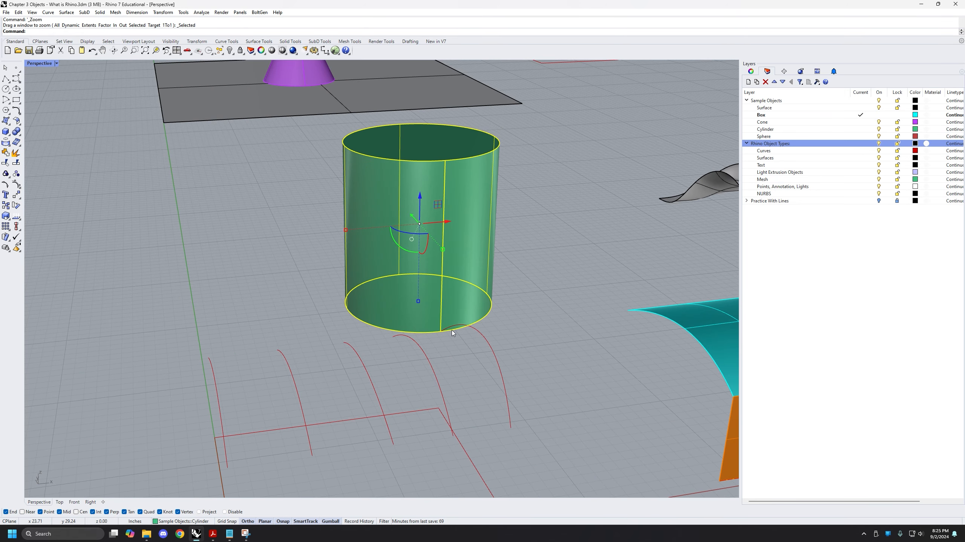
Step: Try the Cap command on the cylinder, clear the selection and select the cylinder again
text(cap)
key(Return)
key(Escape)
right_drag(441, 327, 364, 291)
click(424, 243)
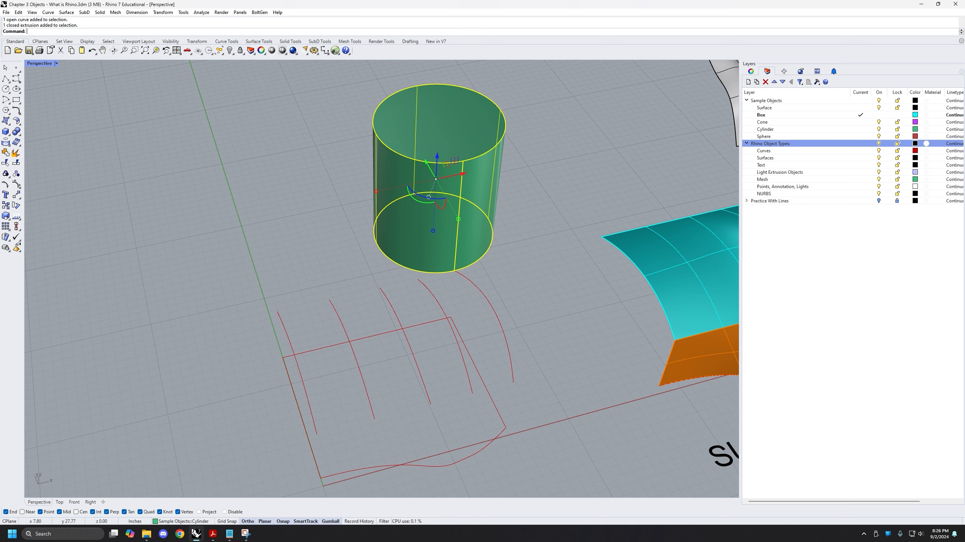
Step: Move the cylinder over the red sample curves, undo that move and clear the selection
text(Move)
key(Return)
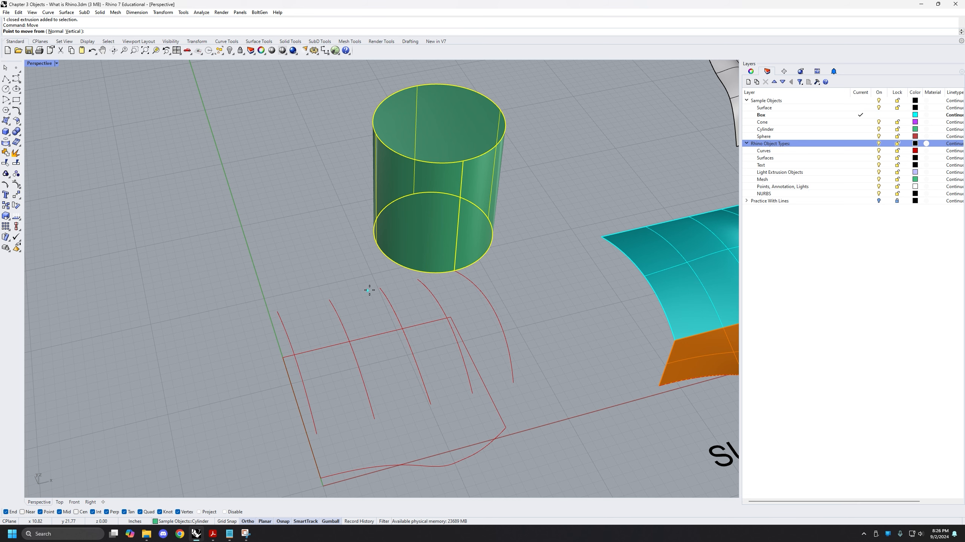
right_drag(369, 294, 403, 281)
scroll(391, 280, down, 4)
click(382, 258)
click(402, 343)
right_drag(418, 266, 447, 230)
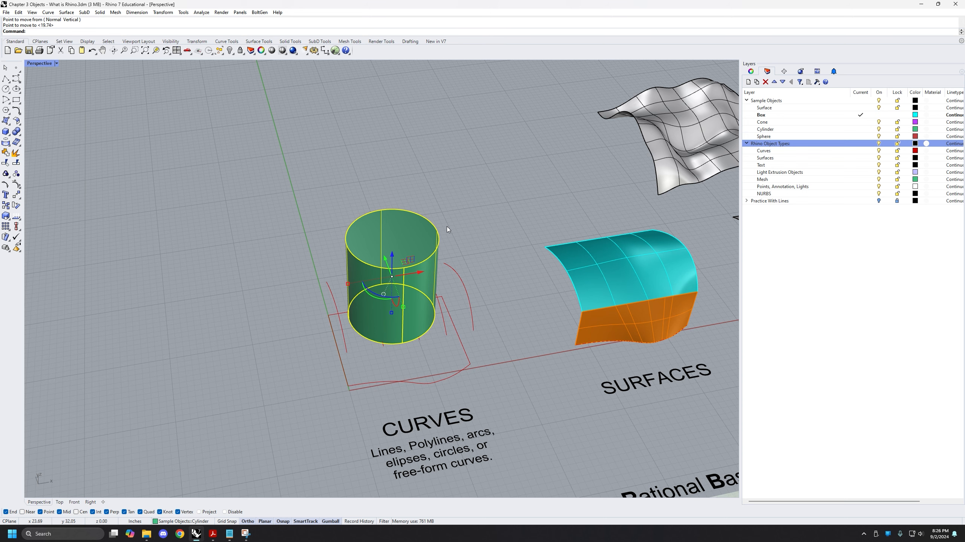
key(ctrl+z)
key(Escape)
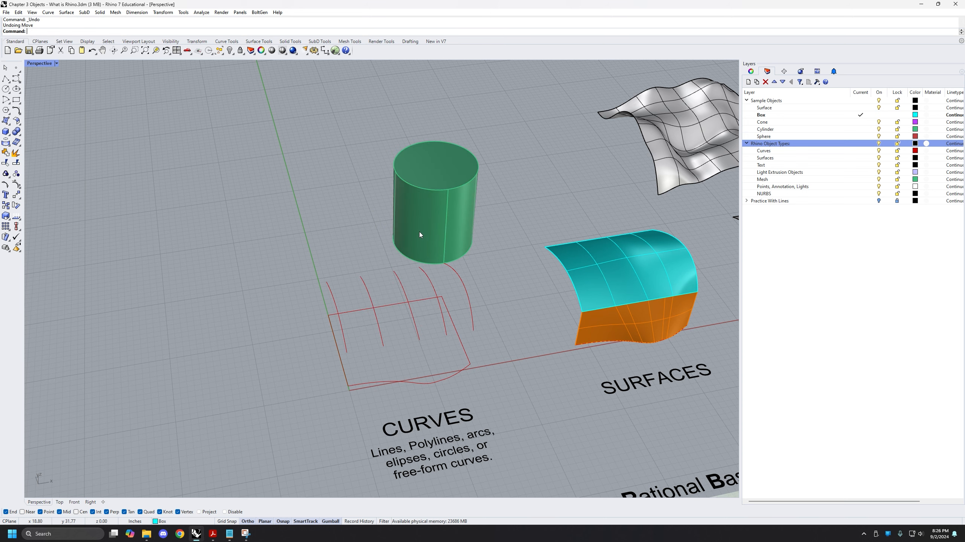
Step: Move the cyan box from its bottom front corner onto the nearest corner of the gray surface using end snaps
scroll(420, 236, down, 6)
scroll(372, 281, up, 6)
shift+right_drag(467, 292, 327, 305)
scroll(454, 273, down, 4)
shift+right_drag(516, 243, 417, 279)
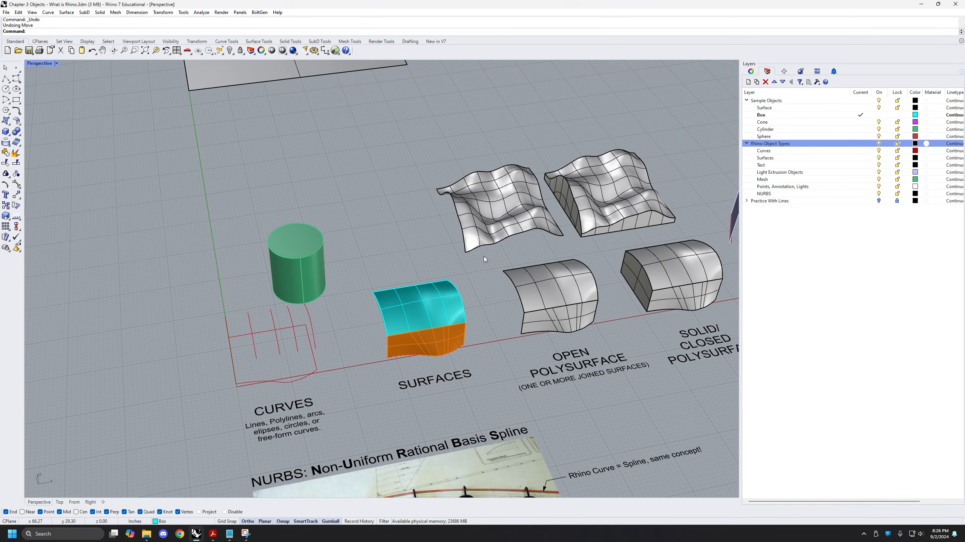
scroll(484, 261, down, 4)
shift+right_drag(545, 264, 423, 266)
scroll(427, 283, up, 2)
scroll(429, 295, down, 4)
shift+right_drag(414, 212, 421, 304)
click(398, 243)
text(zs)
key(Return)
scroll(403, 288, down, 5)
right_drag(380, 311, 431, 302)
text(Move)
key(Return)
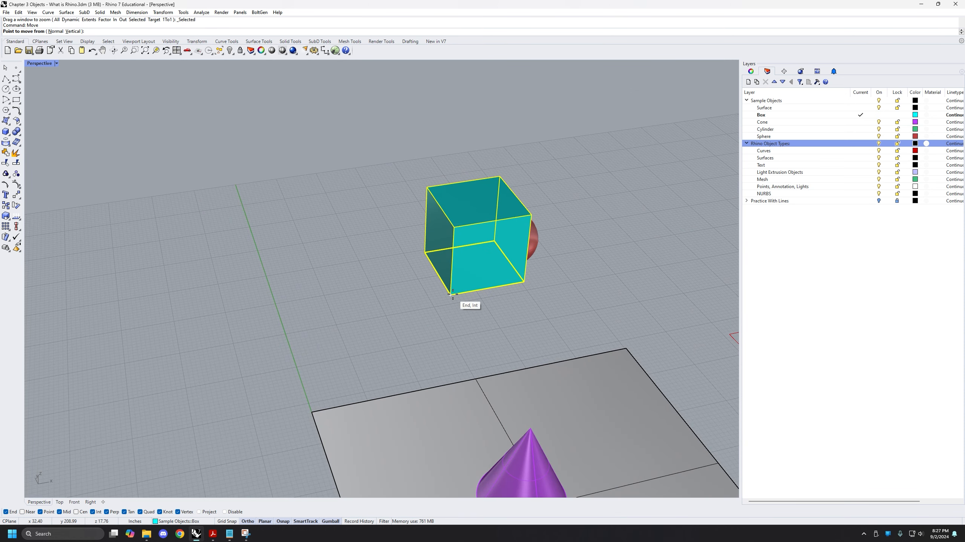
click(453, 294)
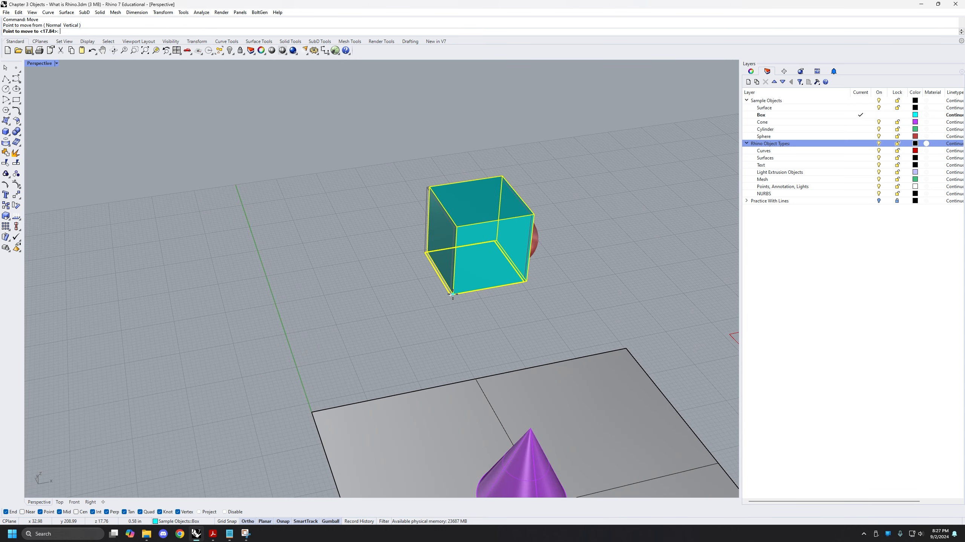
click(312, 413)
Step: Delete the red sphere left behind by the box
right_drag(312, 413, 411, 287)
click(576, 224)
key(Delete)
Step: Duplicate the cyan box with the gumball, placing the copy farther along the same edge of the gray surface
right_drag(558, 295, 334, 269)
click(436, 278)
scroll(436, 276, up, 6)
scroll(433, 285, down, 2)
drag(292, 275, 562, 322)
key(alt)
shift+right_drag(562, 322, 516, 318)
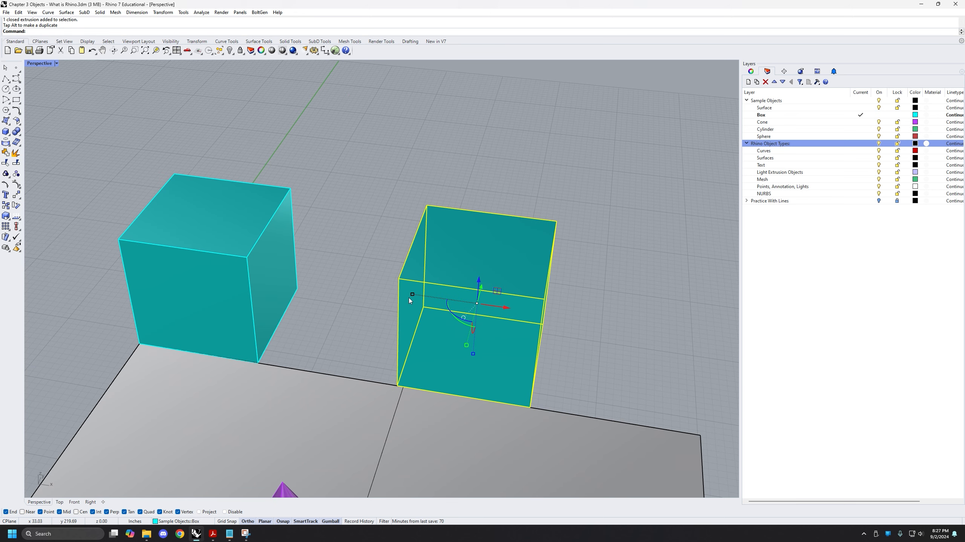
Step: Scale the box copy along its X axis with the gumball into a narrower block, and clear the selection
drag(413, 295, 449, 303)
click(388, 330)
right_drag(394, 325, 416, 293)
scroll(443, 282, down, 2)
Step: Move the narrow block from its bottom corner onto the matching bottom corner of the large box so their faces meet
click(472, 289)
text(move)
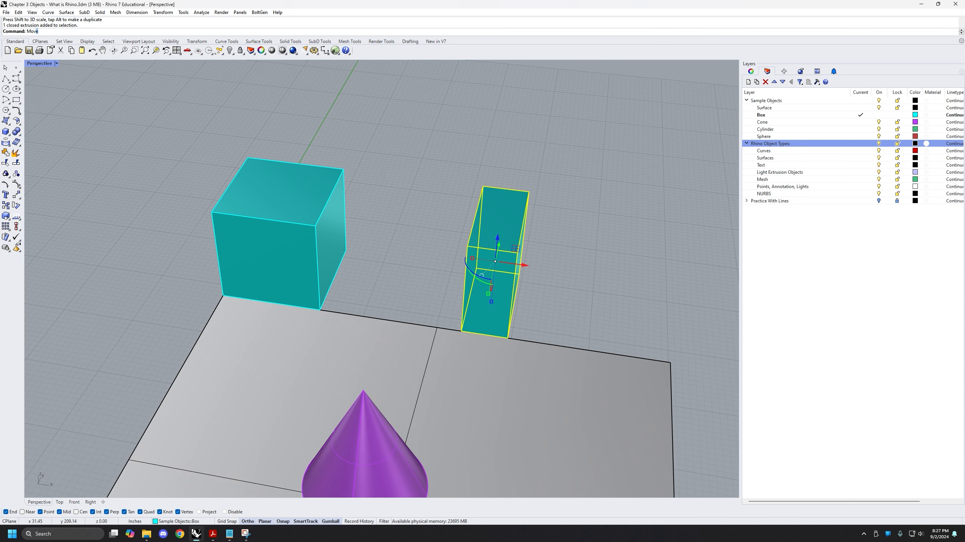
key(Return)
click(462, 331)
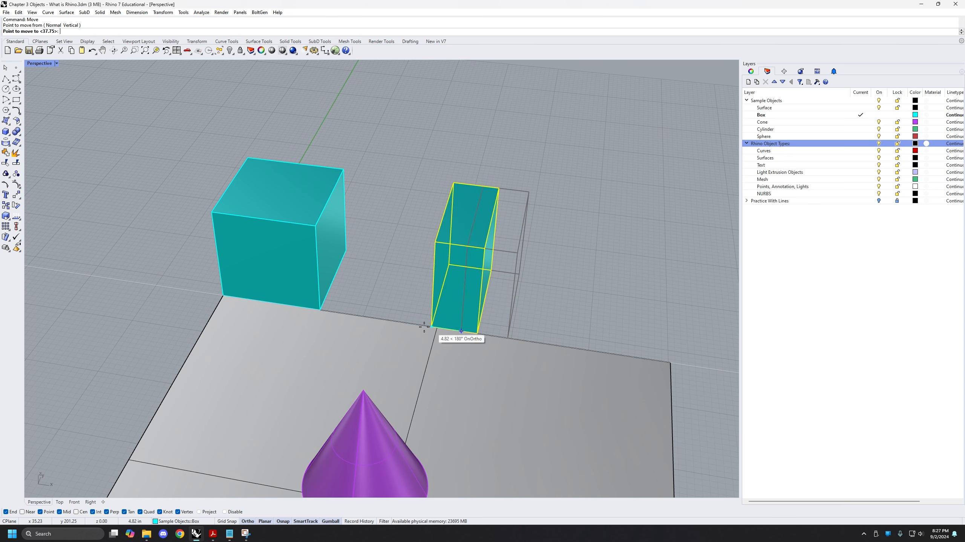
click(323, 311)
scroll(304, 245, up, 4)
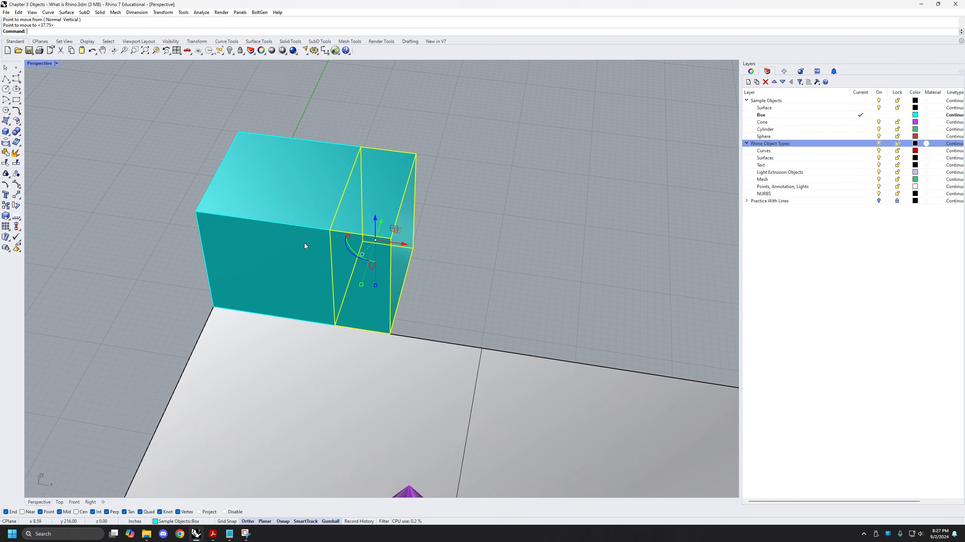
Step: Move the narrow block away from the large box by half its width, from the large box's bottom edge midpoint to its adjoining bottom corner
scroll(458, 315, down, 3)
scroll(463, 307, up, 3)
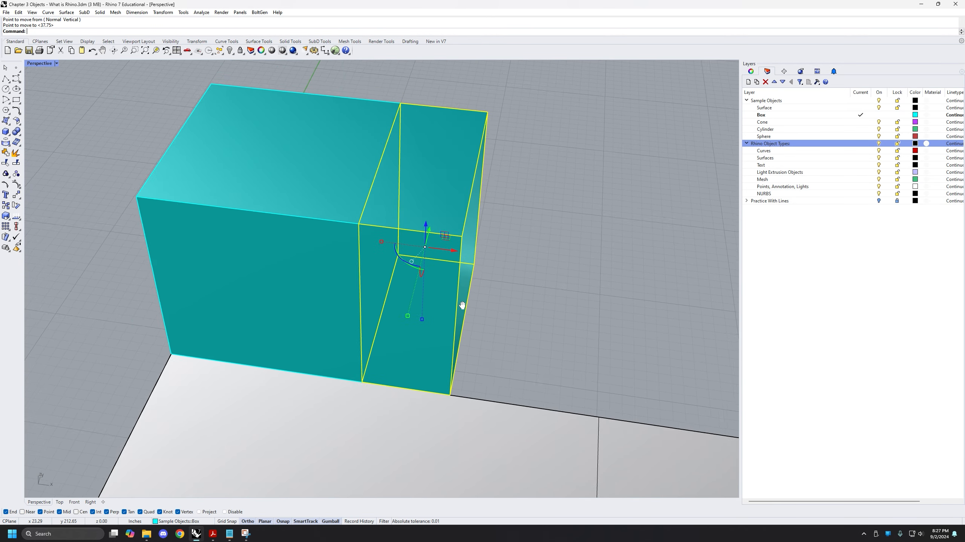
scroll(427, 338, up, 2)
scroll(424, 339, down, 2)
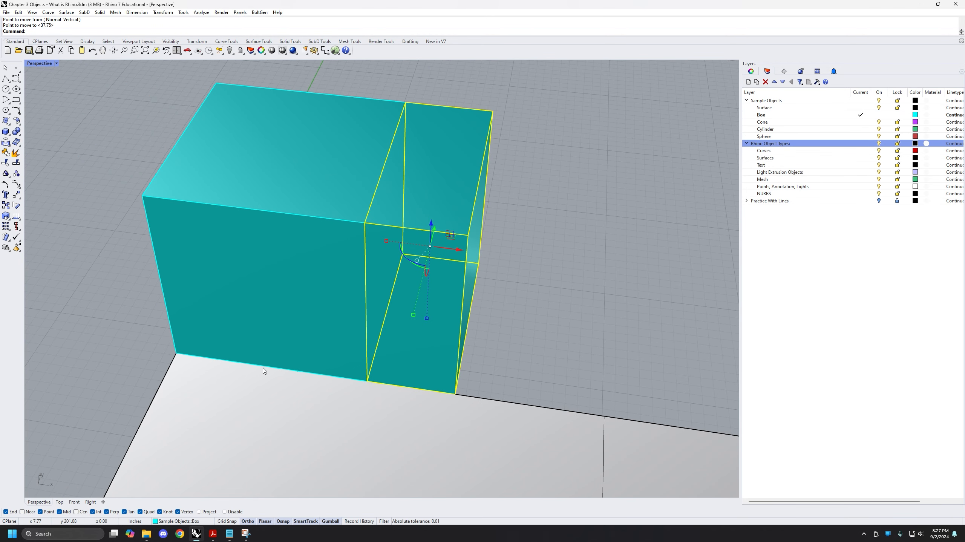
click(215, 245)
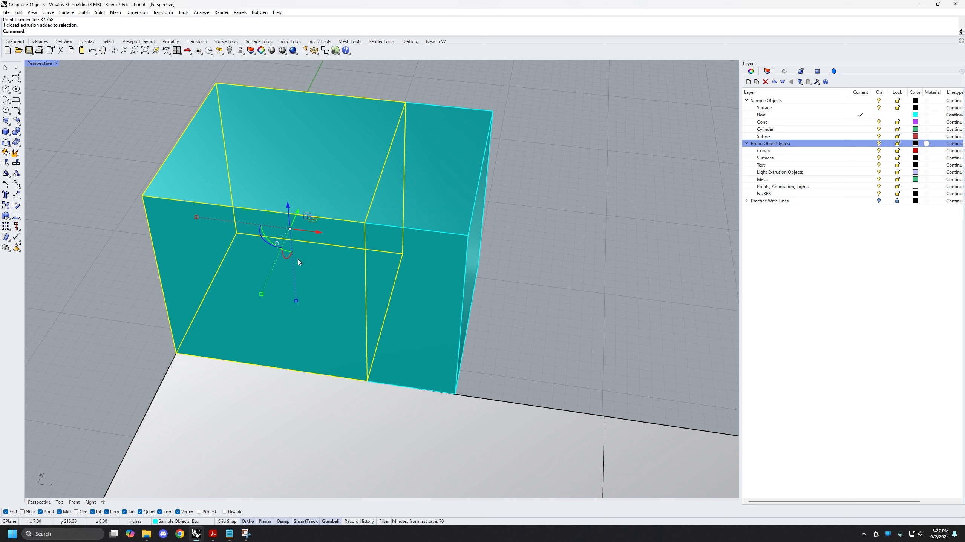
click(565, 245)
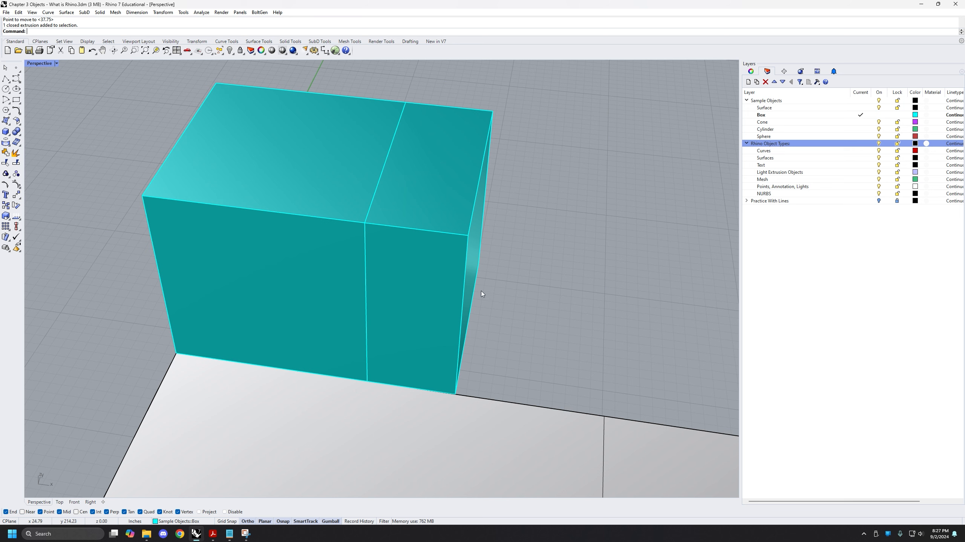
click(457, 302)
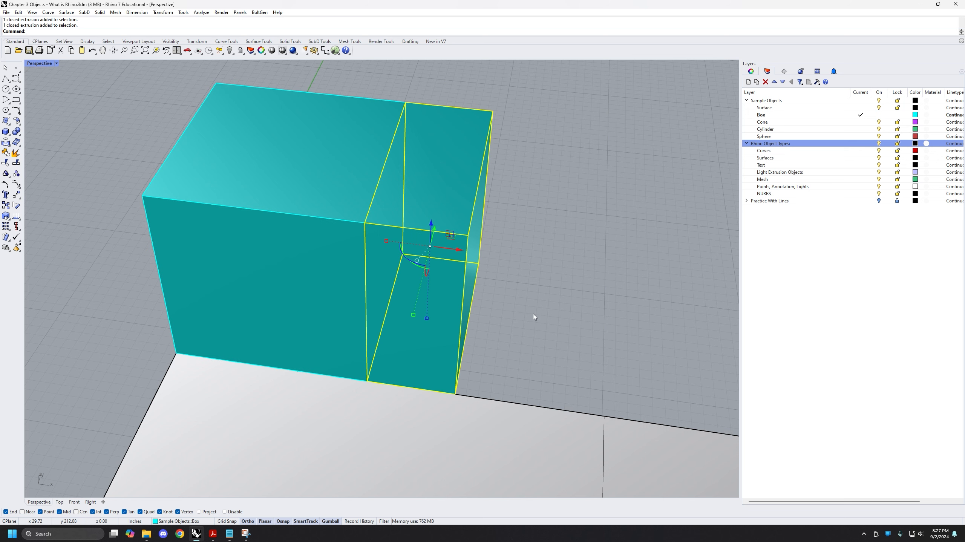
text(Move)
key(Return)
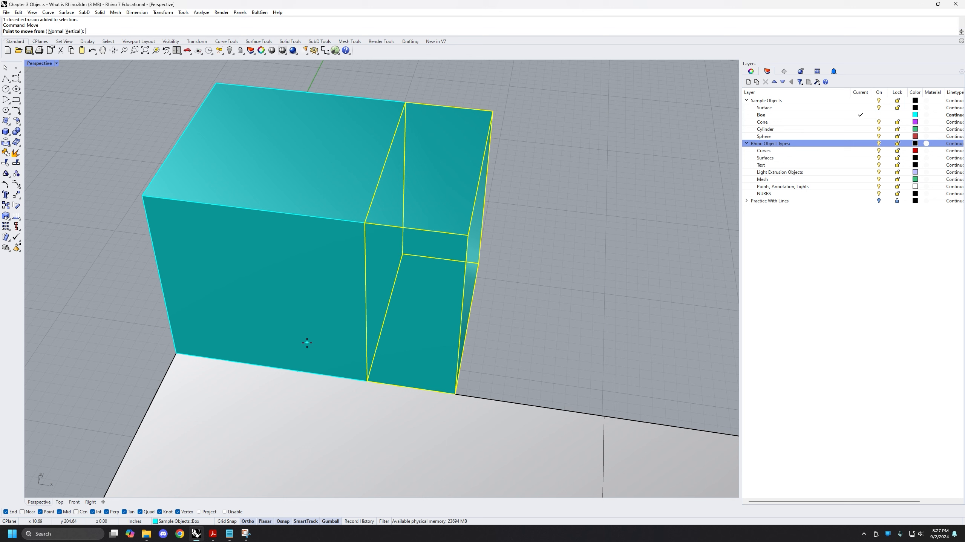
click(269, 366)
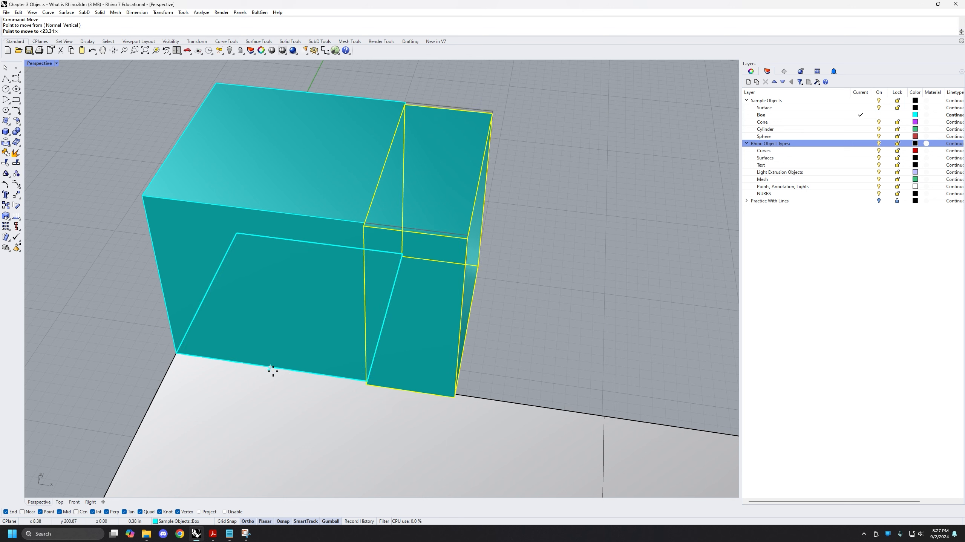
click(366, 383)
scroll(415, 355, down, 2)
click(414, 355)
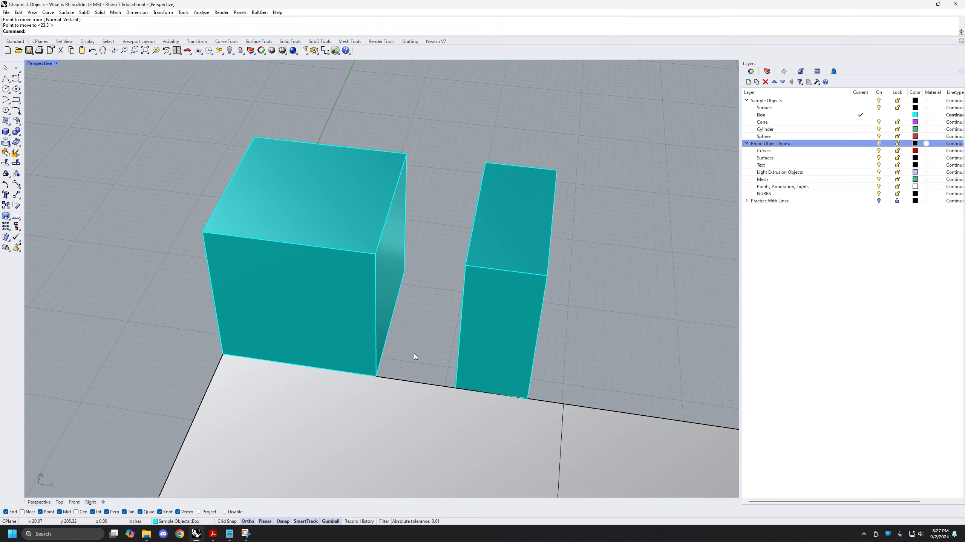
Step: Select the large box and use the gumball to move it off the gray surface's edge, outward and up into the air
right_drag(414, 355, 322, 351)
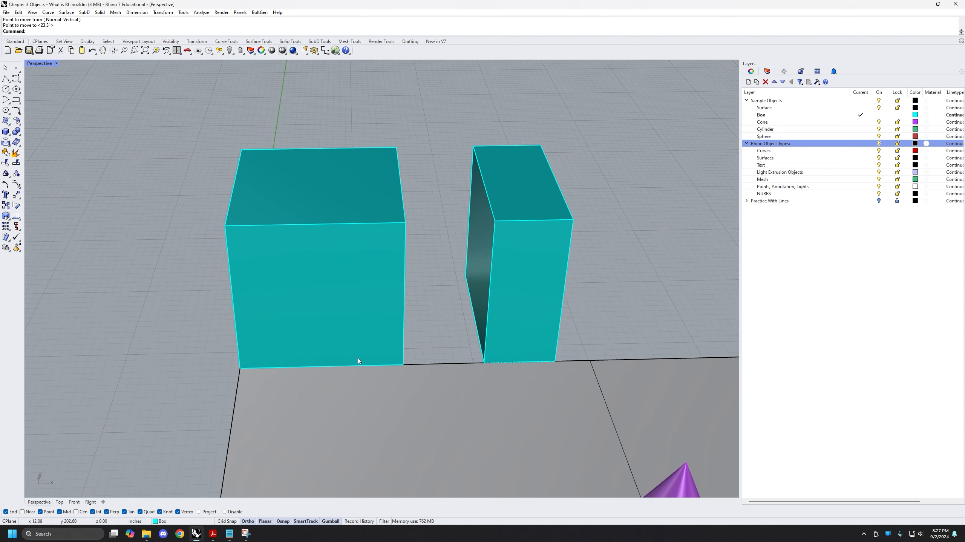
right_drag(455, 367, 436, 300)
click(499, 272)
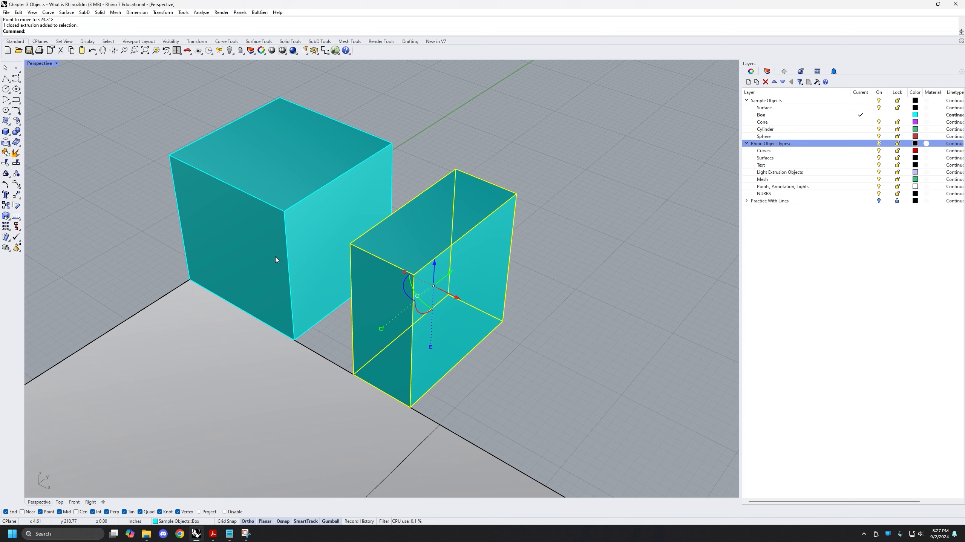
shift+right_drag(509, 364, 531, 345)
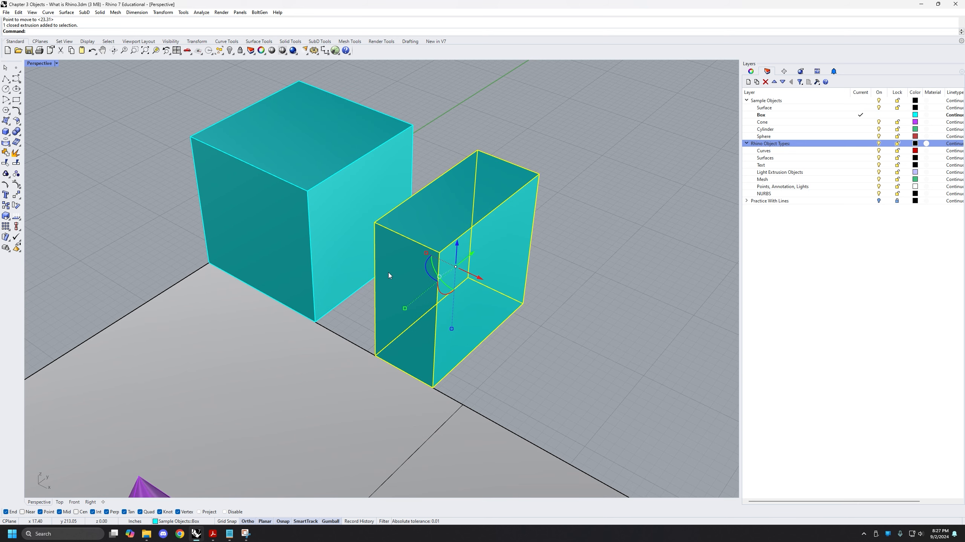
scroll(391, 273, down, 2)
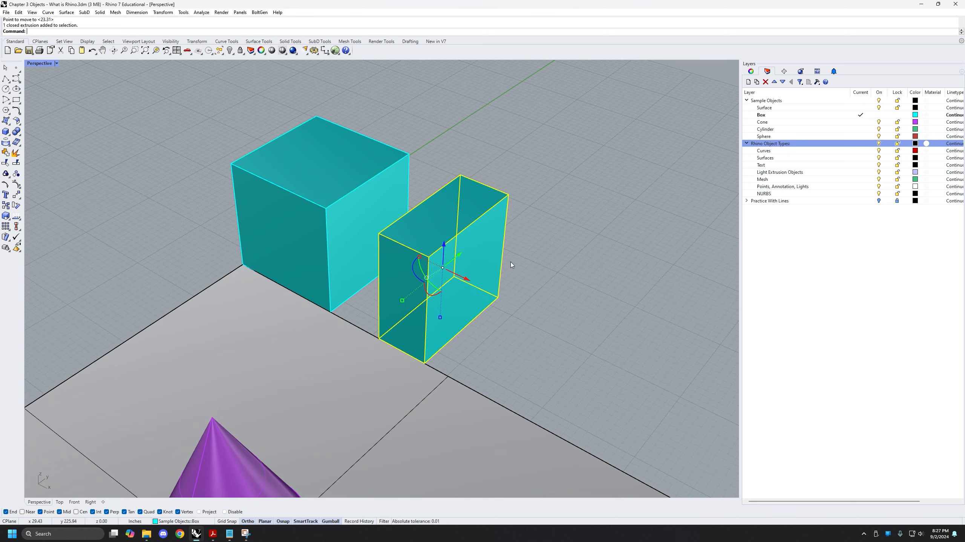
right_drag(530, 266, 315, 264)
scroll(342, 288, down, 6)
click(348, 353)
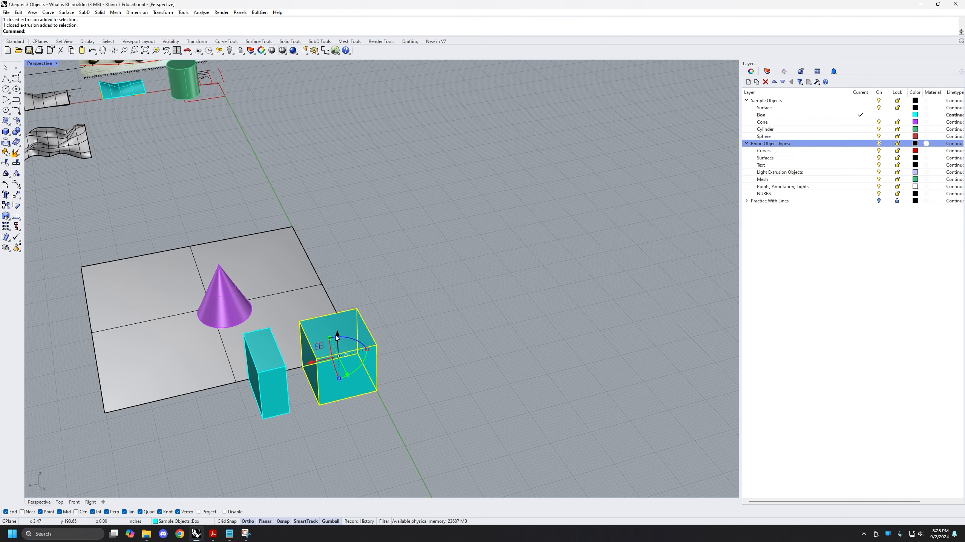
drag(336, 333, 405, 289)
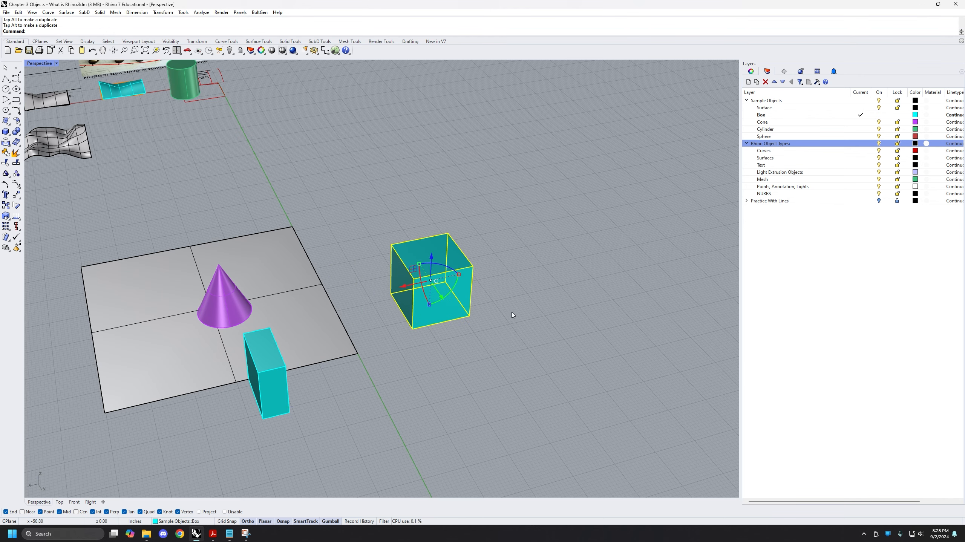
Step: Try to move the floating box from its bottom corner onto the nearest corner of the gray surface
right_drag(513, 317, 407, 326)
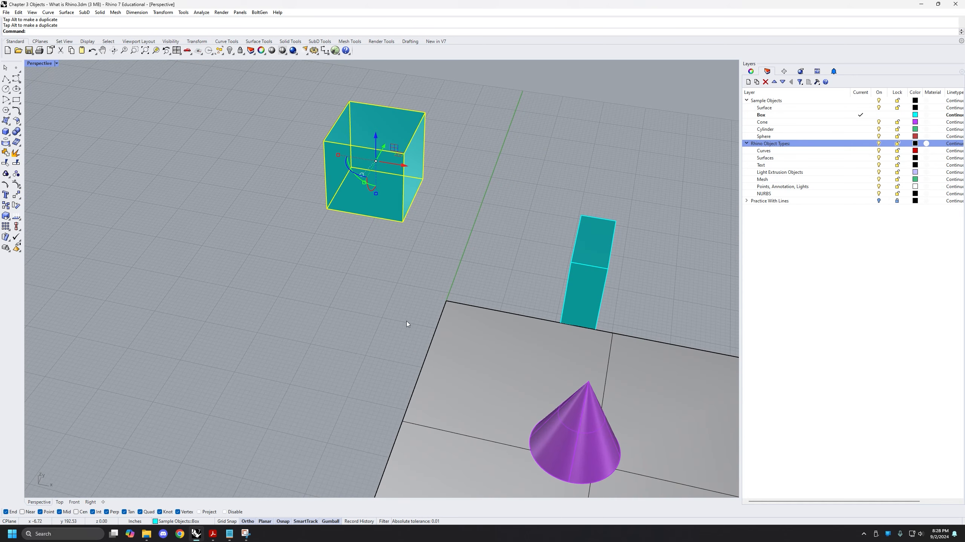
right_drag(340, 280, 379, 334)
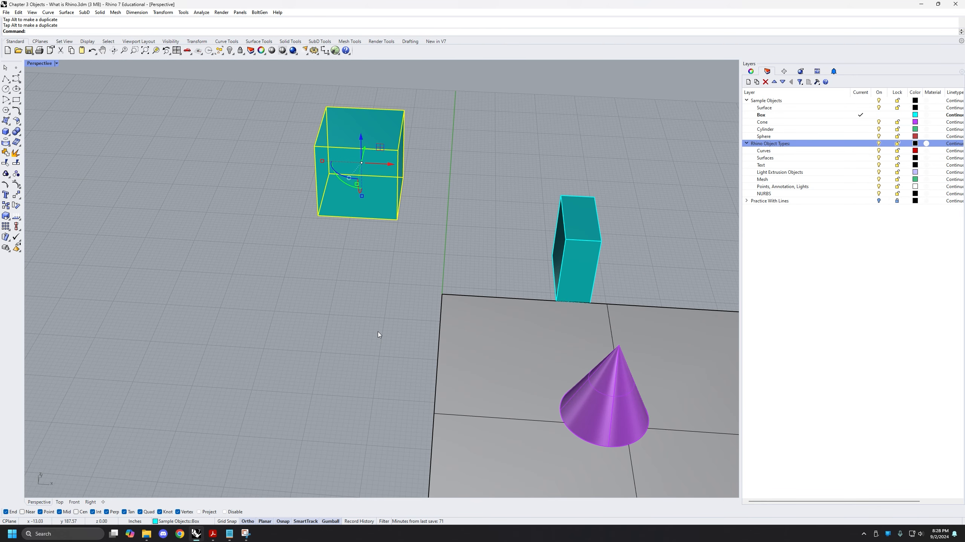
text(move)
key(Return)
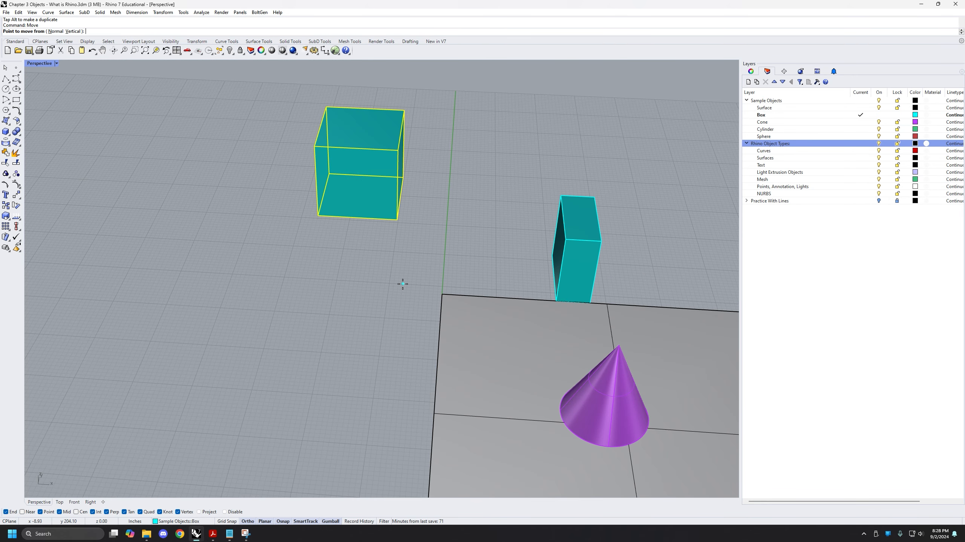
right_drag(401, 282, 405, 232)
click(404, 221)
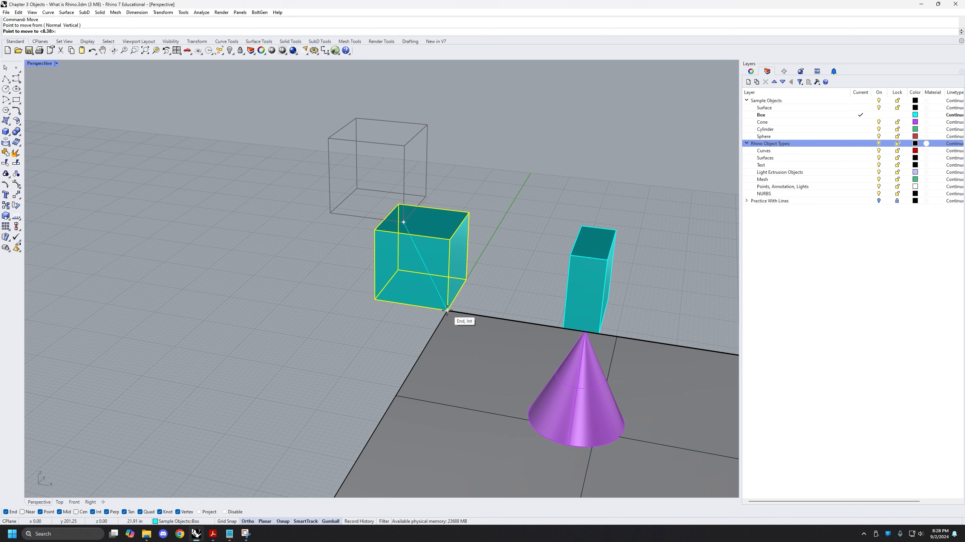
scroll(437, 306, down, 5)
click(416, 296)
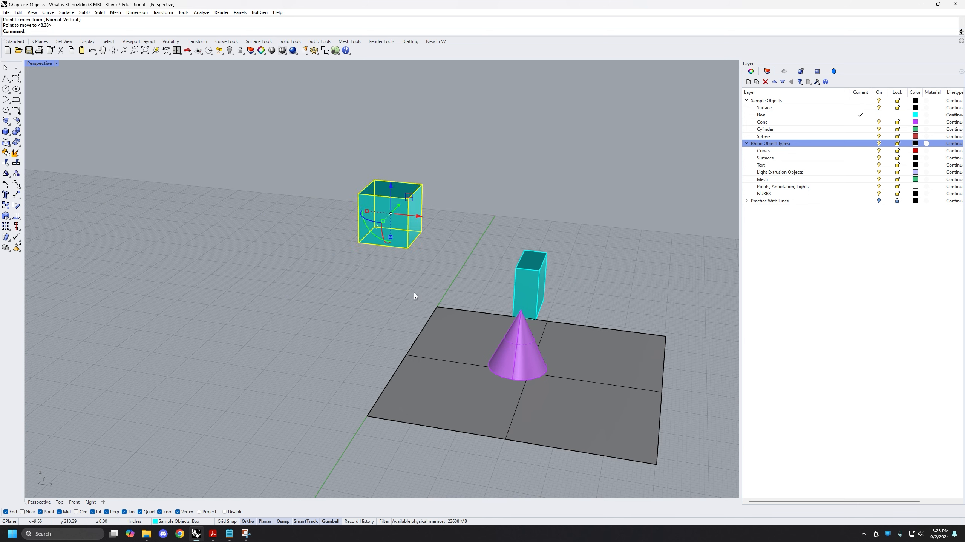
click(415, 297)
right_drag(416, 296, 493, 236)
click(410, 262)
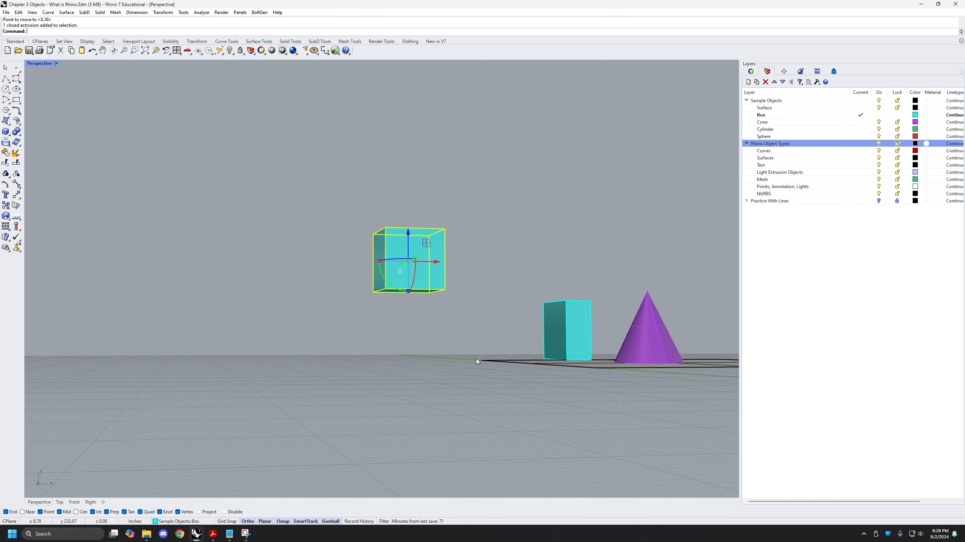
right_drag(418, 364, 379, 342)
scroll(376, 355, up, 3)
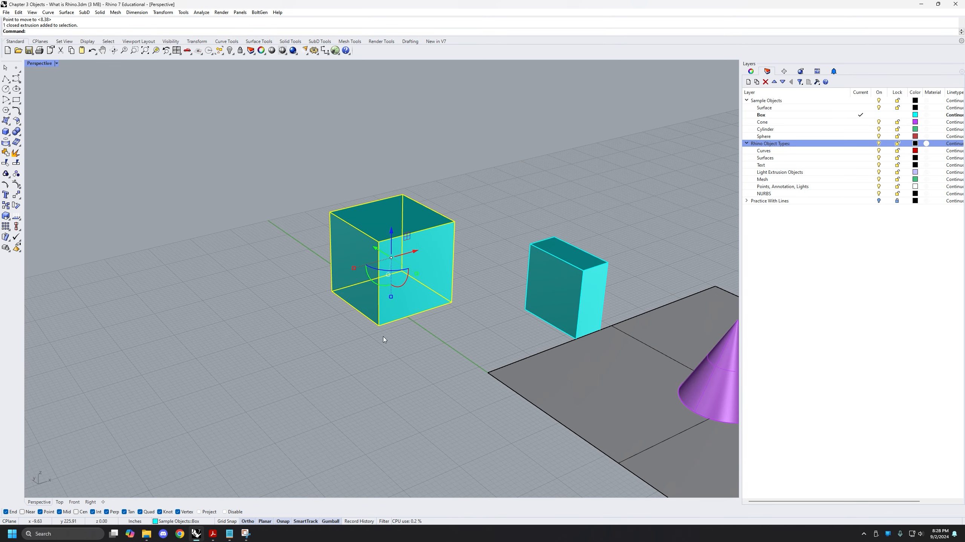
text(move)
key(Return)
right_drag(418, 387, 390, 360)
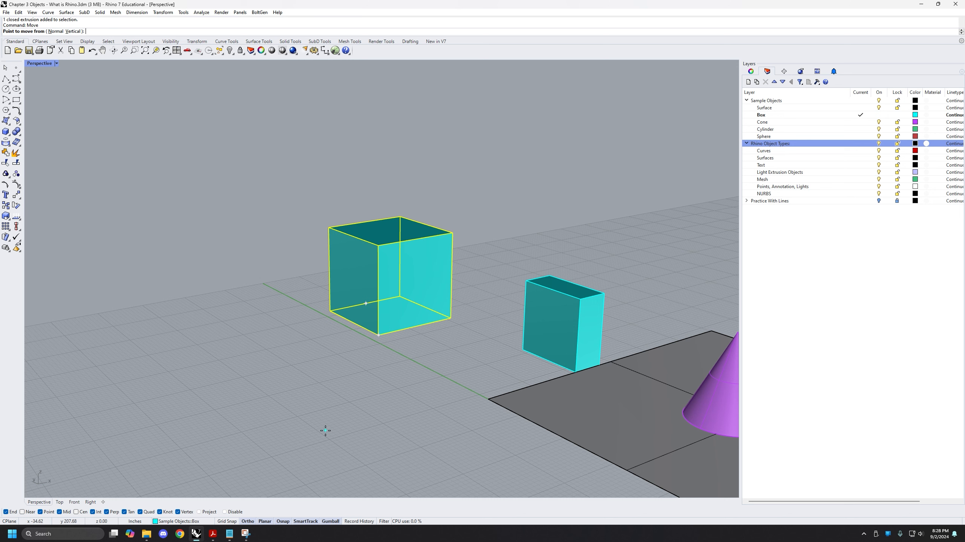
key(Escape)
key(Escape)
right_drag(422, 390, 391, 398)
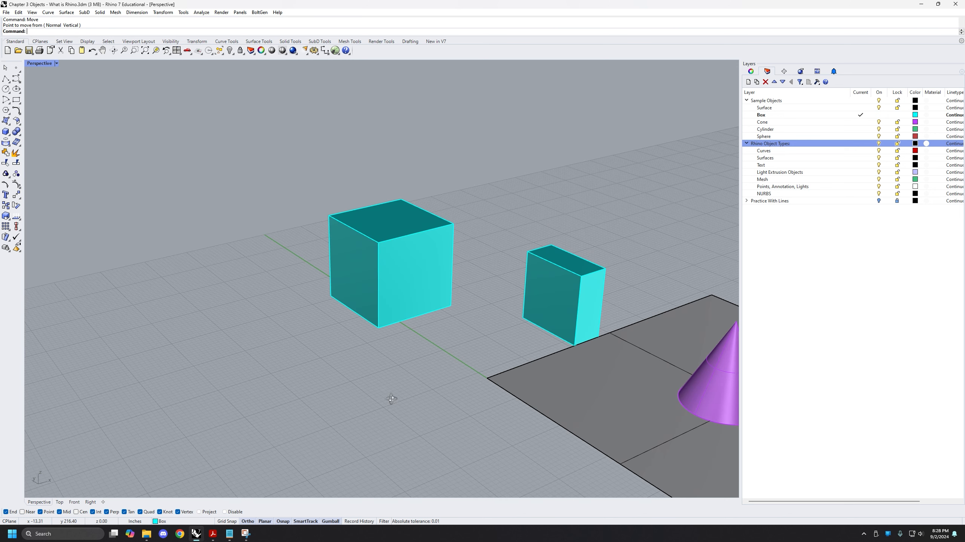
Step: Move the floating large box vertically from its bottom corner to elevation 0, using Move's Vertical option
click(388, 303)
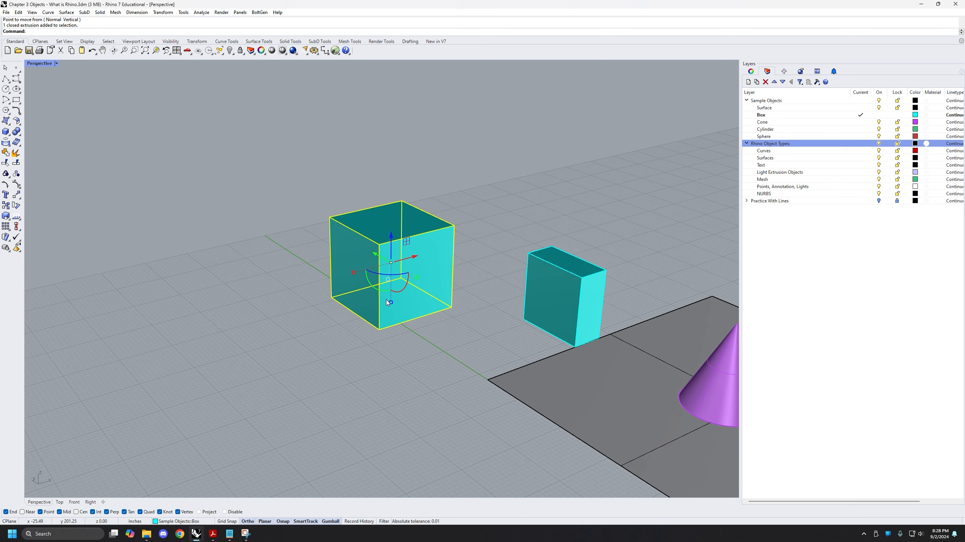
text(move)
key(Return)
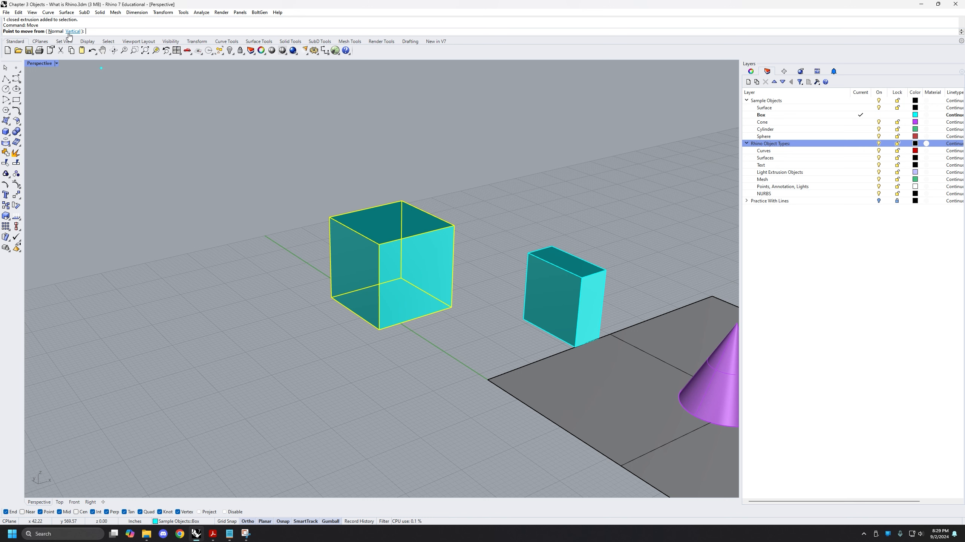
right_drag(297, 269, 394, 321)
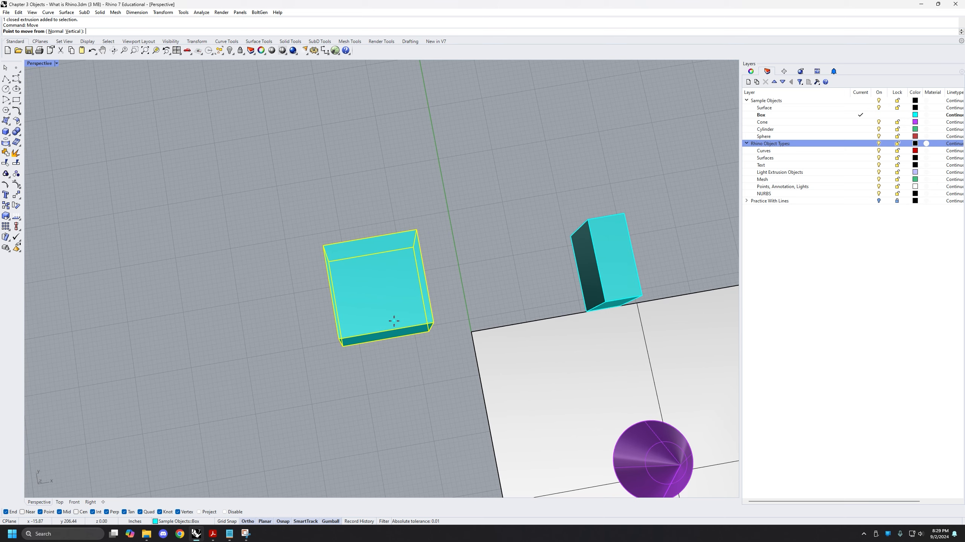
right_drag(387, 270, 356, 294)
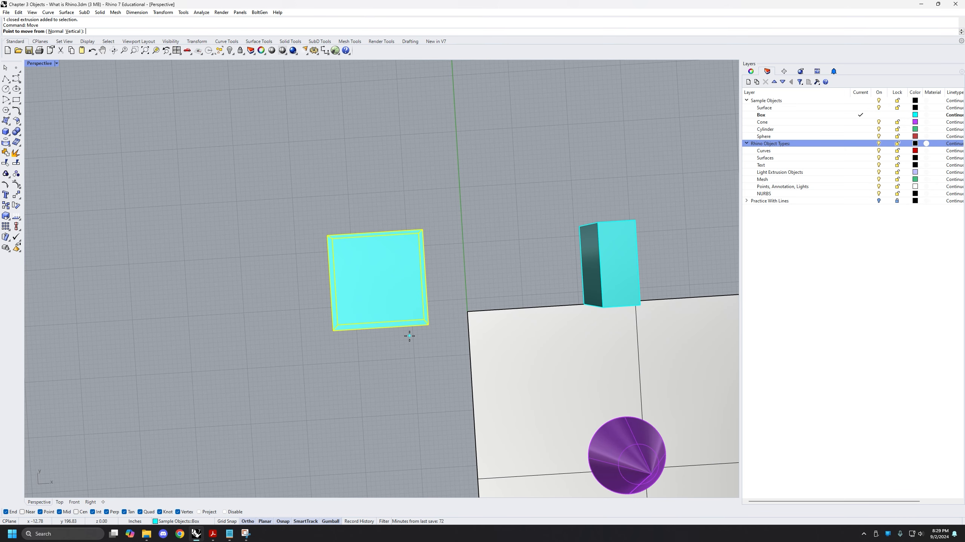
right_drag(410, 336, 389, 322)
right_drag(370, 409, 369, 389)
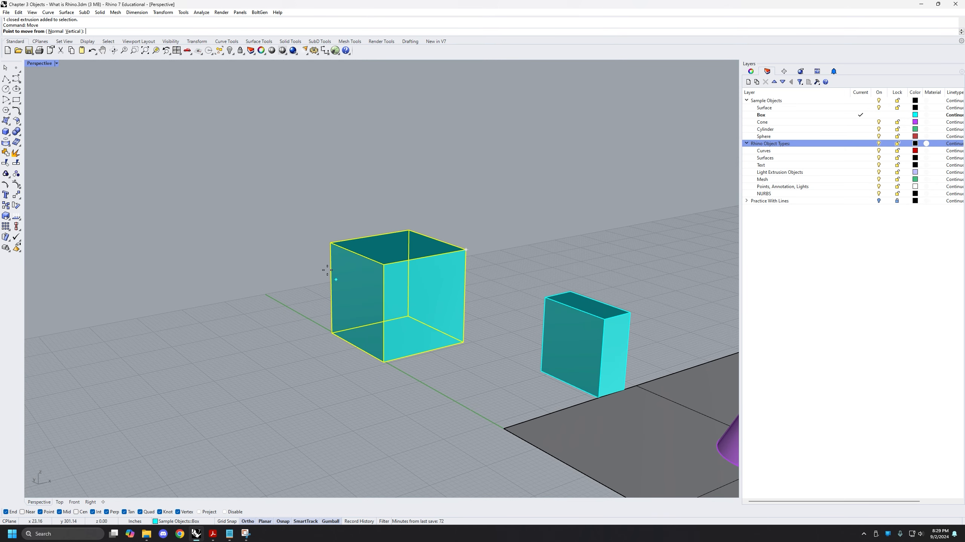
click(70, 33)
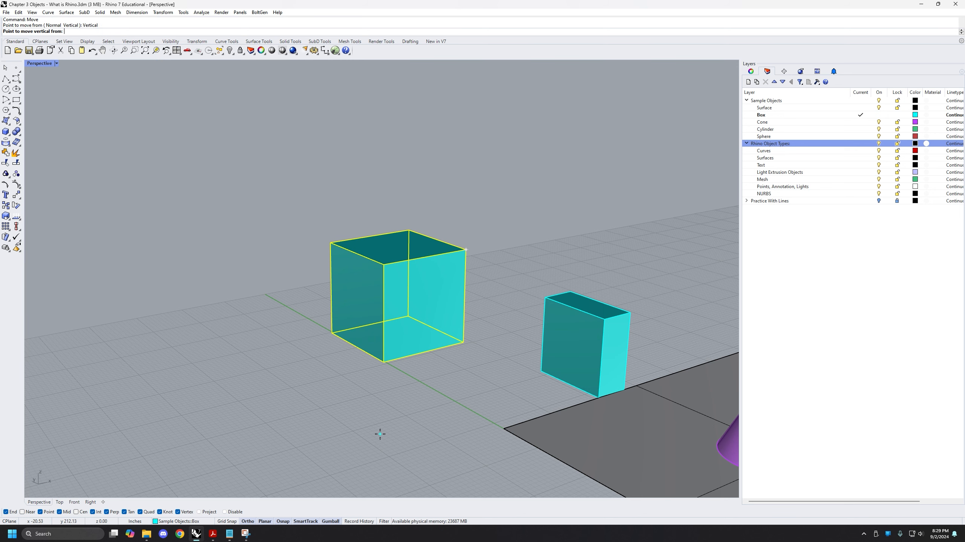
right_drag(384, 431, 361, 360)
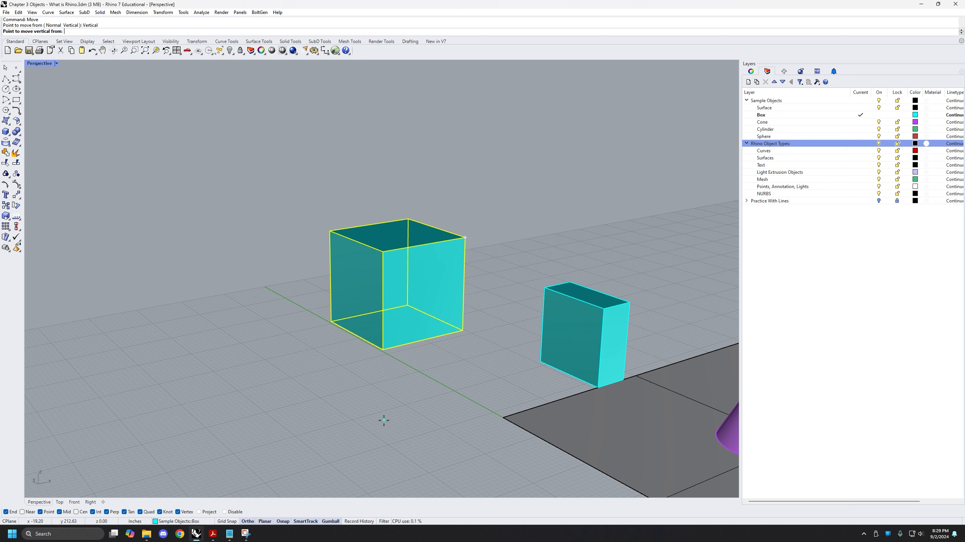
right_drag(401, 415, 390, 379)
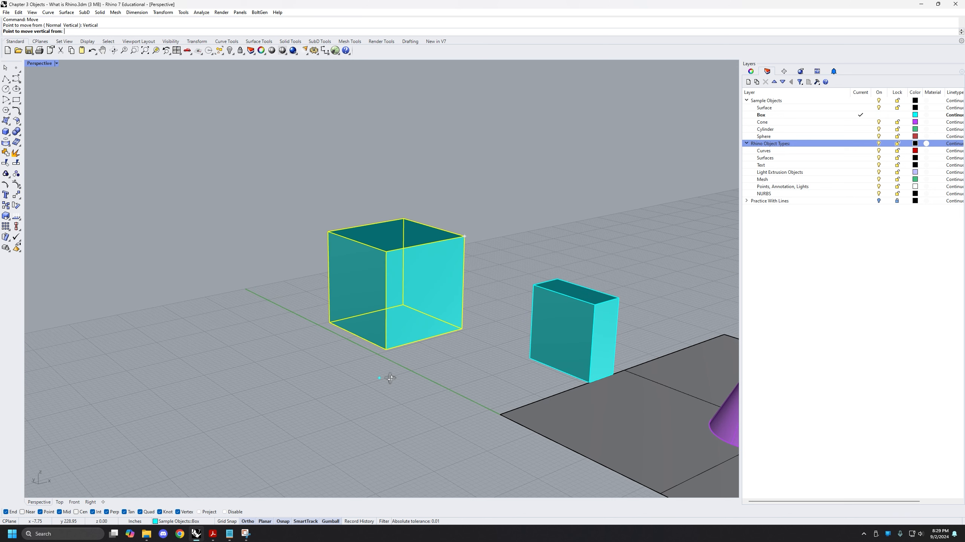
click(385, 350)
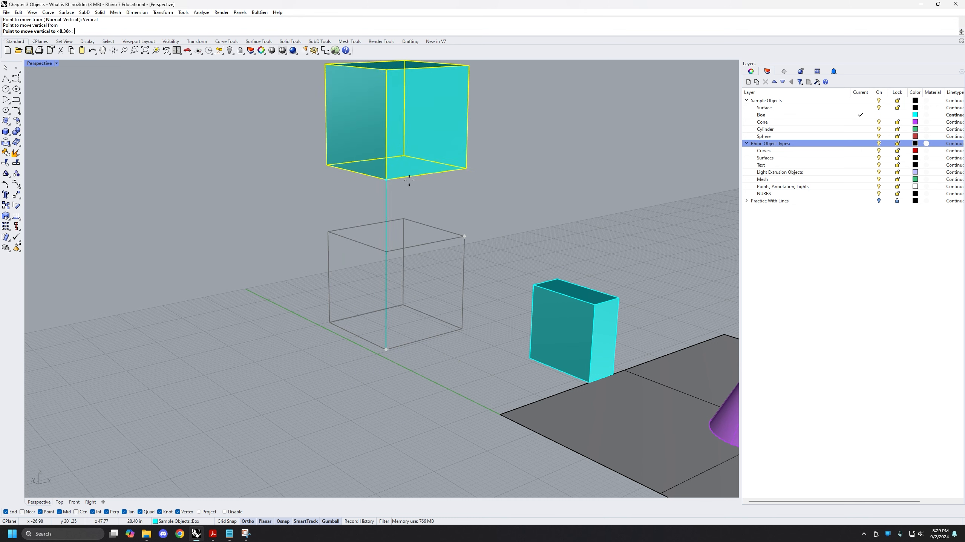
scroll(395, 418, down, 3)
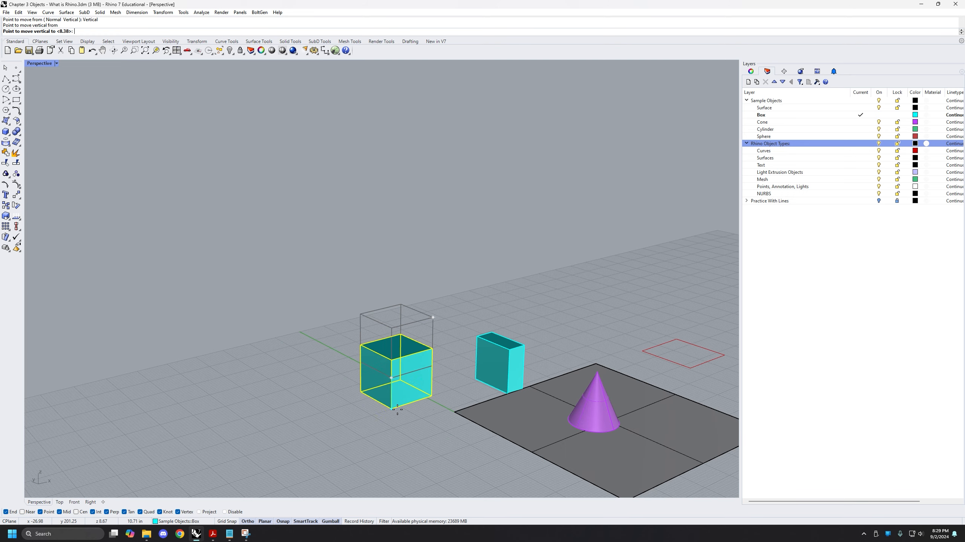
scroll(396, 417, up, 2)
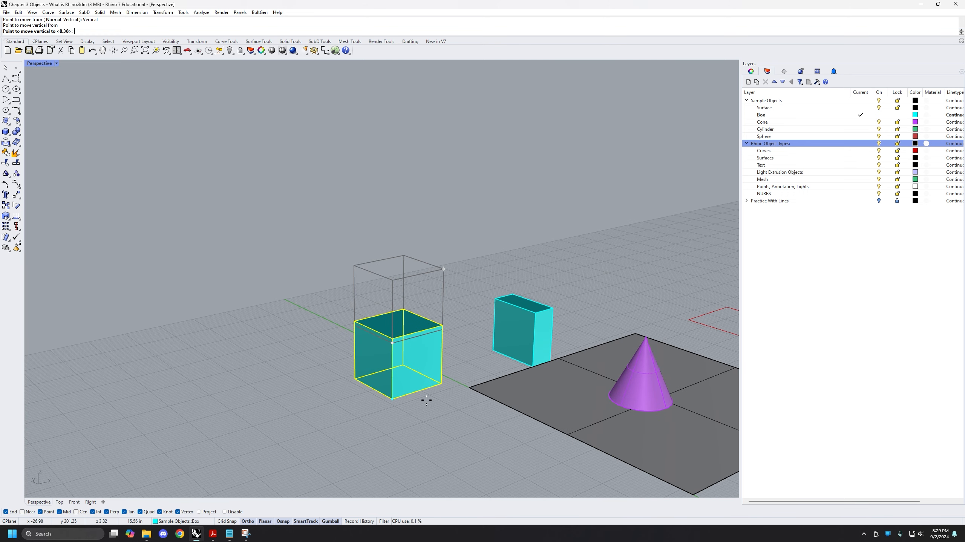
right_drag(431, 416, 403, 434)
scroll(396, 411, down, 3)
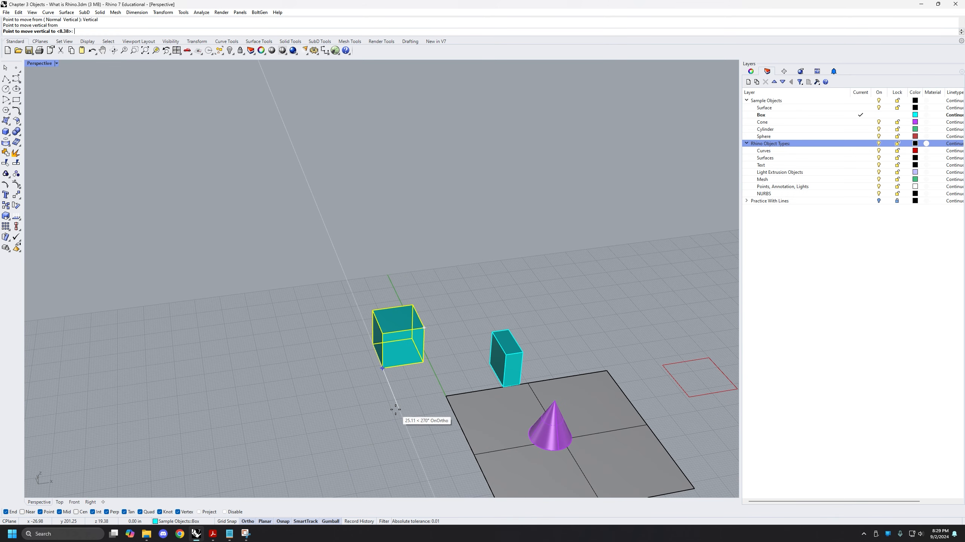
scroll(437, 414, up, 1)
shift+right_drag(443, 398, 300, 382)
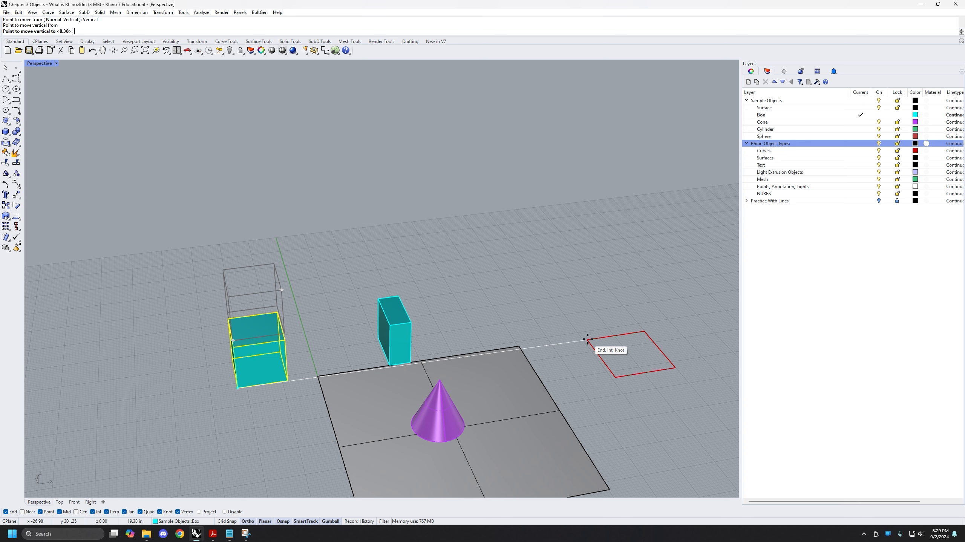
shift+right_drag(215, 362, 461, 394)
right_drag(461, 395, 431, 332)
scroll(400, 378, up, 4)
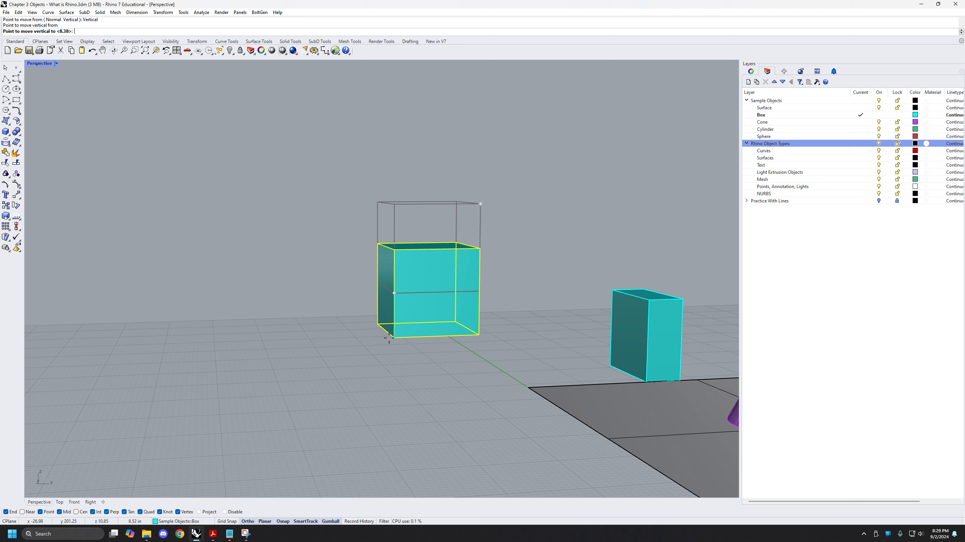
text(0)
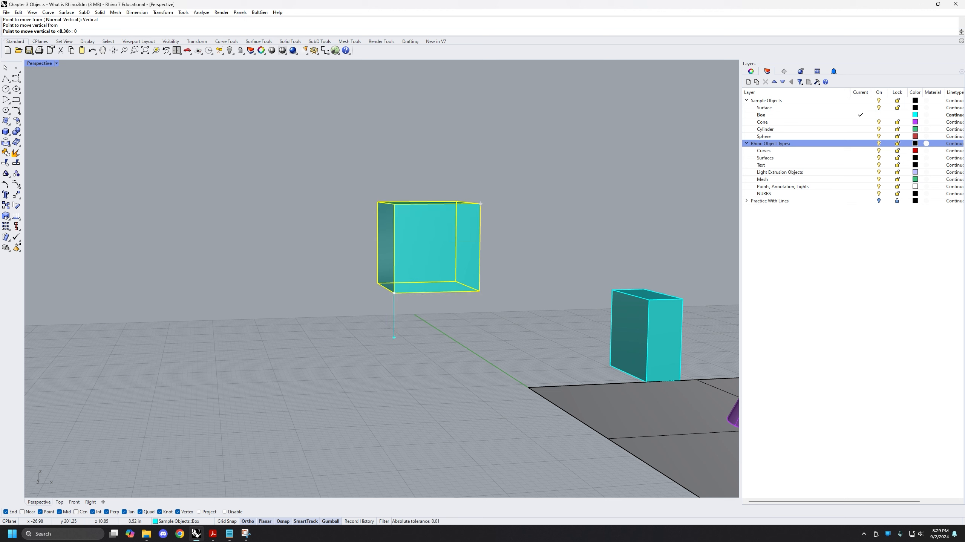
key(Return)
Step: Examine the lowered box from several angles to check how it sits relative to the grid and the gray surface
right_drag(362, 359, 372, 375)
scroll(441, 335, up, 5)
shift+right_drag(441, 335, 431, 284)
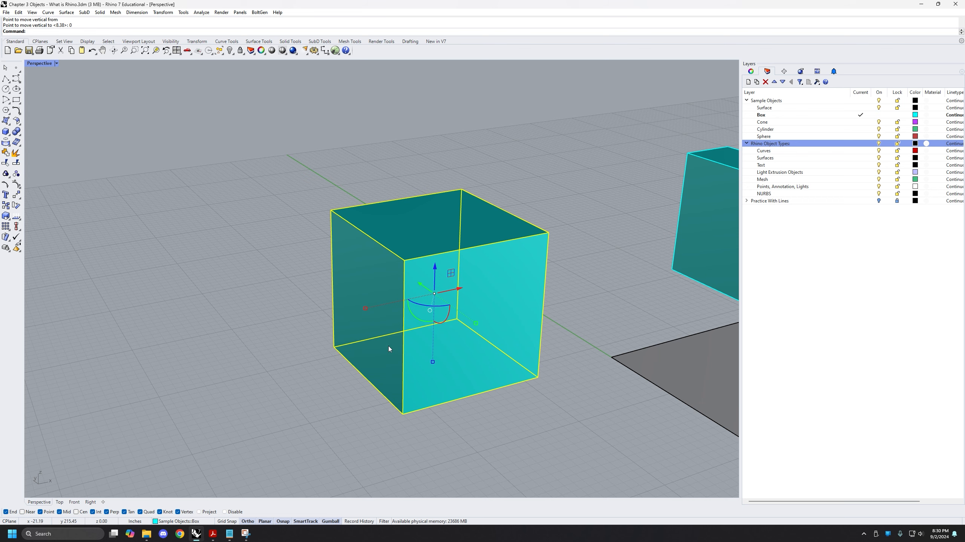
scroll(456, 310, down, 2)
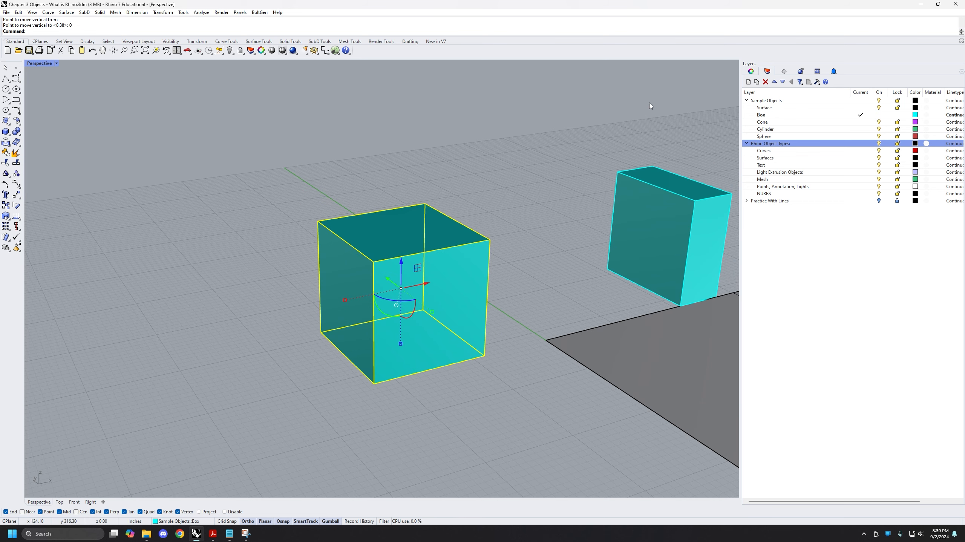
right_drag(463, 255, 516, 342)
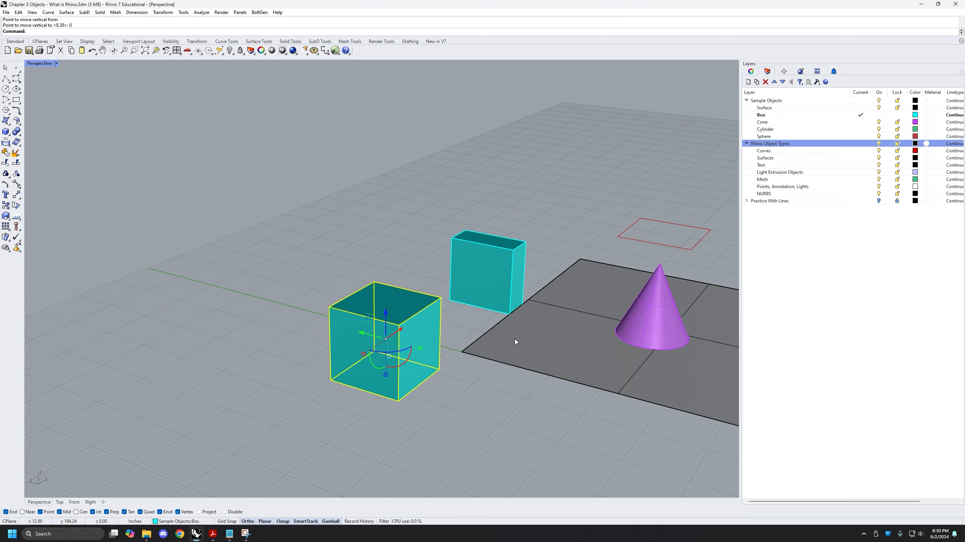
scroll(516, 341, down, 5)
scroll(352, 329, up, 5)
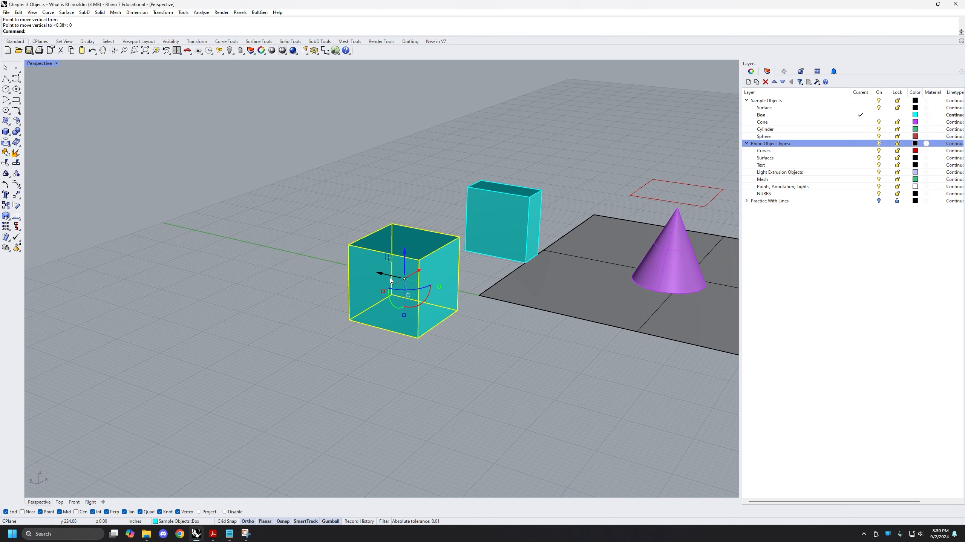
right_drag(439, 351, 403, 330)
right_click(459, 297)
key(Escape)
key(Escape)
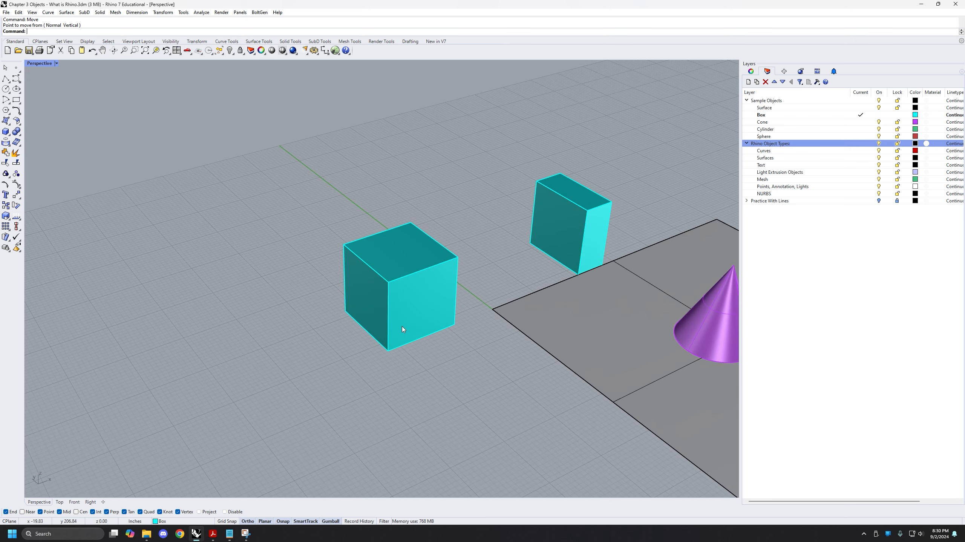
Step: Move the large box vertically upward by 50 from its bottom corner, using Move's Vertical option
click(412, 326)
text(Move)
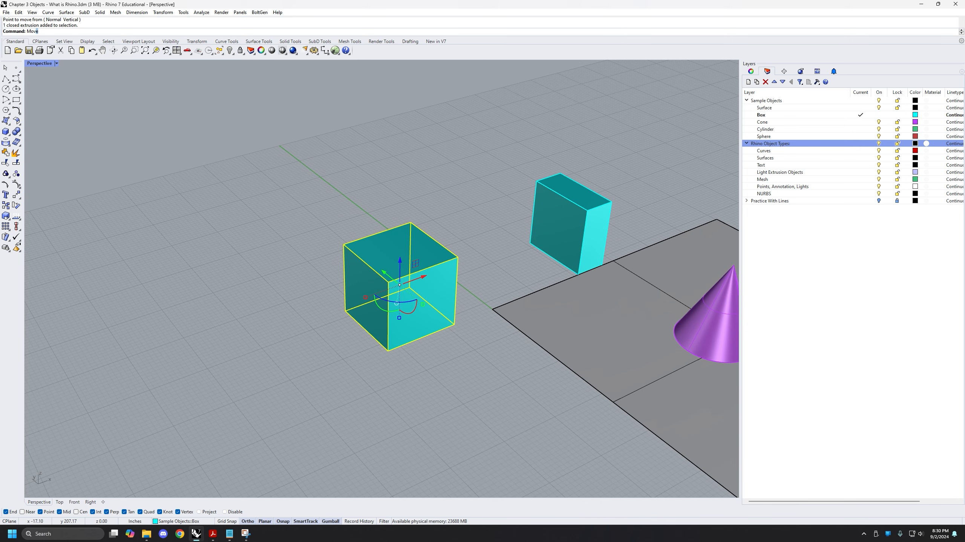
key(Return)
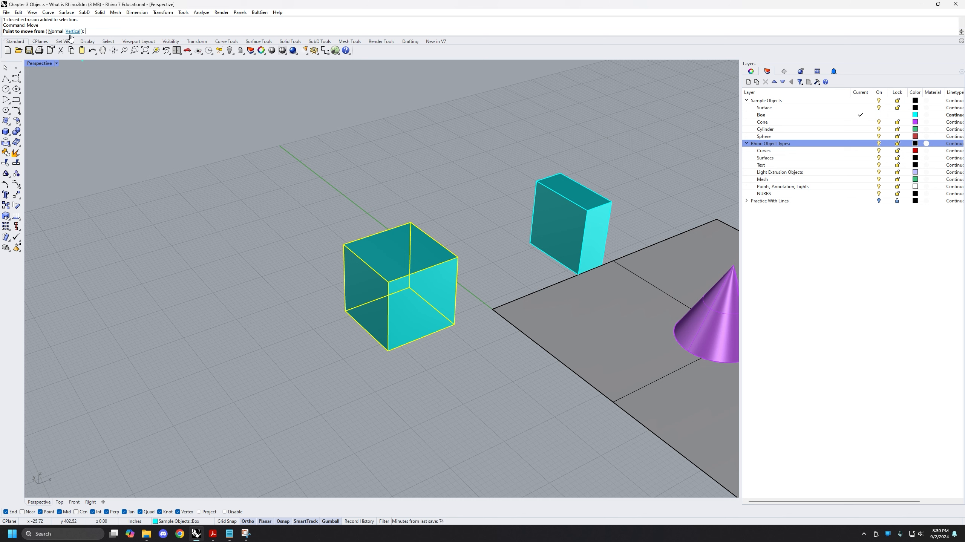
text(v)
key(Return)
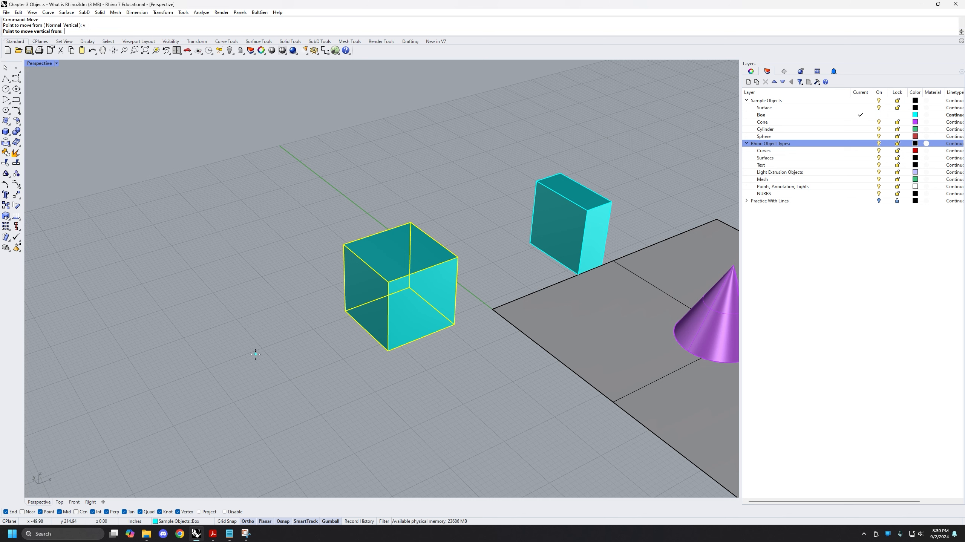
scroll(370, 371, up, 2)
shift+right_drag(376, 360, 356, 364)
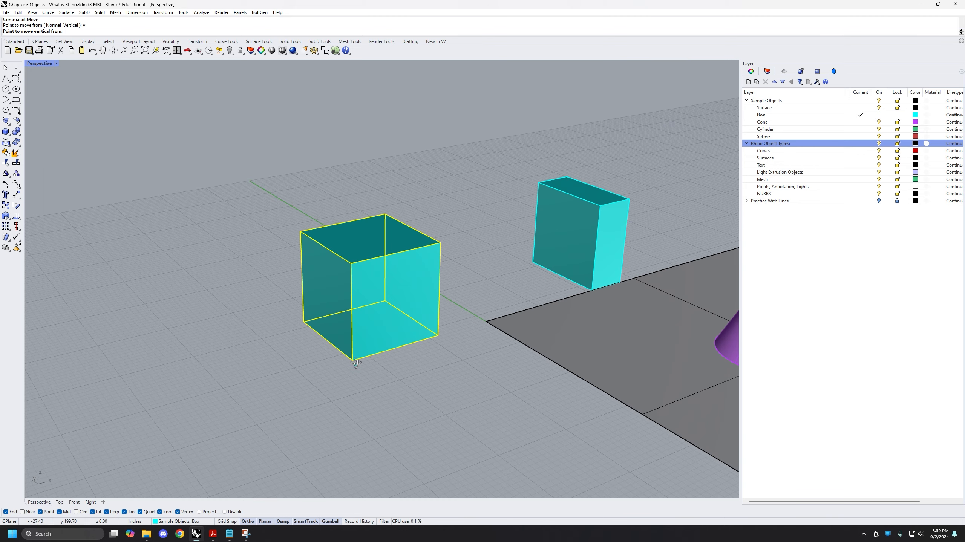
click(355, 363)
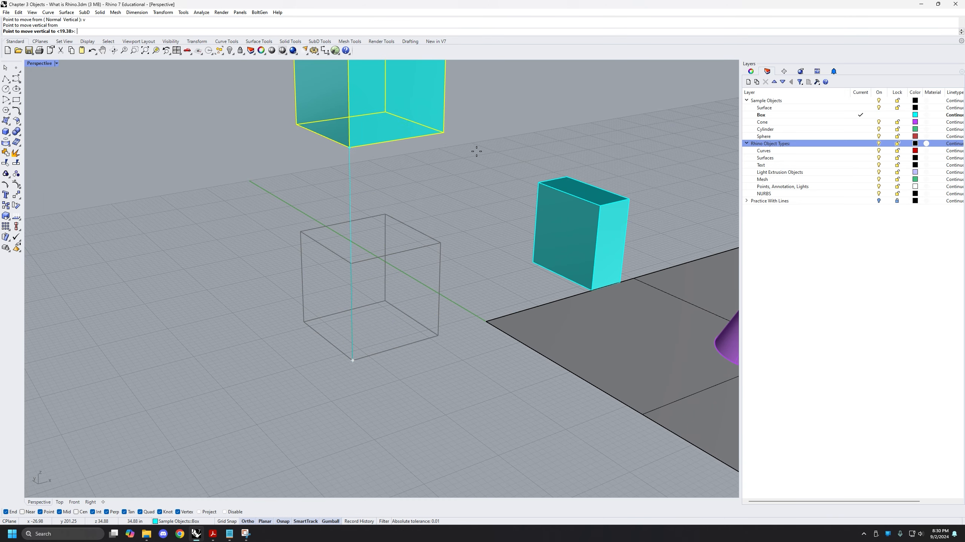
scroll(433, 351, down, 3)
scroll(393, 377, up, 3)
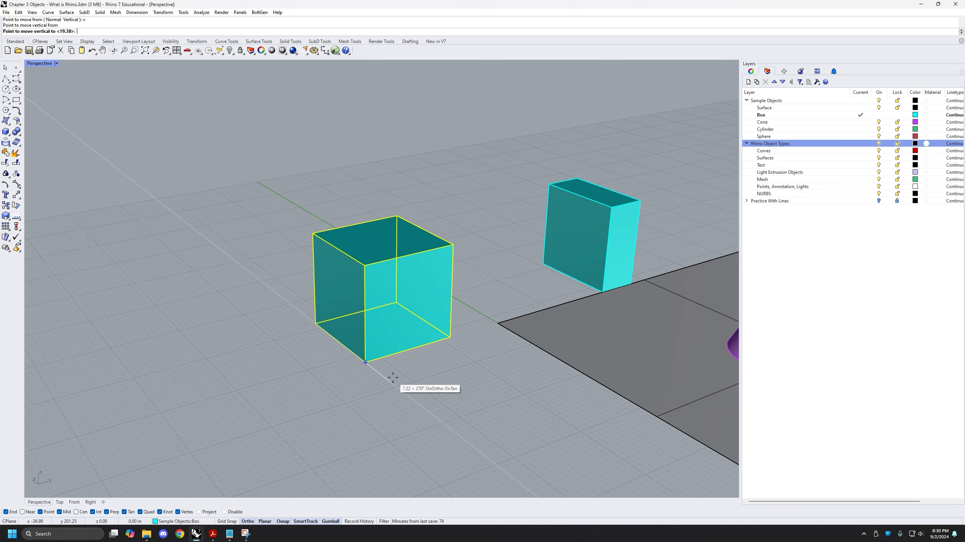
scroll(387, 356, down, 5)
right_drag(386, 356, 424, 301)
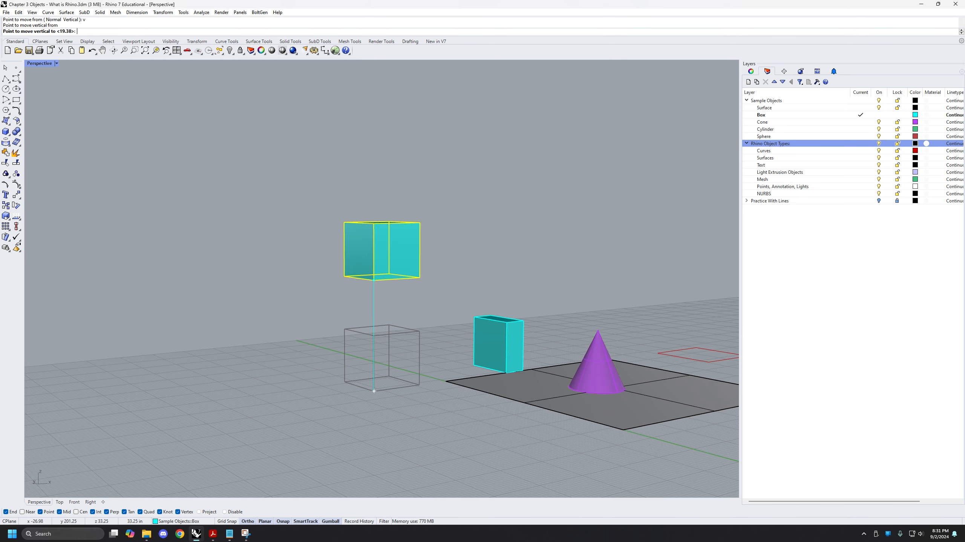
text(50)
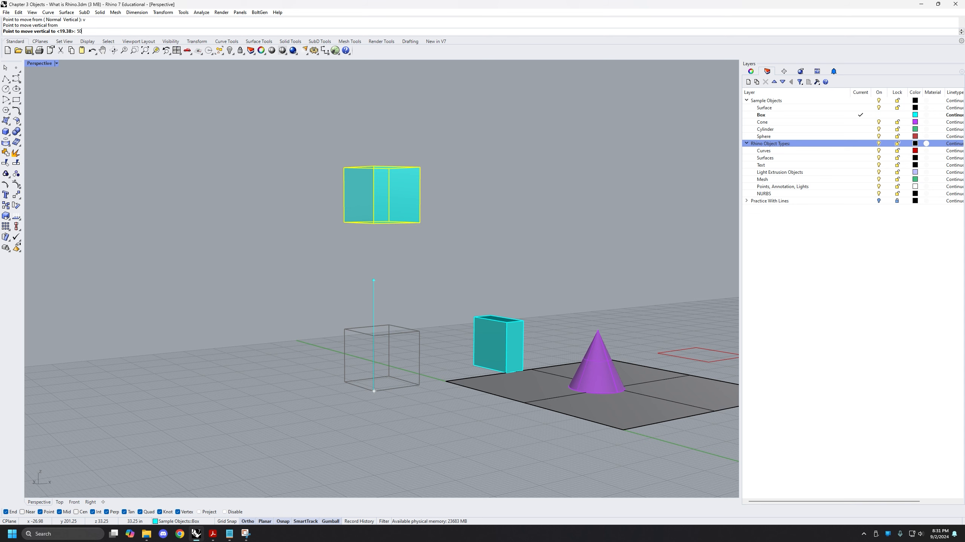
key(Return)
Step: Shift the raised large box freehand to a new spot beside the gray surface without using a base point
drag(409, 203, 422, 282)
right_drag(422, 282, 403, 359)
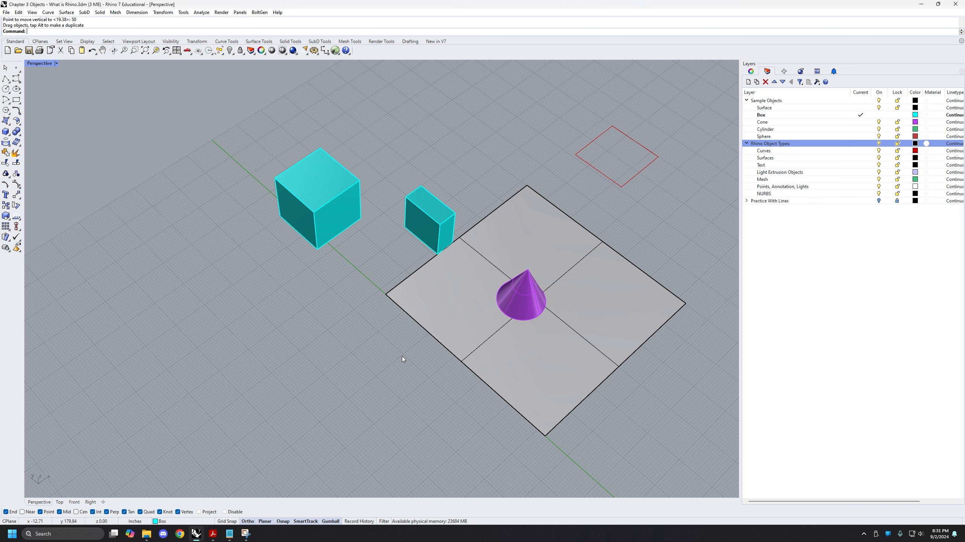
right_drag(403, 359, 383, 375)
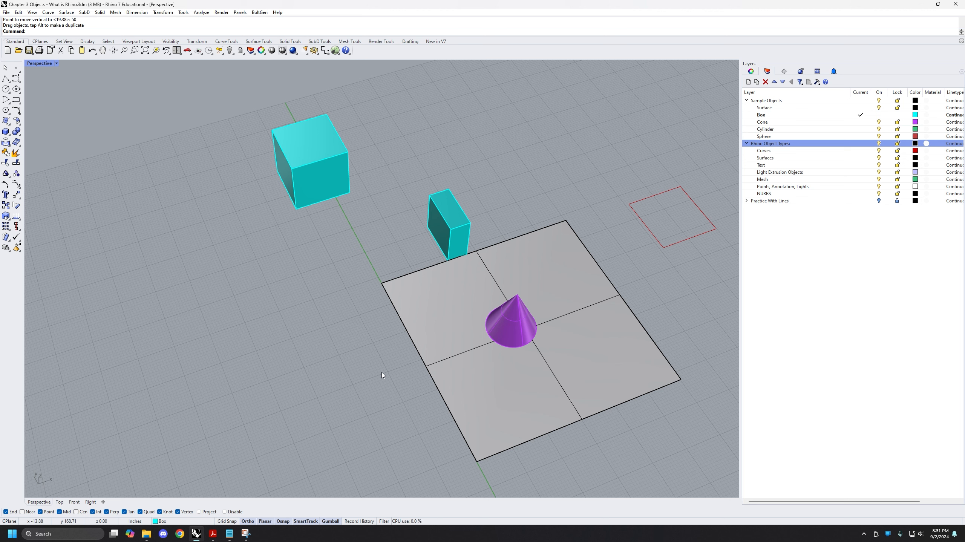
Step: Move the large box from its nearest bottom corner onto the nearest corner of the gray surface
shift+right_drag(353, 320, 366, 340)
click(341, 252)
shift+right_drag(355, 263, 390, 308)
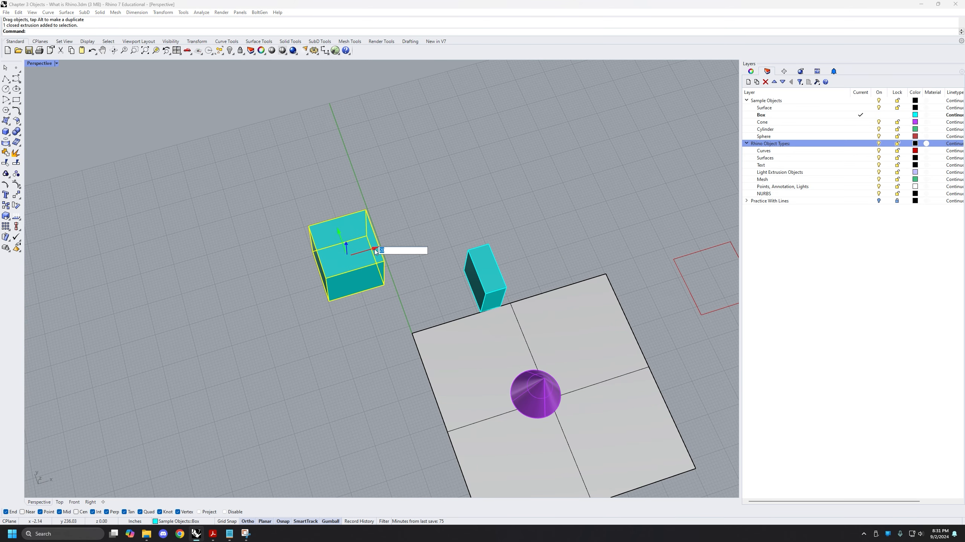
right_drag(346, 327, 351, 330)
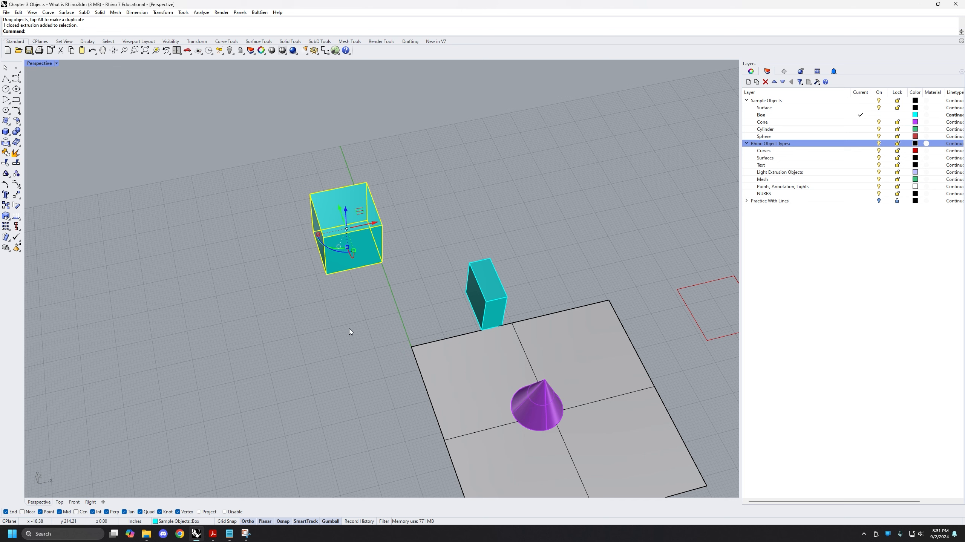
text(move)
key(Return)
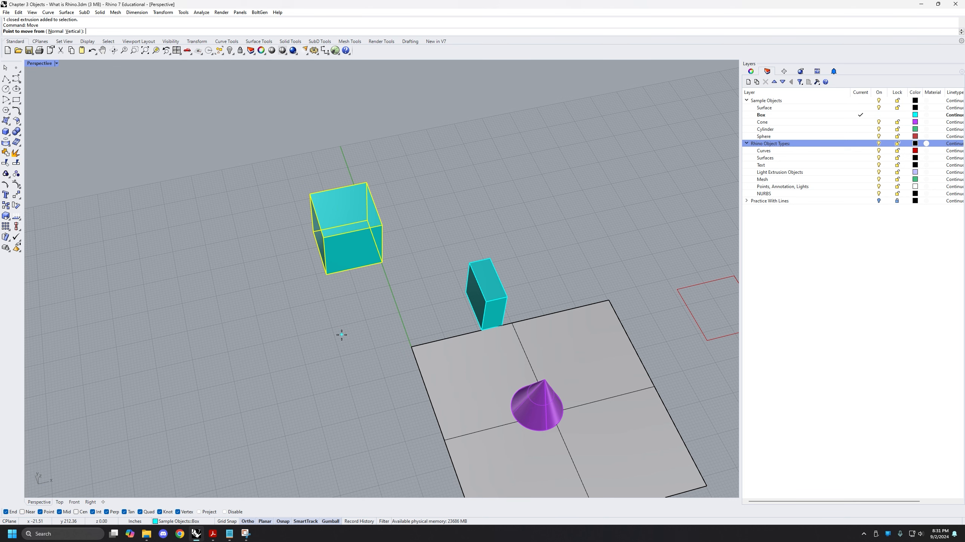
click(321, 276)
click(408, 344)
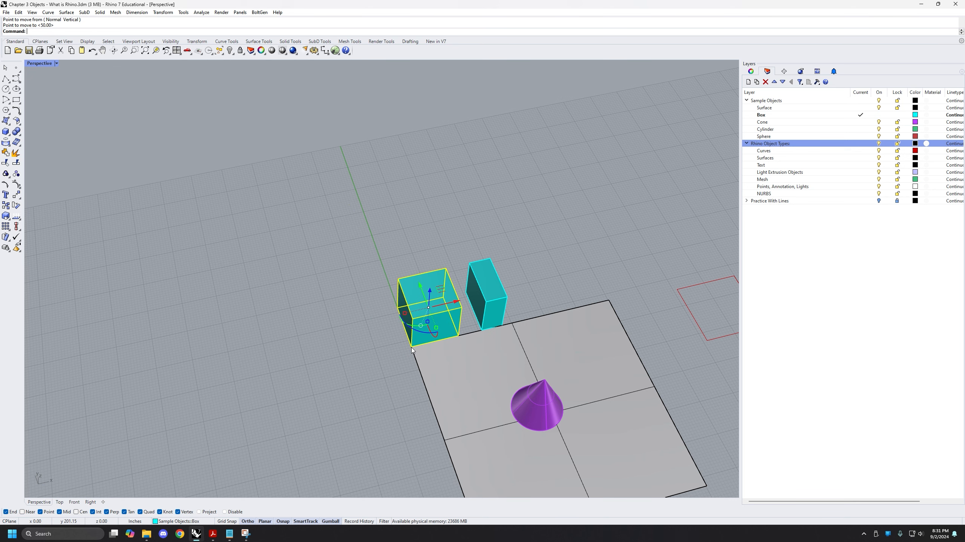
Step: Move the thin box along the gumball's X axis by an exact distance, away from the large box along the surface edge
scroll(504, 331, up, 3)
right_drag(504, 330, 427, 347)
key(Escape)
click(427, 347)
click(368, 309)
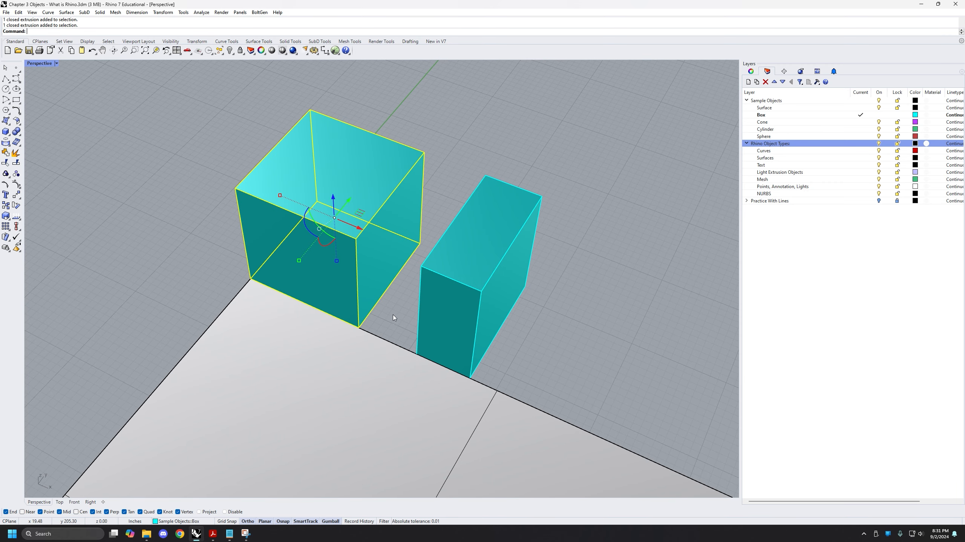
click(443, 328)
right_drag(444, 328, 368, 321)
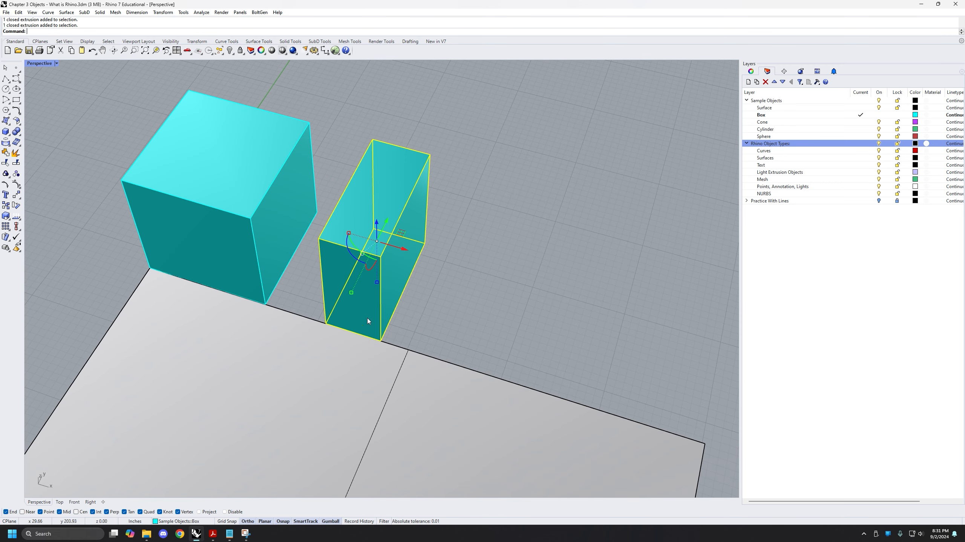
click(405, 249)
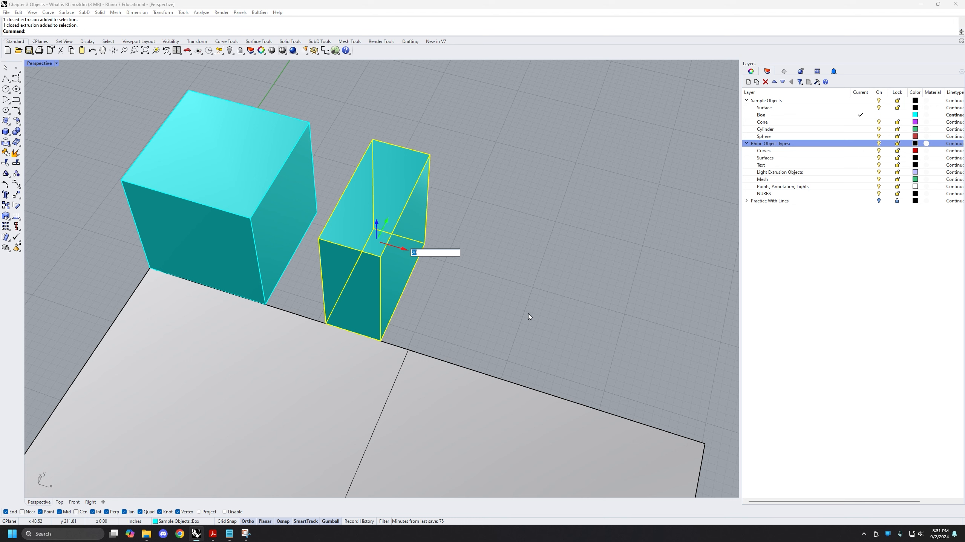
key(Return)
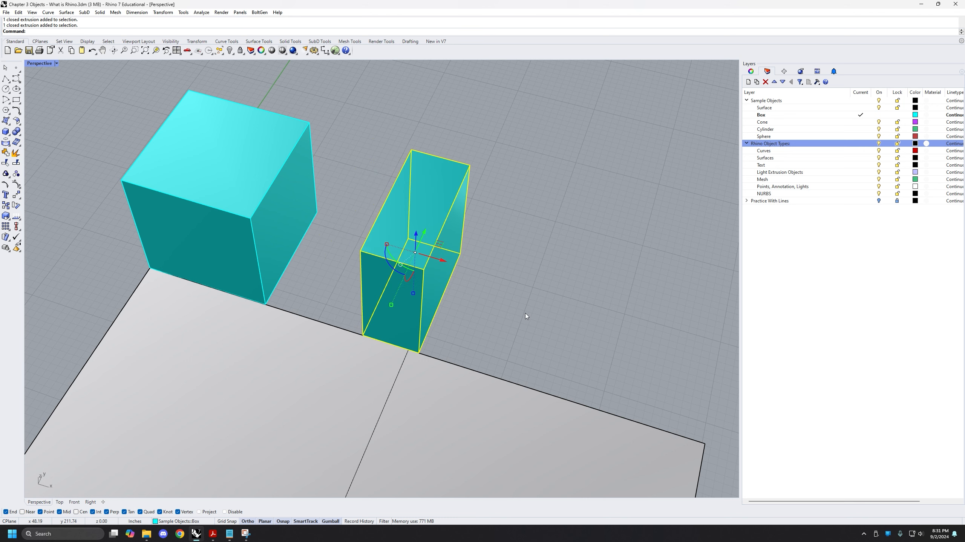
click(526, 316)
Step: Examine the two boxes from several angles to check their spacing and alignment along the gray surface's edge
right_drag(526, 316, 354, 325)
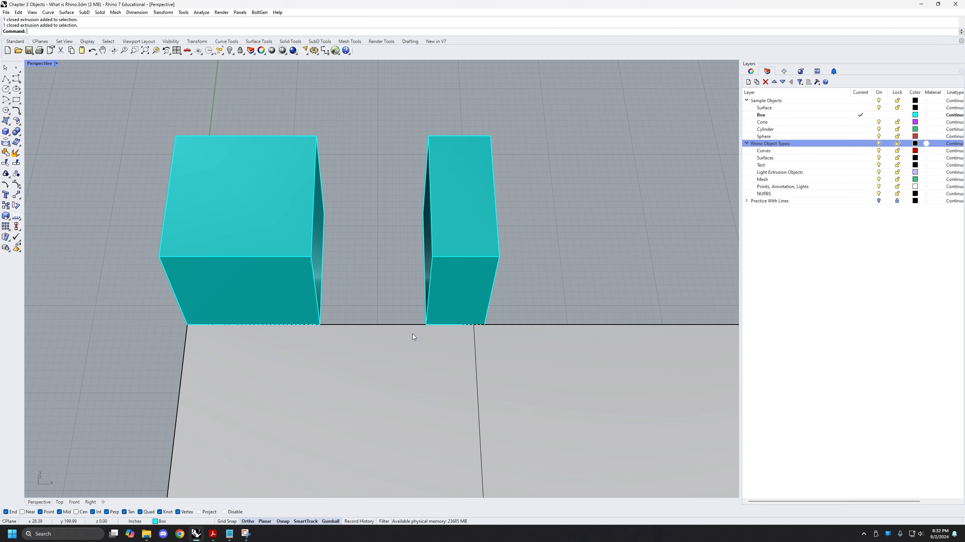
right_drag(414, 337, 372, 348)
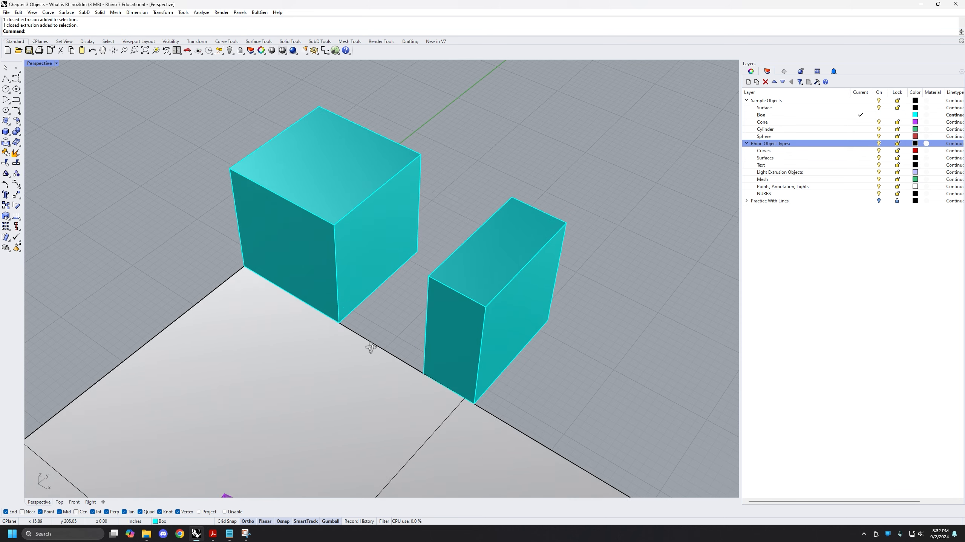
click(450, 268)
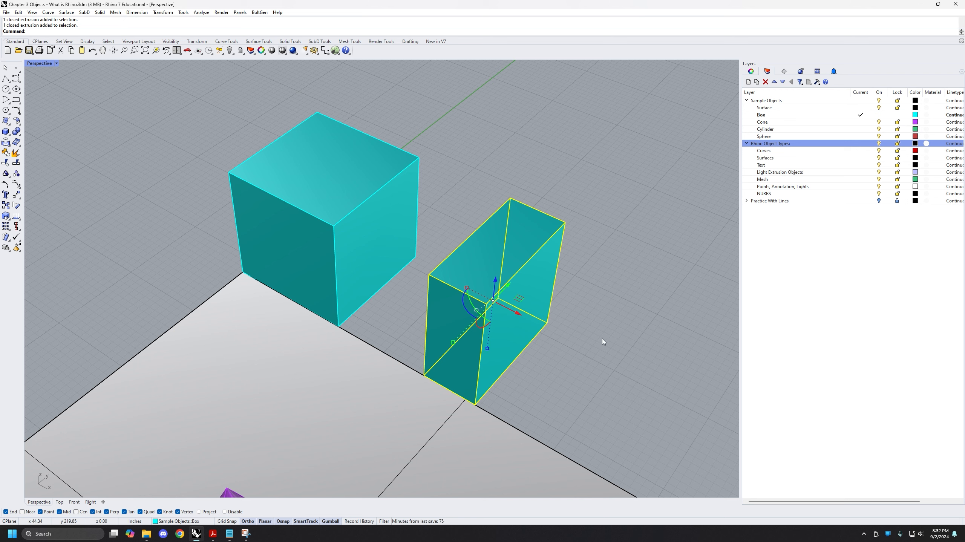
scroll(604, 341, down, 6)
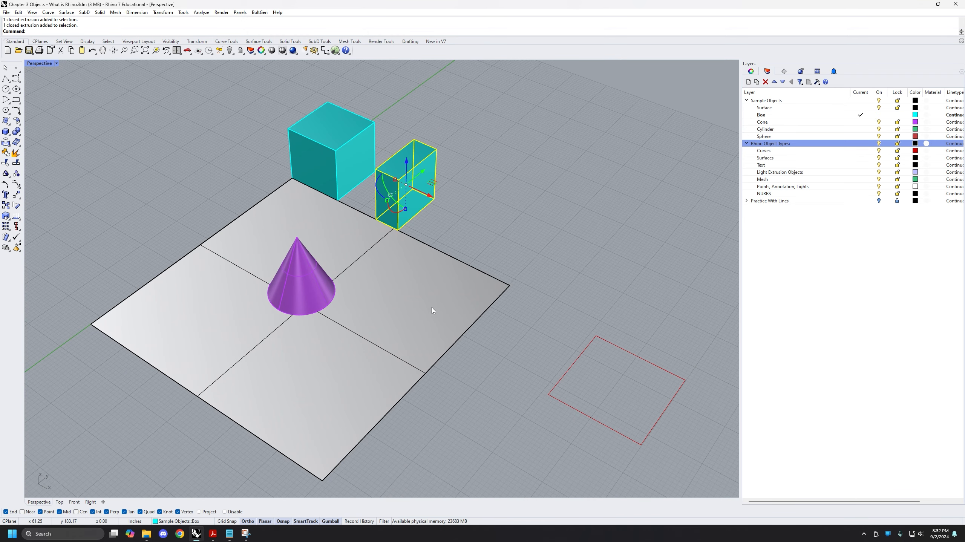
scroll(364, 171, down, 3)
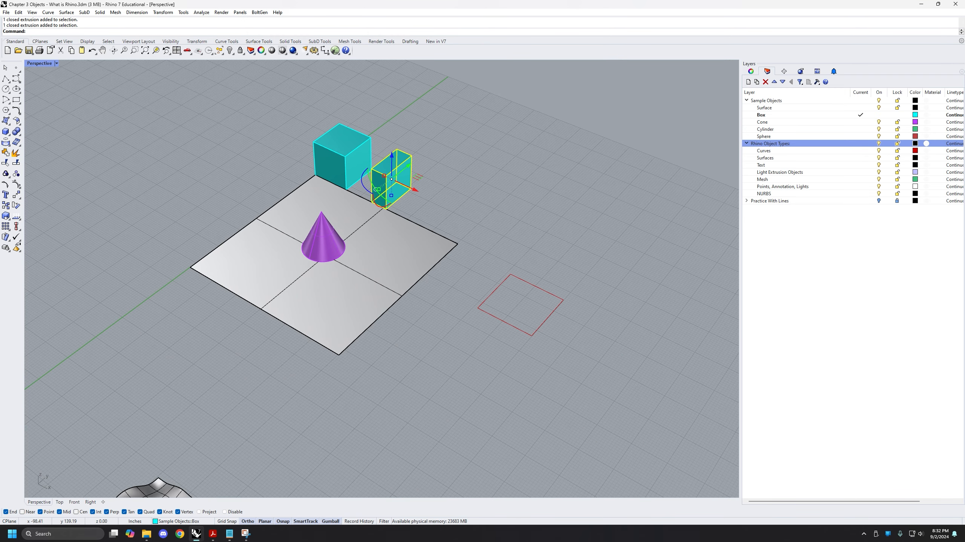
scroll(277, 231, up, 2)
shift+right_drag(277, 232, 281, 237)
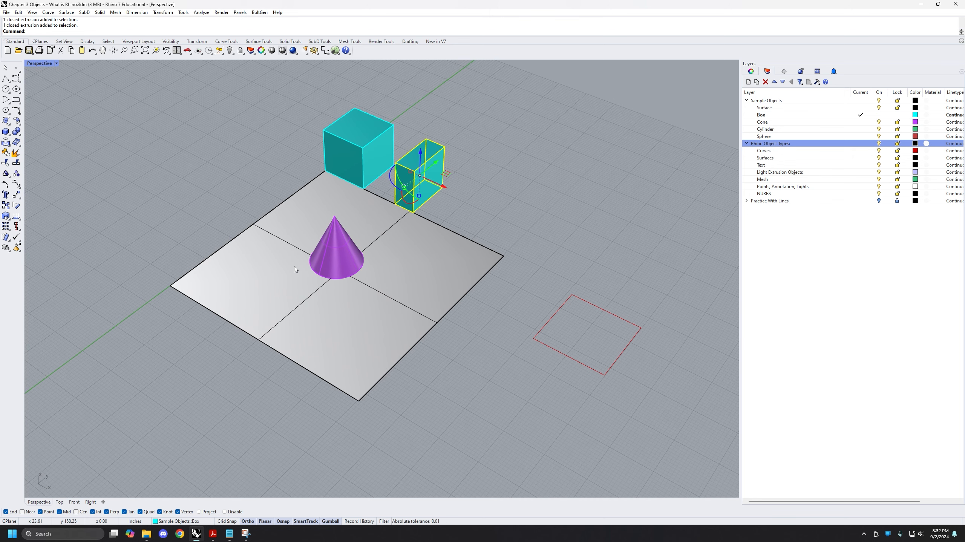
right_drag(295, 268, 314, 317)
scroll(314, 317, down, 3)
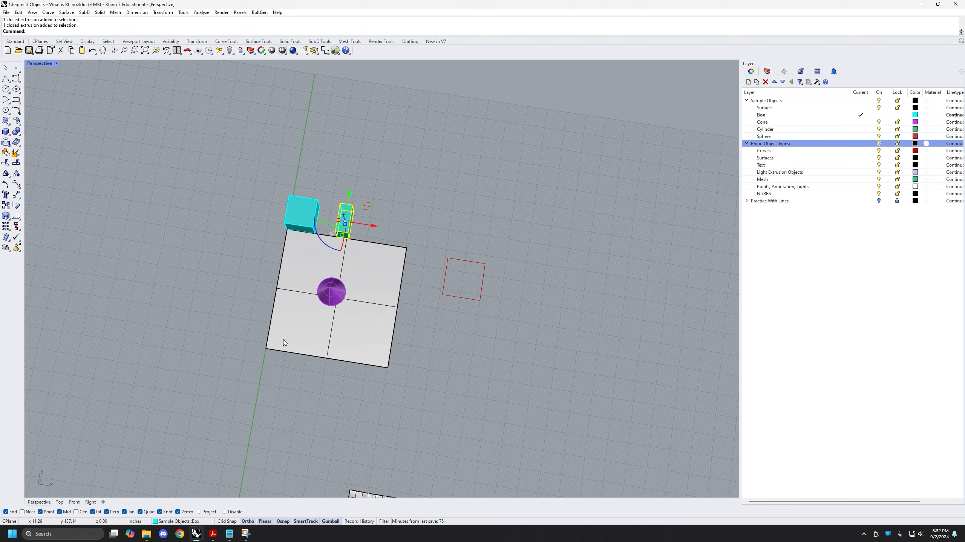
click(480, 287)
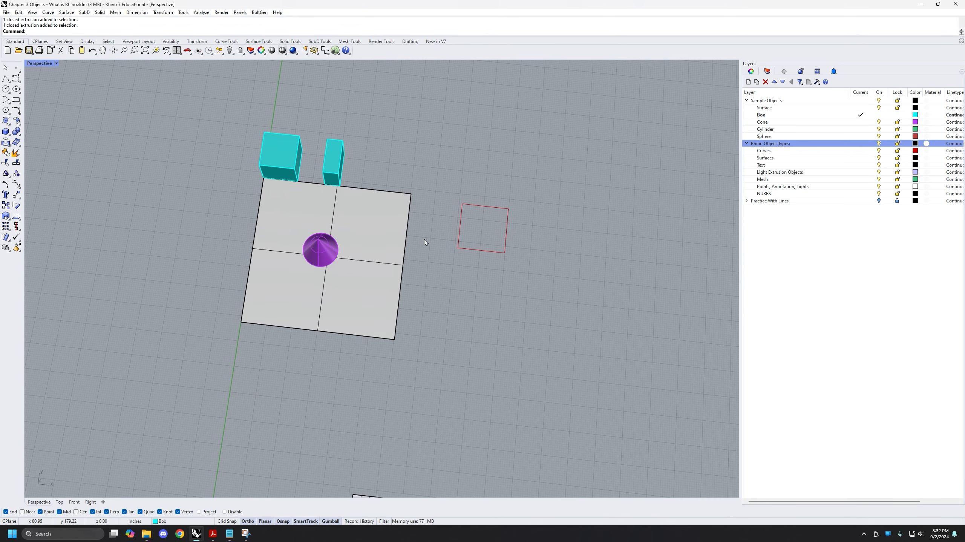
Step: Select the boxes, surface, cone and red square together with a crossing window, and clear the selection
scroll(424, 243, up, 2)
drag(579, 157, 233, 448)
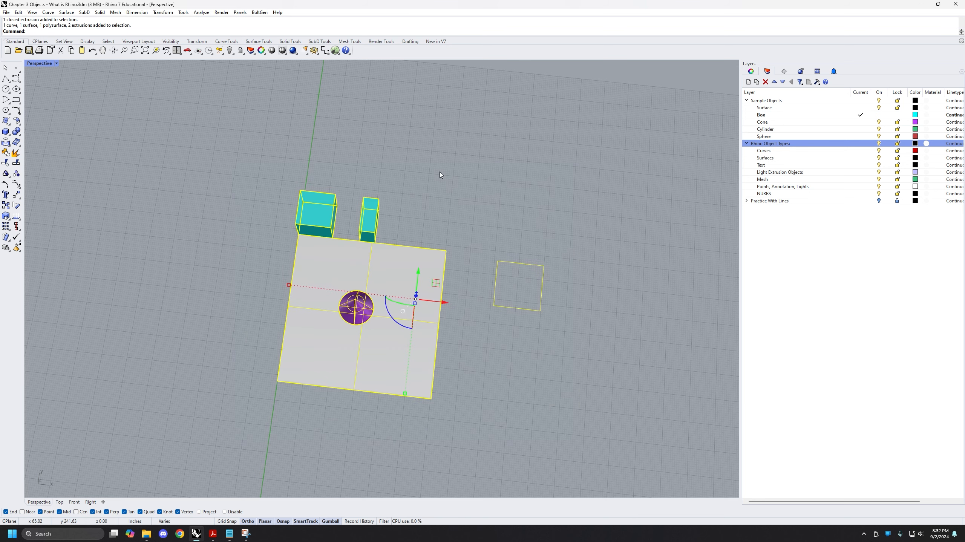
click(171, 288)
Step: Show the Top view maximized on the empty area beside the sample objects and make the Curves layer current
scroll(204, 279, down, 1)
scroll(205, 279, down, 2)
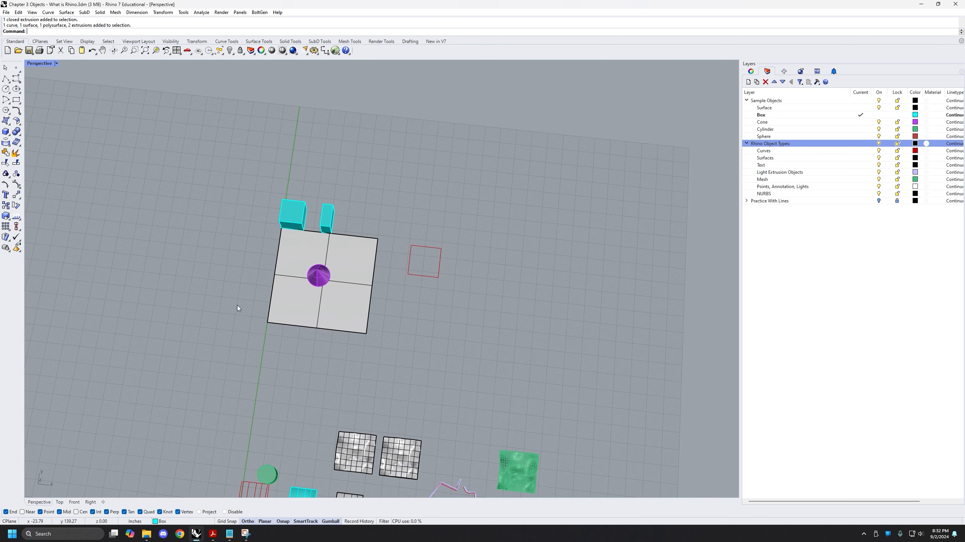
shift+right_drag(235, 290, 346, 316)
shift+right_drag(202, 324, 287, 302)
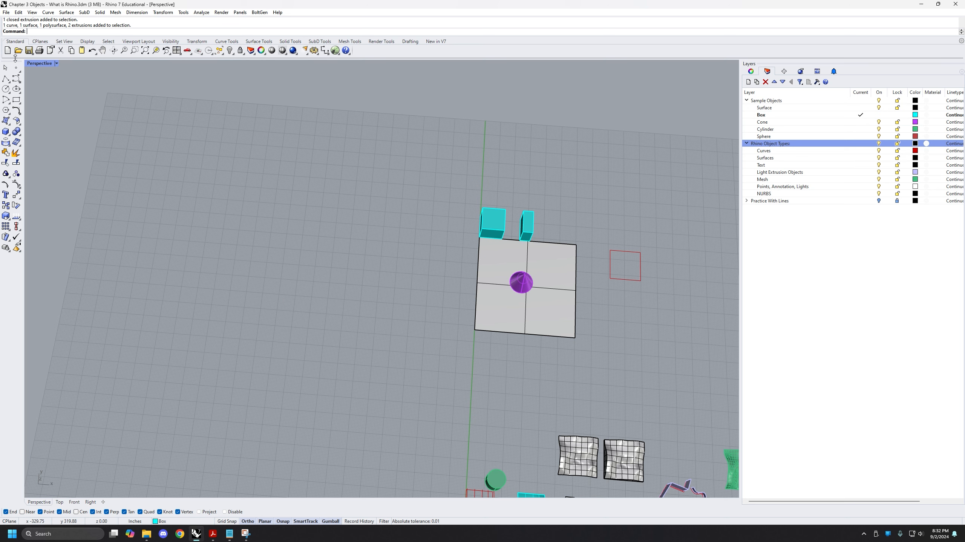
double_click(30, 64)
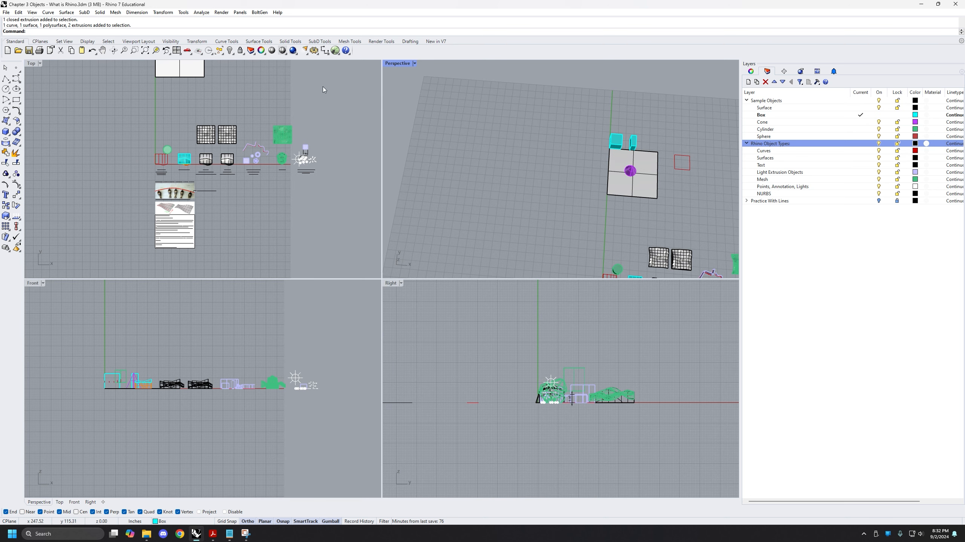
double_click(31, 64)
scroll(97, 149, down, 2)
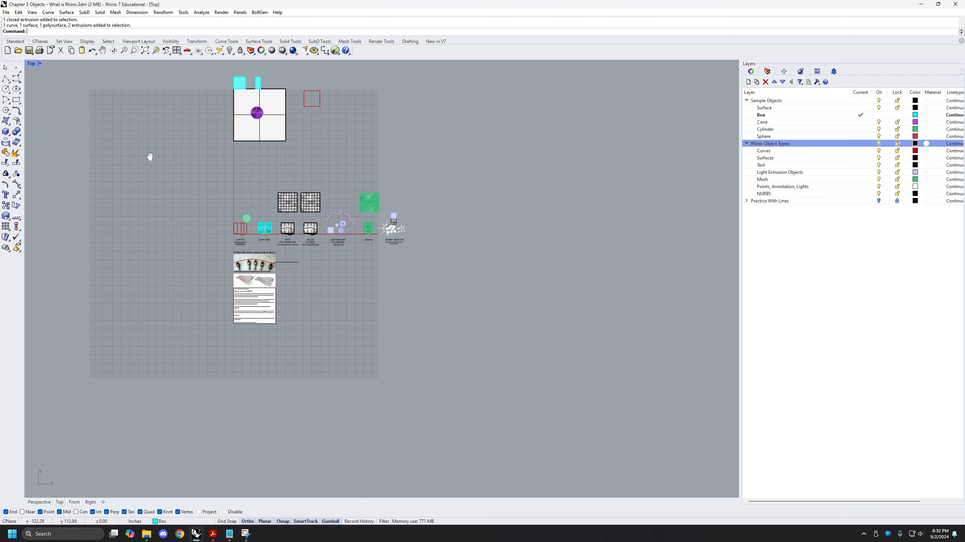
scroll(150, 156, up, 8)
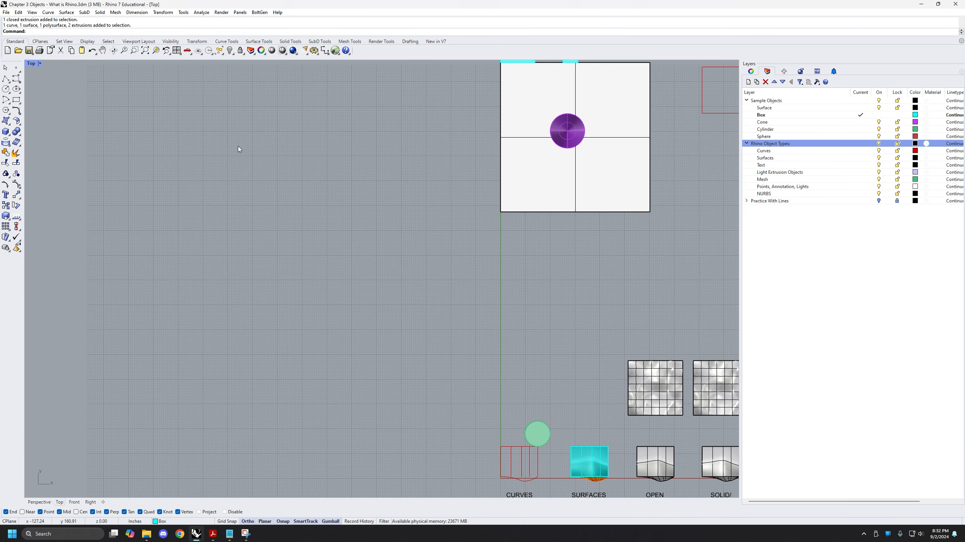
right_drag(239, 148, 233, 174)
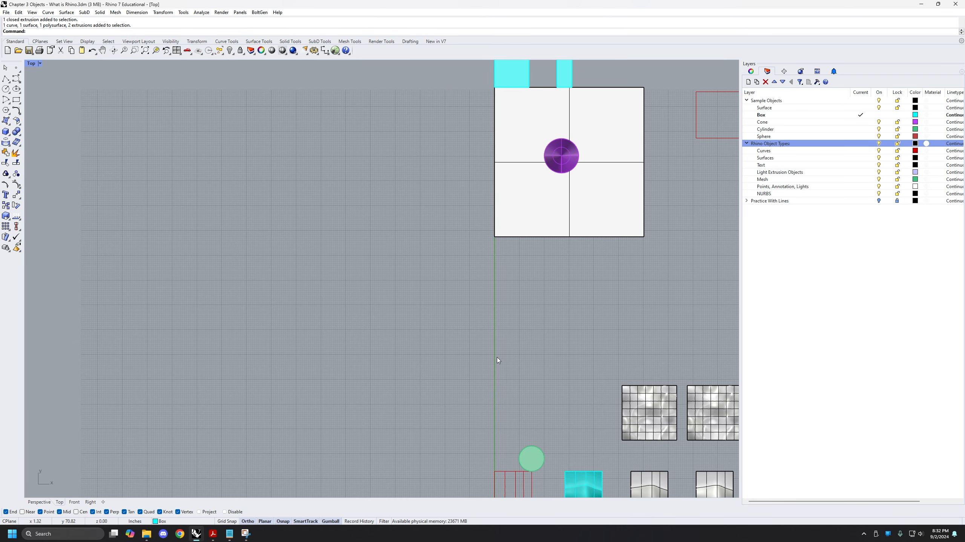
click(861, 151)
scroll(205, 168, up, 5)
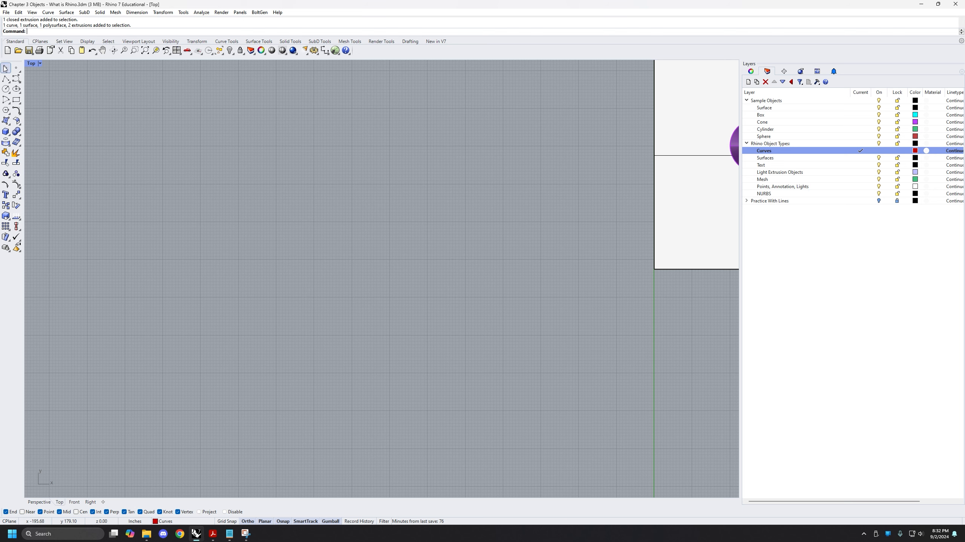
Step: Draw three separate horizontal polylines stacked in the empty area, each one above and longer than the previous
click(6, 79)
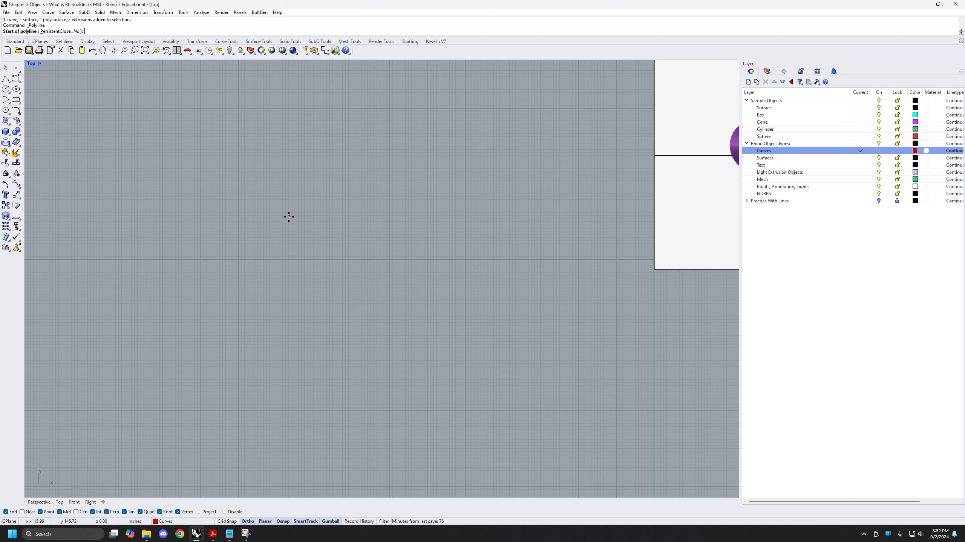
click(225, 229)
key(Return)
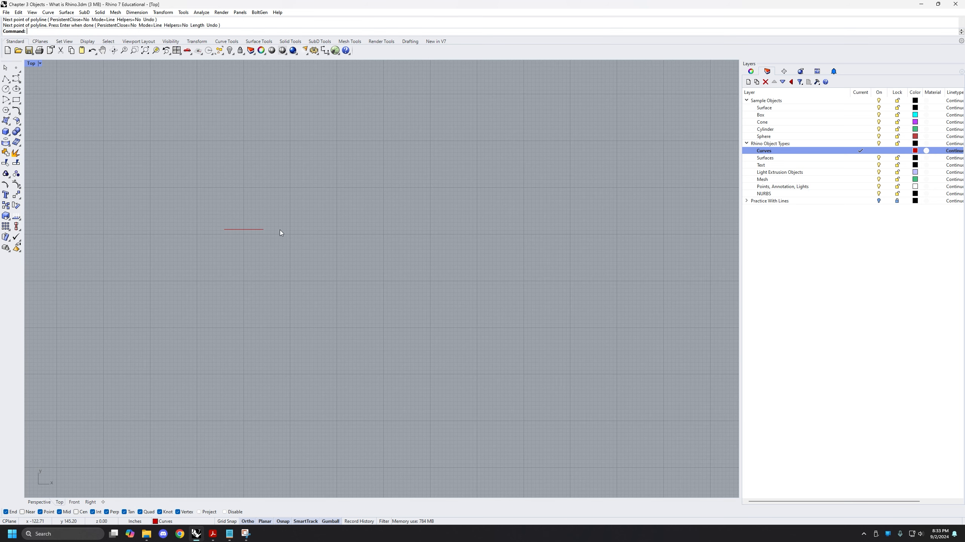
key(Return)
click(192, 215)
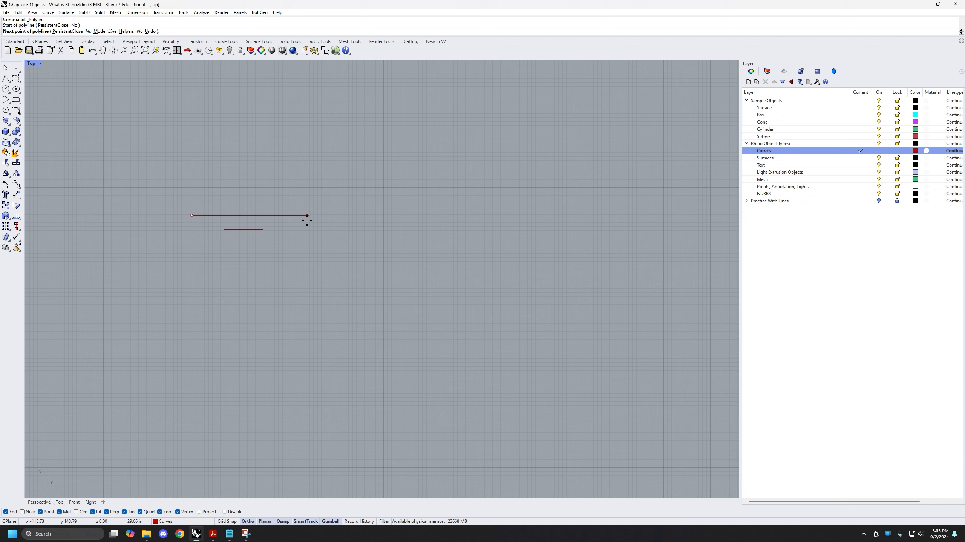
click(341, 216)
key(Return)
key(Return)
click(105, 201)
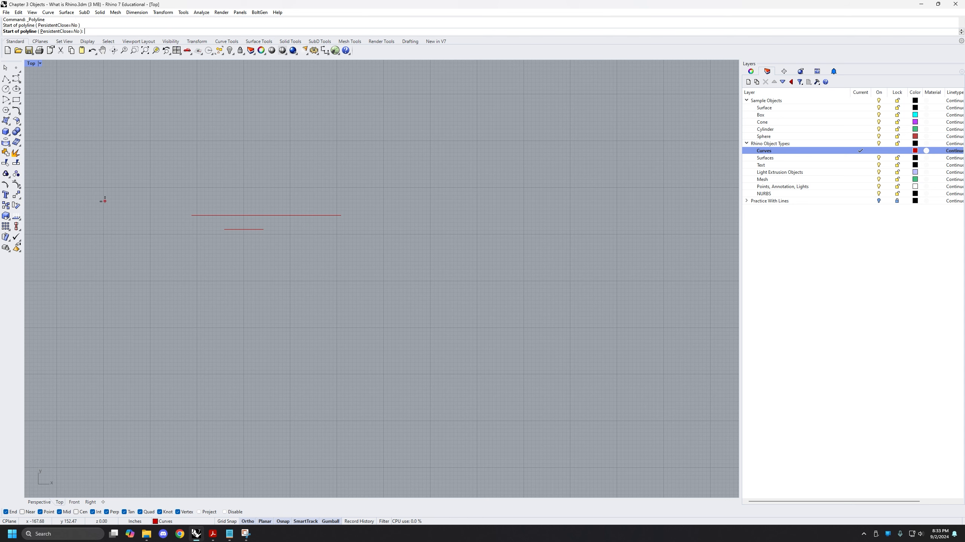
click(439, 211)
key(Return)
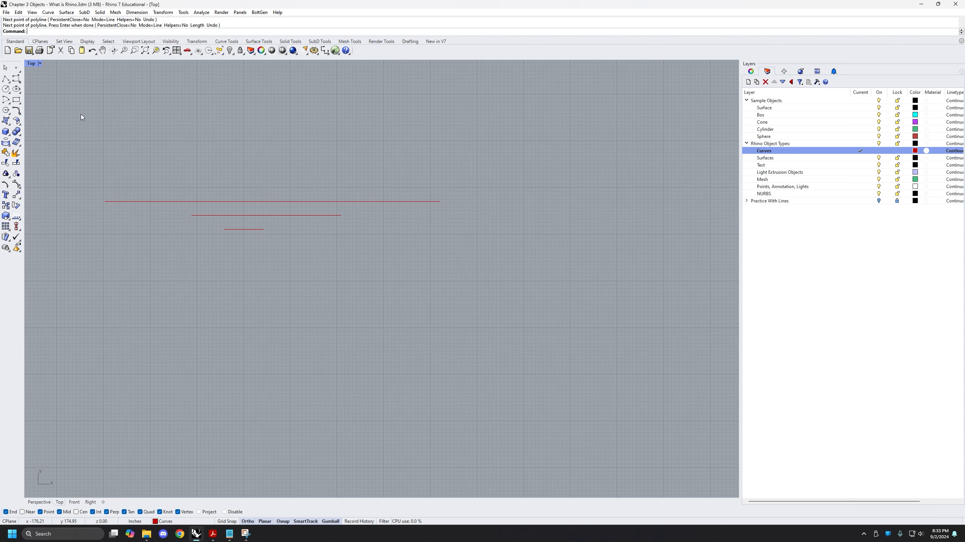
Step: Draw three rectangles of different sizes below the long lines: a large one, a small one and a wide one
text(rectangle)
key(Return)
click(313, 254)
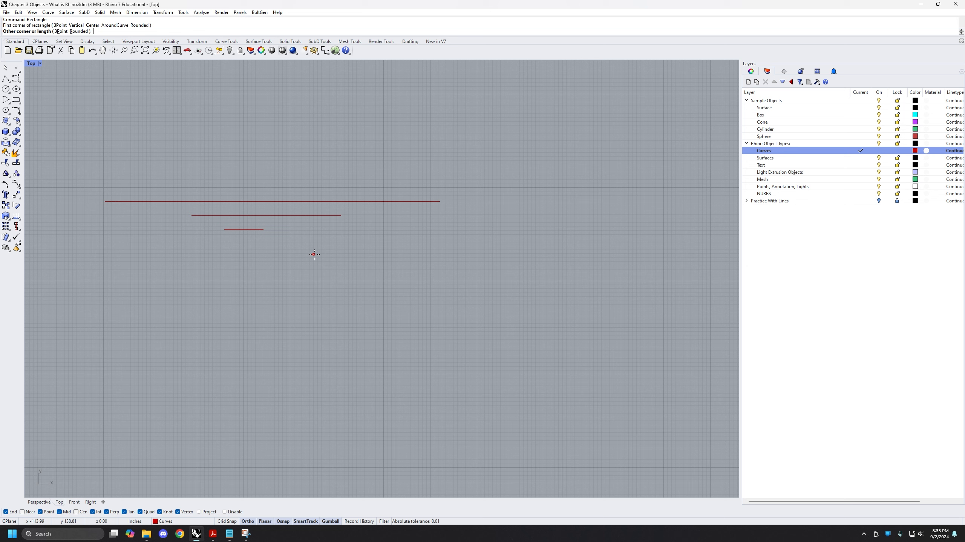
click(354, 286)
key(Return)
click(375, 248)
click(390, 260)
key(Return)
click(385, 227)
click(349, 241)
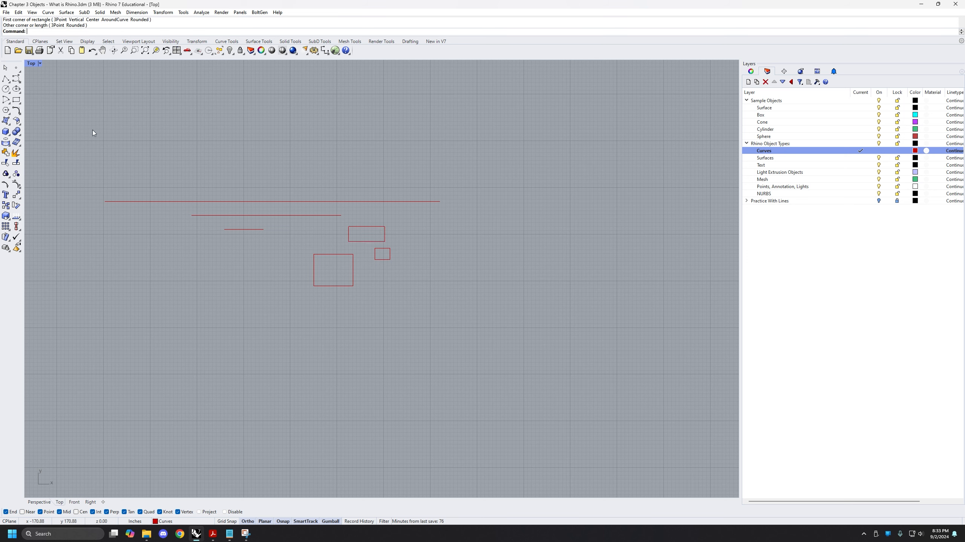
Step: Draw a circle about 11 inches in diameter below the shortest line
click(6, 89)
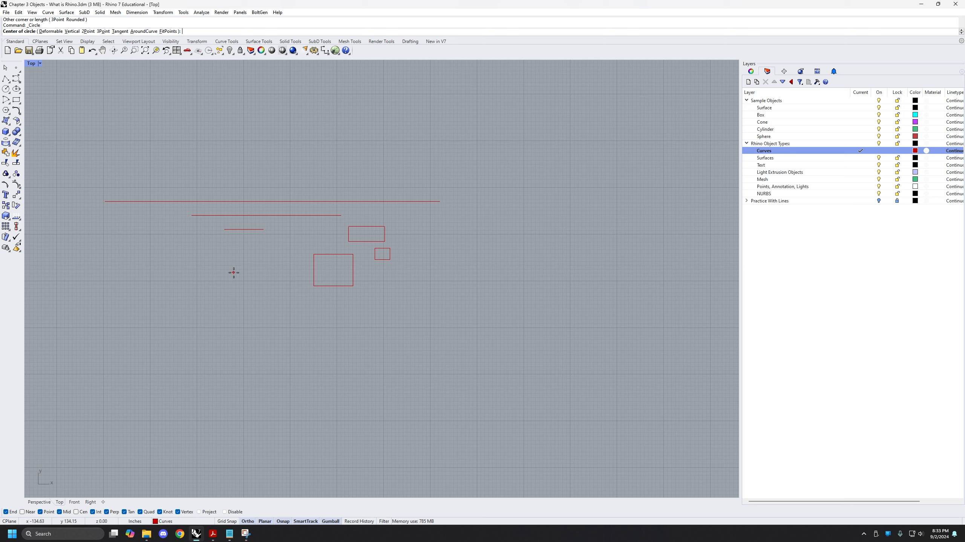
click(223, 280)
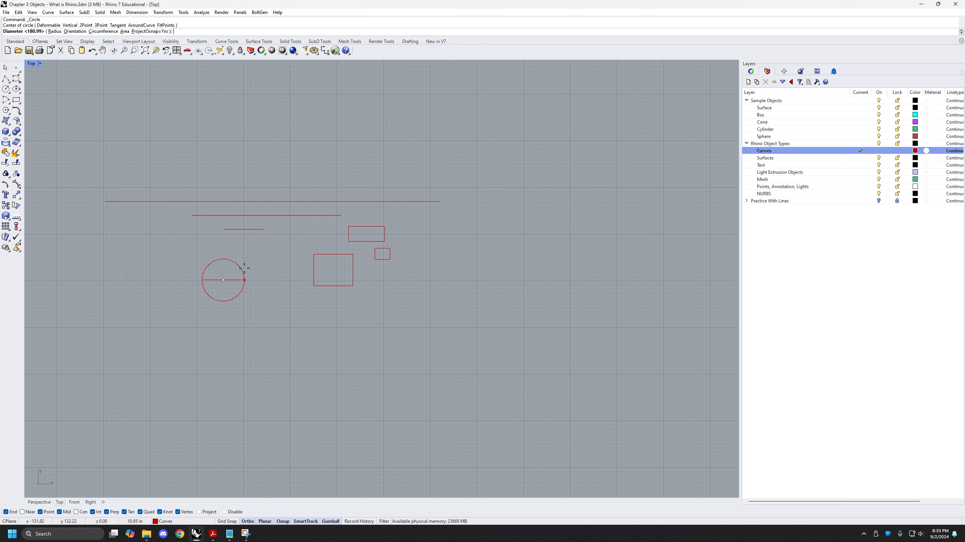
click(245, 273)
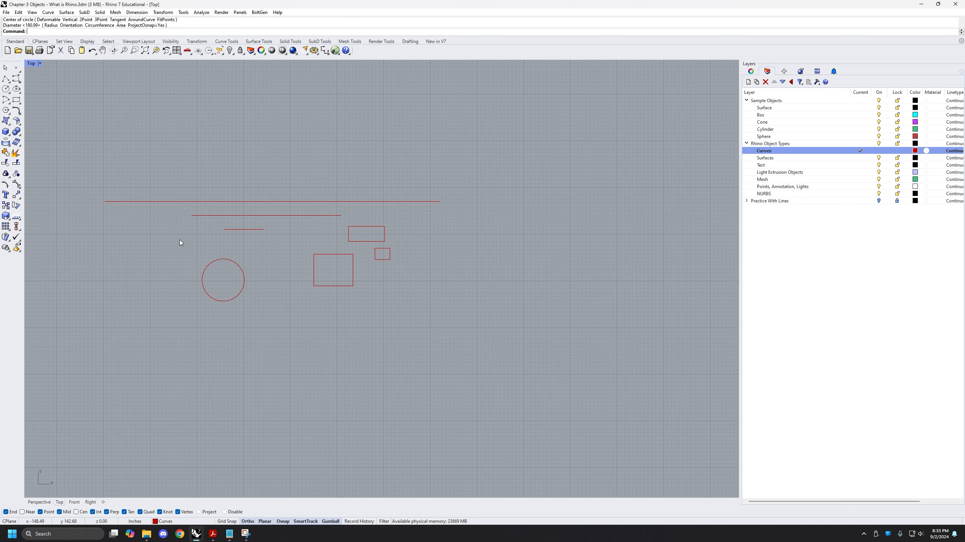
Step: Draw an inscribed six-sided polygon with a radius of about 6 inches between and below the circle and the large rectangle
click(6, 111)
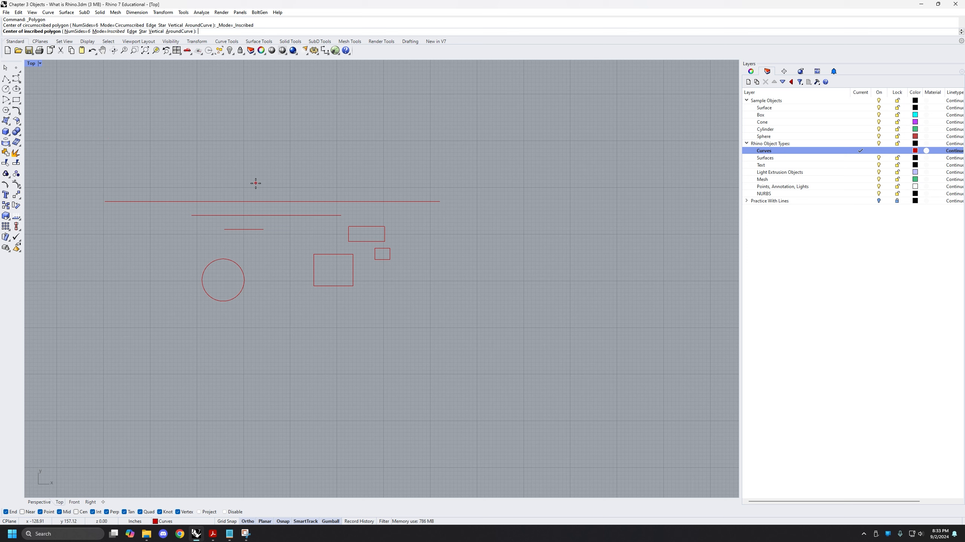
click(289, 325)
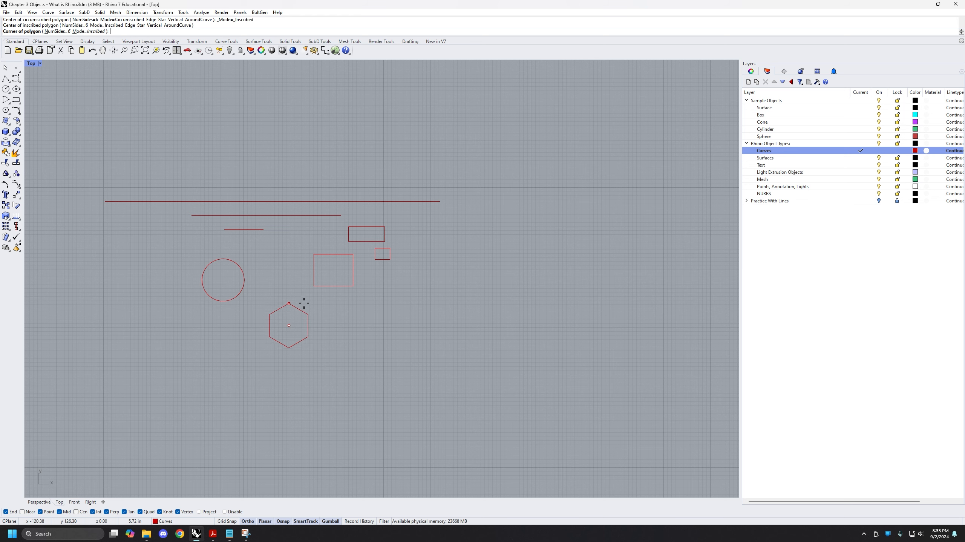
click(303, 303)
Step: Select the lines, rectangles and hexagon with a crossing window that leaves out the circle
right_drag(304, 304, 327, 317)
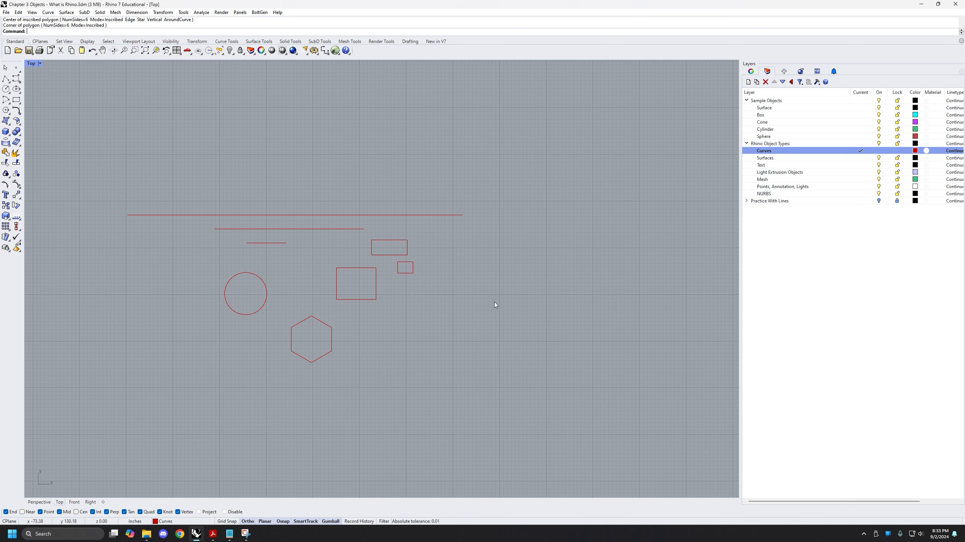
right_drag(273, 259, 325, 266)
scroll(264, 273, up, 4)
right_drag(257, 279, 258, 296)
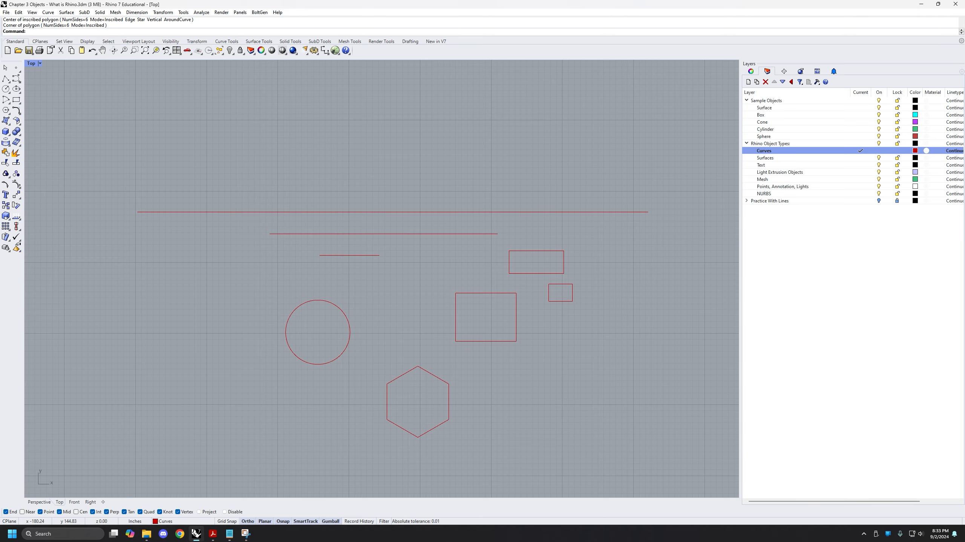
right_drag(397, 255, 381, 228)
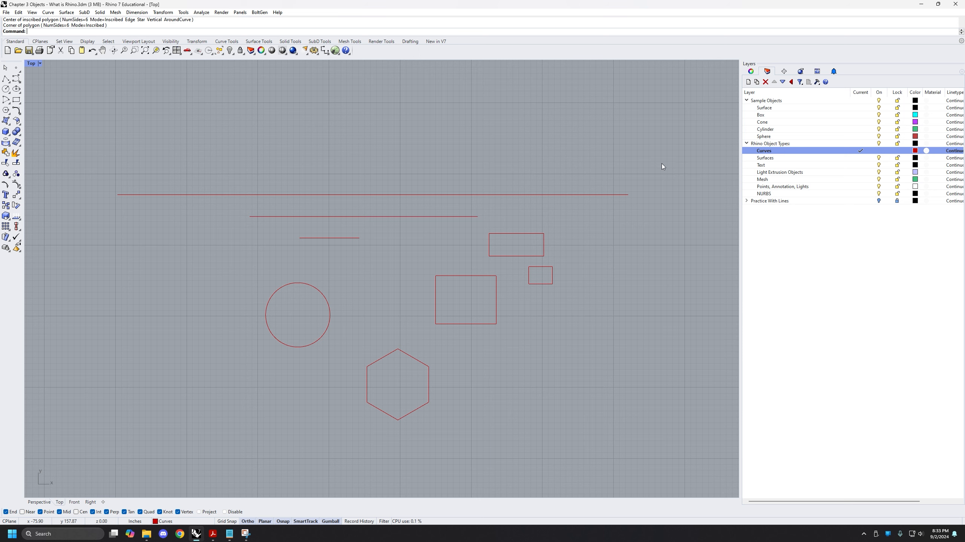
drag(662, 163, 355, 433)
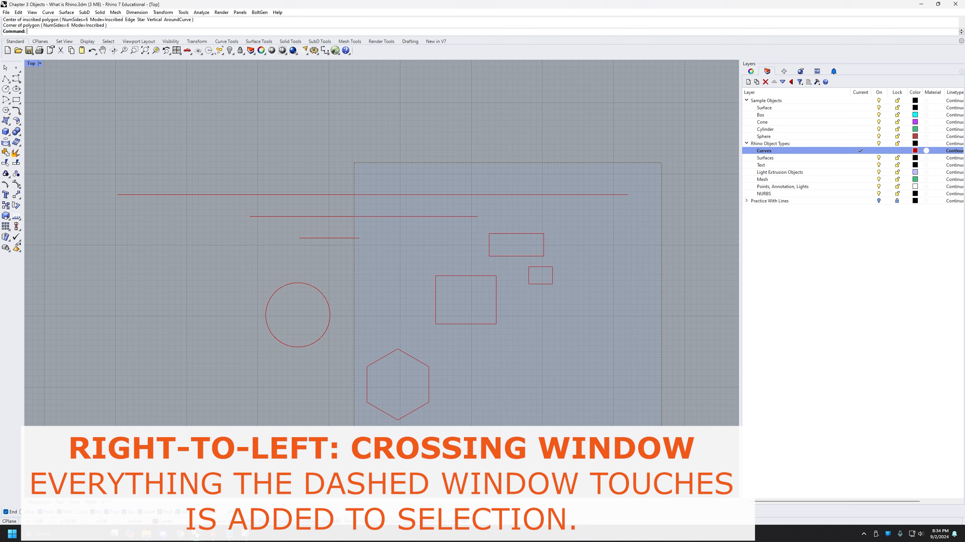
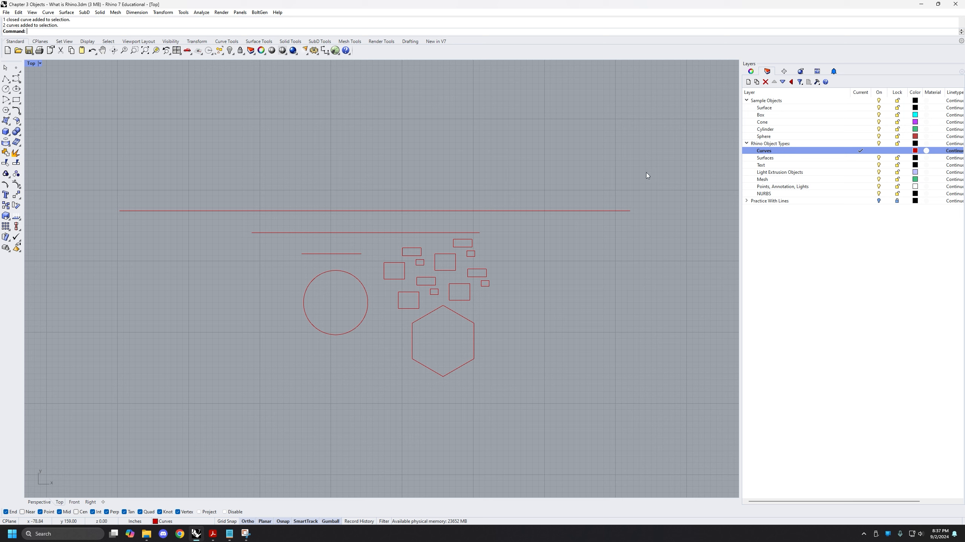
Step: Select all the drawn curves, including the circle and the small rectangles, with one crossing window and clear the selection
mouse_move(647, 173)
mouse_down()
mouse_move(452, 366)
mouse_move(339, 431)
mouse_move(361, 411)
mouse_up()
key(Escape)
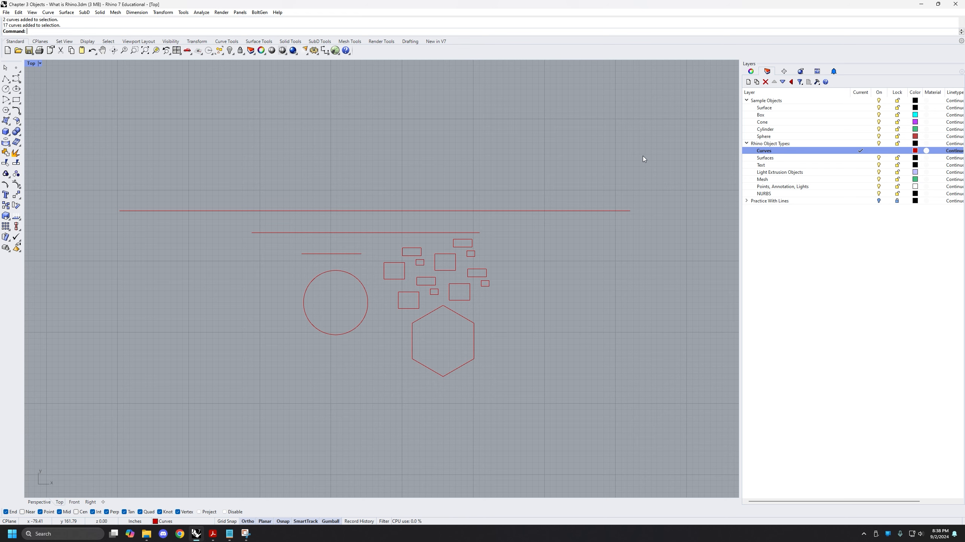
Step: Switch to the Perspective view and examine the drawn lines, rectangles, circle and hexagon from an oblique angle
scroll(332, 251, down, 4)
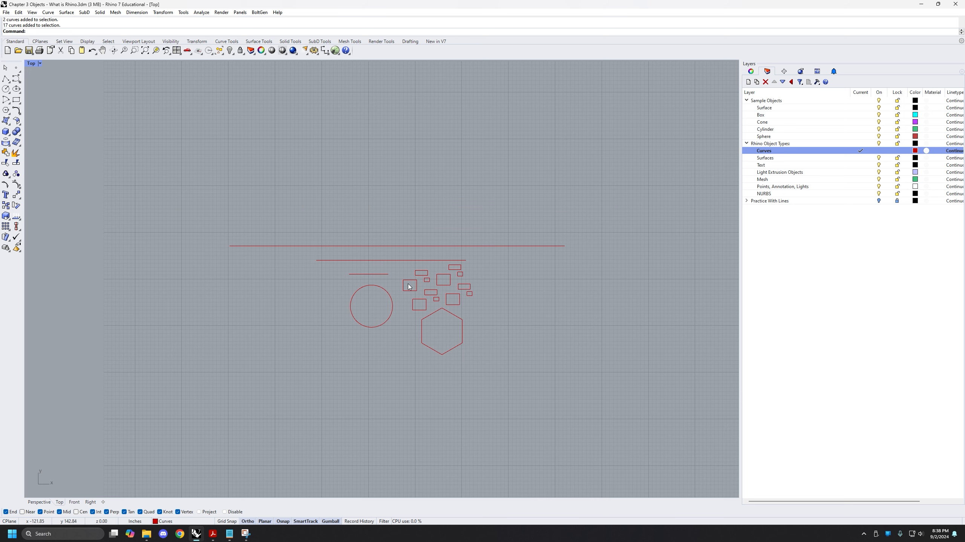
right_drag(254, 254, 259, 264)
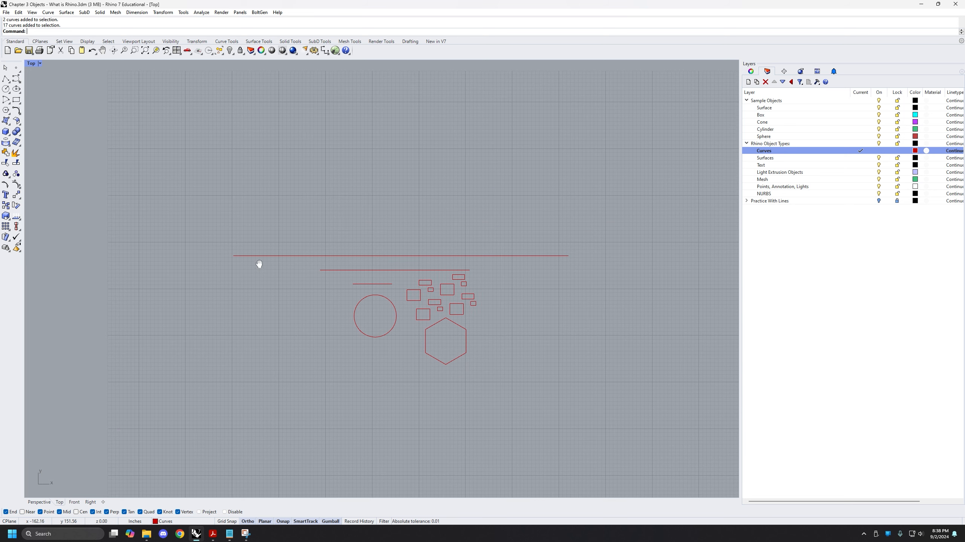
click(35, 501)
scroll(269, 377, down, 2)
right_drag(269, 377, 340, 308)
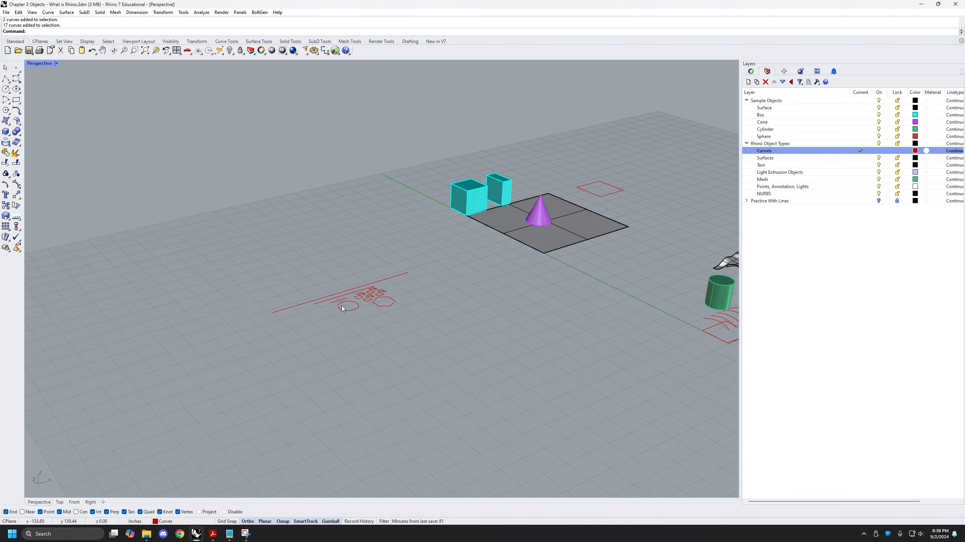
scroll(354, 302, up, 3)
scroll(380, 319, up, 1)
scroll(488, 375, up, 2)
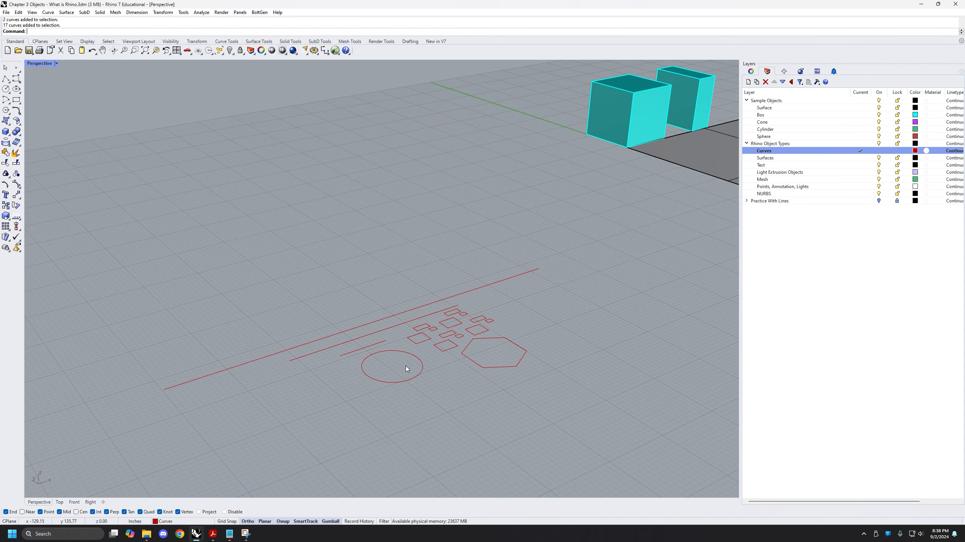
right_drag(406, 369, 471, 274)
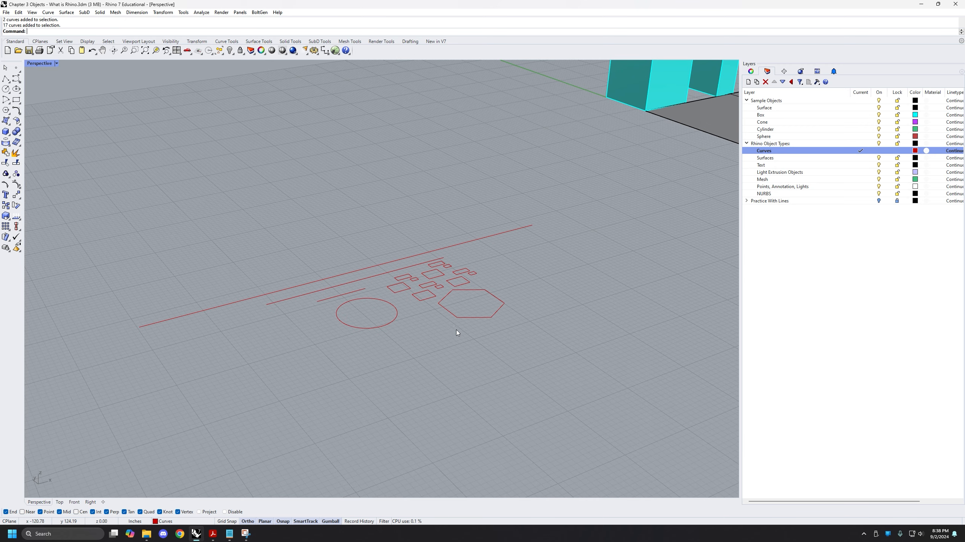
Step: Select six of the small rectangles with a crossing window and move them vertically upward off the construction plane
scroll(493, 297, down, 5)
scroll(457, 319, up, 2)
scroll(428, 341, up, 3)
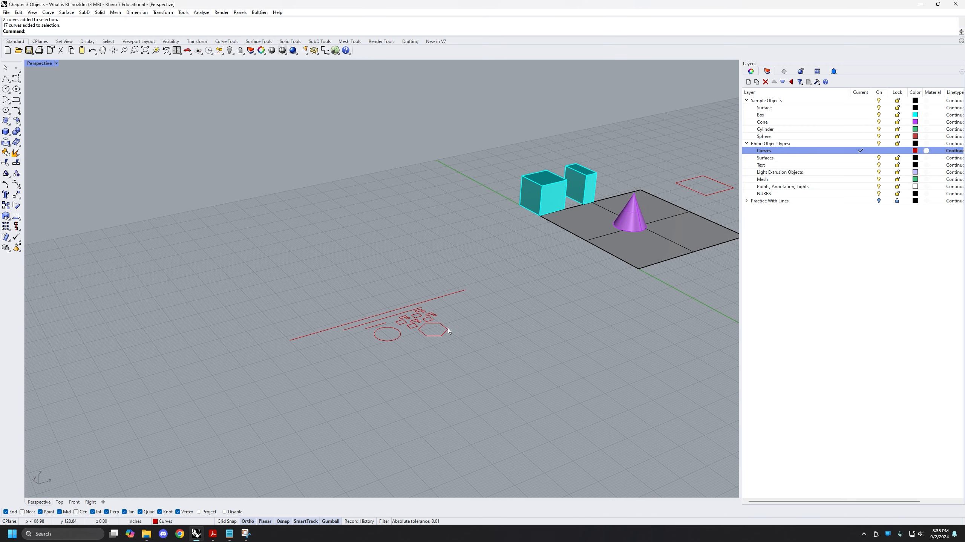
drag(442, 296, 416, 321)
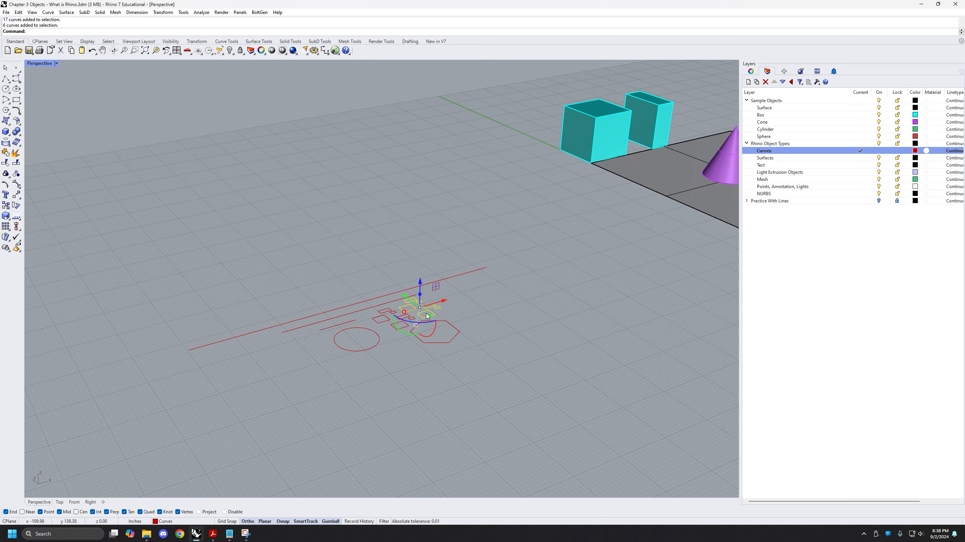
drag(424, 285, 456, 239)
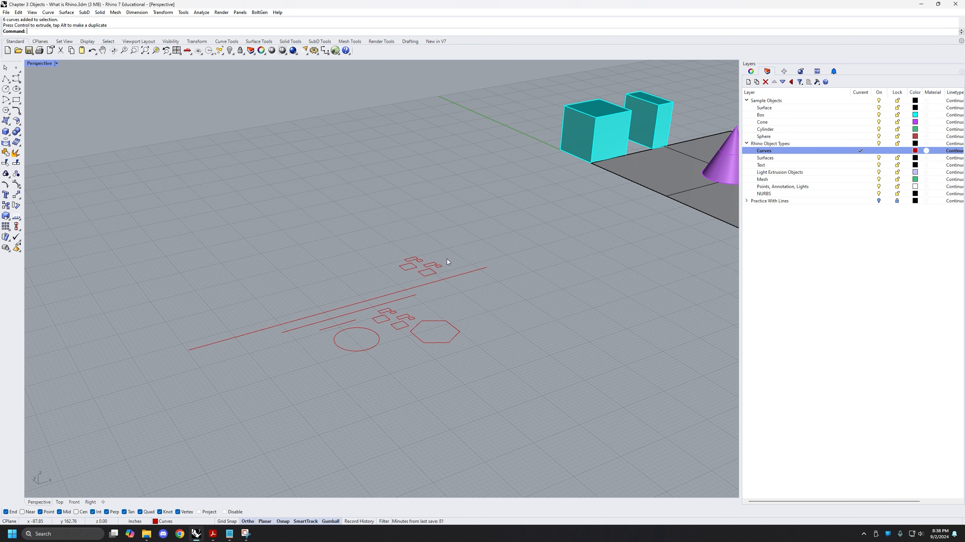
Step: Move one of the raised small rectangles vertically downward so it sits beneath the other raised rectangles
click(440, 266)
right_drag(446, 252, 449, 215)
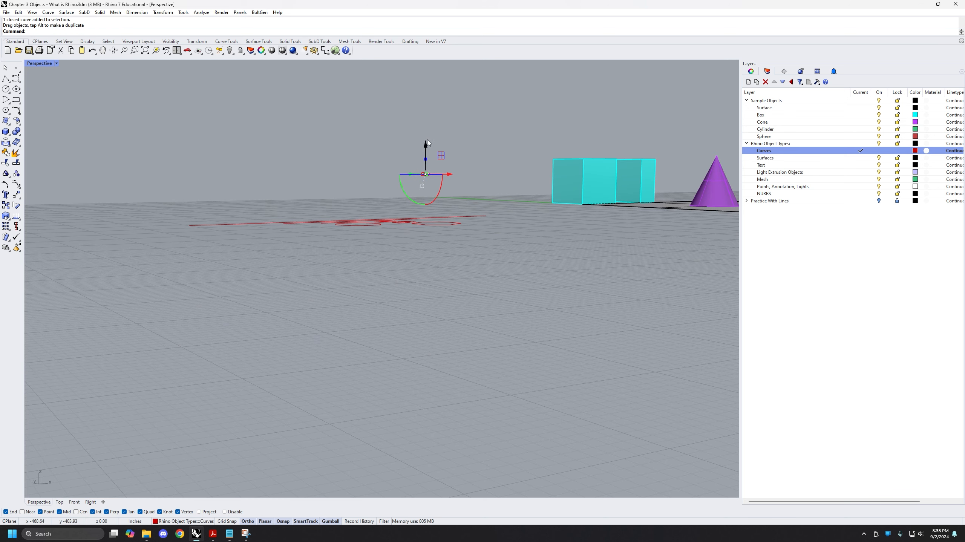
drag(426, 143, 425, 154)
right_drag(436, 133, 431, 175)
scroll(433, 177, up, 4)
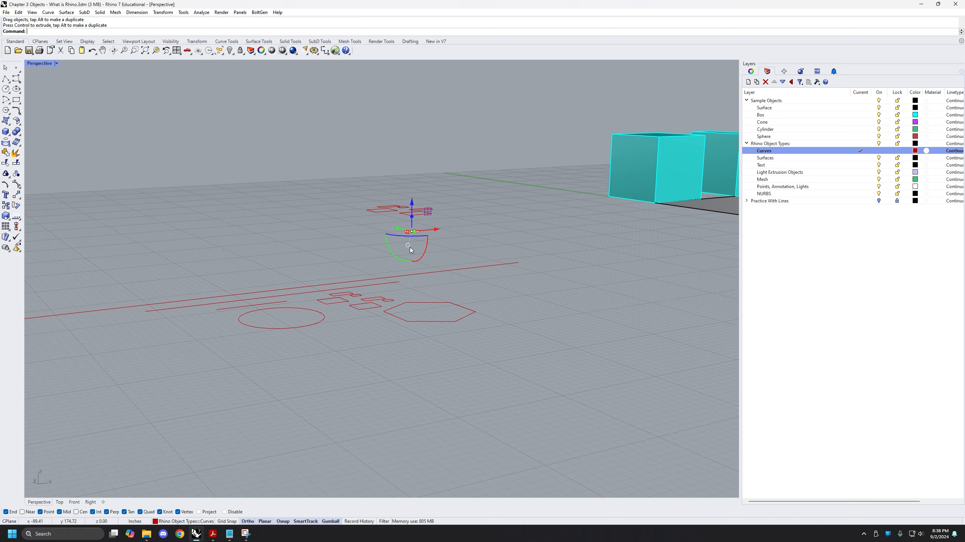
text(zs)
key(Return)
scroll(414, 246, down, 10)
scroll(414, 246, down, 6)
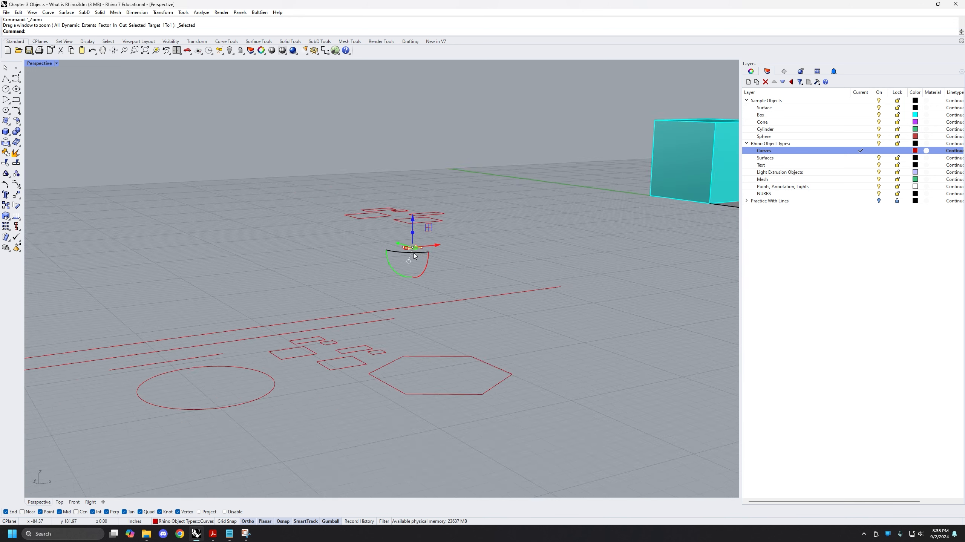
Step: Move one of the small rectangles near the hexagon vertically downward below the construction plane and clear the selection
click(376, 317)
drag(371, 289, 372, 332)
right_drag(368, 356, 304, 310)
scroll(406, 299, down, 3)
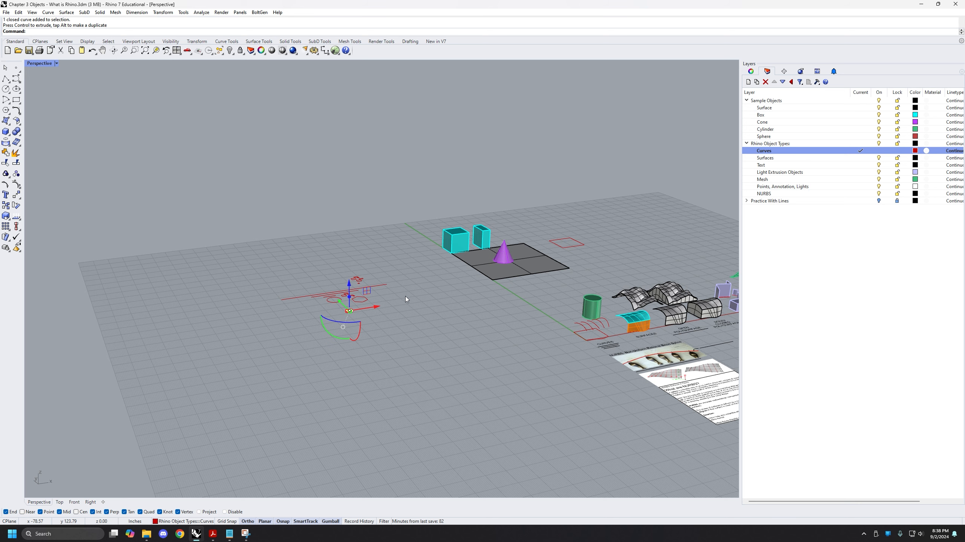
scroll(425, 268, up, 4)
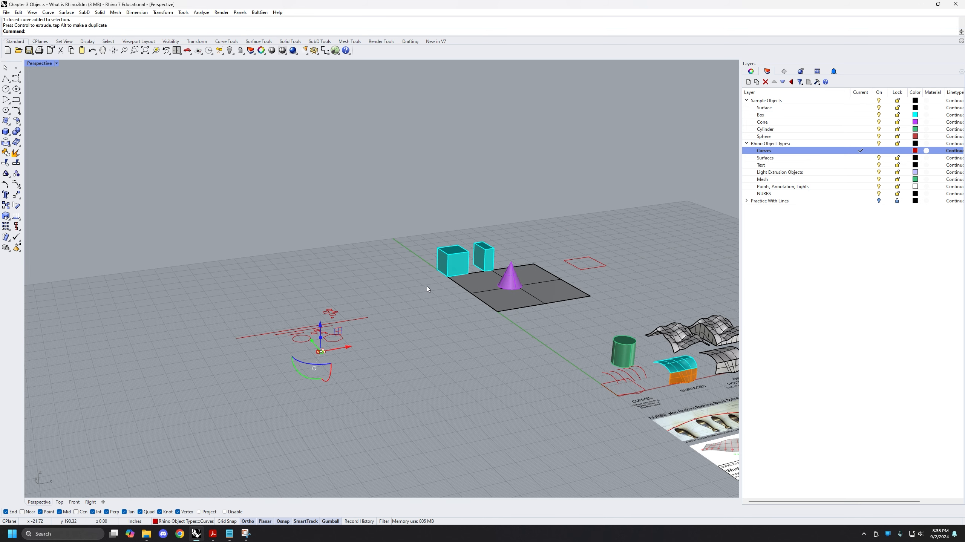
key(Escape)
Step: In the Top view, draw a polyline from the large box's lower-left corner through the cone apex and the surface's upper-right corner, then around the boxes
shift+right_drag(432, 254, 393, 292)
double_click(28, 63)
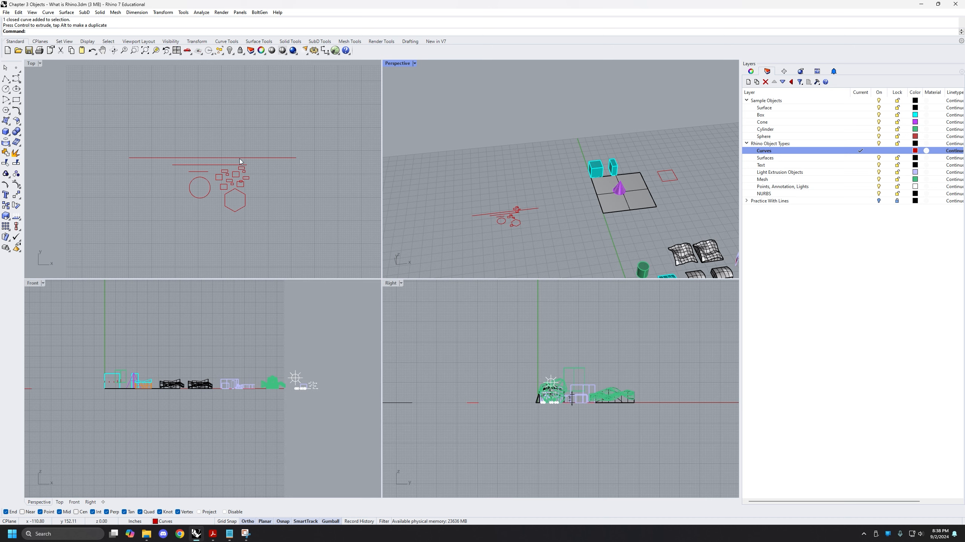
right_drag(241, 162, 173, 188)
scroll(173, 189, down, 4)
scroll(208, 157, up, 3)
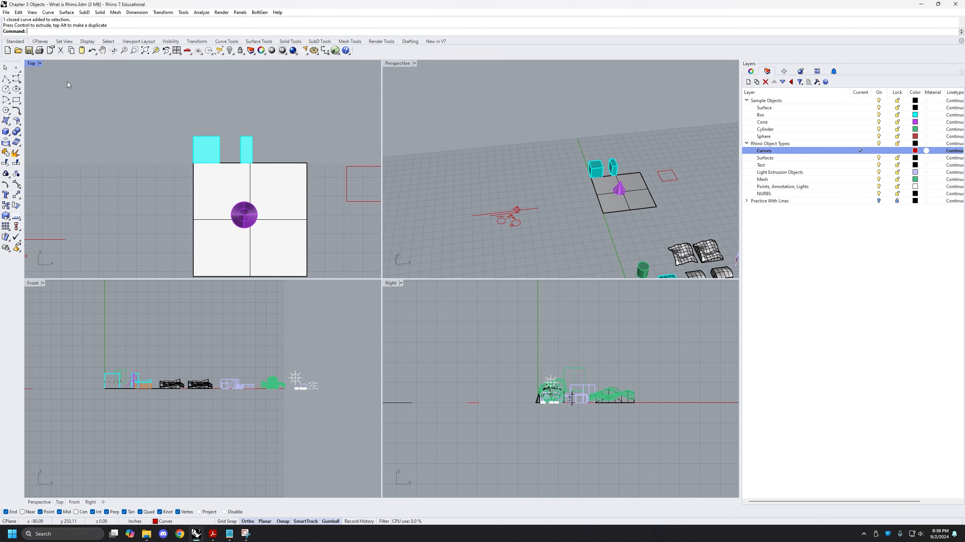
click(6, 78)
scroll(209, 182, up, 3)
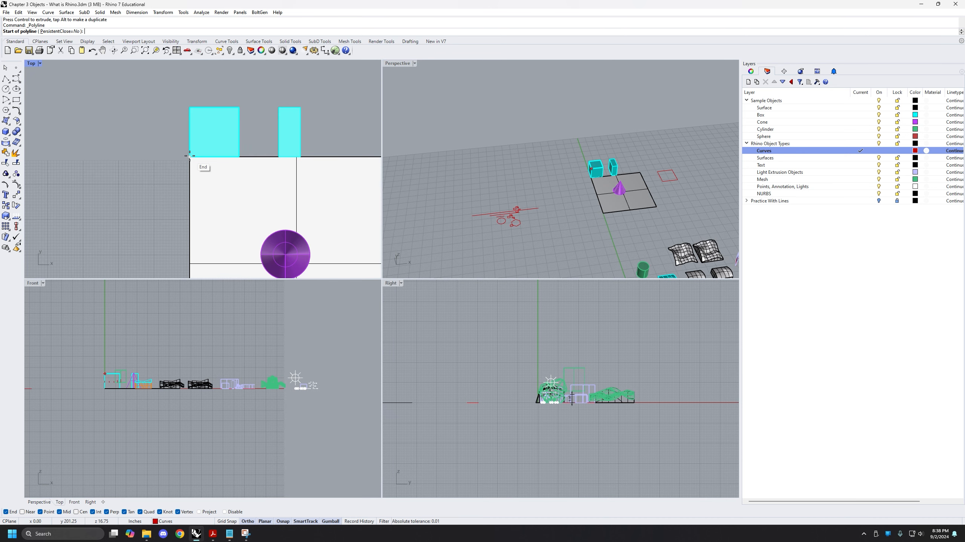
click(189, 156)
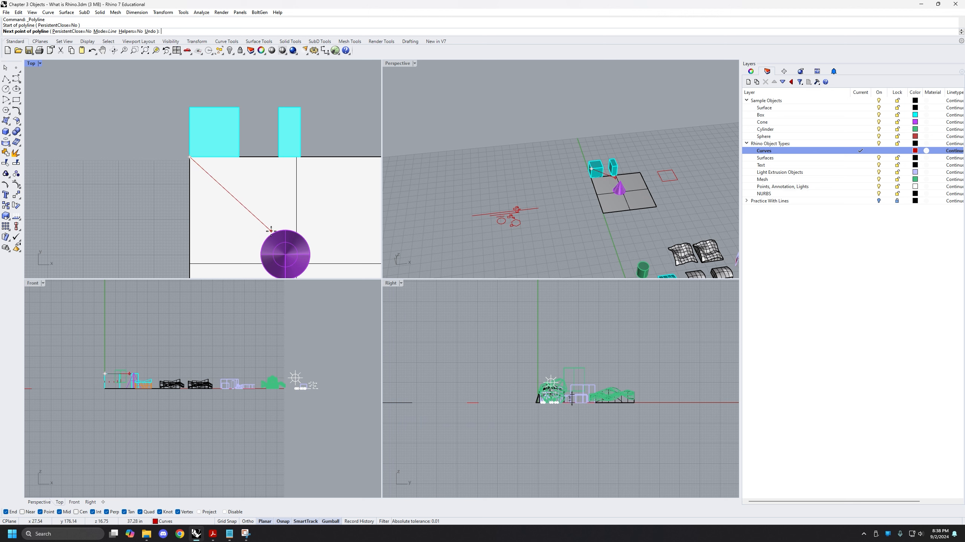
click(285, 254)
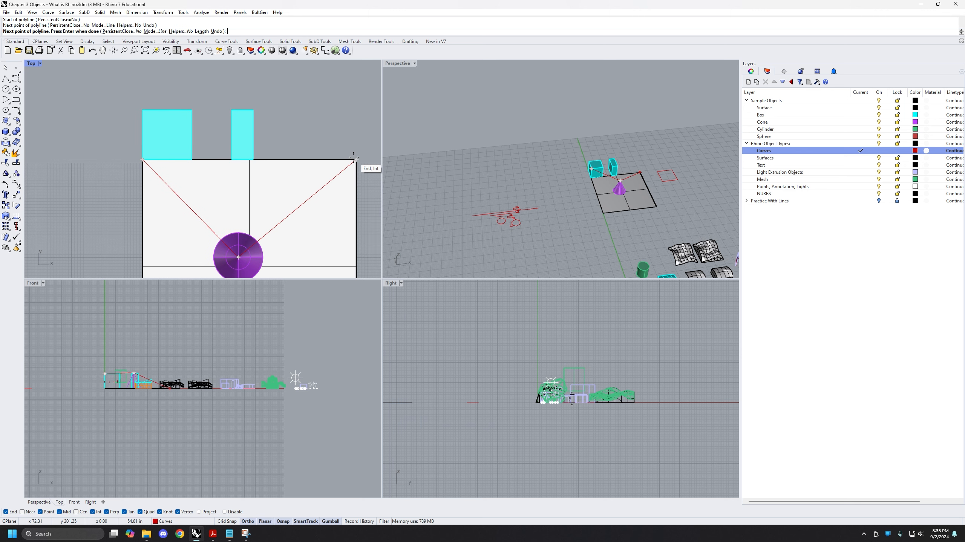
click(354, 157)
click(356, 78)
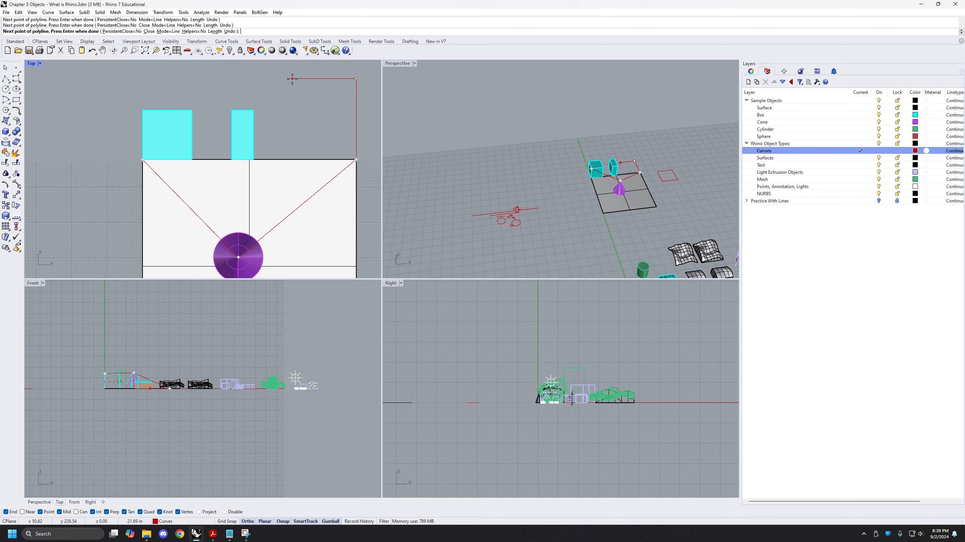
click(100, 79)
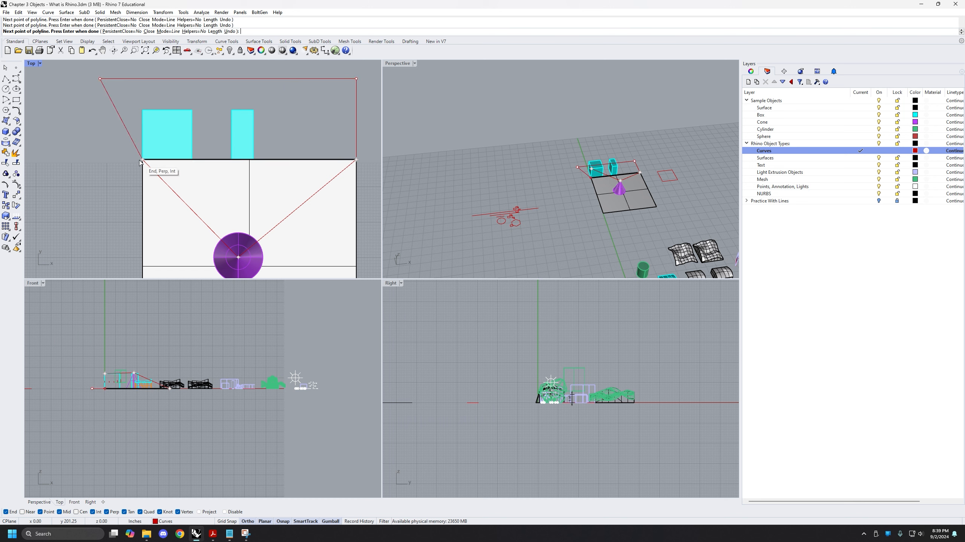
key(Return)
Step: Select the new polyline and examine its heights around the boxes and cone in the Perspective view
right_drag(130, 92, 125, 115)
click(131, 101)
scroll(156, 110, down, 4)
scroll(573, 194, up, 5)
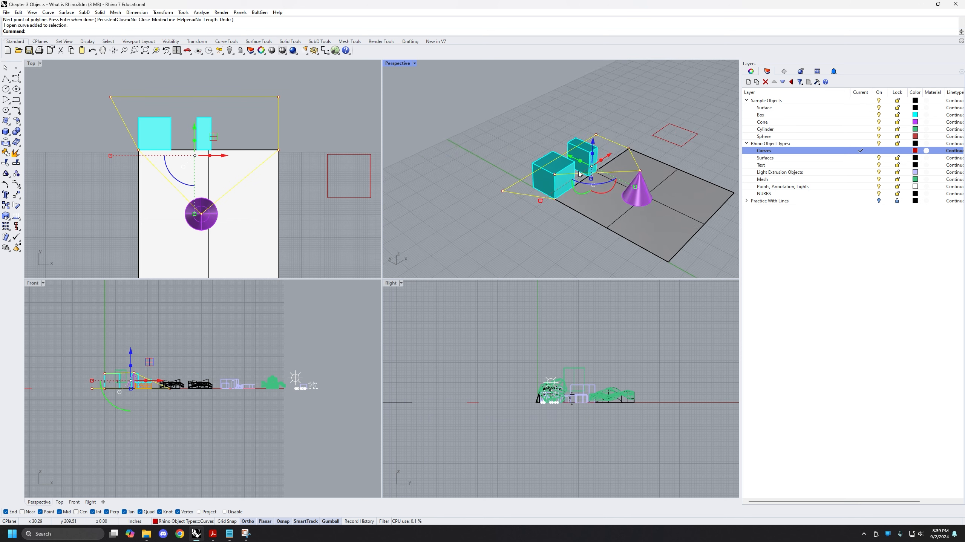
right_drag(572, 194, 608, 197)
scroll(560, 186, up, 2)
text(zs)
key(Return)
scroll(615, 192, down, 6)
right_drag(511, 196, 545, 189)
scroll(546, 189, down, 3)
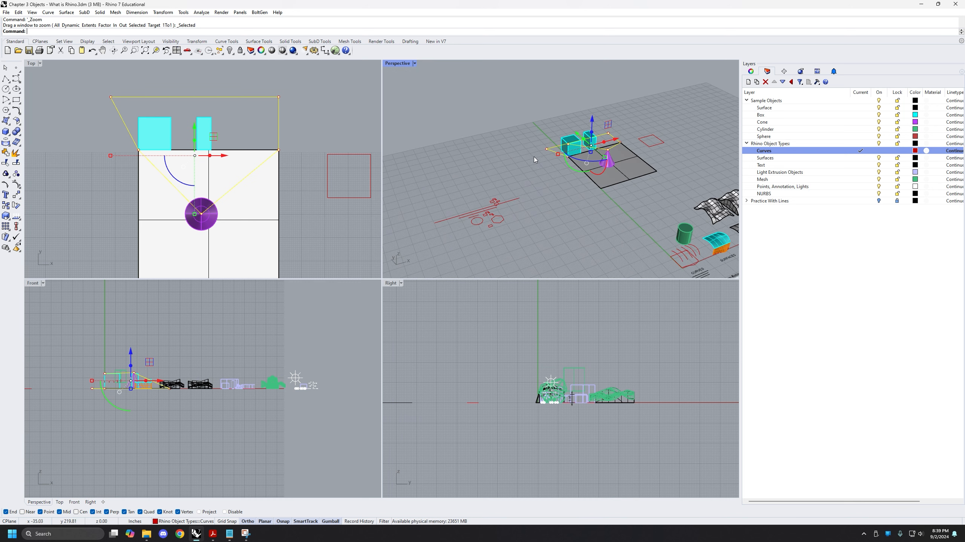
scroll(534, 159, up, 4)
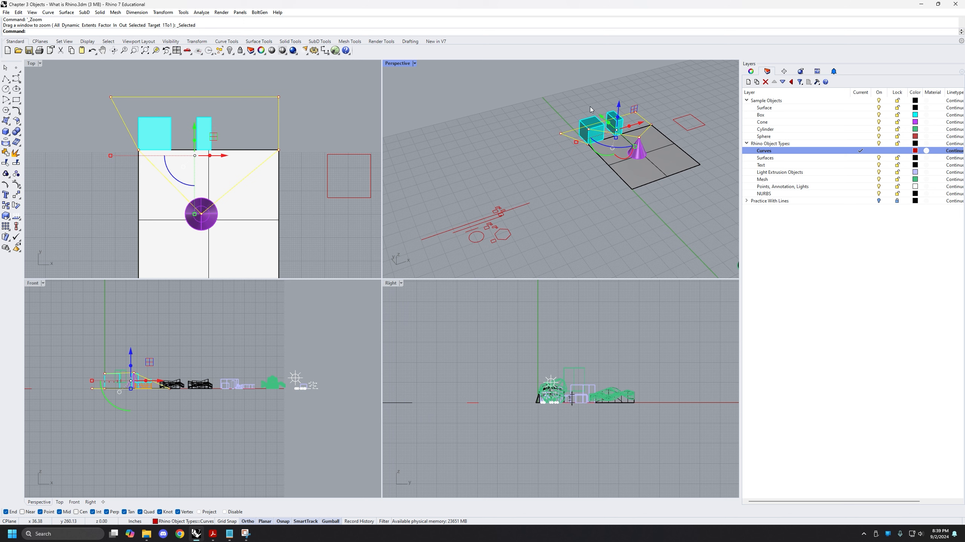
scroll(489, 223, up, 2)
right_drag(525, 186, 520, 186)
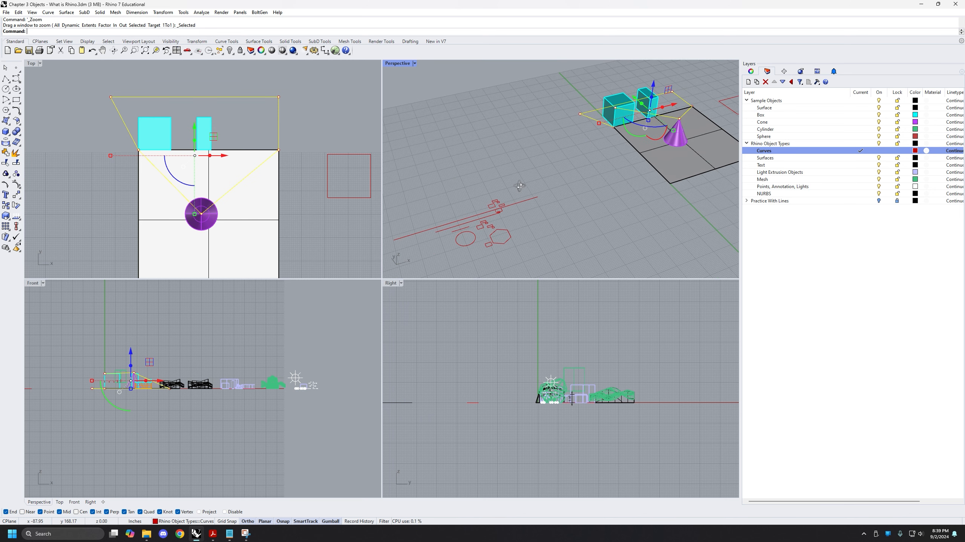
Step: Try moving the polyline away from the boxes in the Perspective view and undo the move
drag(675, 104, 558, 143)
key(ctrl+z)
scroll(571, 187, down, 2)
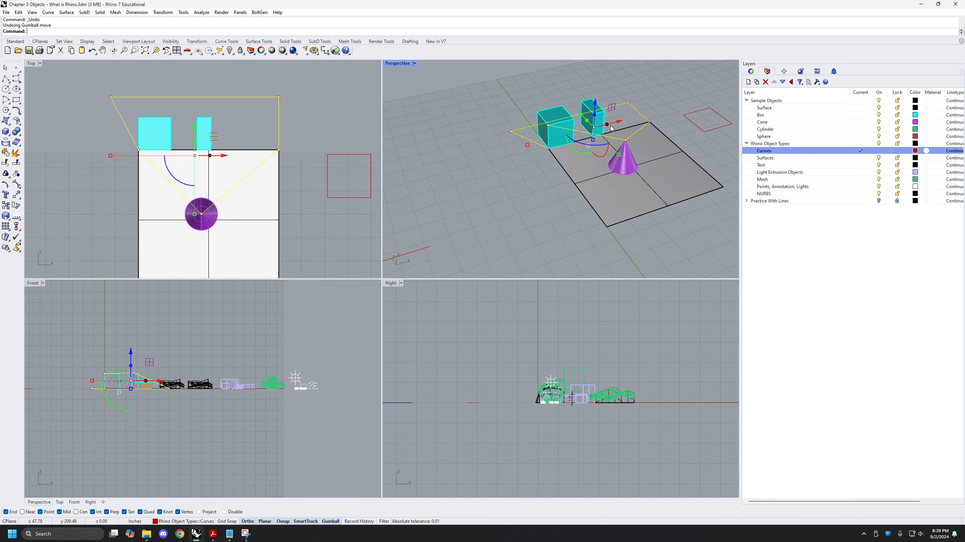
Step: Maximize the Perspective view, examine the polyline's path around the boxes and cone apex, and clear the selection
scroll(590, 169, up, 4)
shift+right_drag(583, 179, 471, 259)
scroll(551, 158, up, 5)
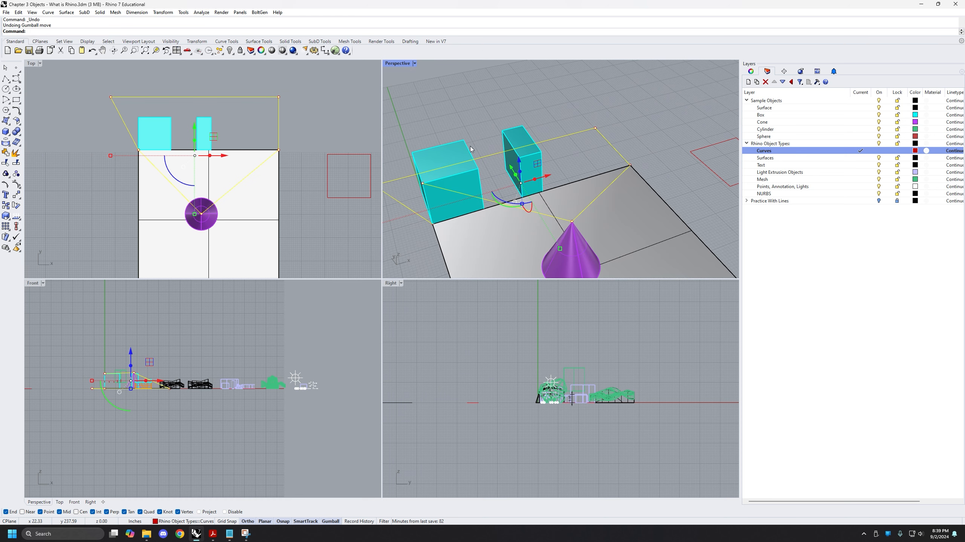
double_click(398, 63)
scroll(368, 169, down, 2)
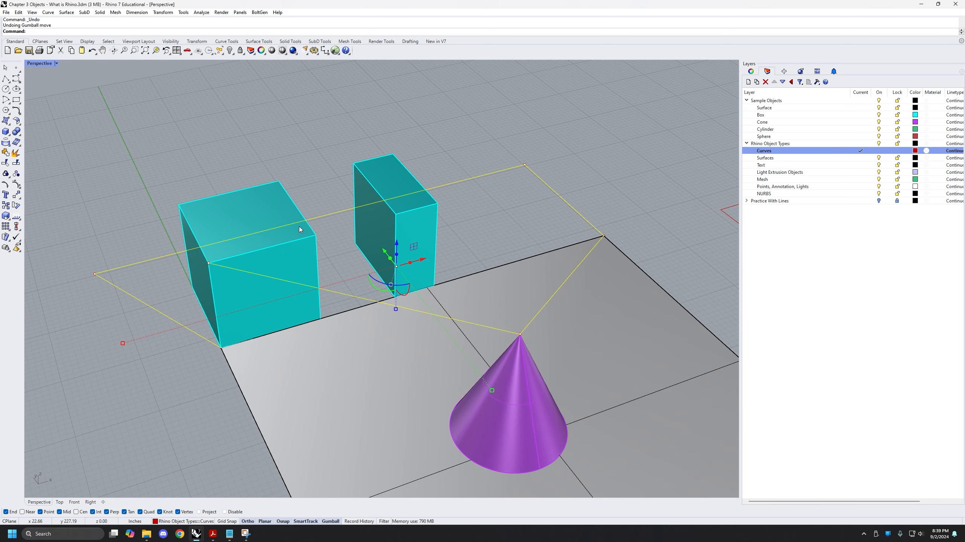
shift+right_drag(299, 227, 390, 262)
click(349, 165)
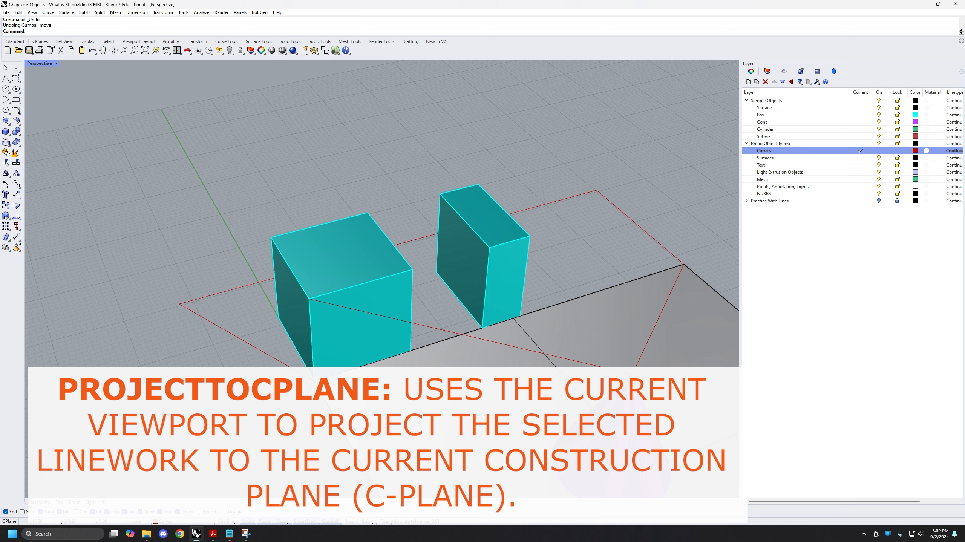
Step: Project the polyline onto the Perspective view's construction plane with ProjectToCPlane, choosing Yes to delete the input objects
text(ProjectToCPlane)
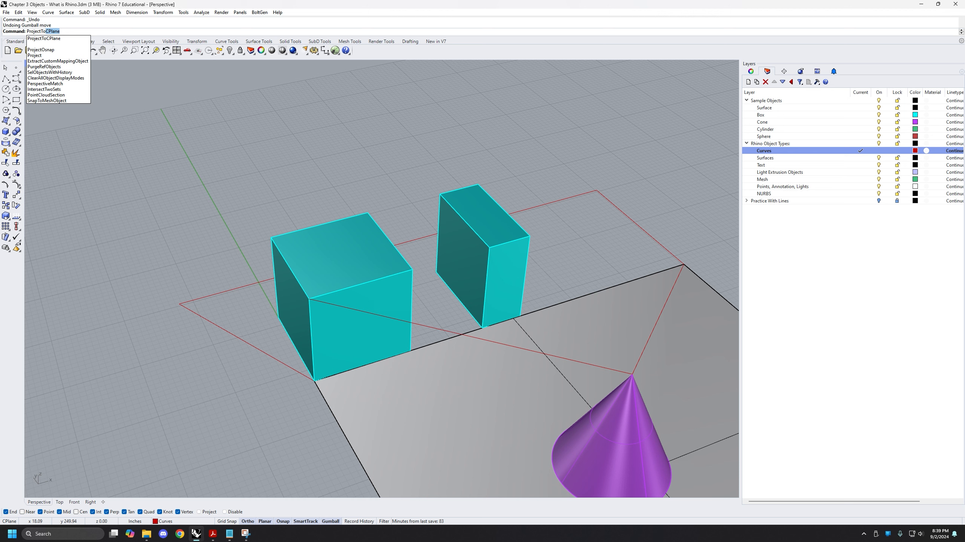
key(Return)
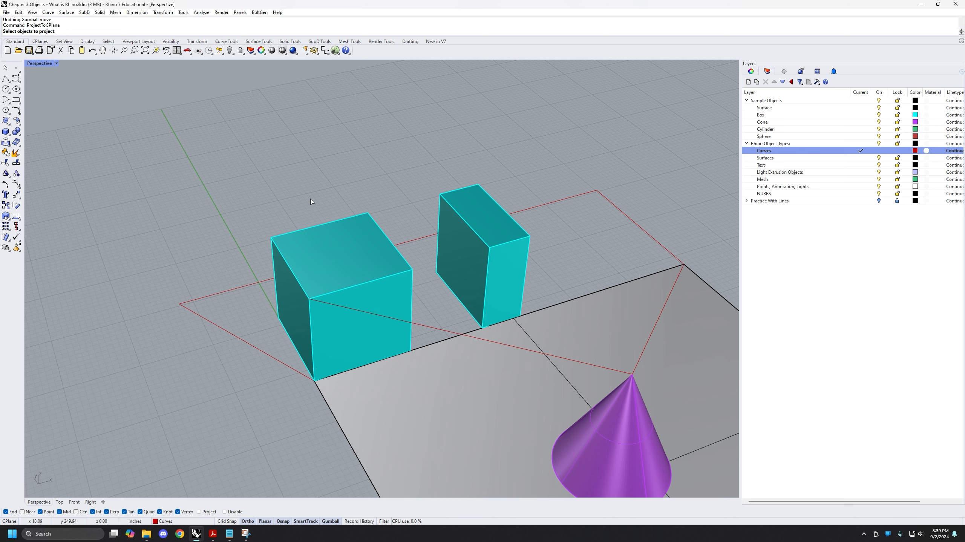
double_click(39, 64)
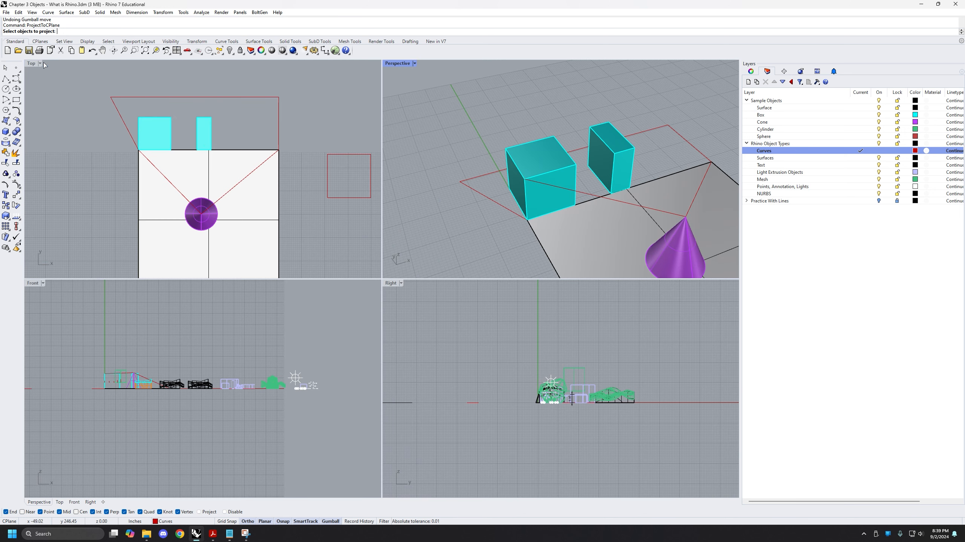
scroll(191, 149, down, 4)
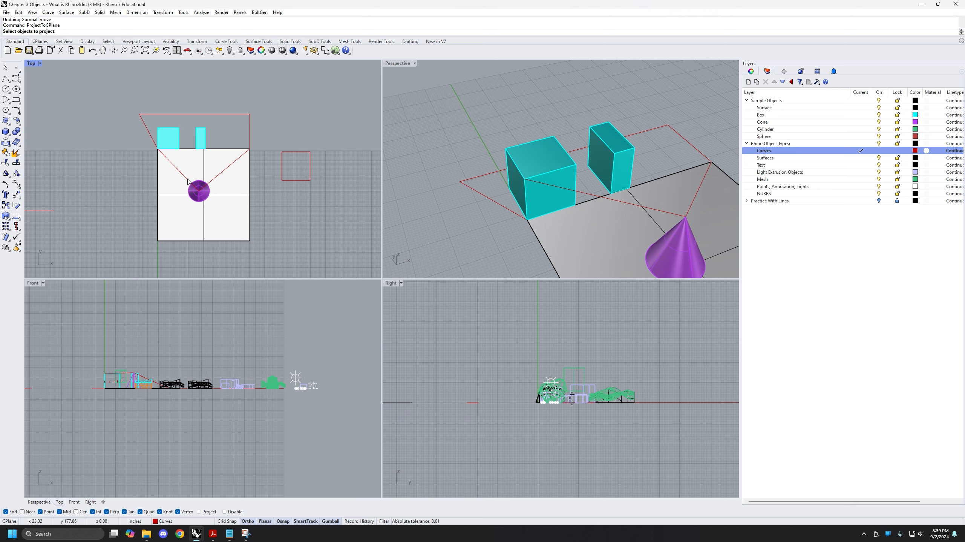
scroll(287, 177, down, 3)
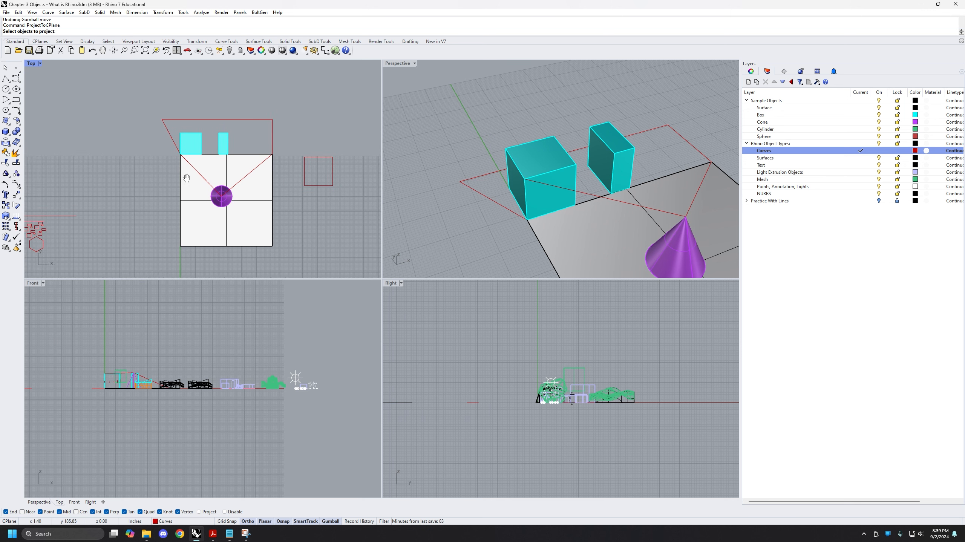
right_drag(164, 213, 196, 196)
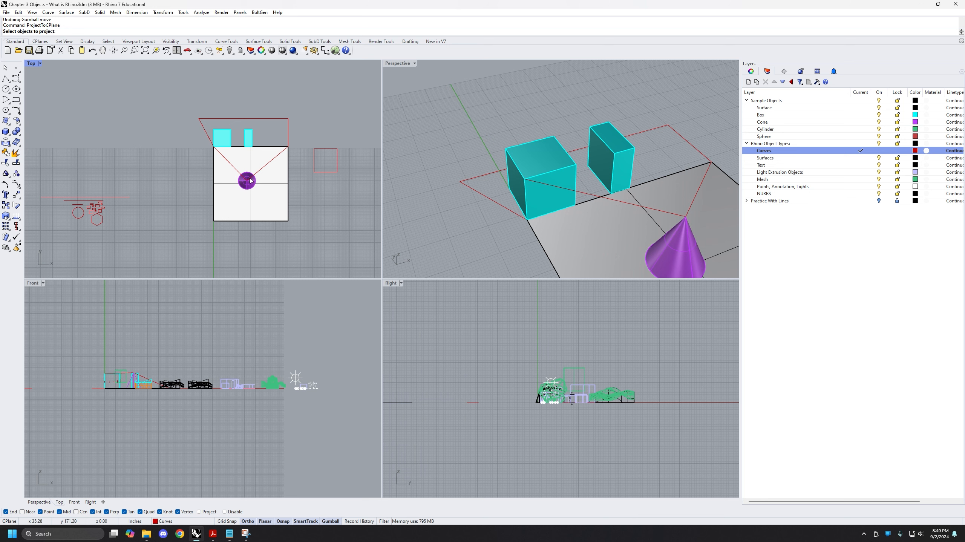
scroll(251, 179, up, 1)
scroll(211, 130, up, 3)
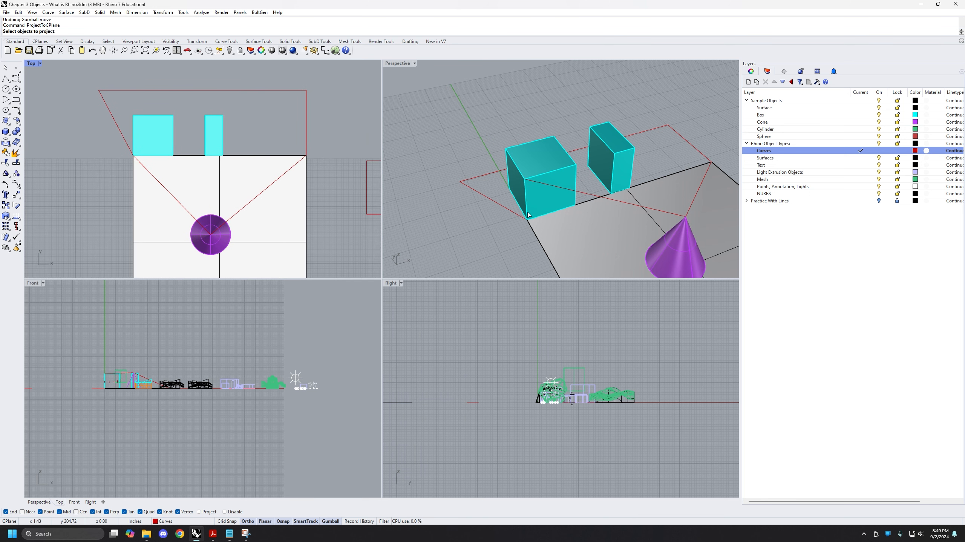
scroll(528, 215, up, 5)
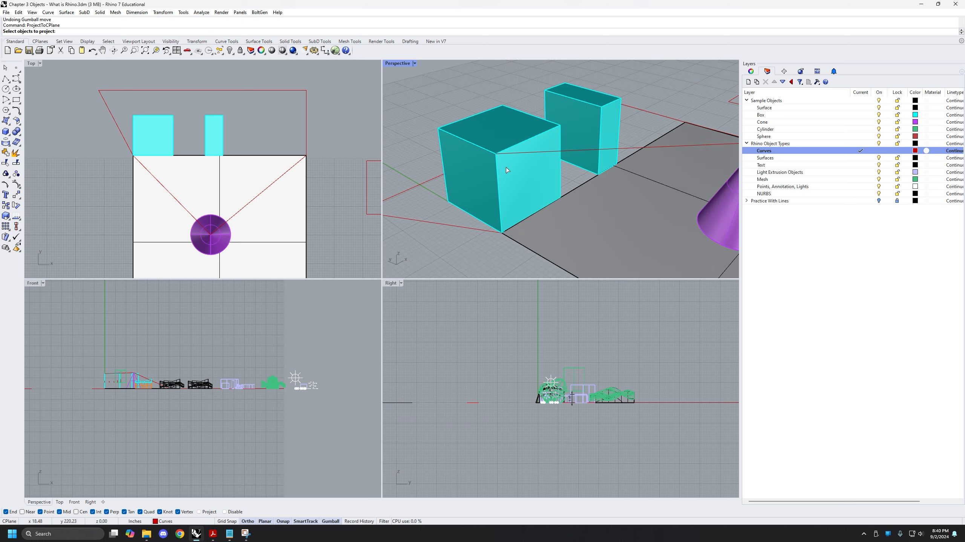
scroll(507, 170, down, 4)
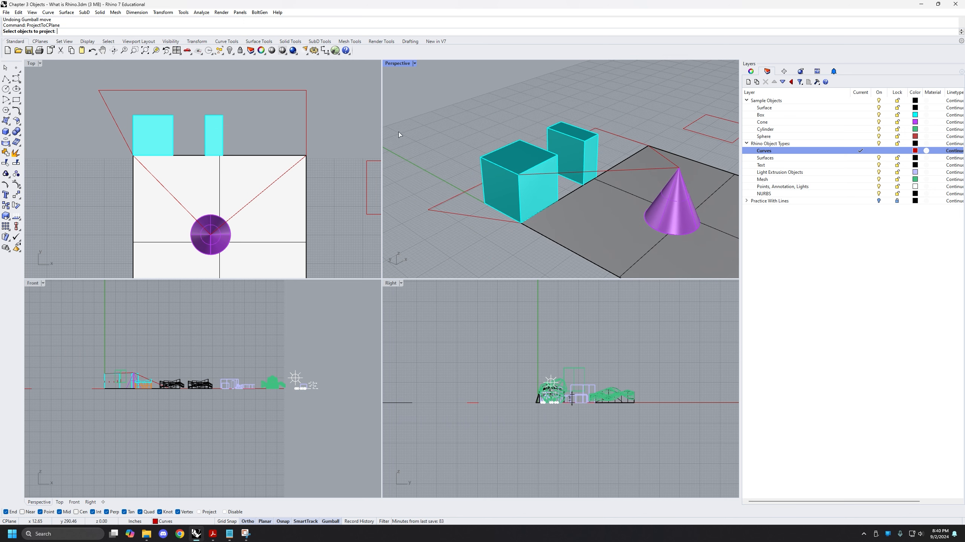
double_click(397, 63)
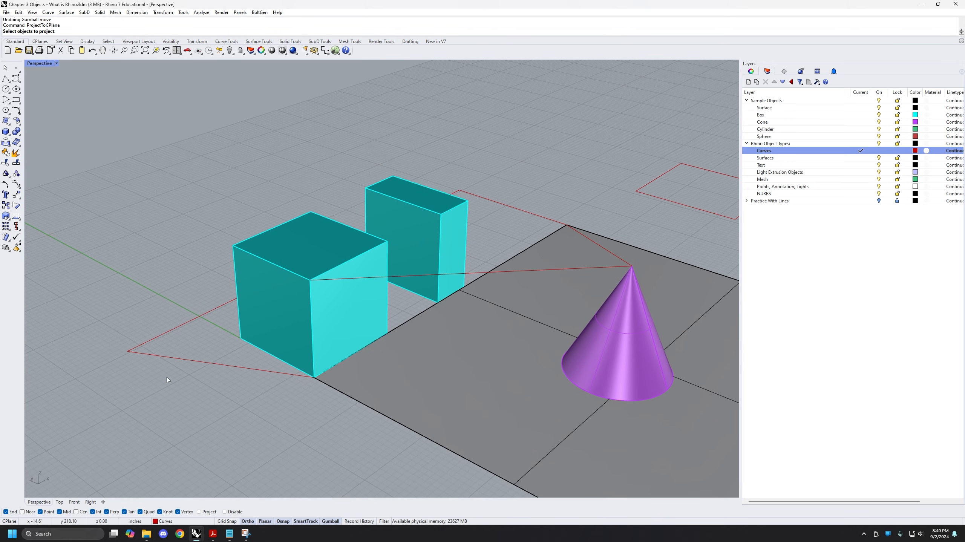
click(195, 361)
right_drag(214, 370, 310, 388)
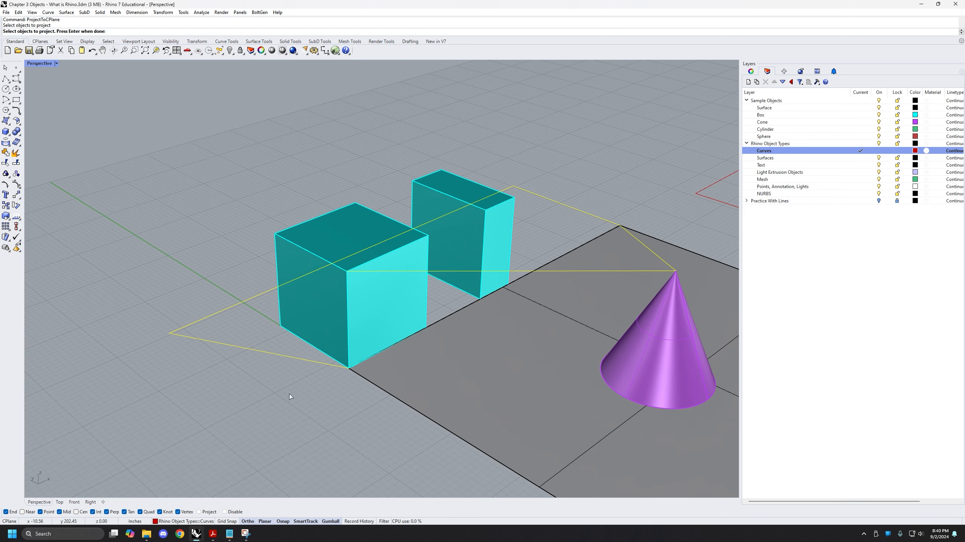
key(Return)
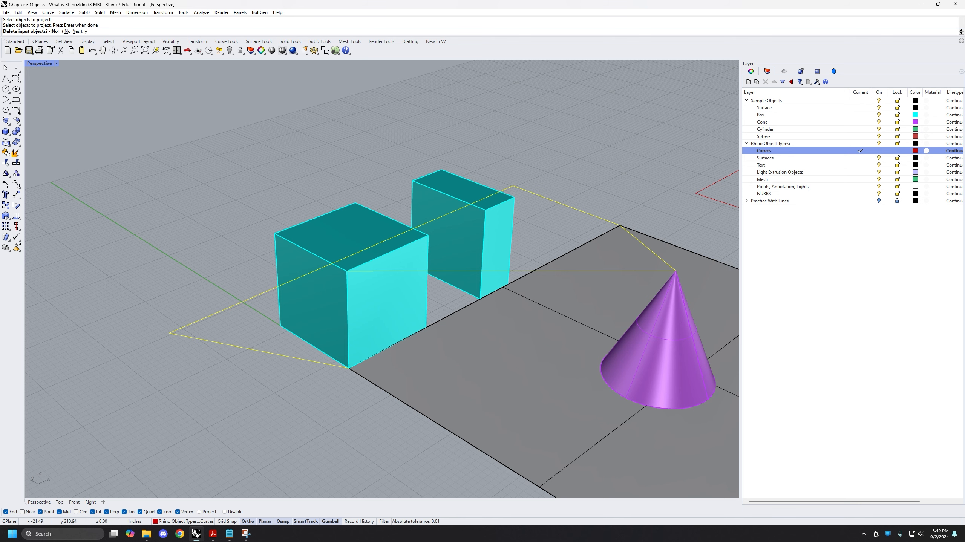
key(Return)
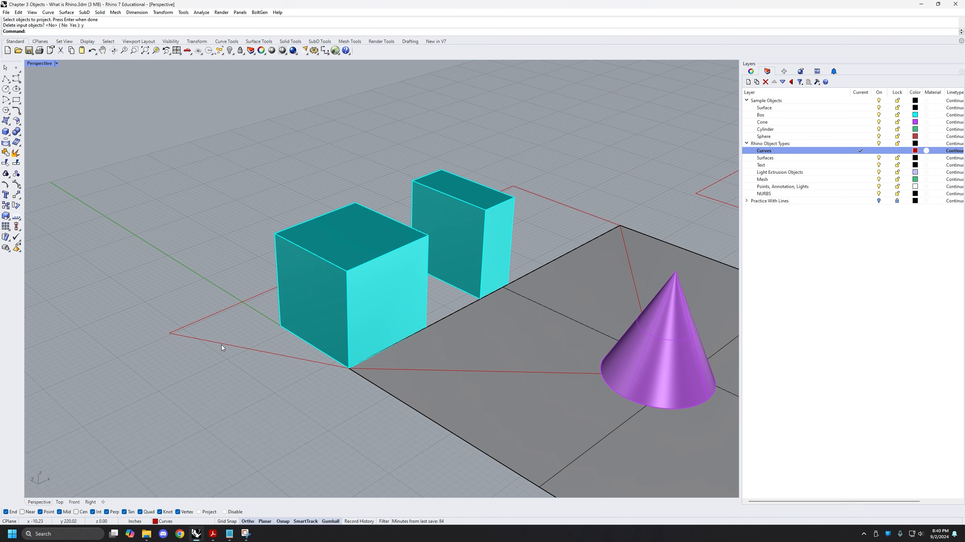
Step: Select the projected polyline and examine from several angles how it lies relative to the boxes and cone
right_drag(446, 305, 552, 360)
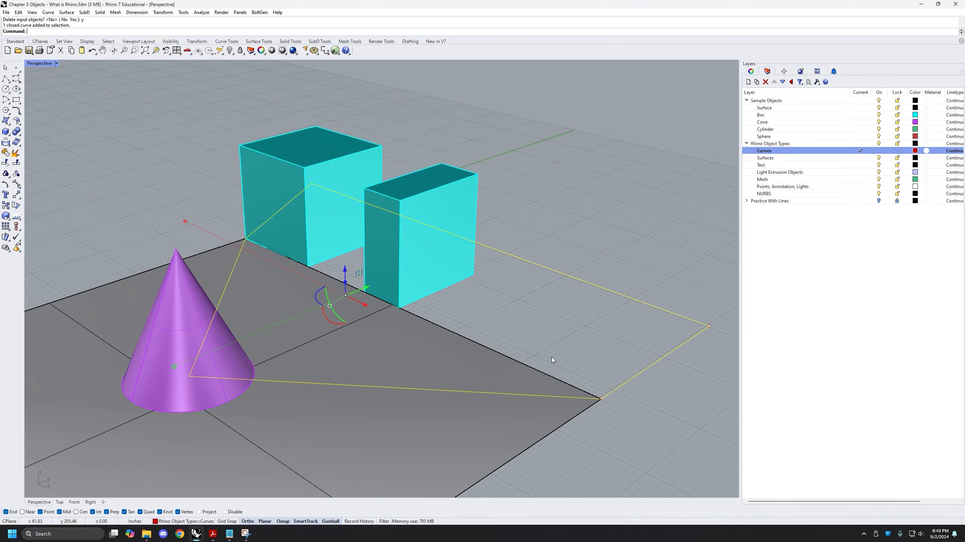
right_drag(446, 279, 472, 279)
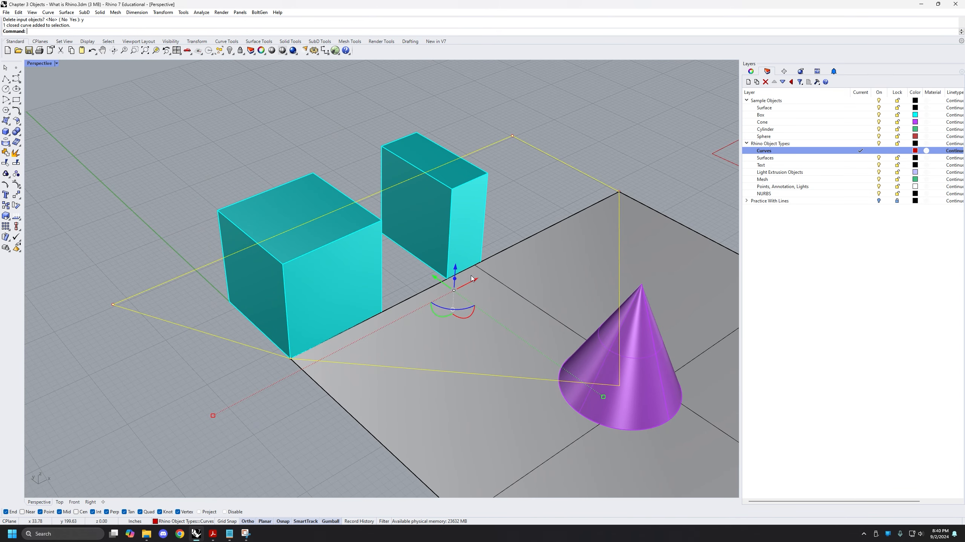
Step: Undo the projection, check the original polyline's type in the object properties, and clear the selection
scroll(380, 284, down, 3)
scroll(365, 319, up, 3)
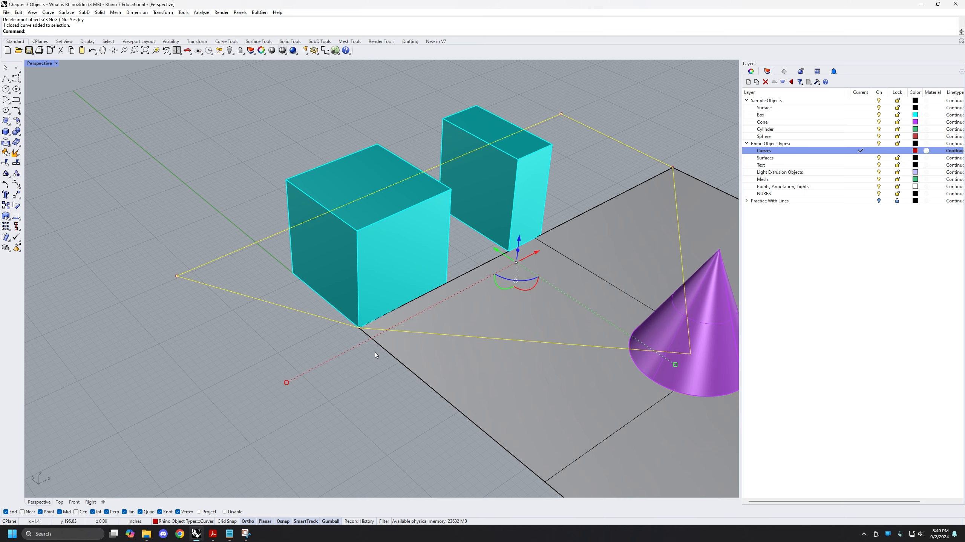
right_drag(376, 355, 289, 371)
key(ctrl+z)
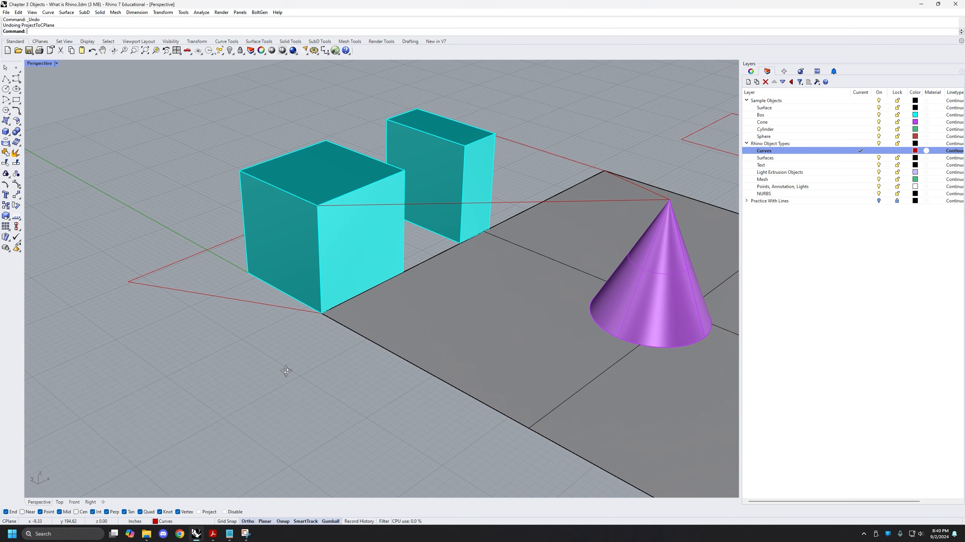
click(580, 199)
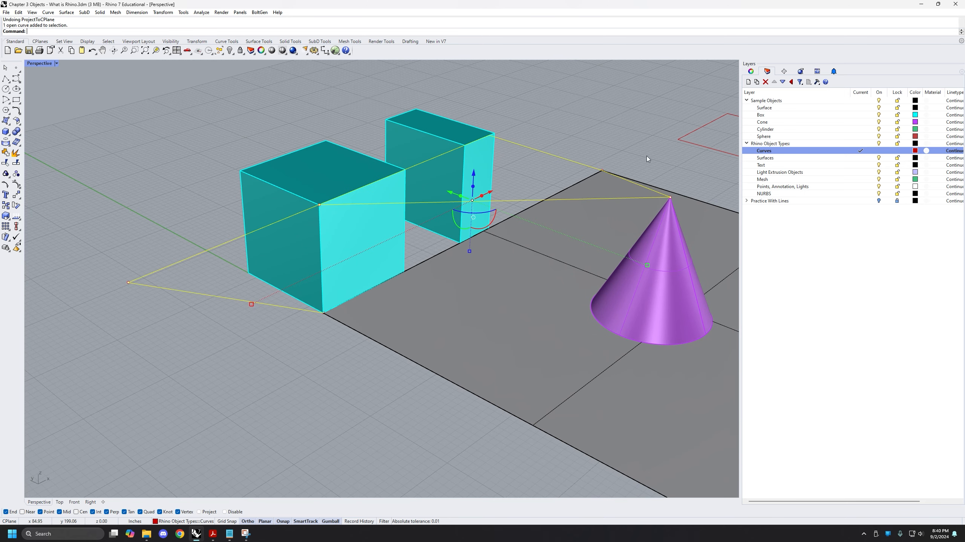
click(752, 72)
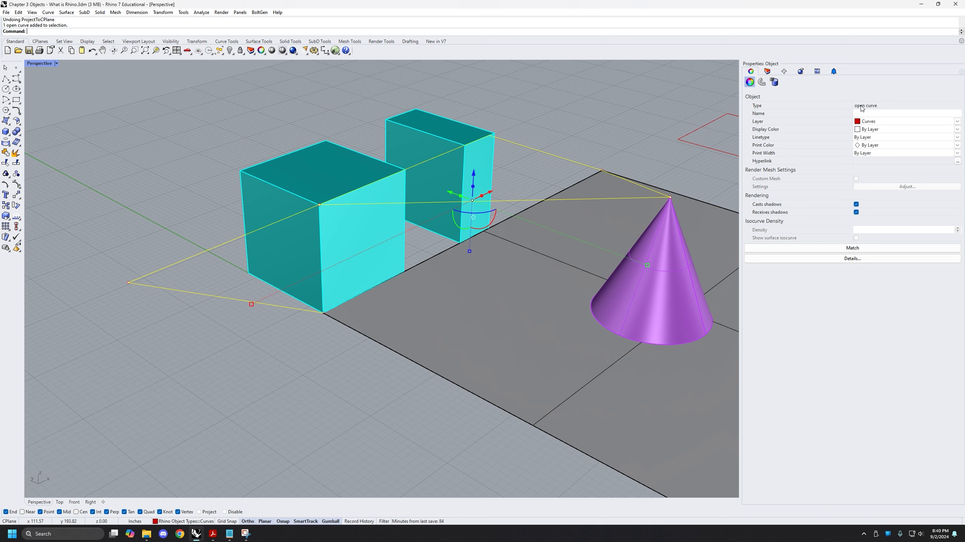
click(625, 146)
right_drag(627, 137, 621, 139)
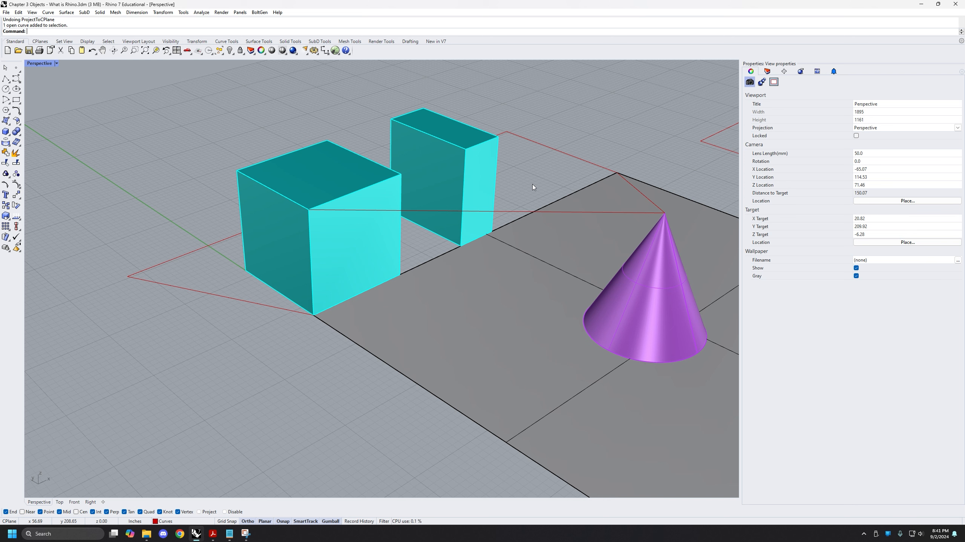
Step: Redo the ProjectToCPlane projection, toggling it to compare both versions, and examine the selected flattened polyline around the boxes
key(ctrl+y)
key(ctrl+z)
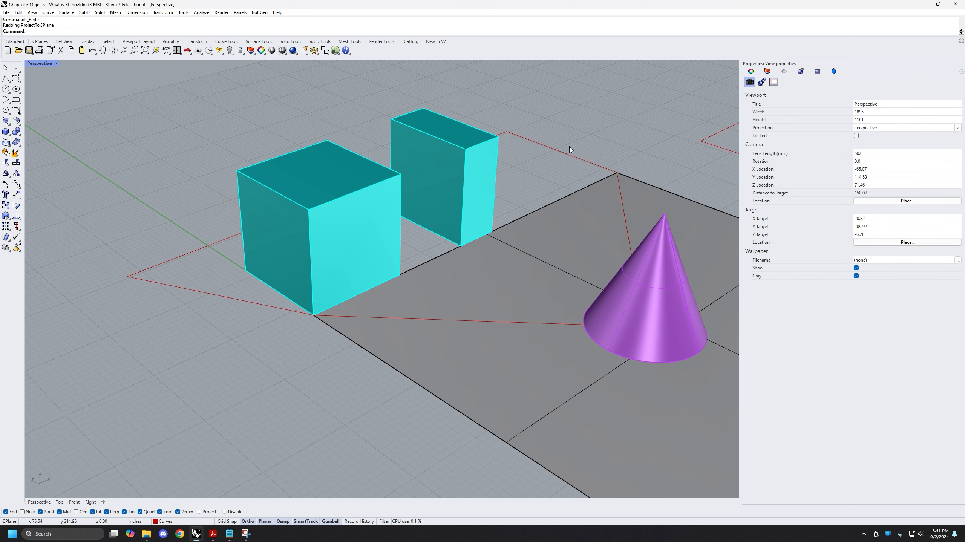
key(ctrl+y)
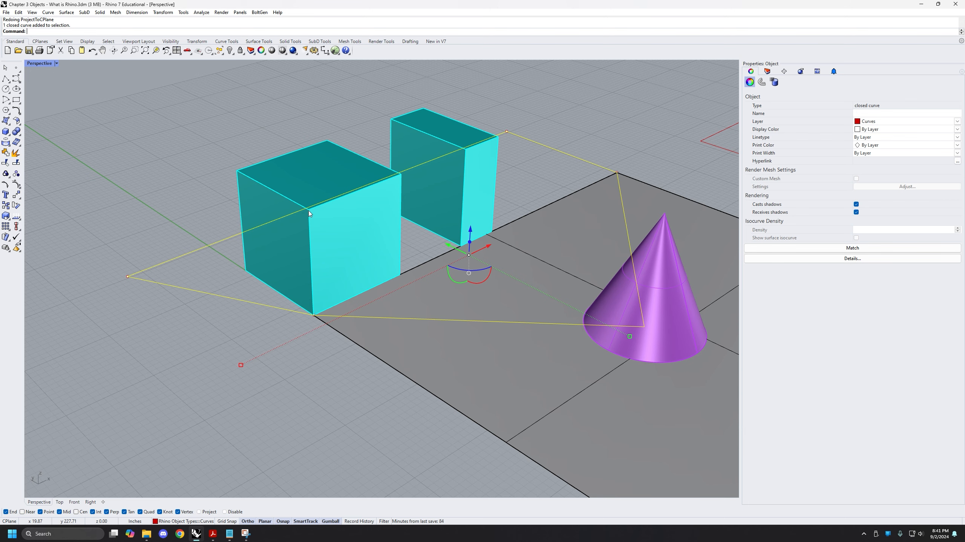
right_drag(316, 320, 331, 318)
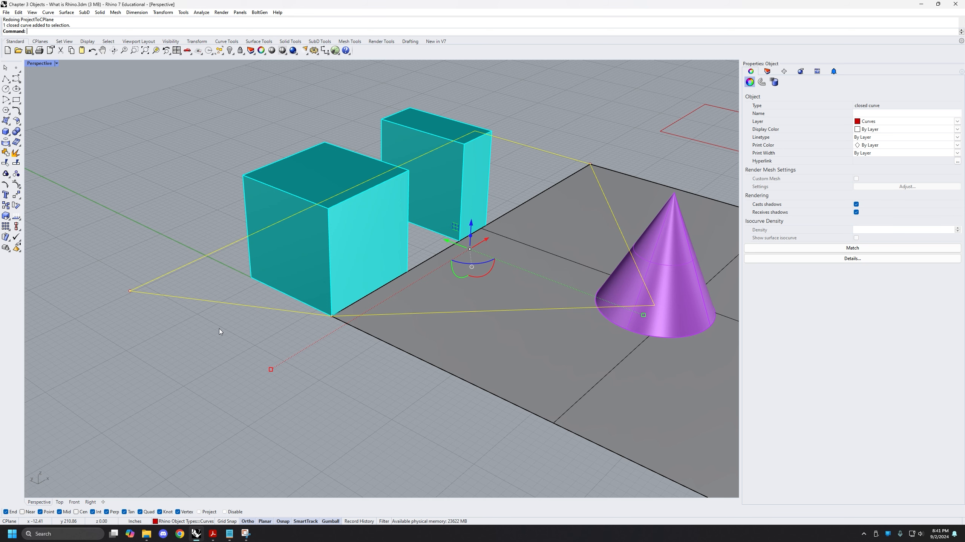
Step: Select the cluster of small curves away from the surface, zoom to the selection, and view the deselected curves from a low angle
scroll(443, 302, down, 5)
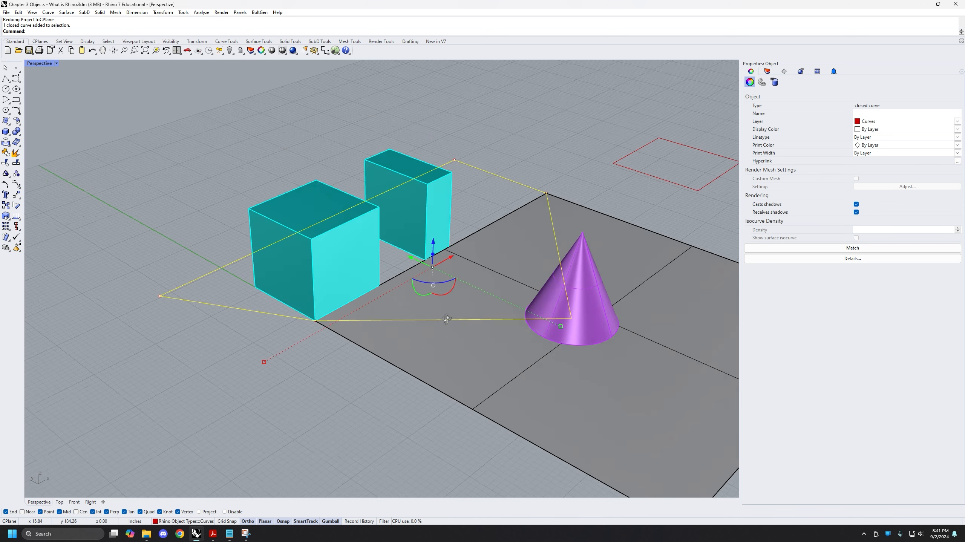
scroll(443, 302, down, 1)
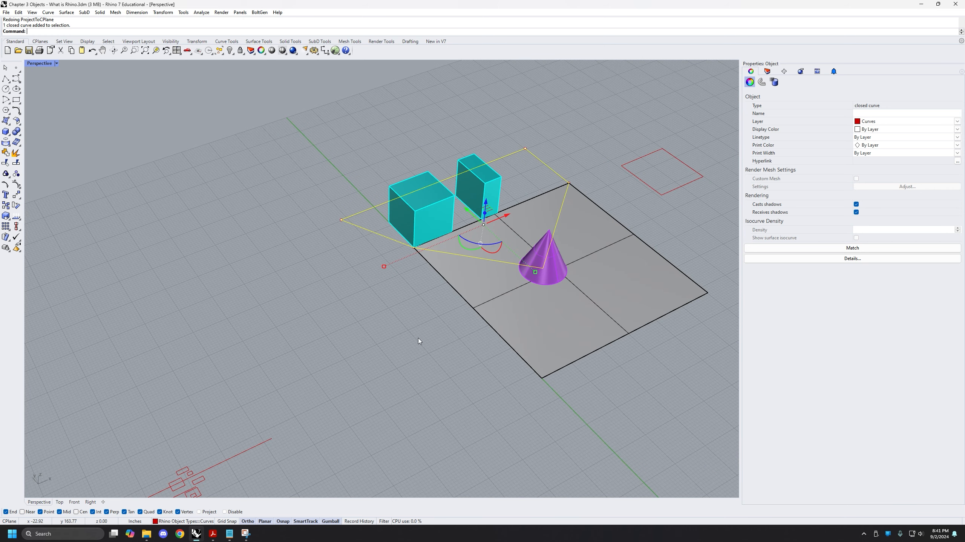
scroll(418, 329, down, 1)
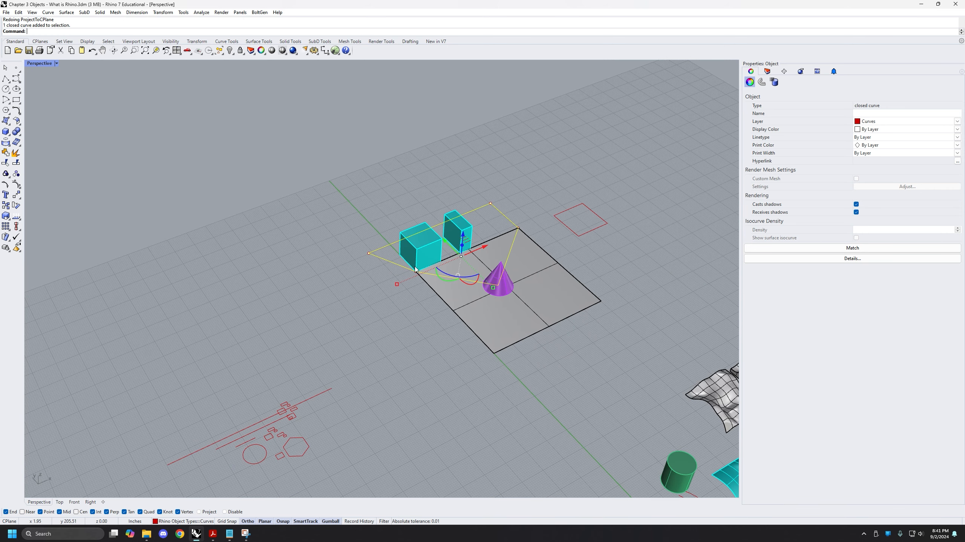
scroll(412, 309, up, 3)
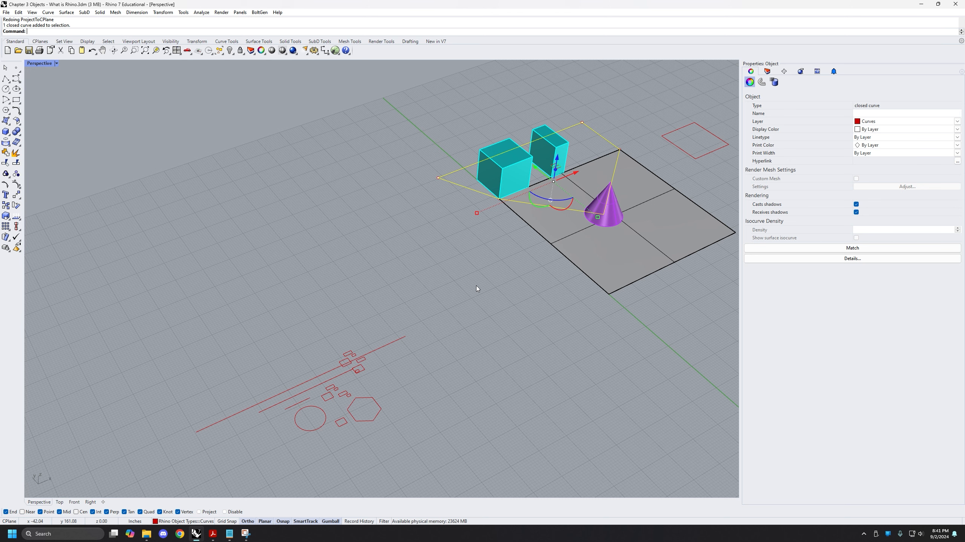
right_drag(477, 288, 435, 366)
drag(284, 285, 392, 419)
scroll(438, 398, up, 3)
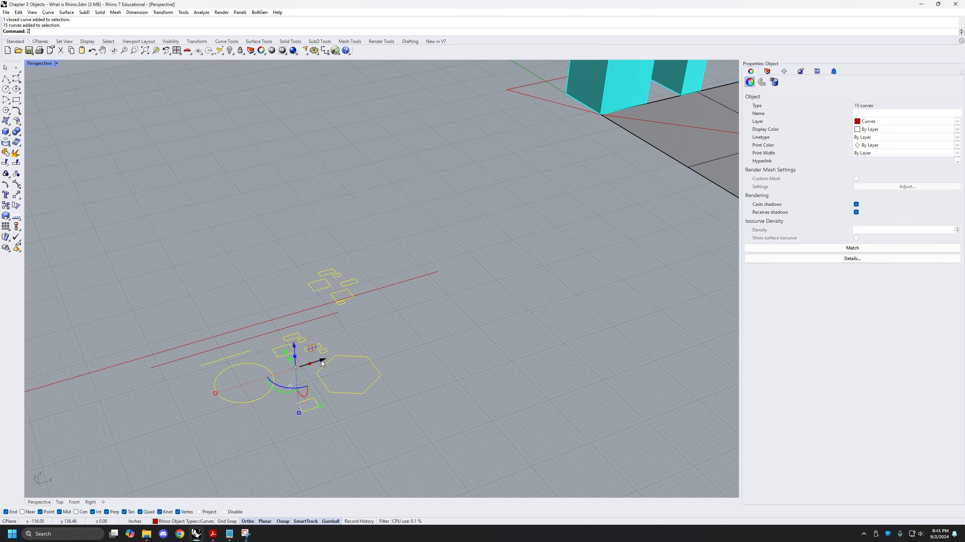
text(S)
key(Return)
key(Escape)
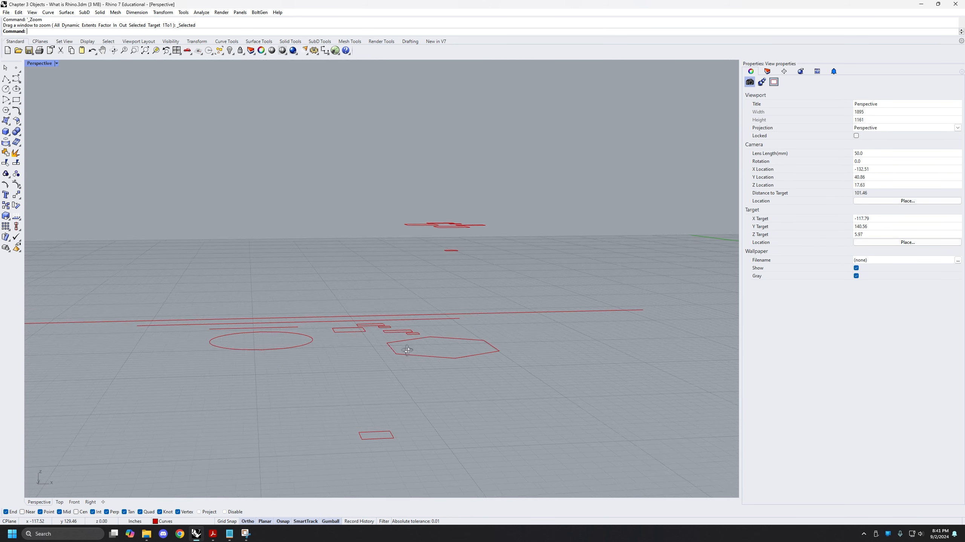
right_drag(408, 350, 472, 202)
Step: Raise one rectangle in the floating group vertically above its neighbours and clear the selection
click(465, 234)
drag(452, 197, 451, 154)
click(547, 208)
mouse_move(560, 217)
right_down()
mouse_move(575, 219)
mouse_move(560, 215)
right_up()
Step: Select the floating rectangles and the one below the grid, and flatten them with ProjectToCPlane, choosing Yes to delete the input objects
mouse_move(391, 185)
mouse_down()
mouse_move(496, 278)
mouse_move(378, 198)
mouse_up()
drag(373, 163, 505, 281)
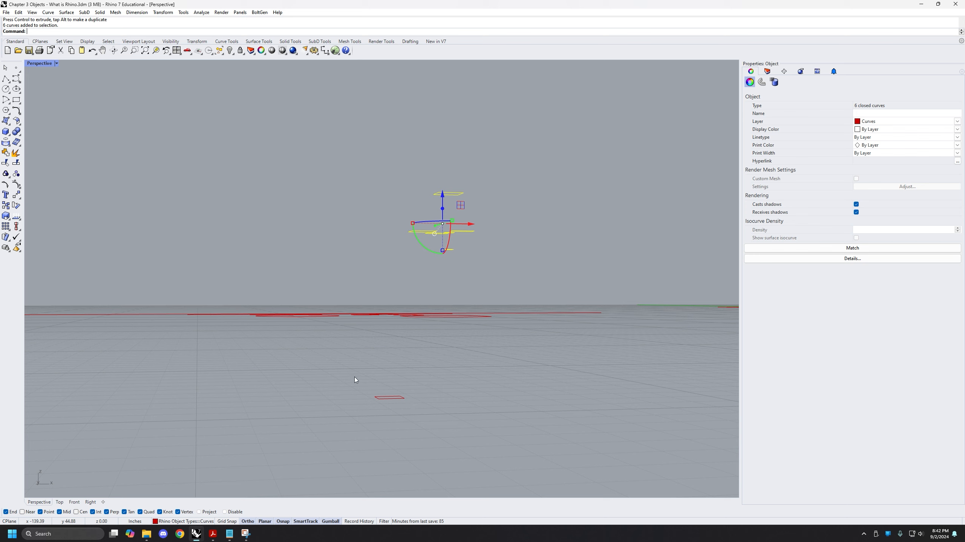
drag(350, 371, 441, 429)
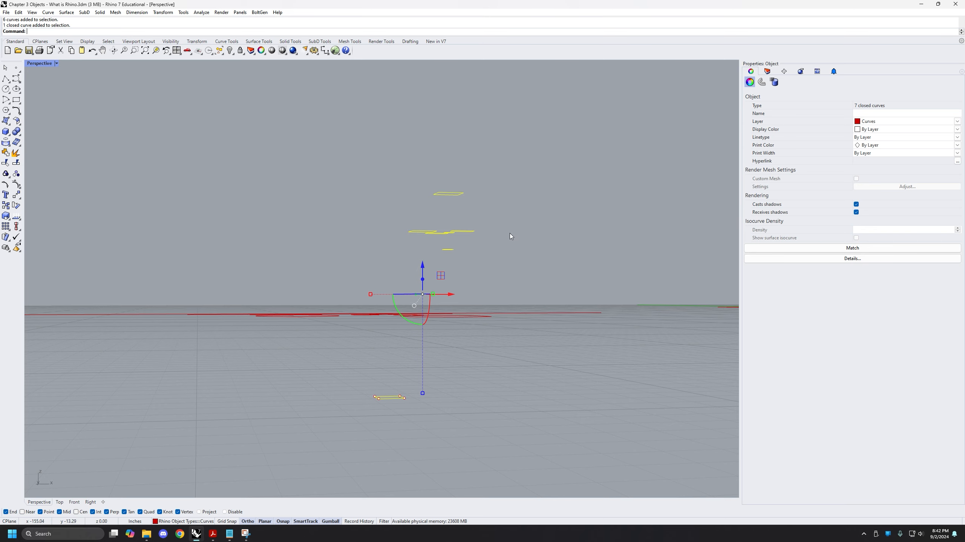
right_drag(512, 236, 524, 273)
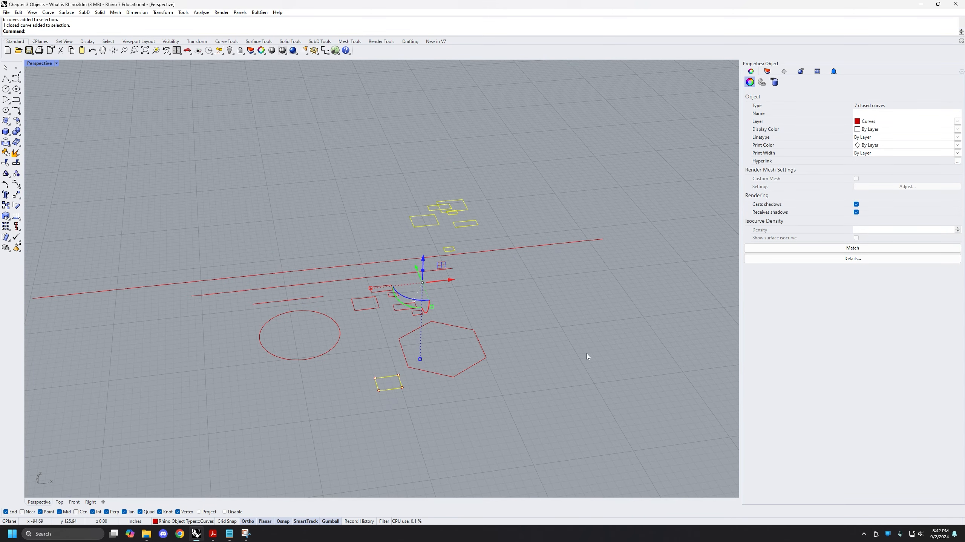
text(ProjectToCPlane)
key(Return)
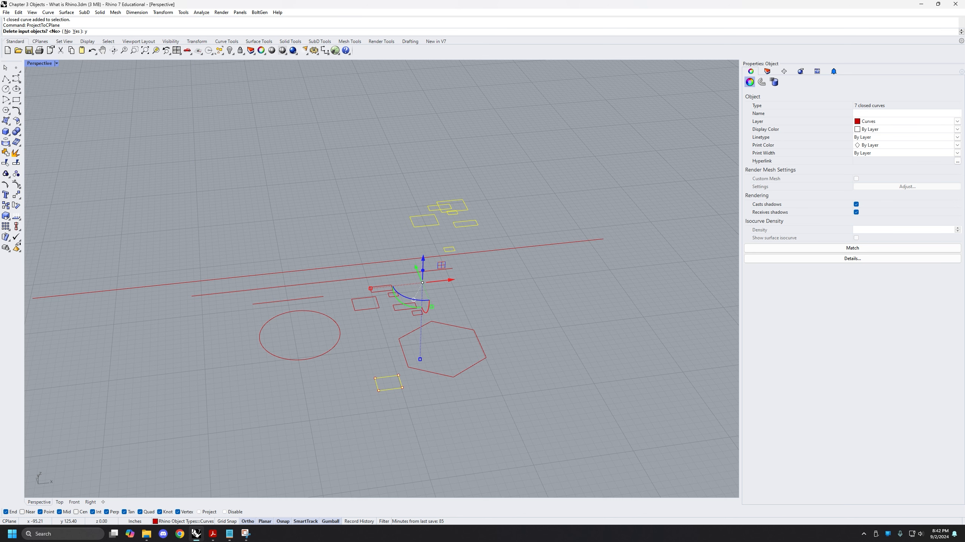
key(Return)
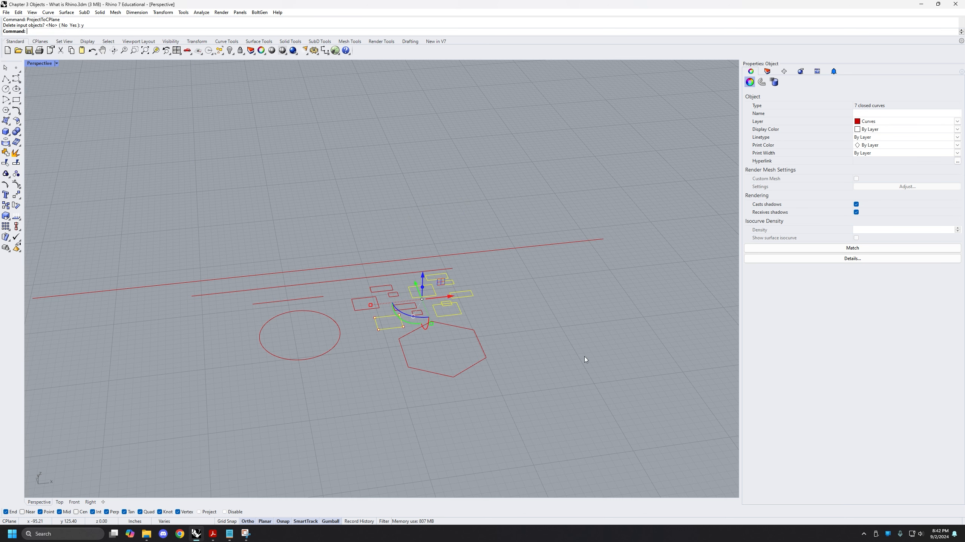
Step: Clear the selection and examine the flattened curves up close and from farther away in relation to the boxes
scroll(429, 322, up, 4)
click(400, 394)
shift+right_drag(418, 354, 414, 388)
scroll(420, 272, down, 8)
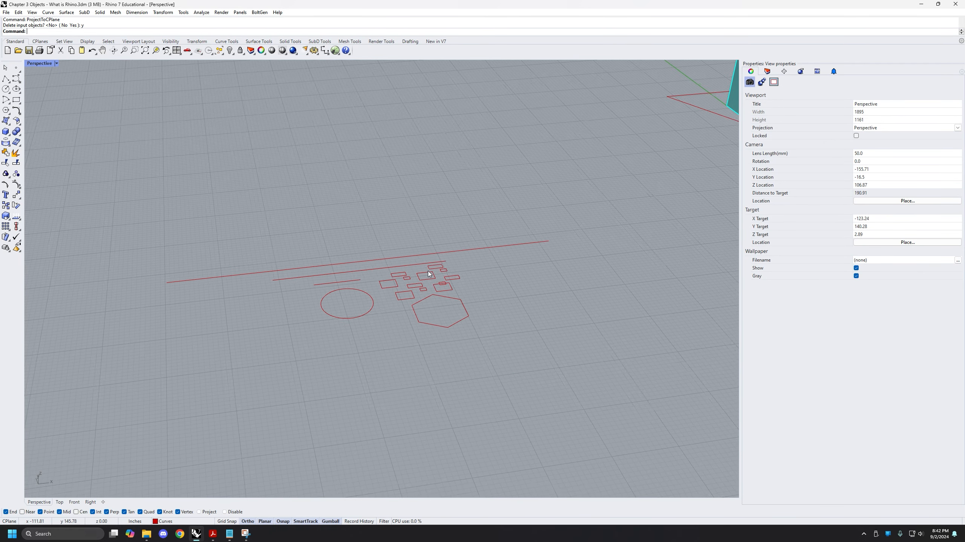
shift+right_drag(428, 274, 387, 324)
scroll(392, 304, down, 5)
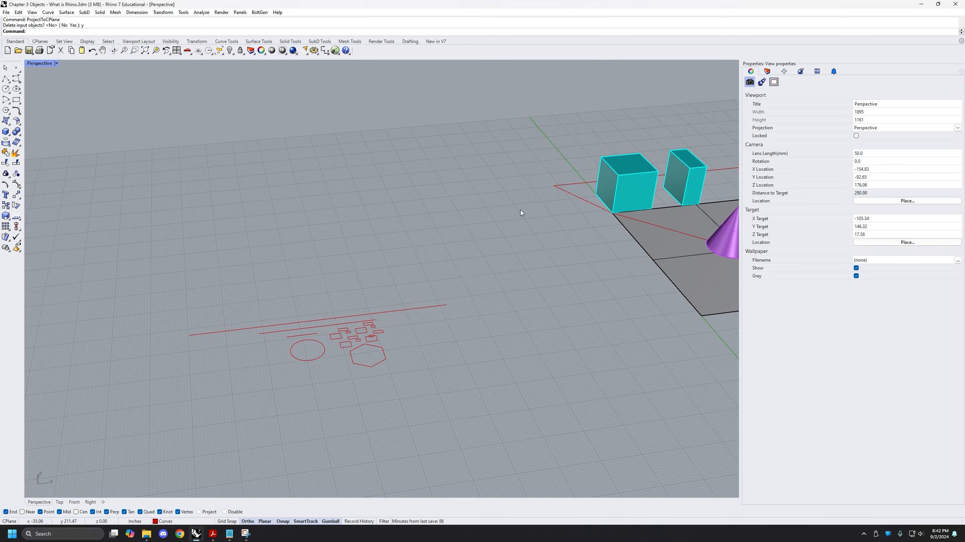
scroll(474, 288, down, 2)
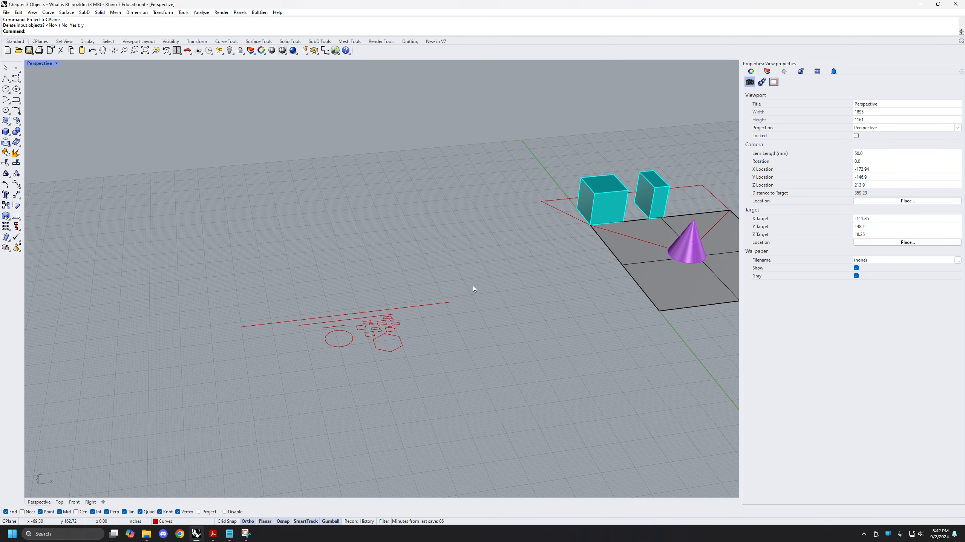
Step: Restore the four-viewport layout and set all viewports to the Shaded display mode
double_click(34, 64)
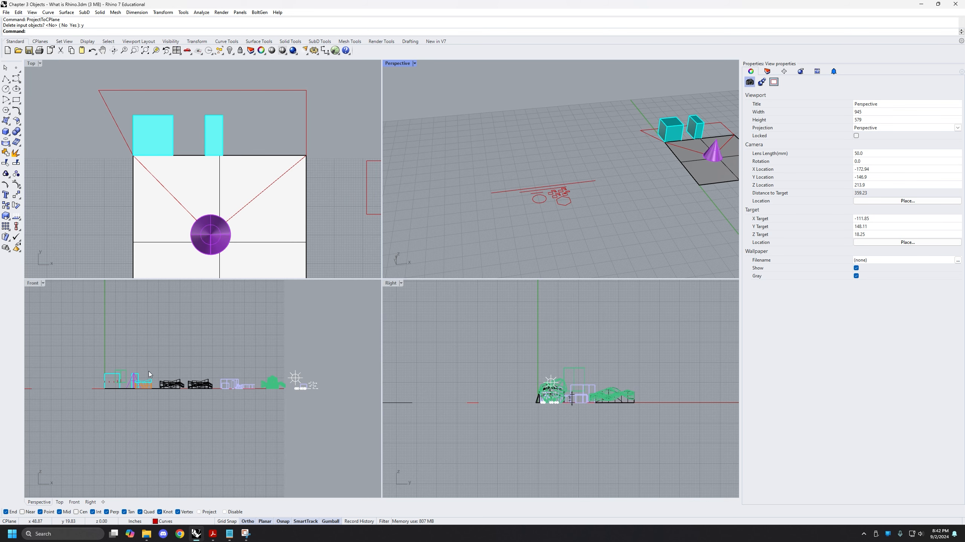
right_drag(138, 323, 140, 340)
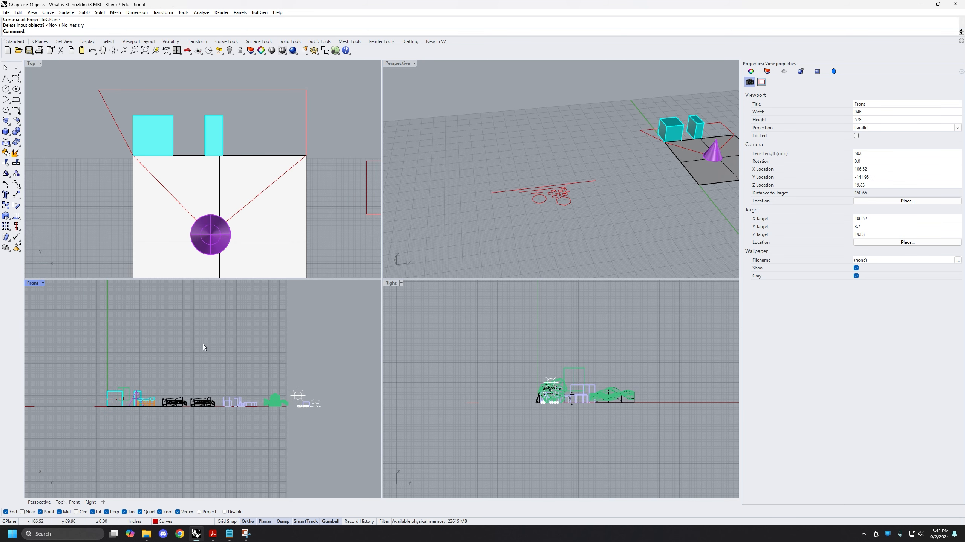
right_drag(301, 210, 283, 201)
shift+right_drag(470, 204, 479, 202)
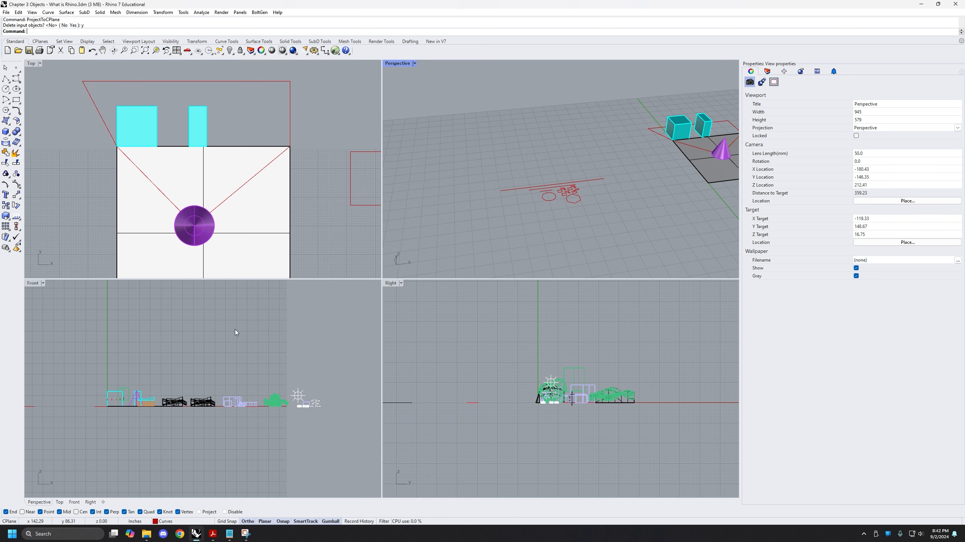
right_drag(133, 348, 149, 347)
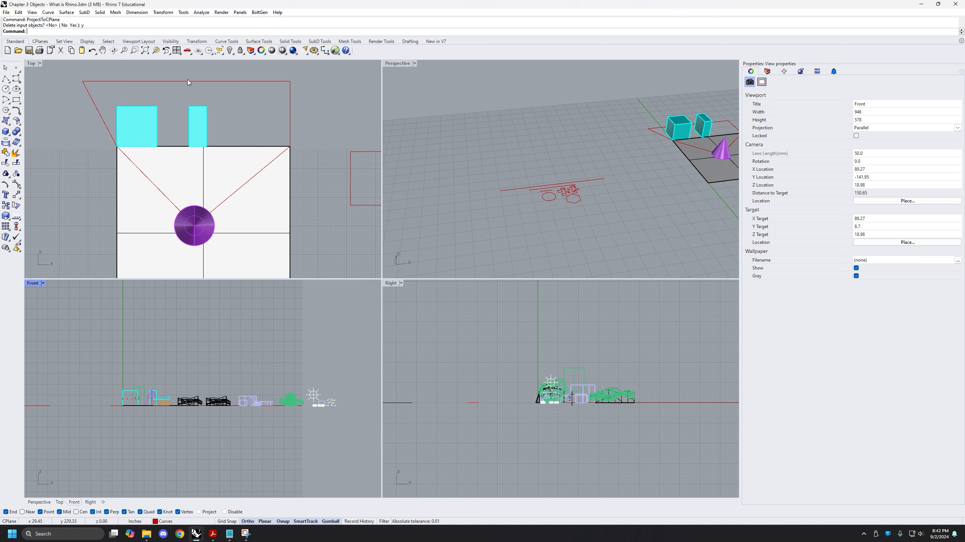
click(284, 53)
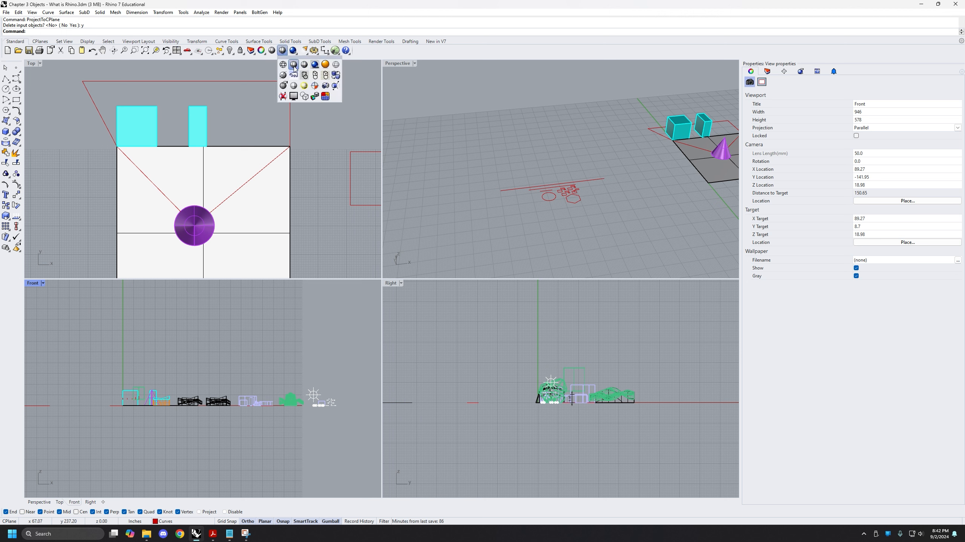
click(294, 65)
click(489, 387)
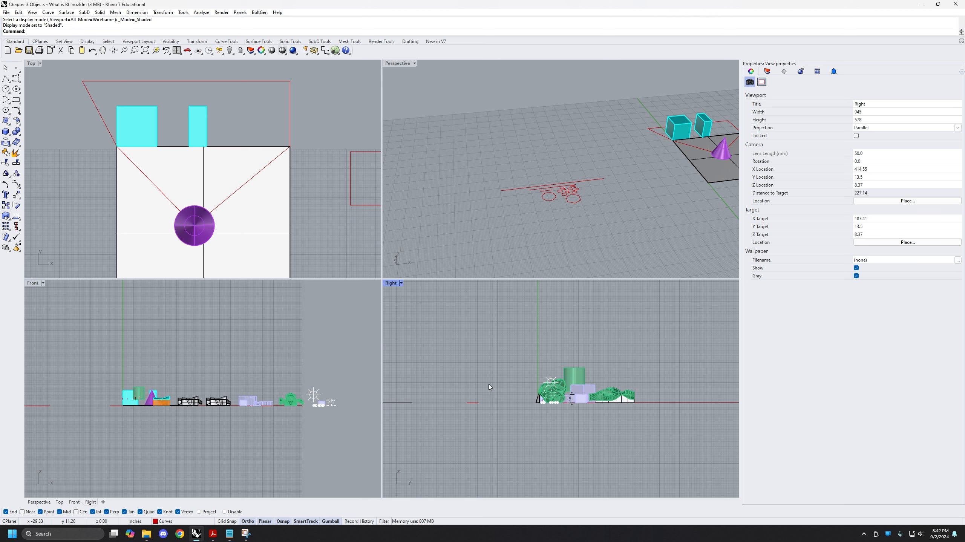
Step: In the Top view, start a polyline at the cone's tip and snap it to the white square's lower-left corner and the first gridded surface's corner
scroll(243, 165, down, 2)
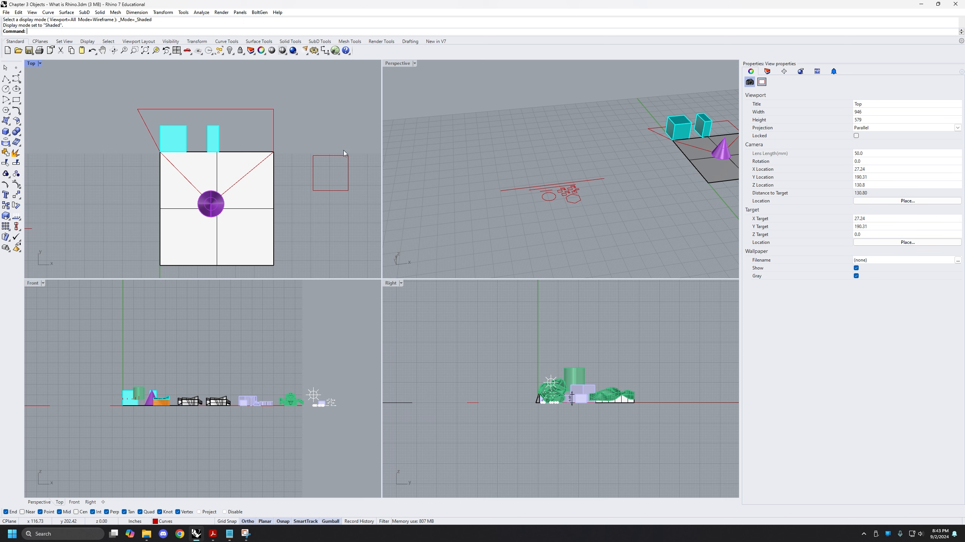
click(5, 78)
scroll(162, 223, down, 2)
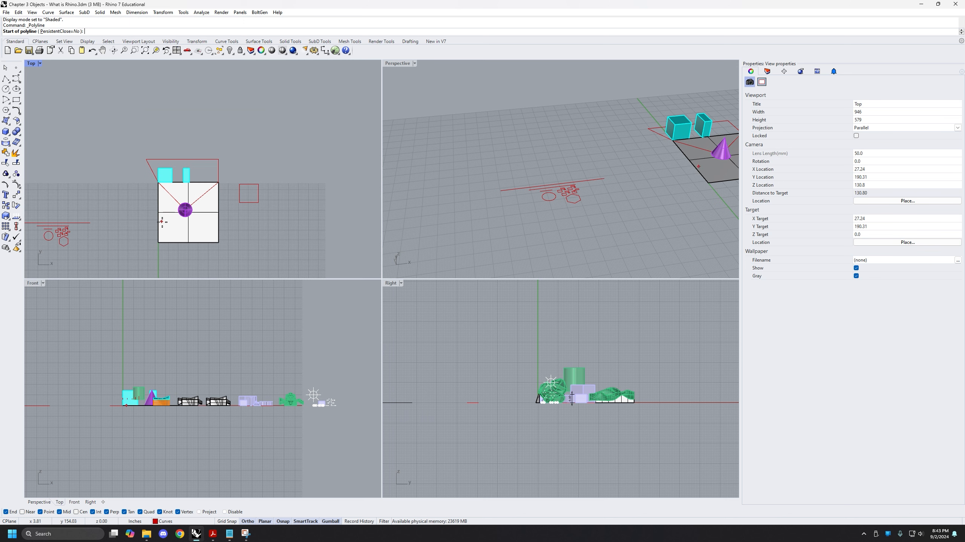
scroll(162, 222, down, 2)
scroll(187, 144, up, 4)
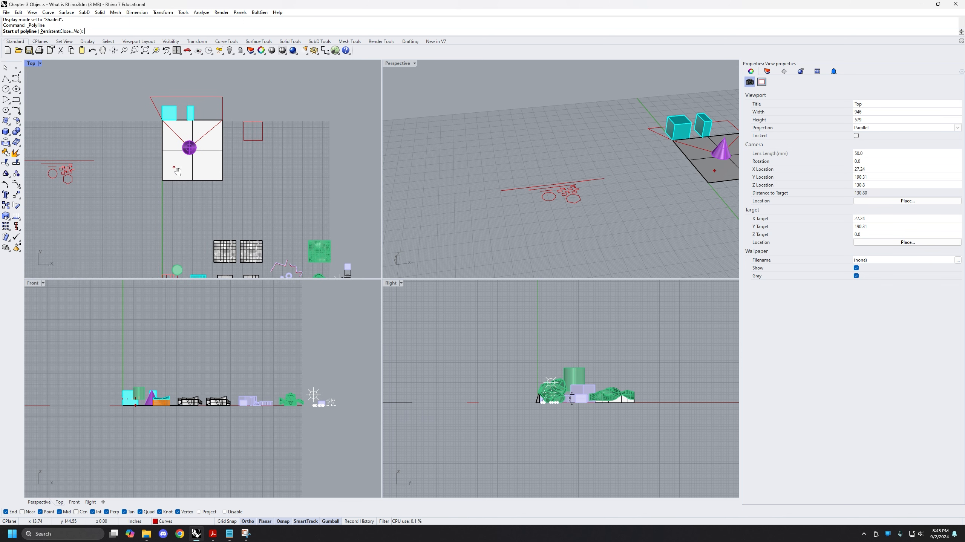
click(193, 143)
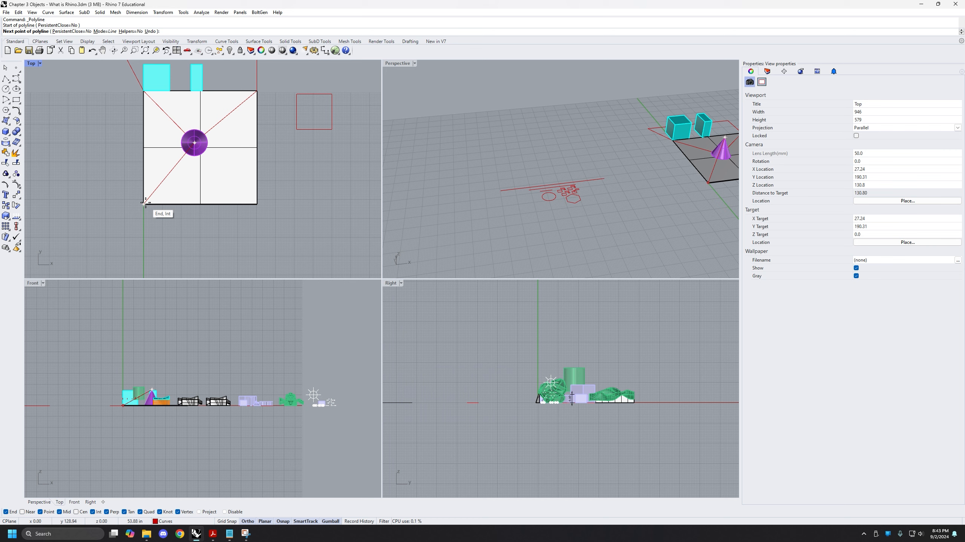
click(145, 202)
scroll(172, 217, down, 2)
click(210, 225)
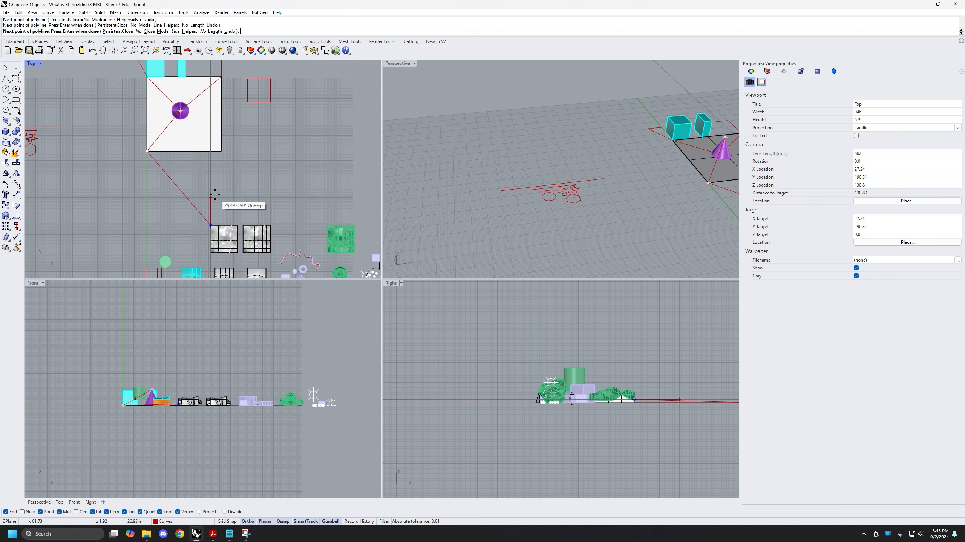
Step: Continue the polyline through the extrusion objects and the narrow box's upper corner, and finish it at the white square's lower-left corner
right_drag(306, 229, 297, 207)
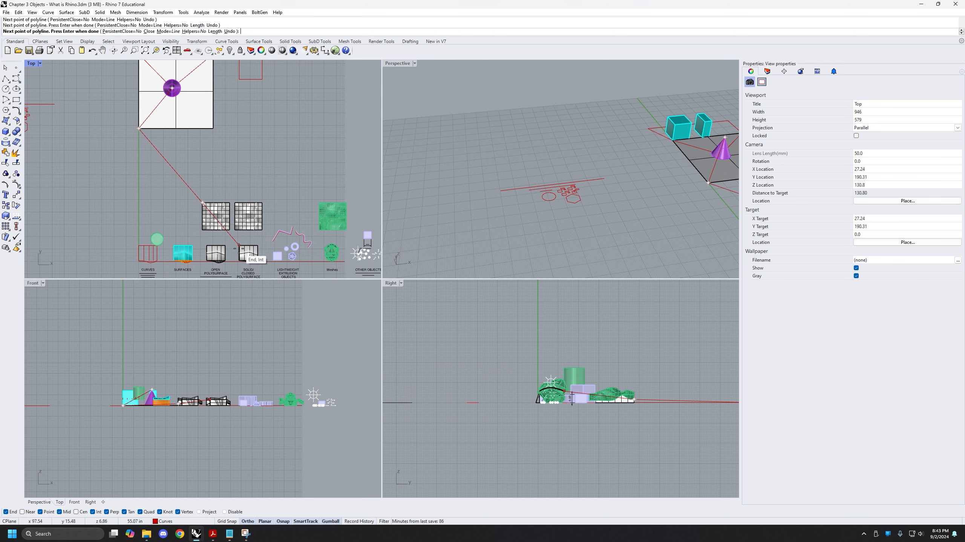
click(273, 251)
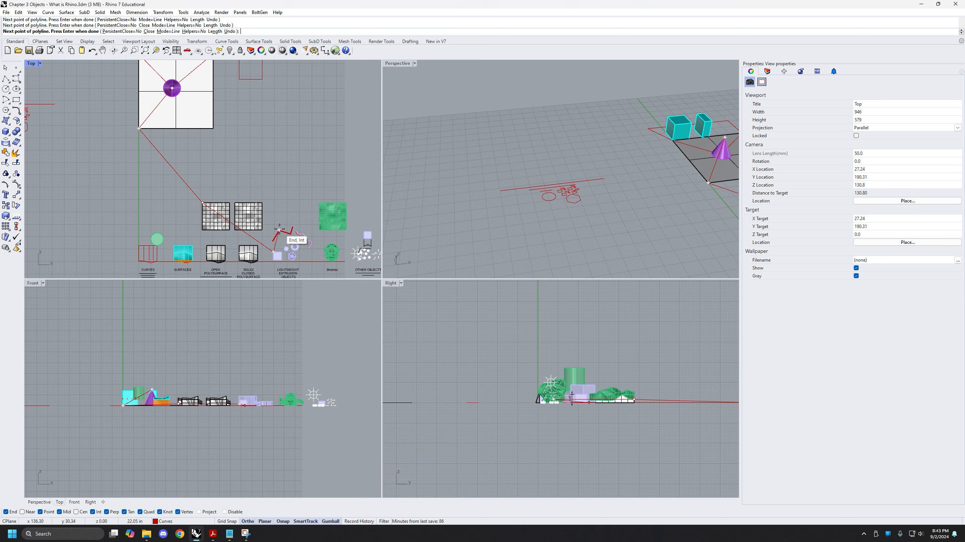
click(279, 228)
right_drag(279, 110, 281, 182)
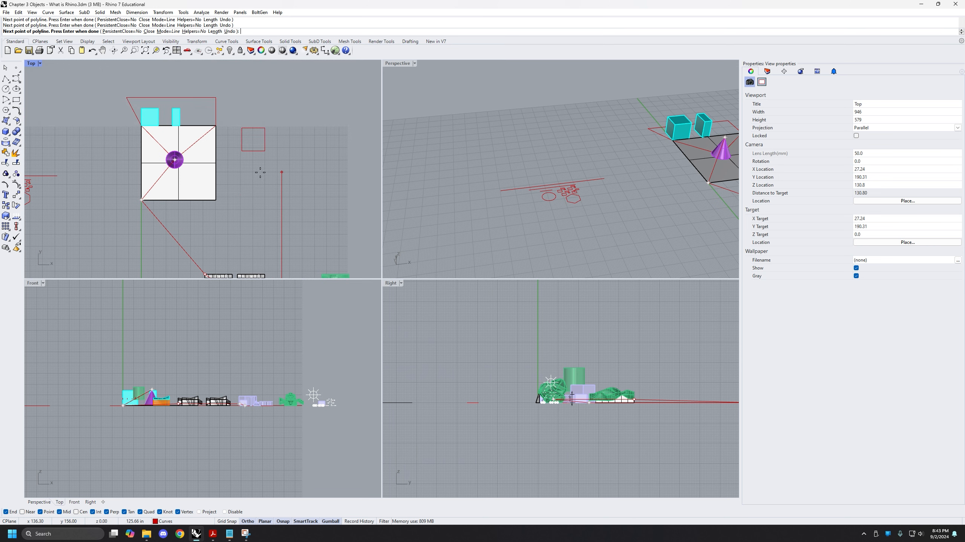
click(180, 107)
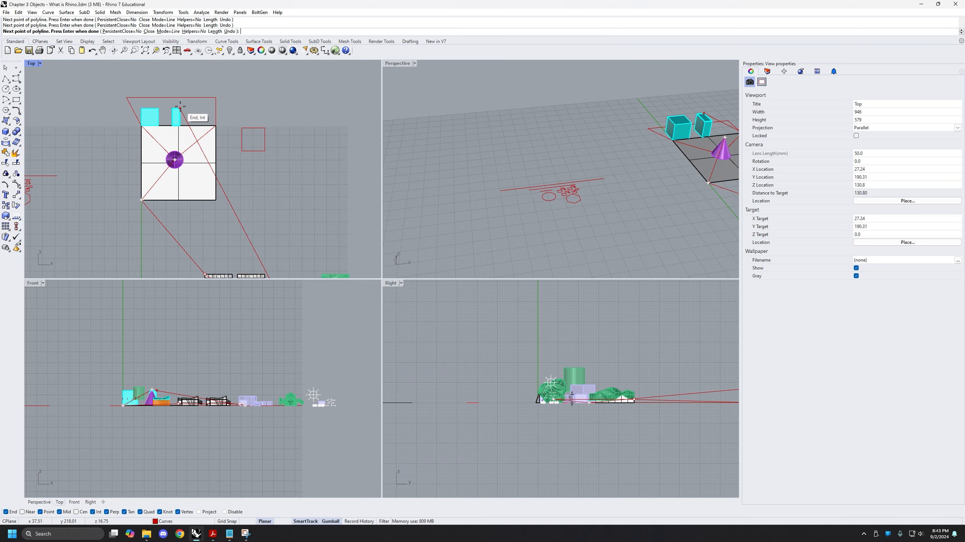
click(143, 200)
right_drag(173, 239, 179, 206)
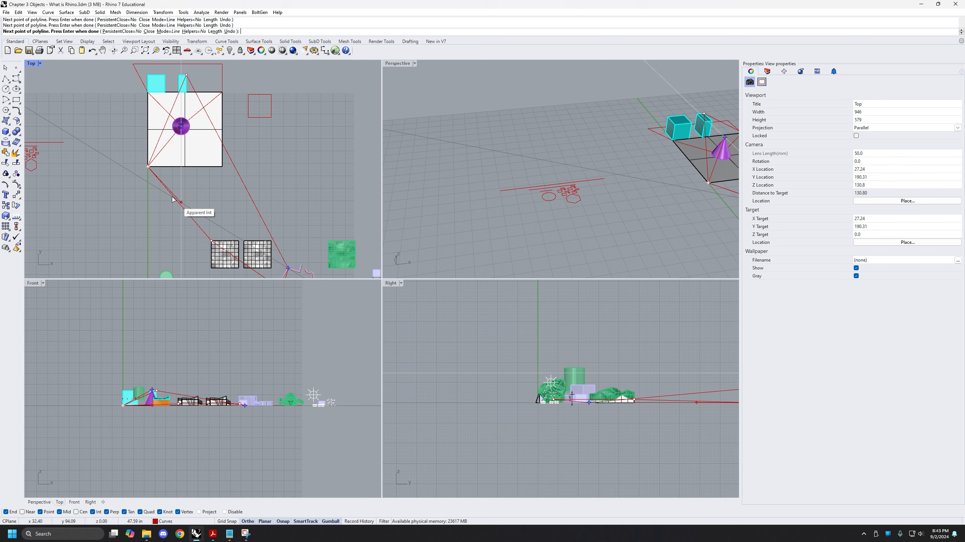
key(Return)
Step: Select the new polyline, examine its changing heights in the Top, Right and Perspective views, and undo it
drag(200, 209, 173, 217)
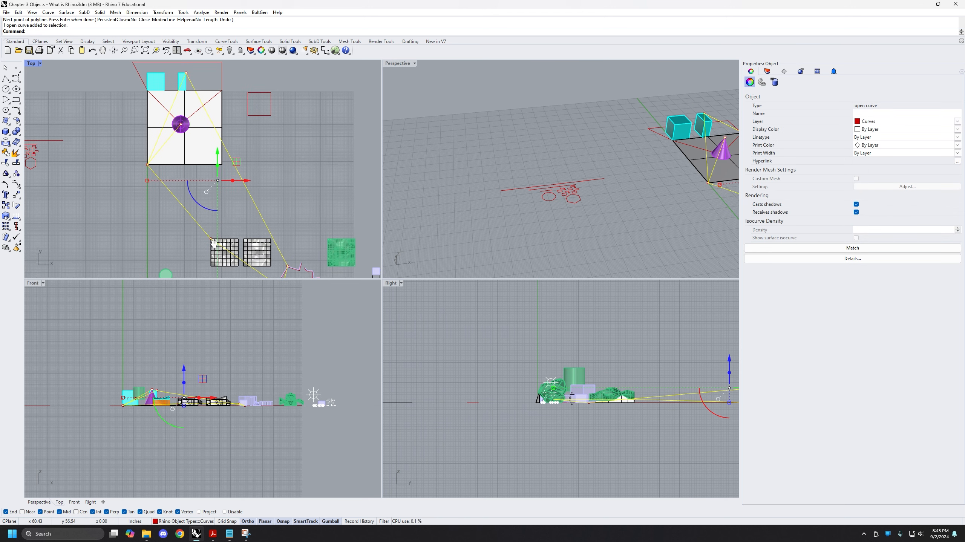
right_drag(262, 277, 251, 245)
right_drag(186, 64, 203, 99)
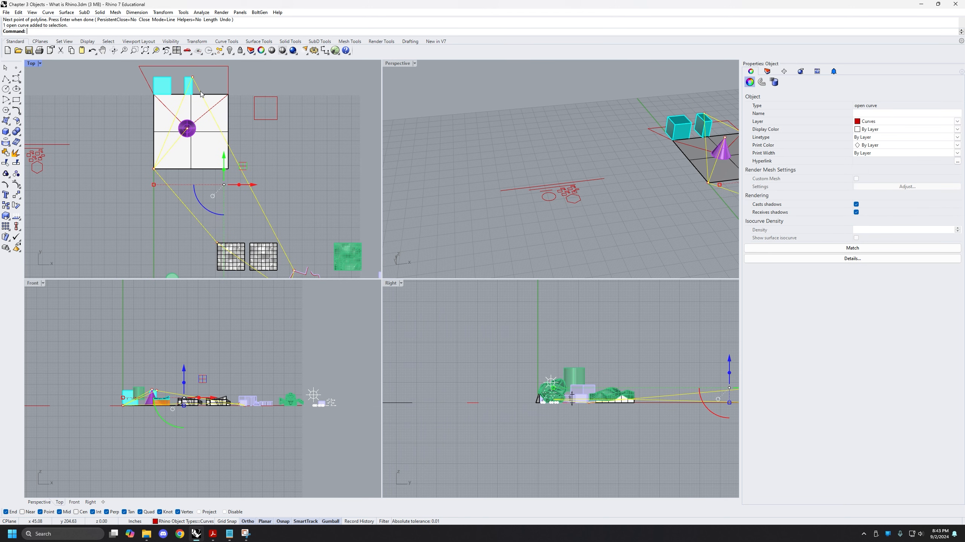
right_drag(163, 172, 154, 153)
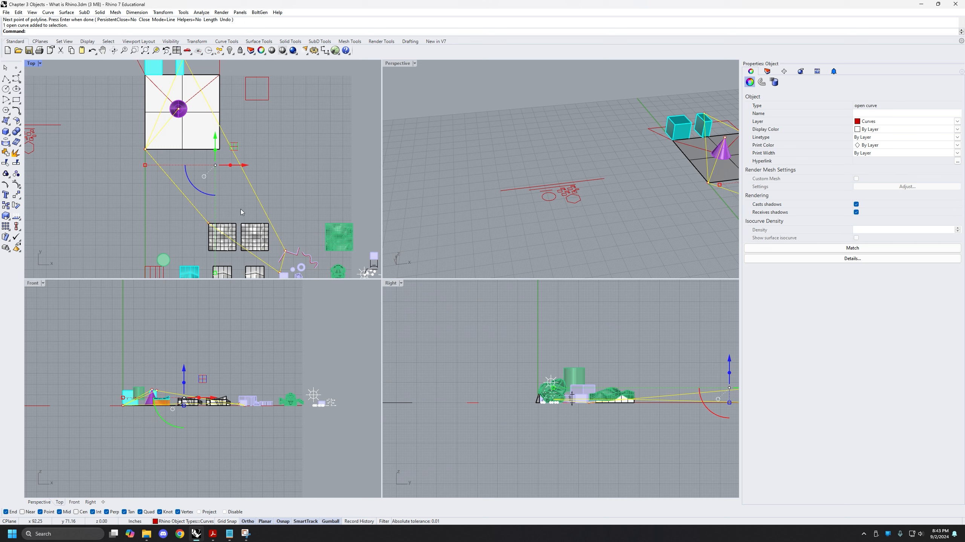
right_drag(622, 403, 530, 386)
right_drag(586, 154, 538, 237)
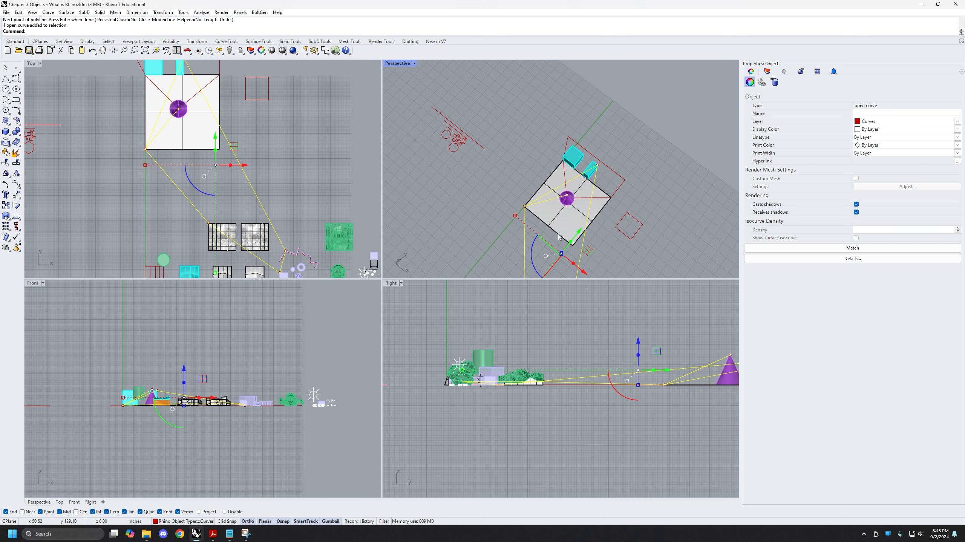
click(517, 180)
click(524, 227)
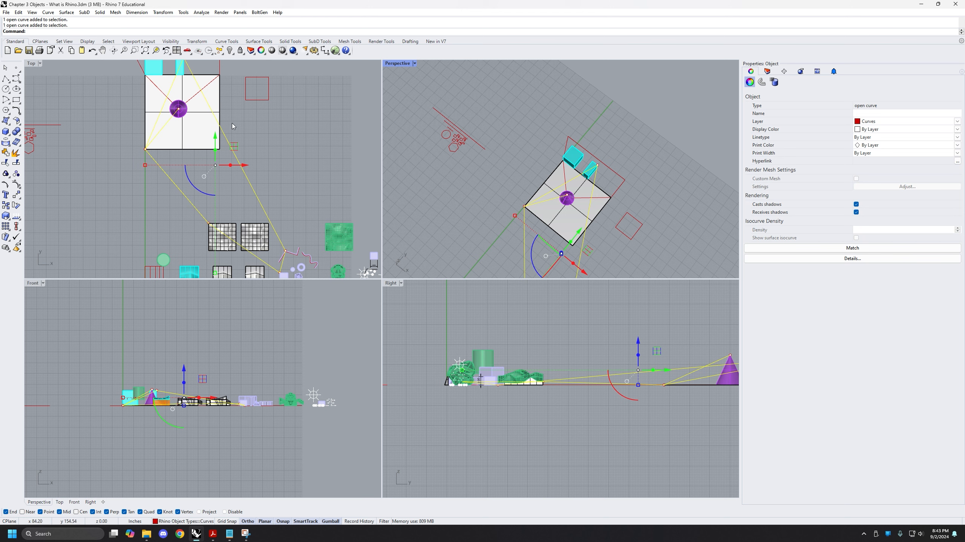
right_drag(256, 133, 280, 165)
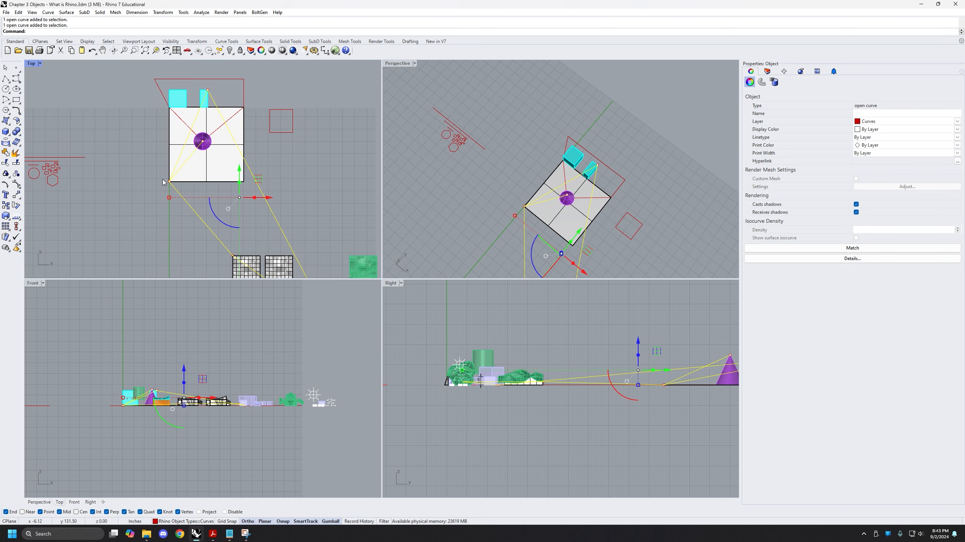
key(ctrl+z)
Step: Start a new polyline in the Top view from the wide box's lower-right corner through the white square's lower-left corner to the first gridded surface's corner
scroll(137, 154, down, 3)
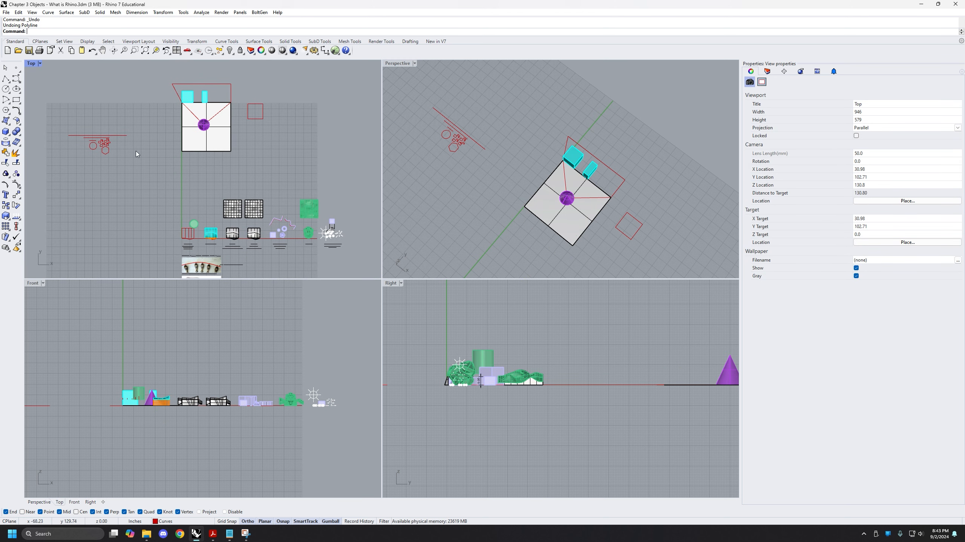
click(5, 79)
right_drag(181, 155, 181, 167)
scroll(187, 132, up, 3)
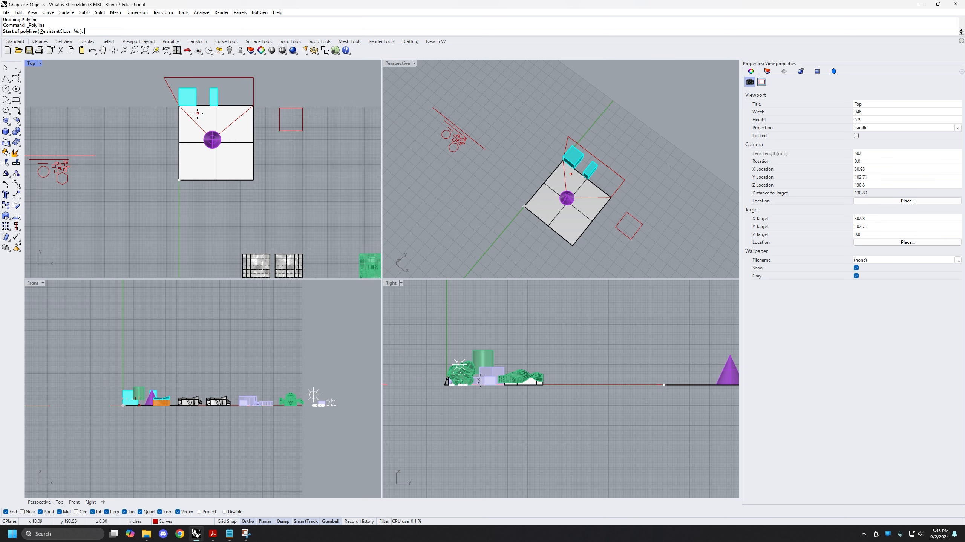
click(197, 105)
scroll(179, 181, down, 1)
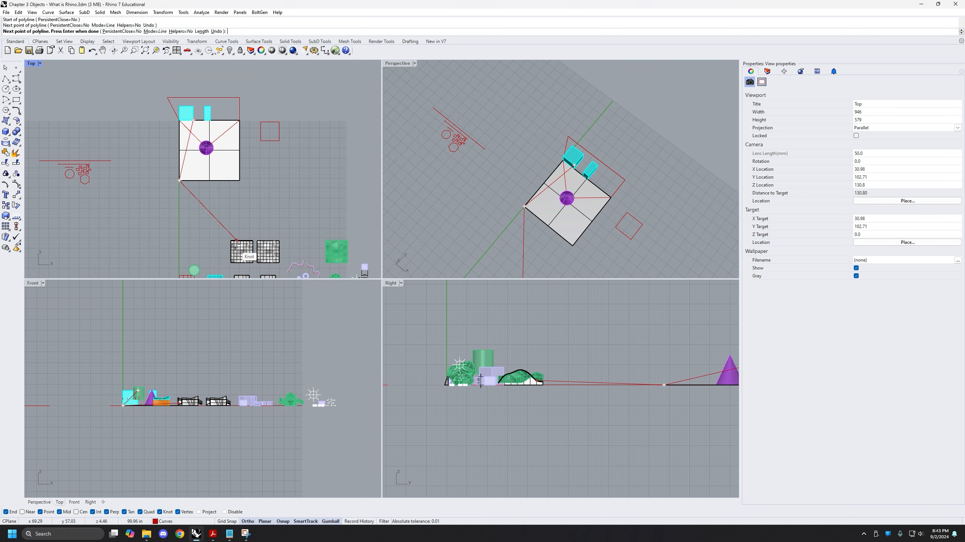
click(236, 238)
scroll(251, 239, down, 1)
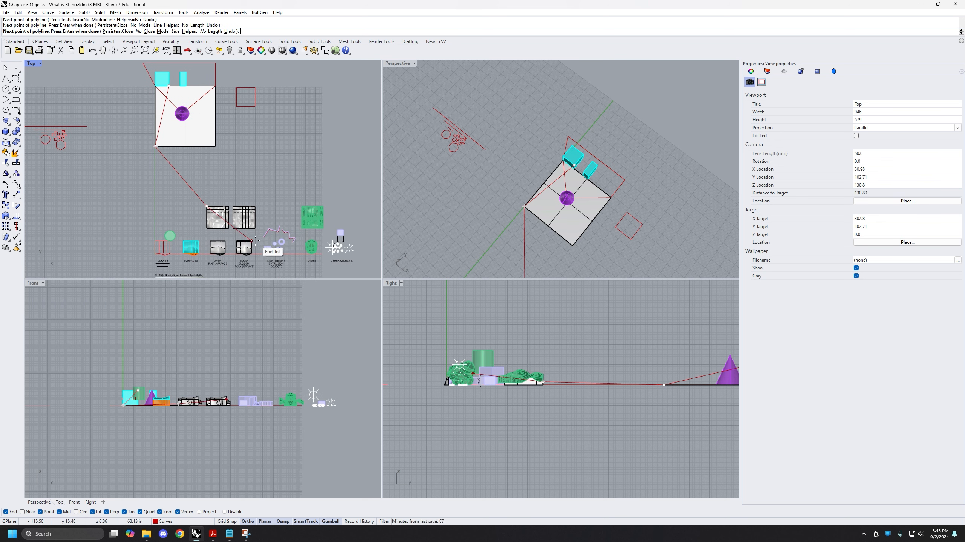
Step: Continue the polyline through the closed polysurface, zigzag extrusion, second gridded surface and white square's lower-right corner, finishing at the wide box's corner
click(252, 240)
click(269, 229)
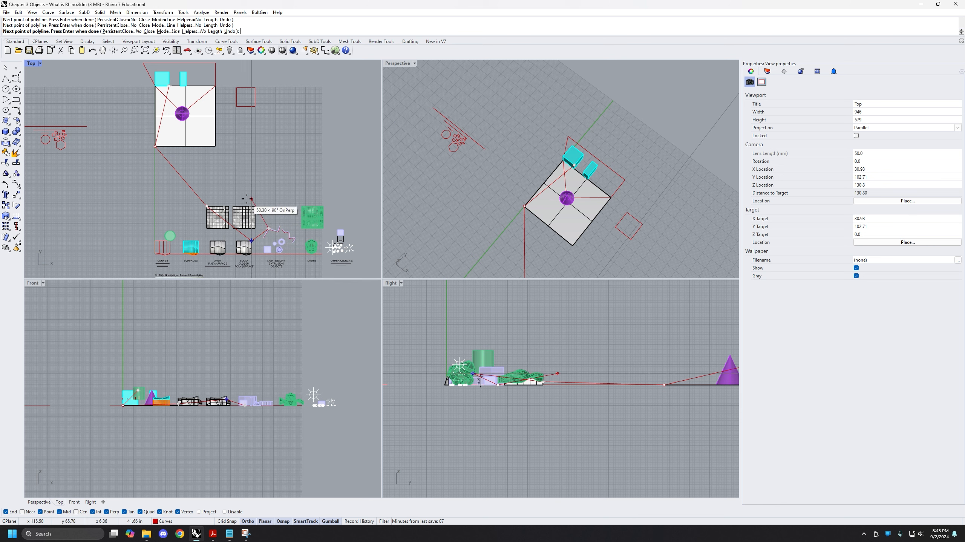
scroll(253, 203, down, 1)
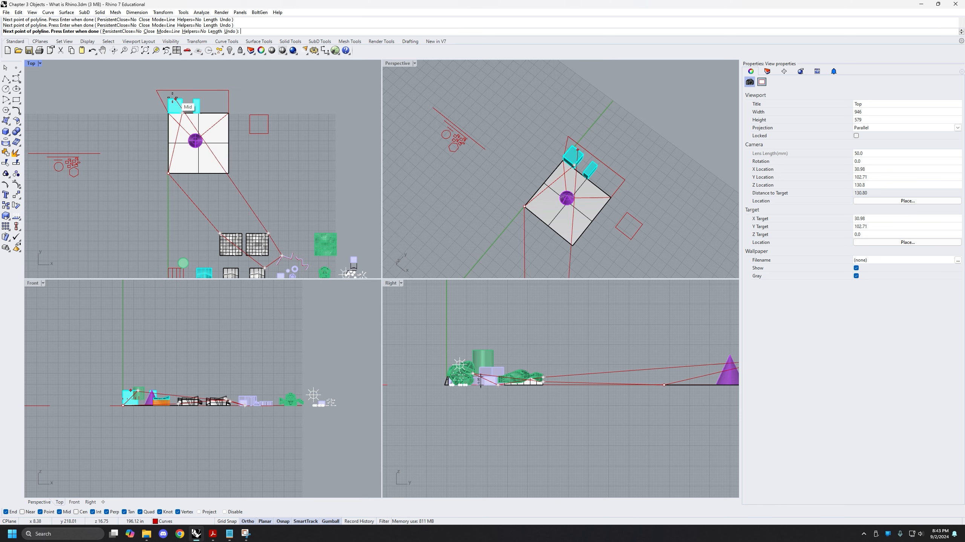
scroll(184, 113, up, 3)
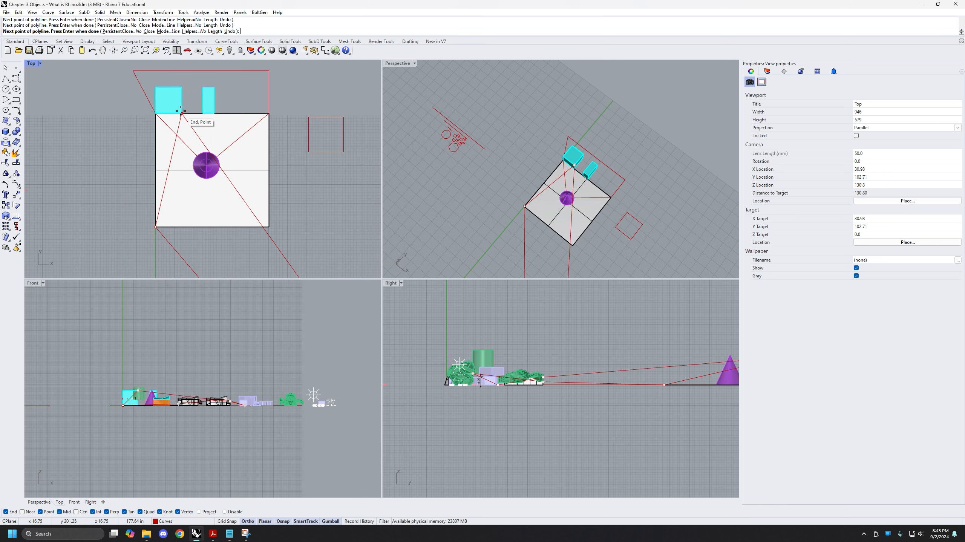
click(269, 225)
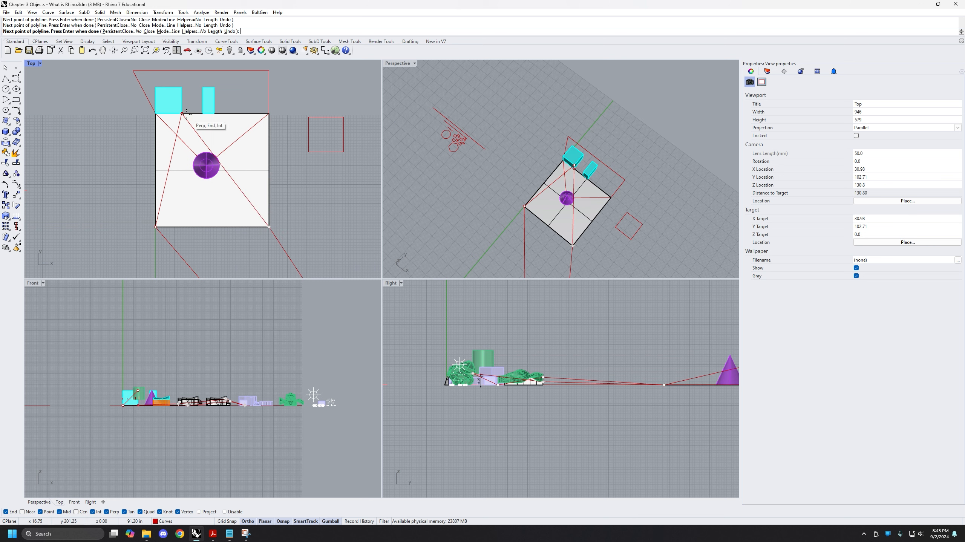
key(Return)
Step: Select the finished polyline and examine how its points differ in height in the Perspective and Right views
scroll(566, 212, down, 6)
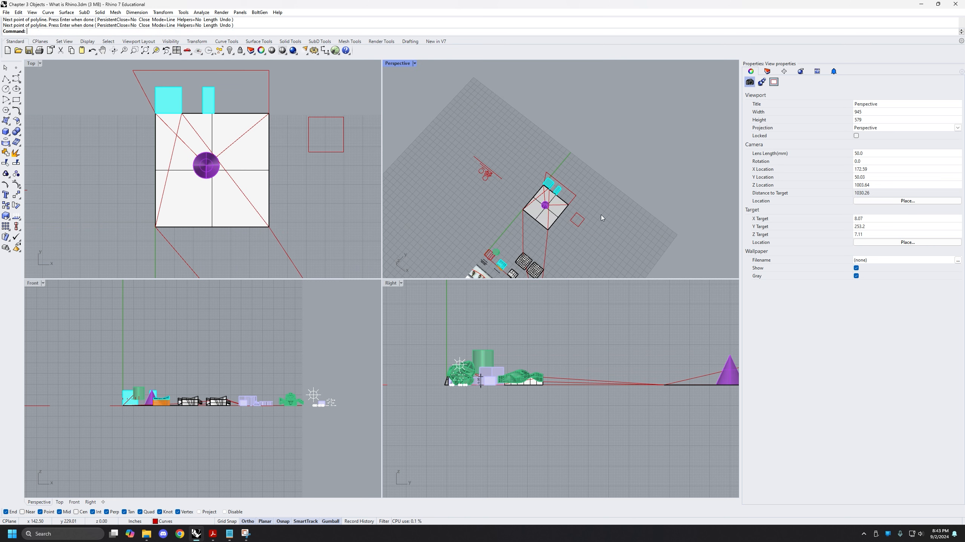
right_drag(601, 216, 518, 195)
click(502, 227)
scroll(497, 228, up, 6)
right_drag(550, 224, 704, 199)
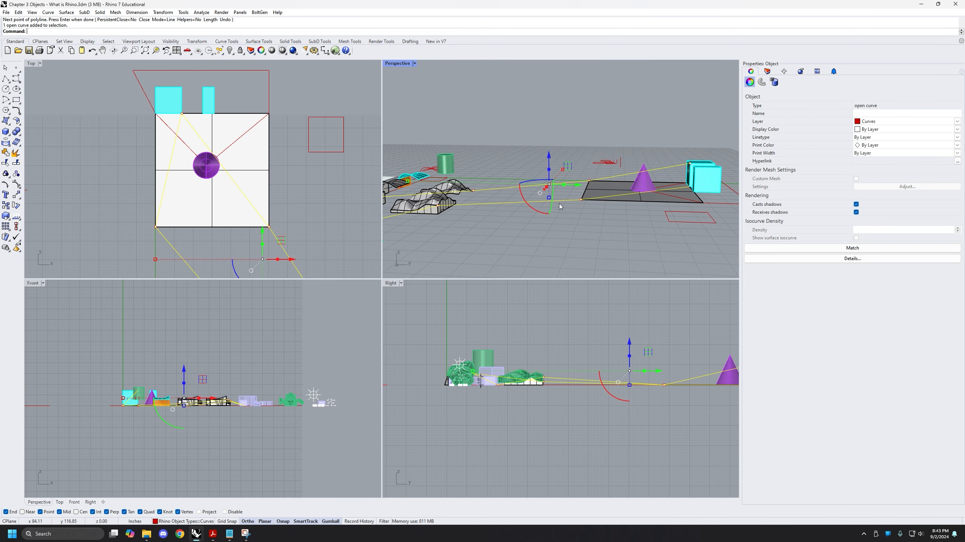
scroll(559, 203, down, 4)
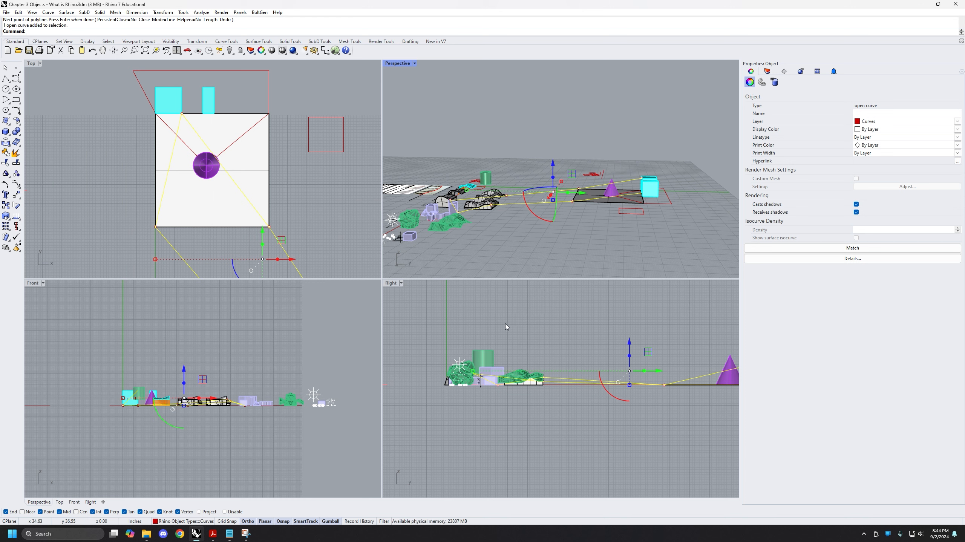
right_drag(506, 326, 504, 342)
scroll(560, 345, down, 4)
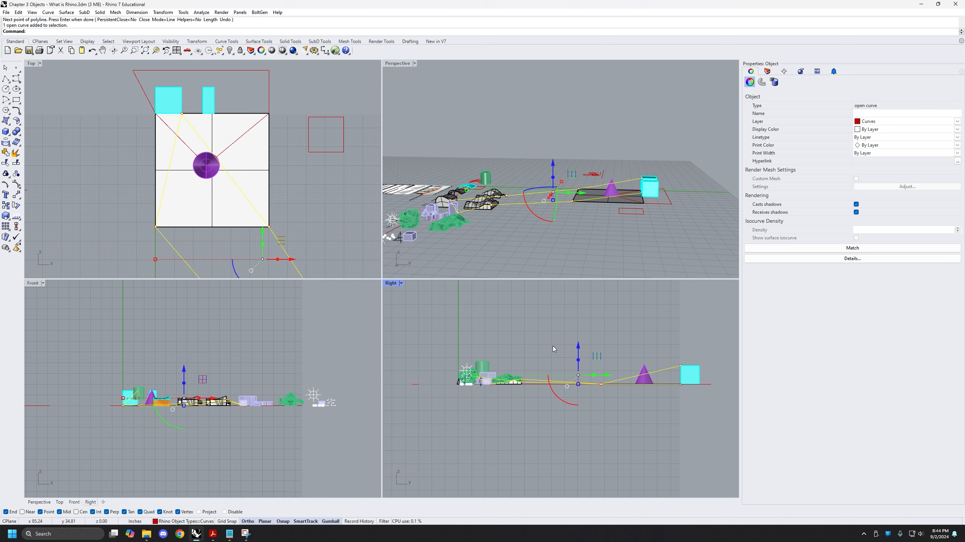
scroll(560, 354, down, 2)
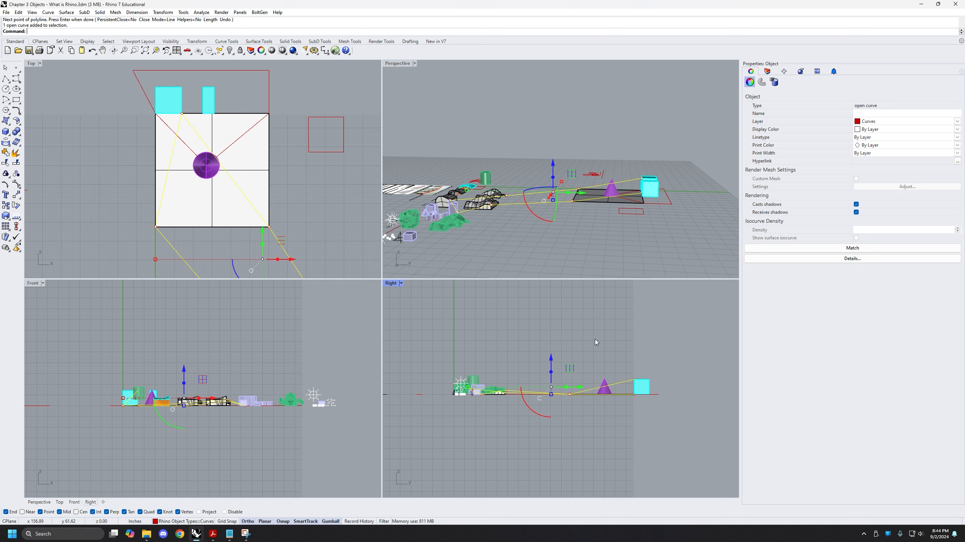
right_drag(523, 213, 536, 225)
right_drag(471, 189, 481, 203)
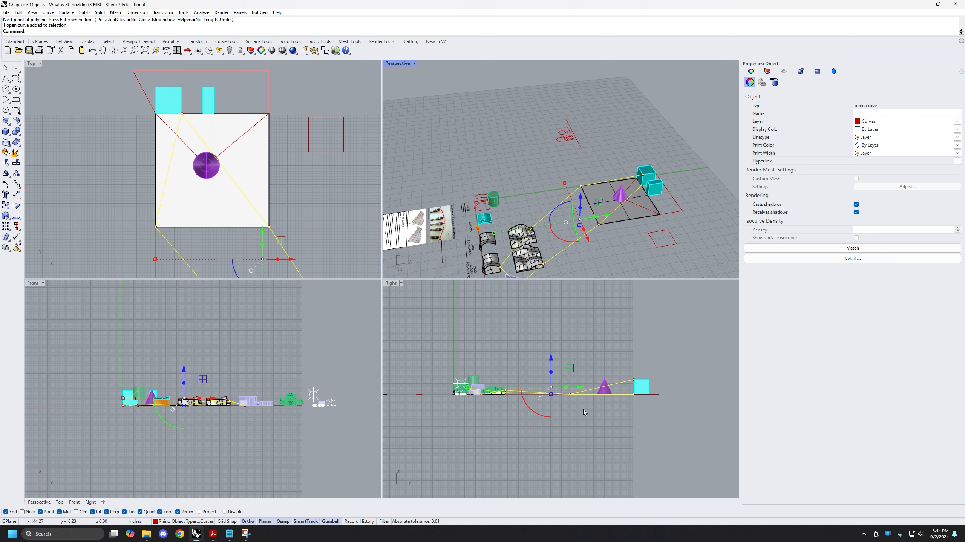
Step: With the Right view active, project the selected polyline using ProjectToCPlane, choosing Yes to delete the input, and examine the result in Perspective
right_drag(490, 369, 486, 341)
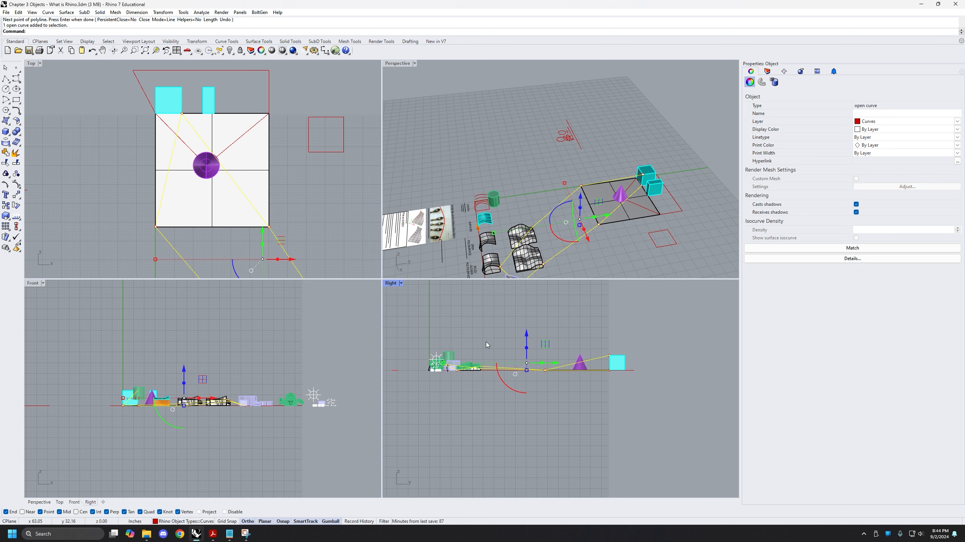
text(ProjectToCPlane)
key(Return)
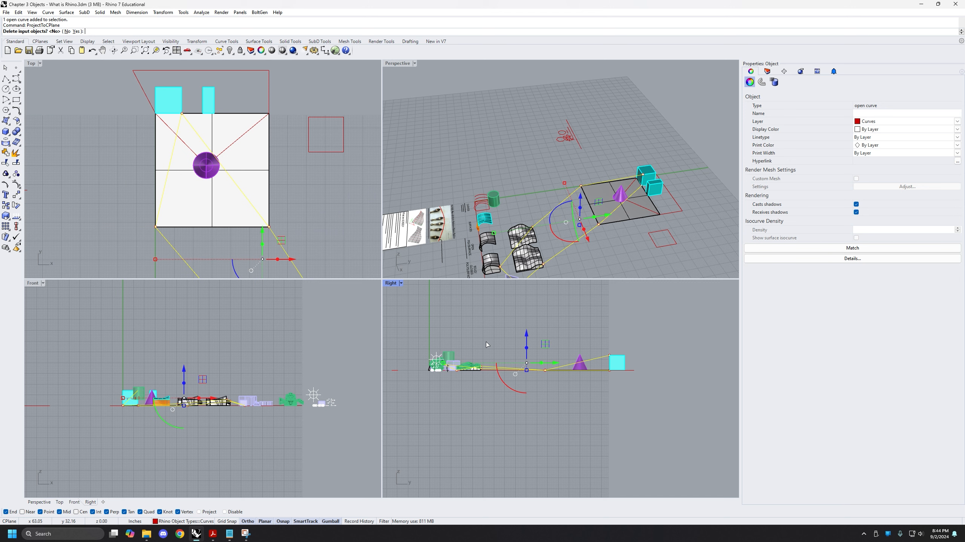
key(Return)
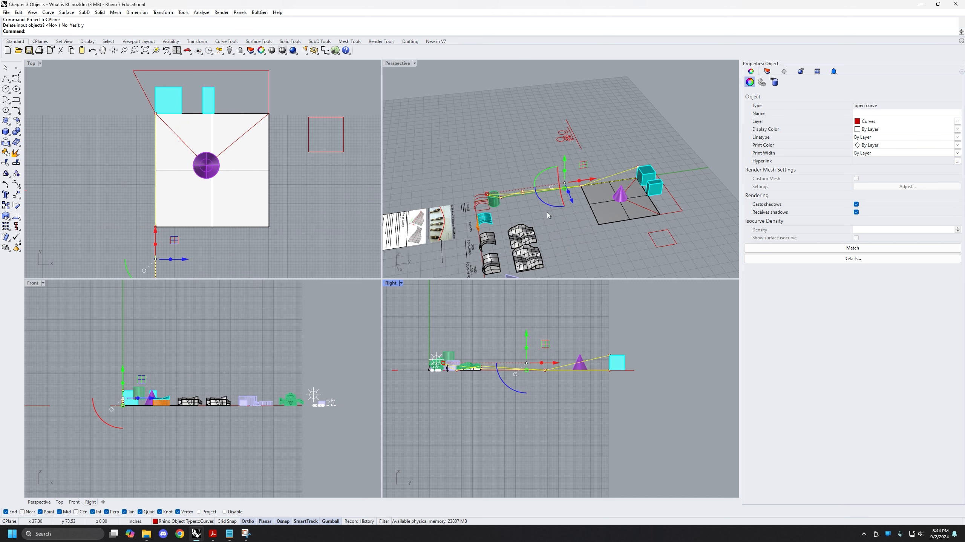
scroll(508, 376, up, 4)
right_drag(508, 332, 524, 353)
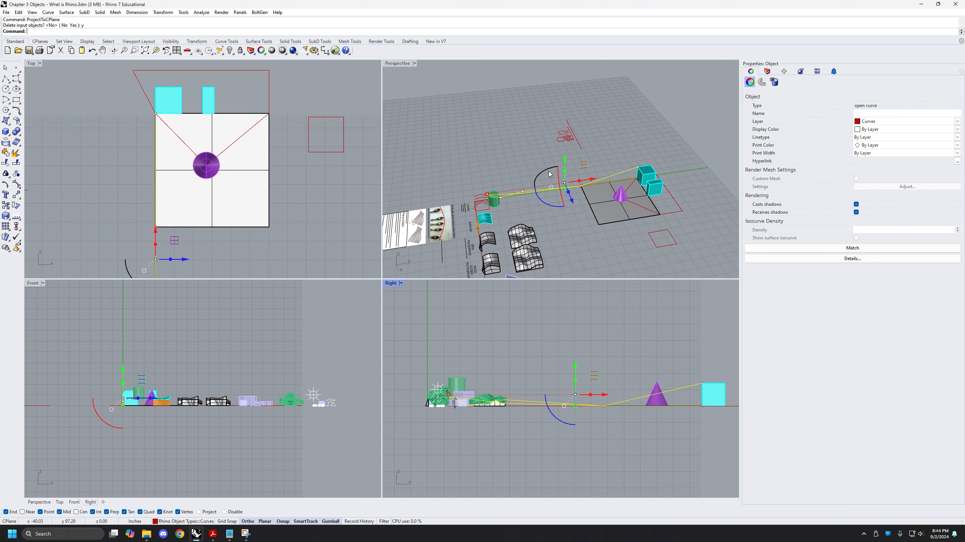
right_drag(552, 182, 409, 213)
right_drag(599, 172, 629, 202)
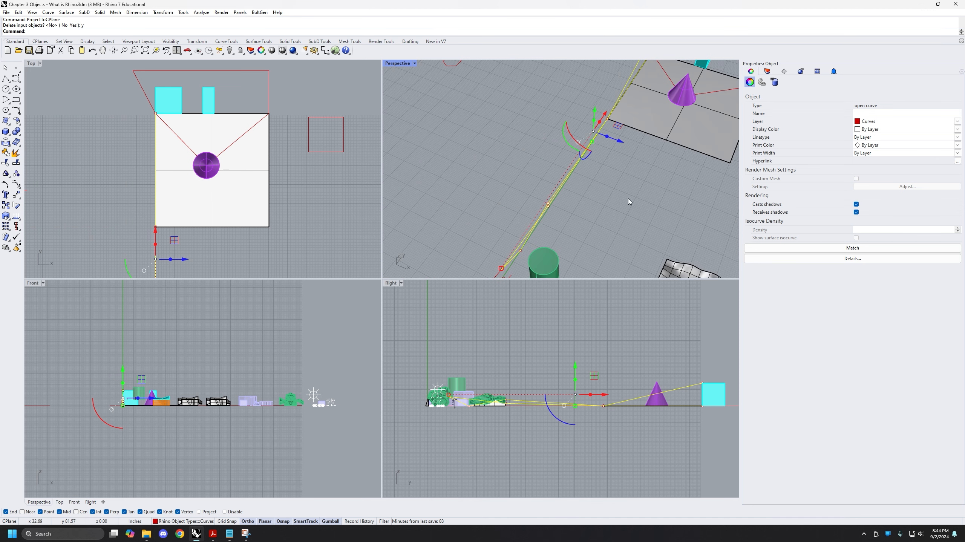
Step: Delete the projected polyline and maximize the Top view around the red circle, hexagon and small rectangles
right_drag(574, 181, 541, 188)
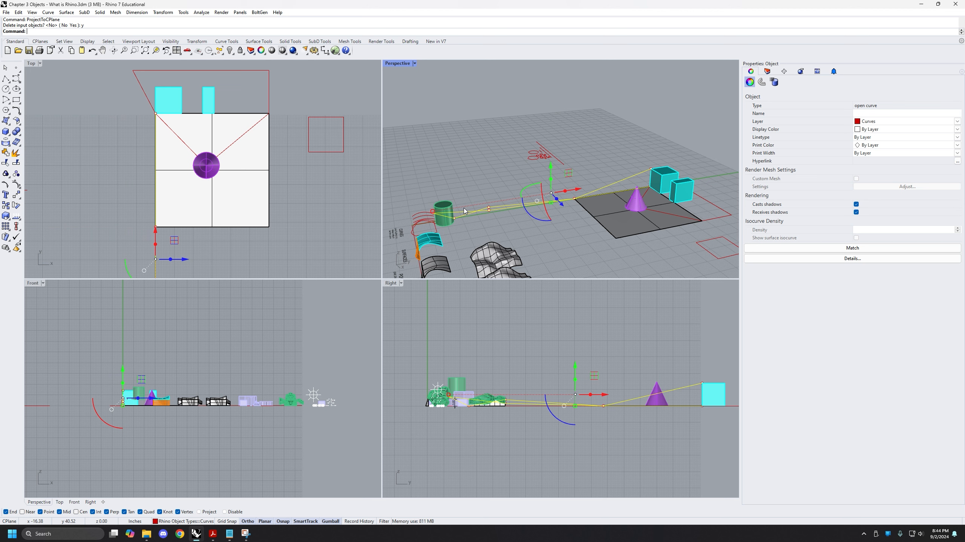
key(Delete)
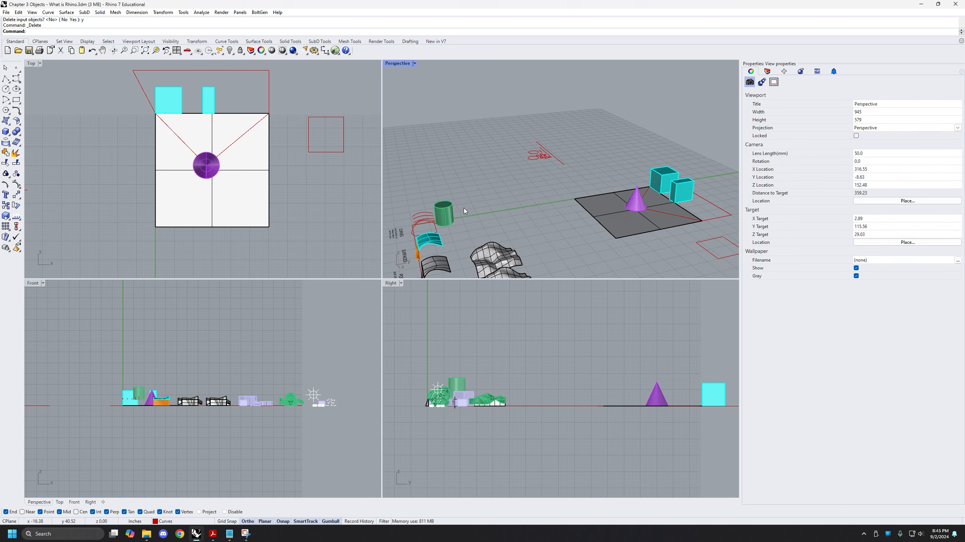
scroll(489, 159, down, 3)
right_drag(489, 159, 509, 178)
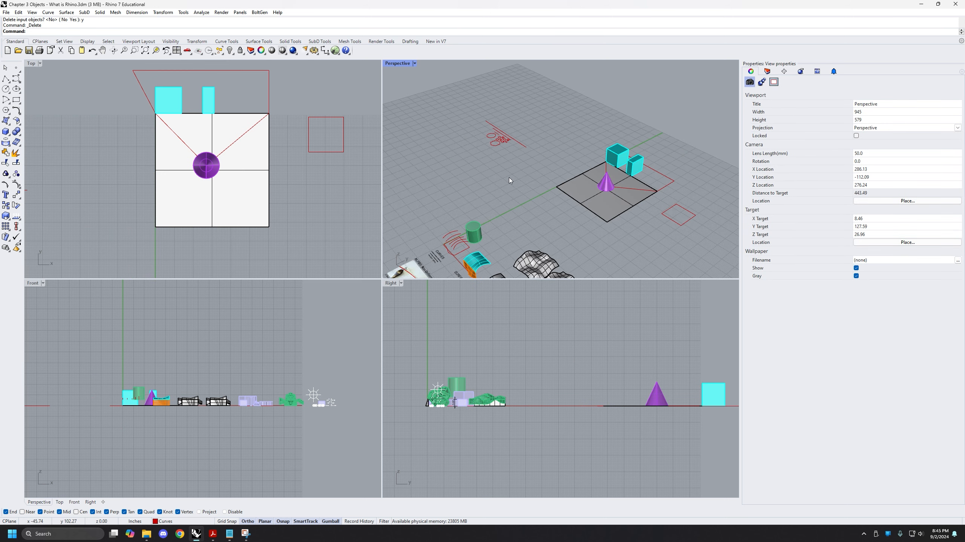
scroll(92, 131, down, 4)
right_drag(92, 130, 186, 162)
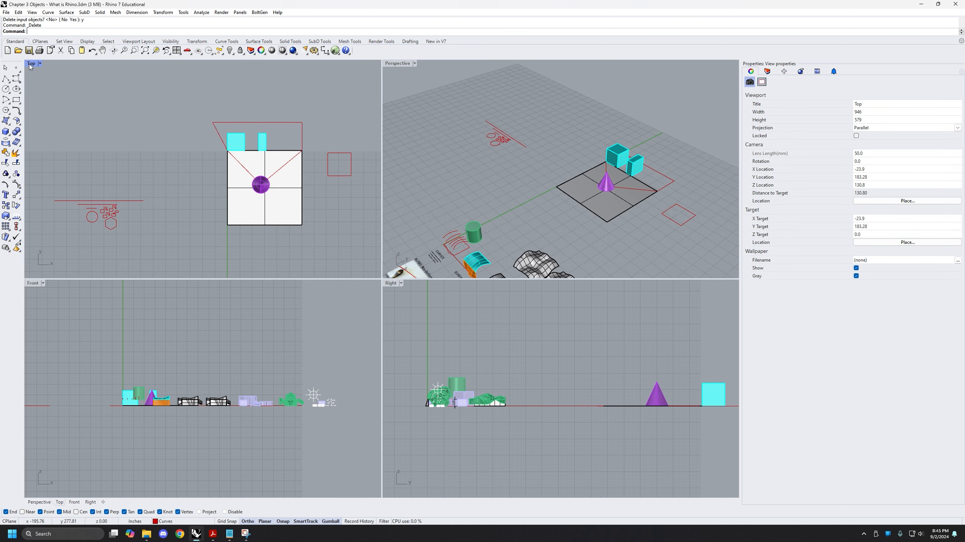
double_click(32, 63)
scroll(237, 350, down, 2)
scroll(275, 323, up, 5)
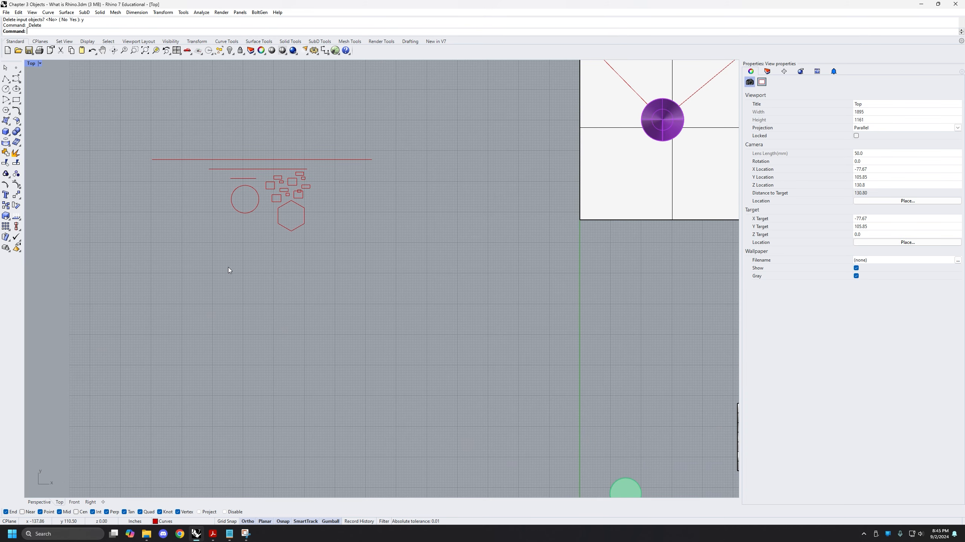
scroll(230, 270, up, 3)
right_drag(273, 269, 280, 299)
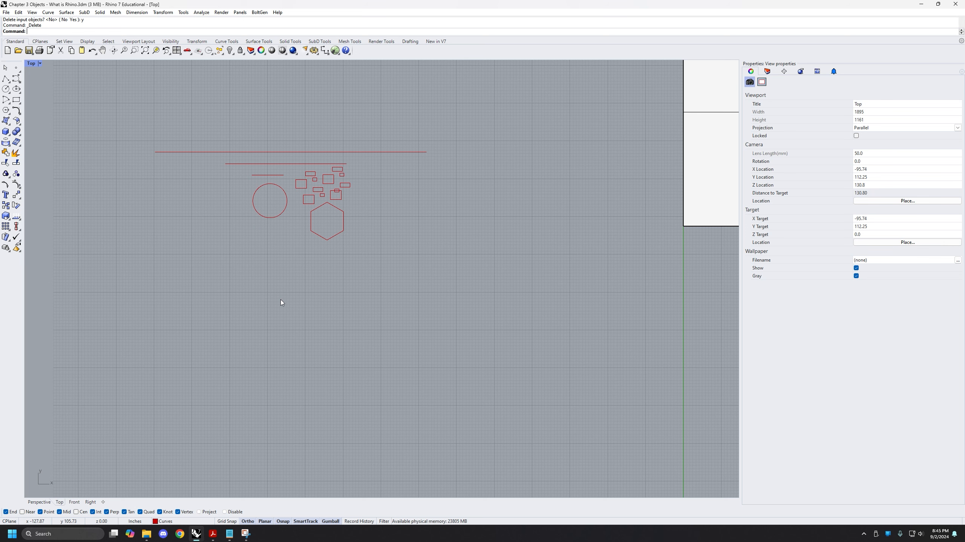
right_drag(190, 280, 230, 300)
scroll(357, 220, up, 2)
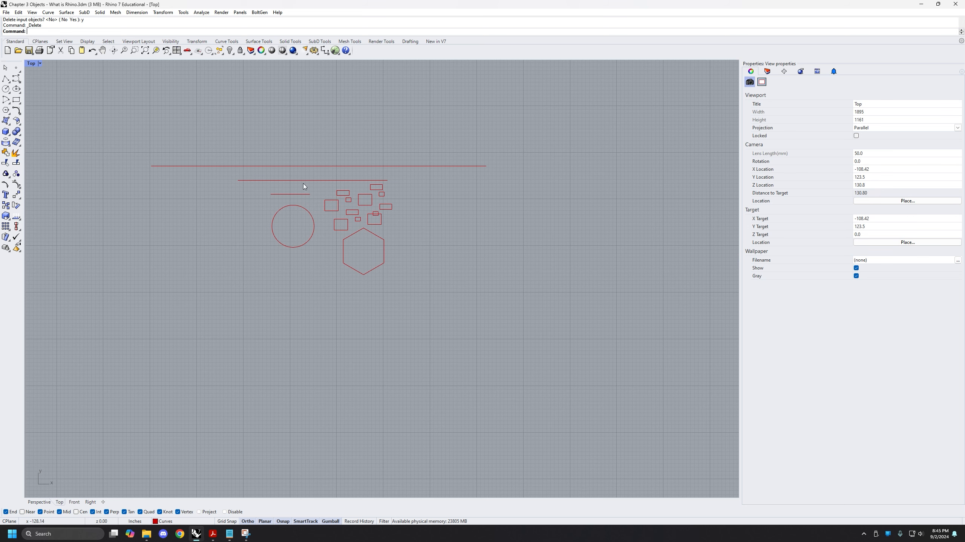
Step: Move the twelve small rectangles straight down below the hexagon and scale them up uniformly to about three times their size
drag(309, 133, 416, 247)
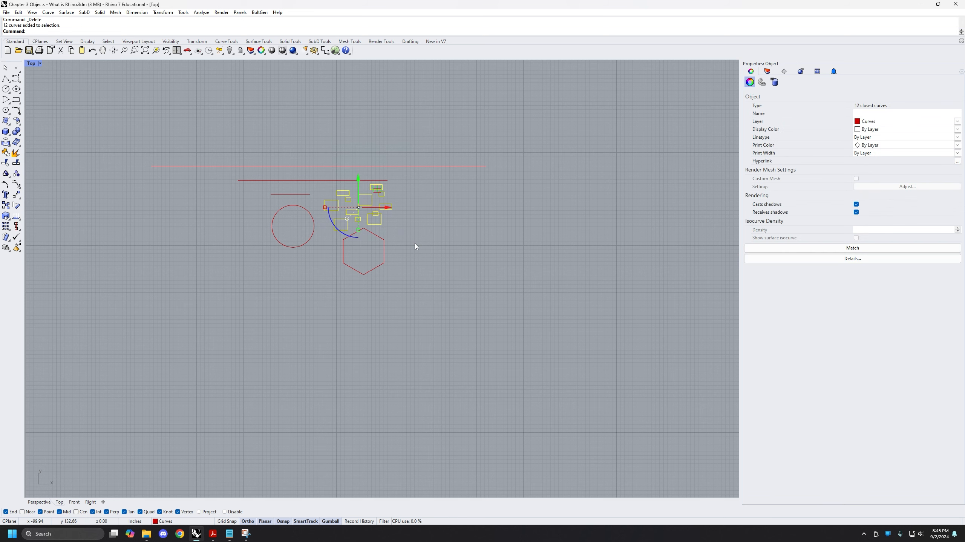
scroll(415, 244, down, 2)
right_drag(415, 244, 422, 180)
drag(375, 121, 375, 268)
scroll(363, 339, up, 1)
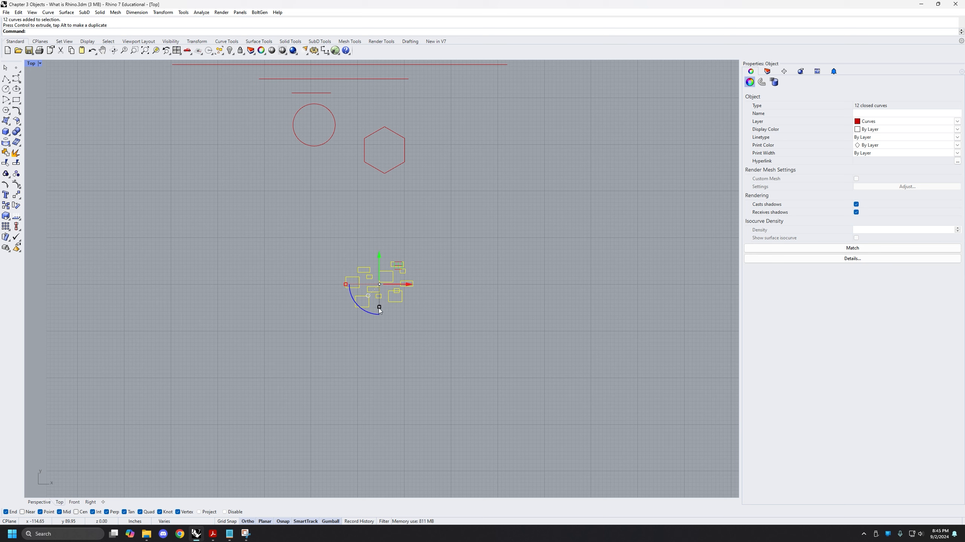
drag(379, 311, 379, 354)
scroll(245, 366, up, 2)
scroll(259, 354, up, 4)
click(300, 351)
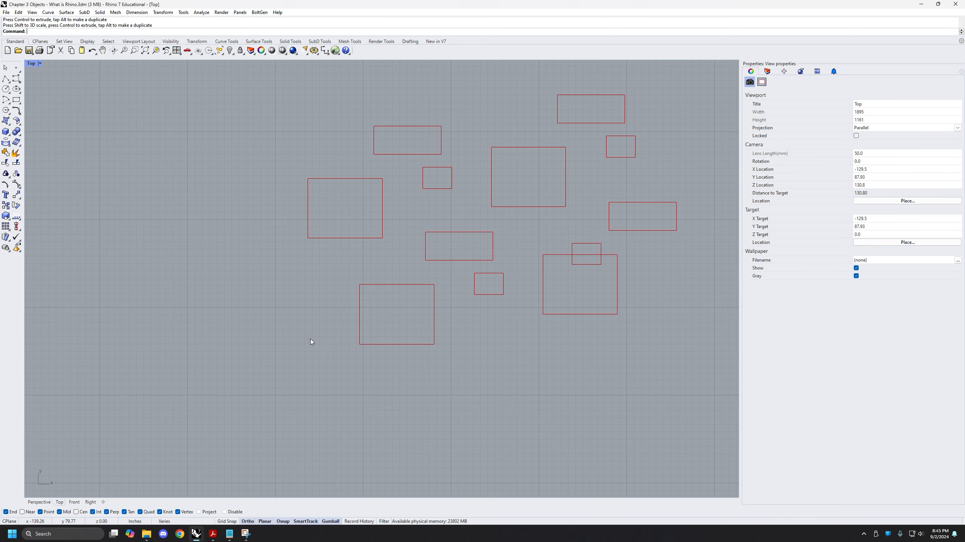
Step: Assign the twelve enlarged rectangles to the Box layer
right_drag(316, 319, 278, 376)
scroll(278, 375, down, 1)
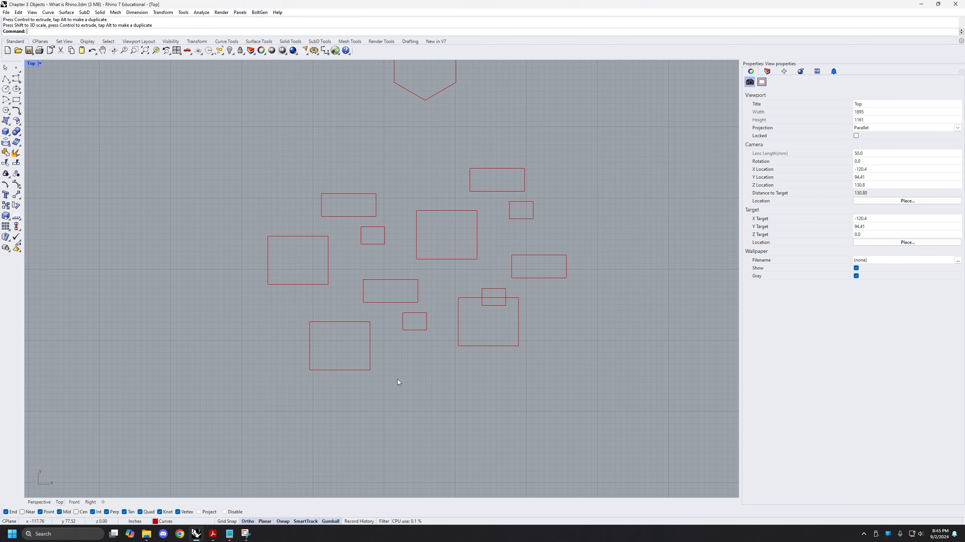
scroll(245, 359, up, 1)
scroll(642, 420, down, 1)
drag(641, 424, 334, 190)
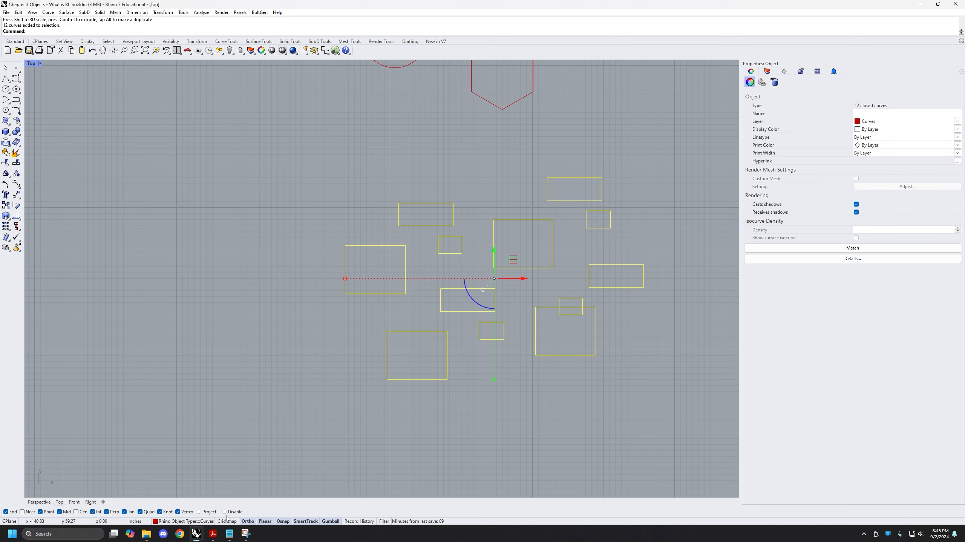
click(186, 522)
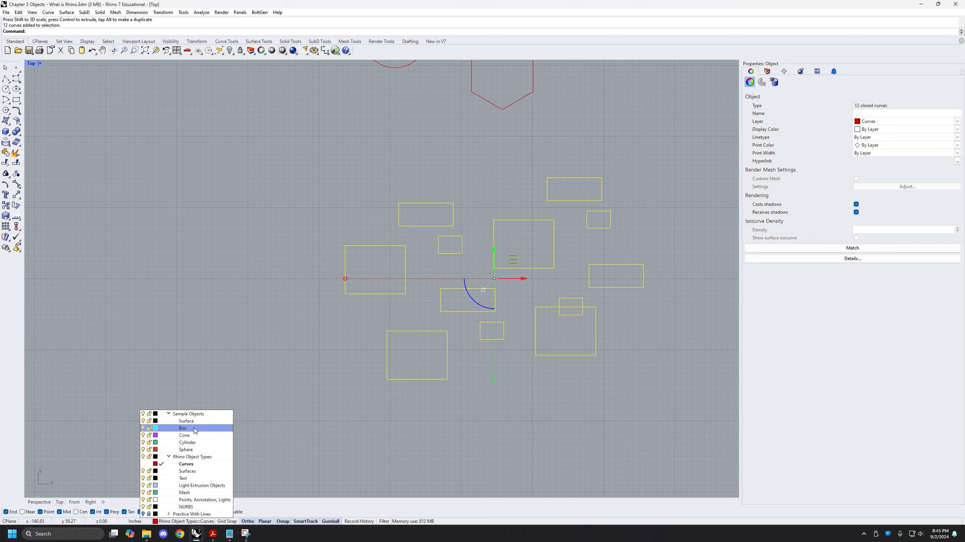
click(183, 427)
key(Escape)
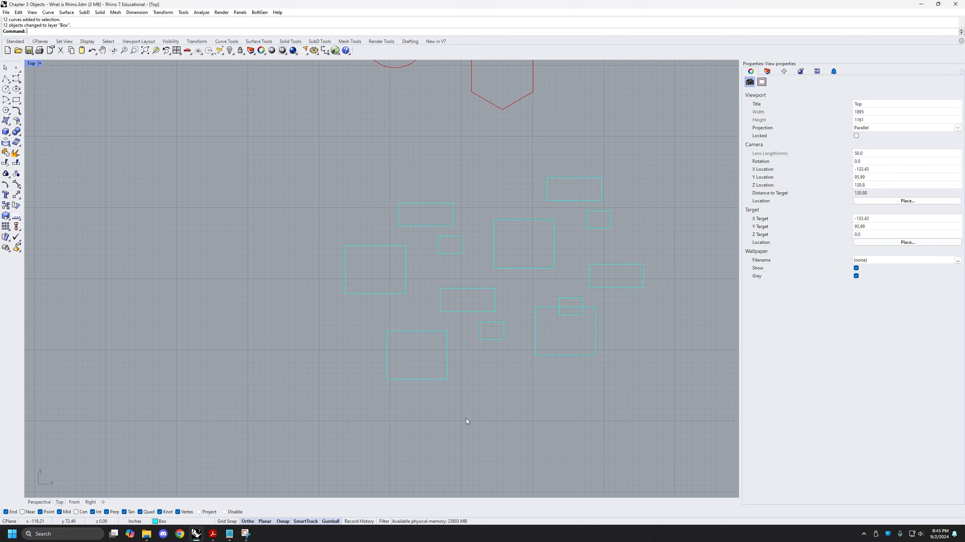
scroll(361, 357, up, 2)
scroll(385, 375, up, 4)
right_drag(398, 363, 396, 354)
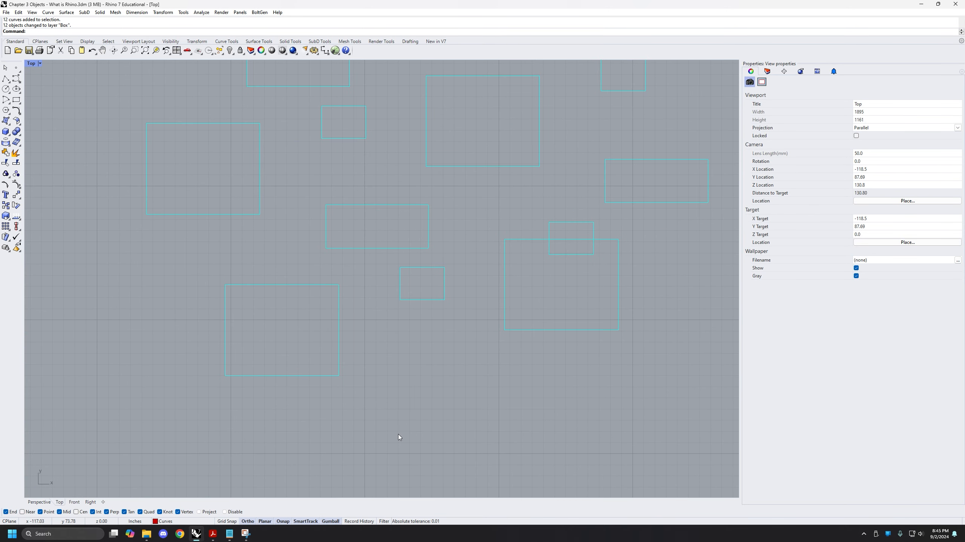
right_drag(420, 408, 409, 395)
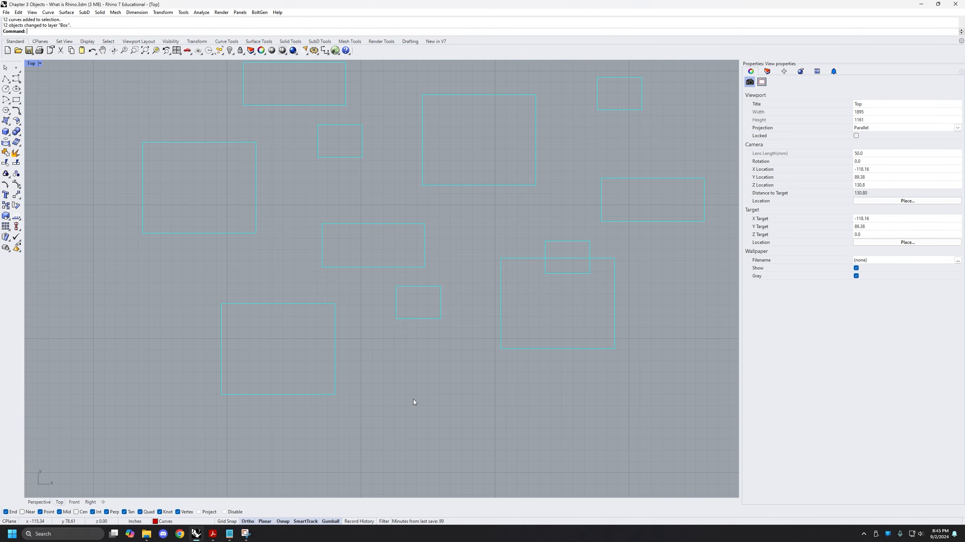
right_drag(414, 402, 400, 358)
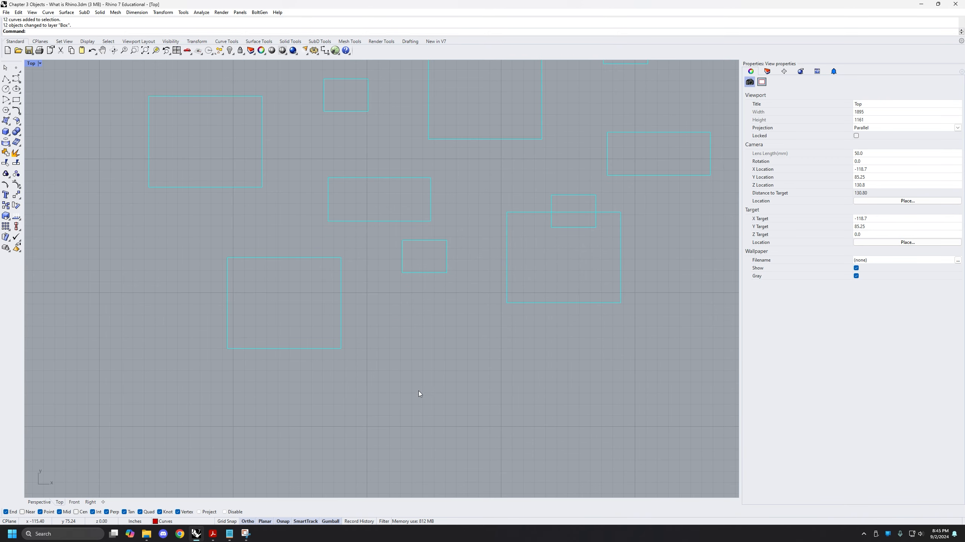
right_drag(420, 394, 411, 388)
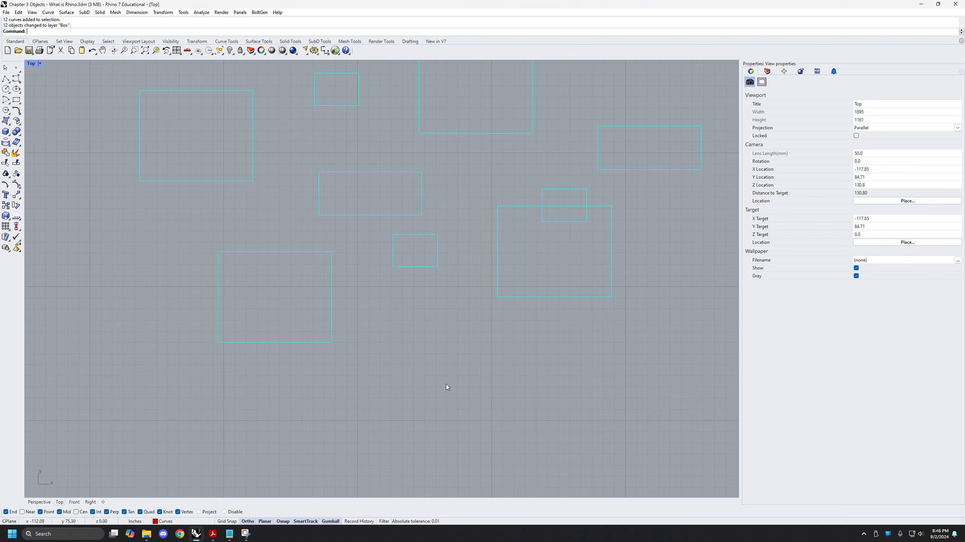
right_drag(431, 377, 431, 356)
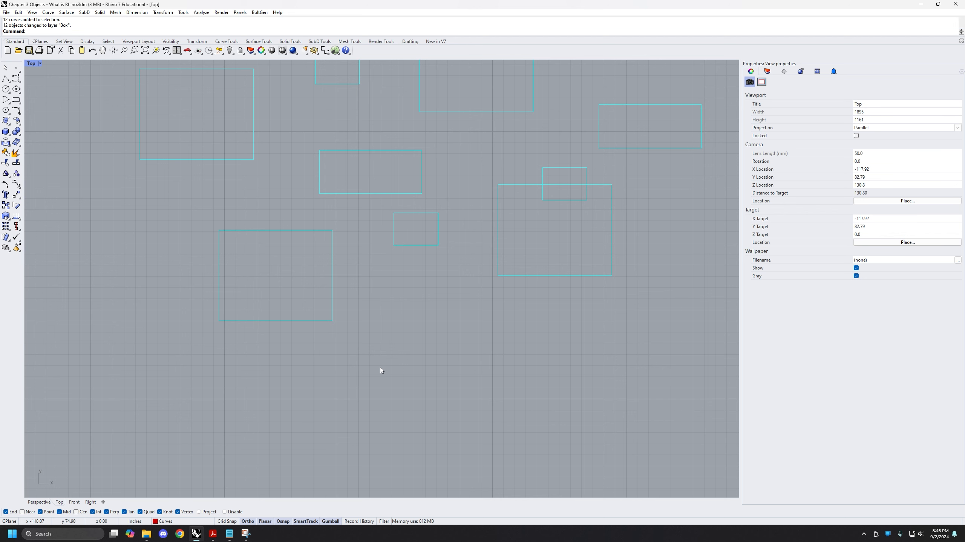
Step: Delete nine of the cyan rectangles, keeping only the two large ones and the small one between them at the group's lower edge
scroll(433, 300, down, 2)
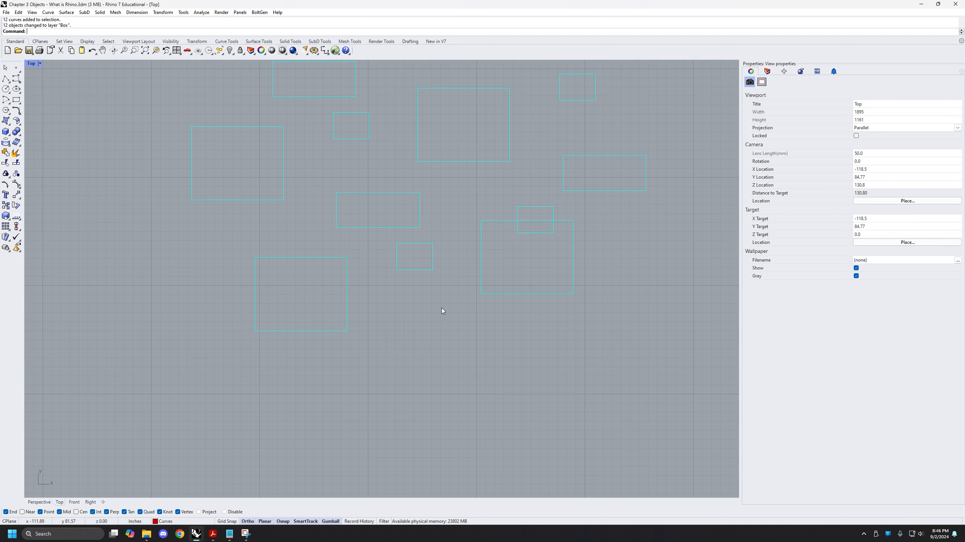
drag(441, 308, 400, 311)
right_drag(639, 207, 634, 229)
drag(635, 229, 249, 113)
right_drag(261, 115, 258, 190)
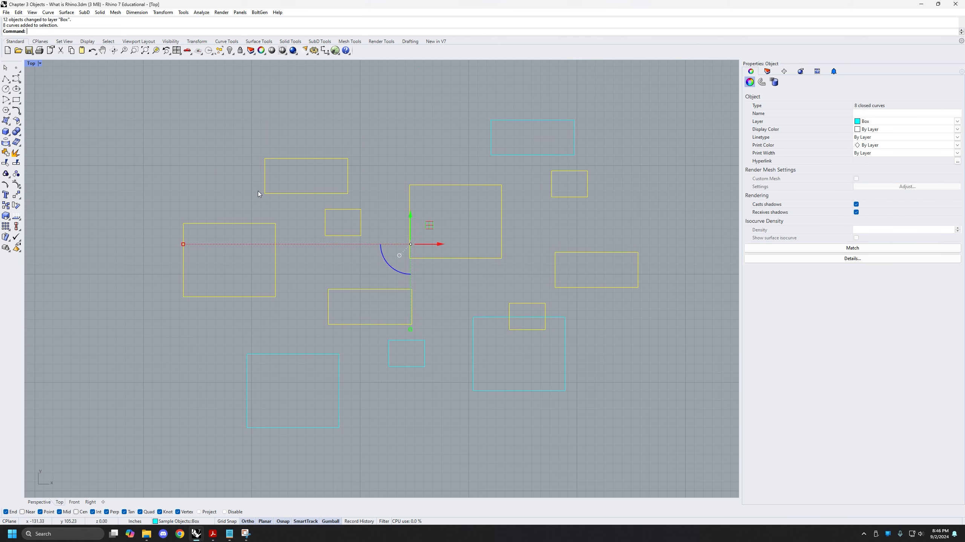
key(Delete)
drag(629, 144, 532, 190)
key(Delete)
right_drag(404, 403, 413, 360)
scroll(412, 360, up, 4)
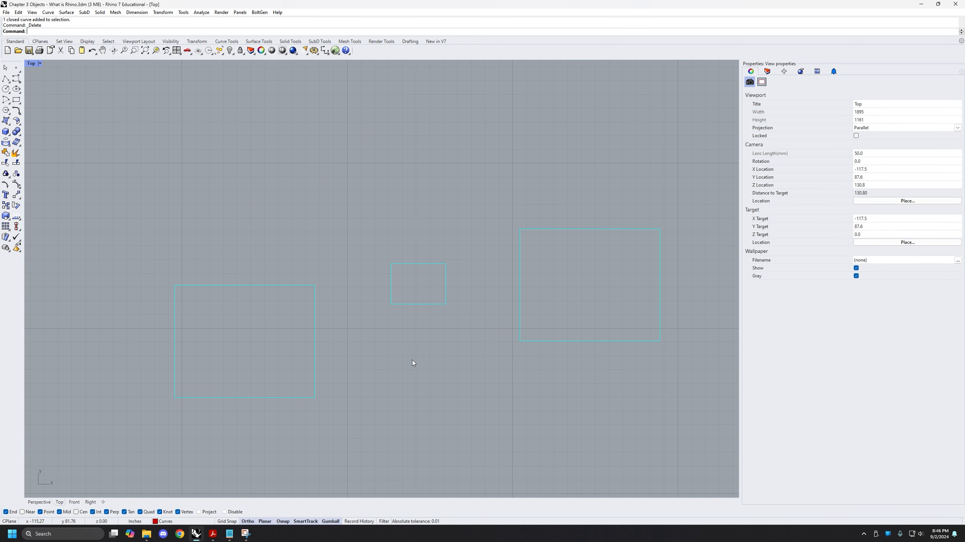
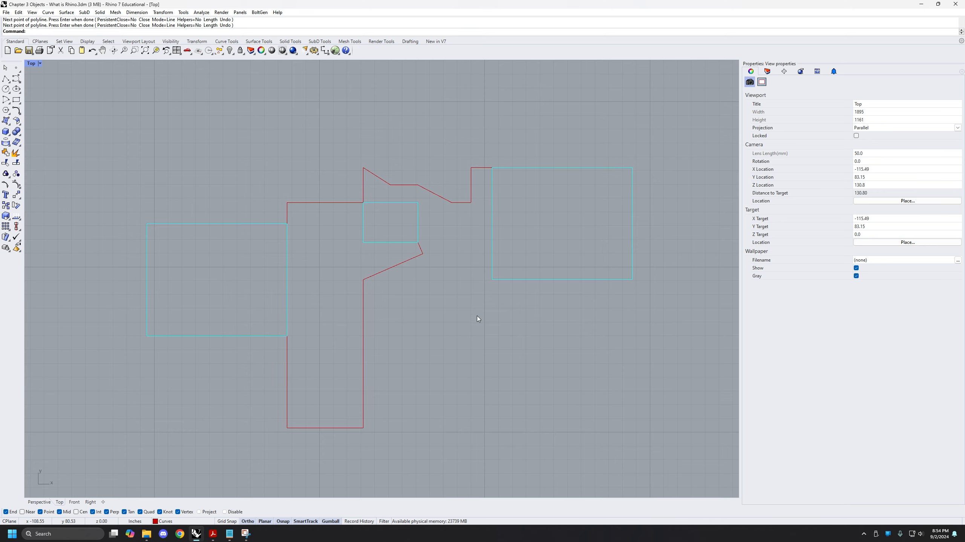
Step: Draw a one-segment polyline from below the rightmost rectangle, locked in direction through its lower-right corner and ending level with its upper edge
right_click(463, 302)
mouse_move(466, 353)
right_down()
mouse_move(396, 305)
mouse_move(391, 279)
right_up()
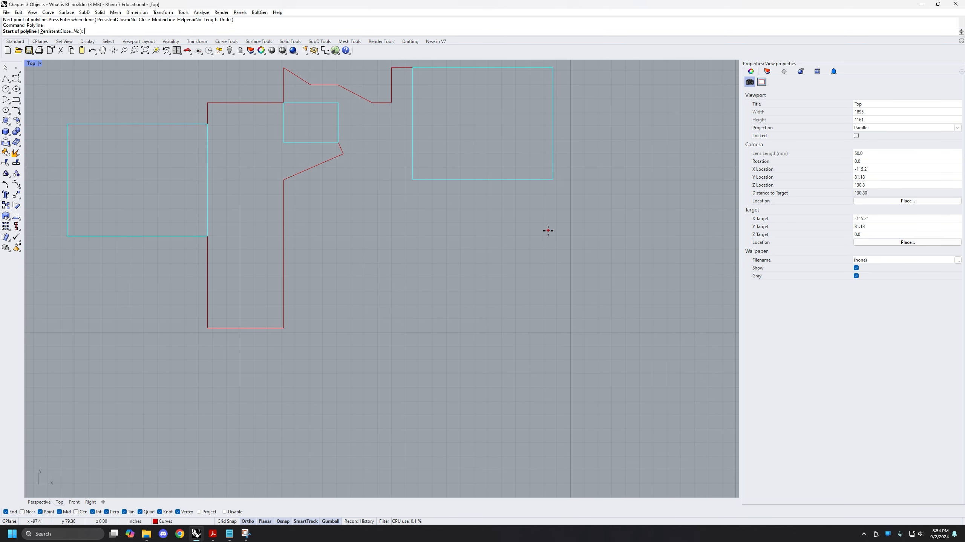
right_drag(492, 278, 448, 308)
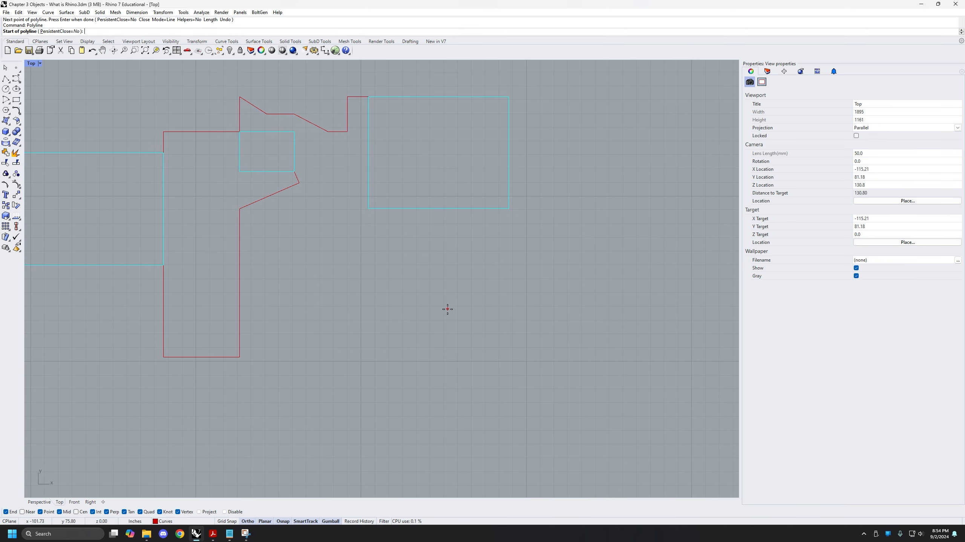
click(423, 399)
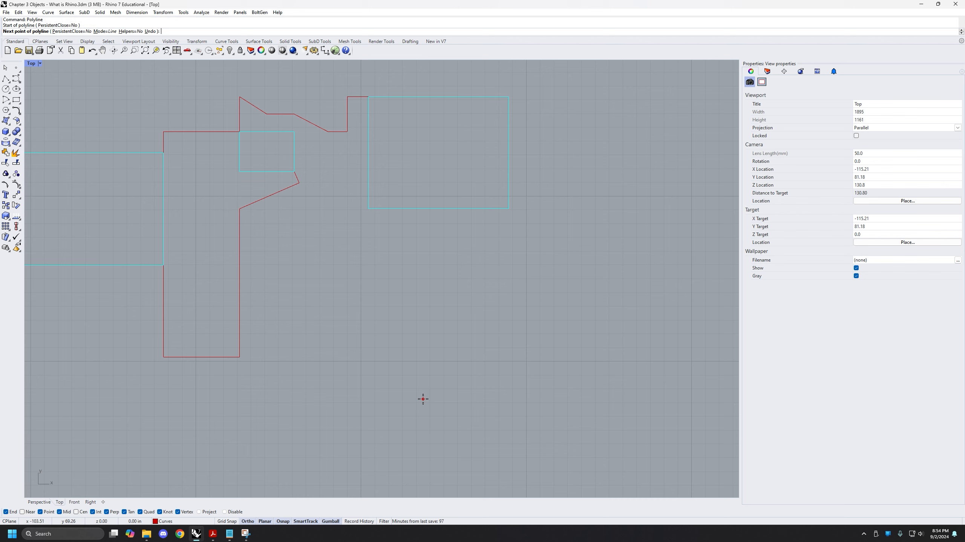
click(509, 209)
right_drag(562, 157, 537, 254)
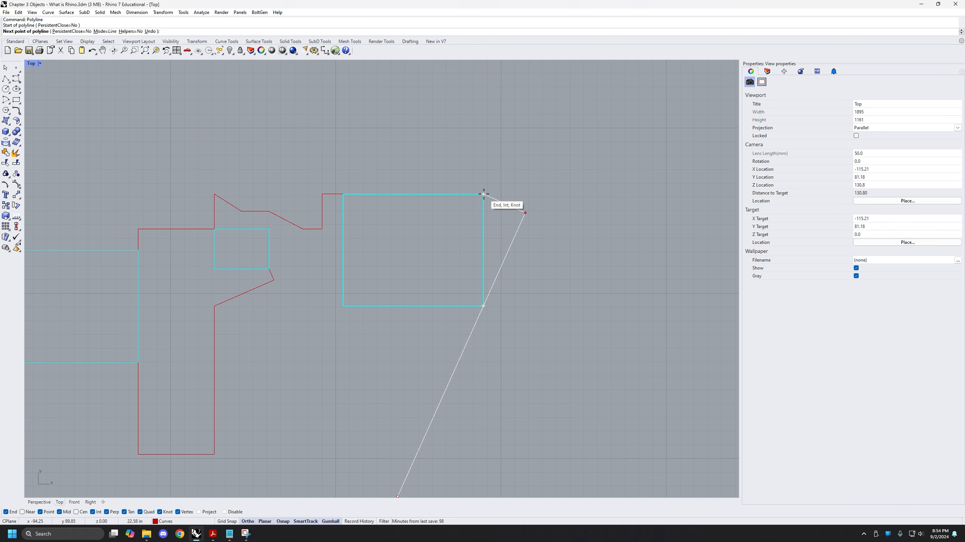
mouse_move(484, 194)
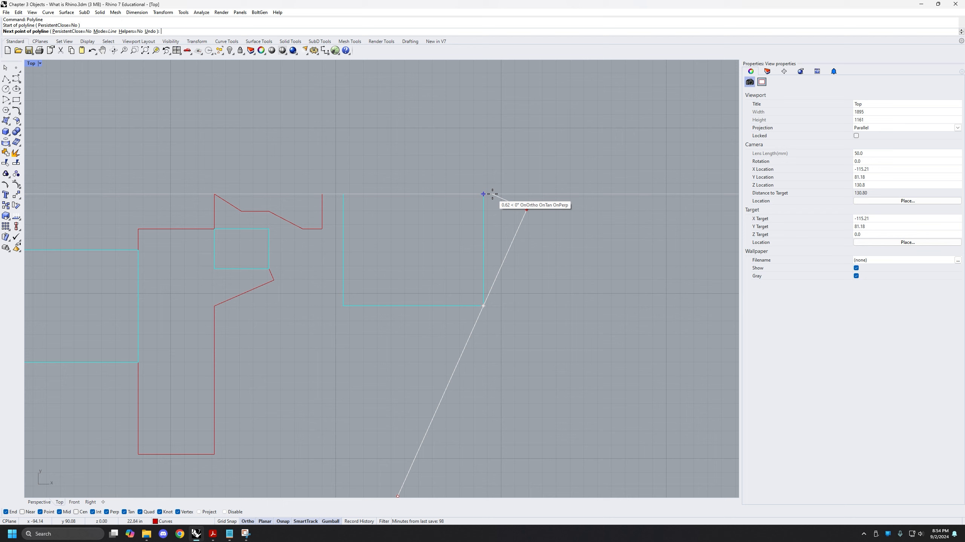
click(534, 195)
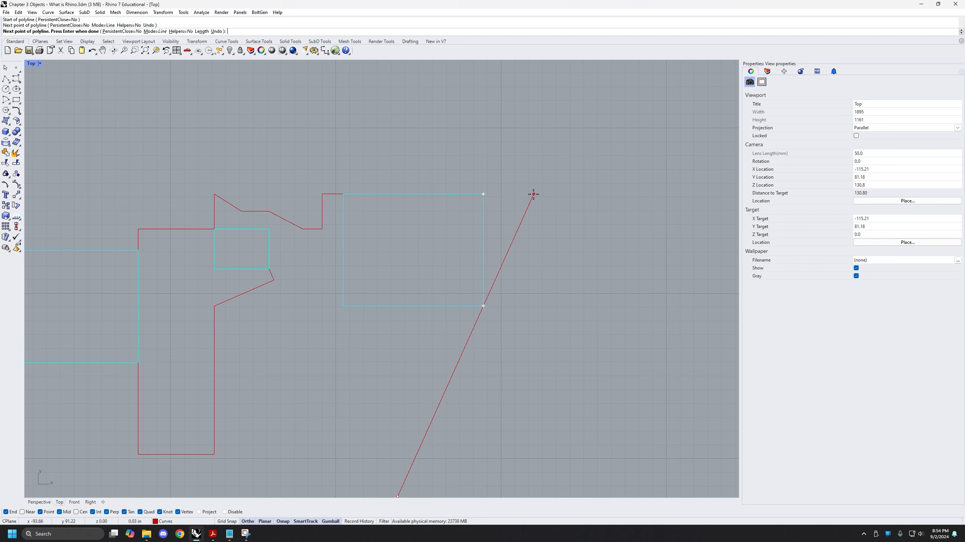
key(Return)
scroll(491, 323, down, 2)
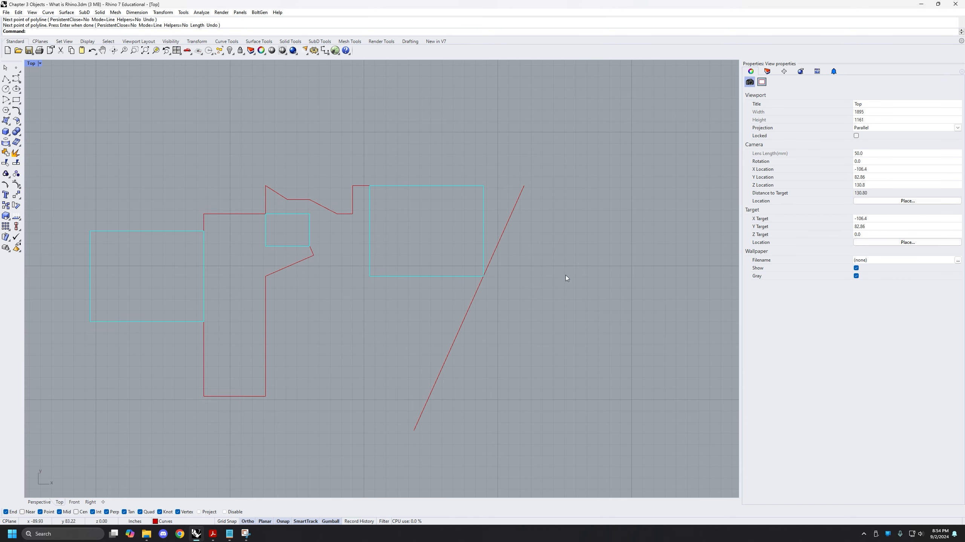
Step: Examine the finished polylines and rectangles in the Top view and among the other objects in the Perspective view
right_drag(234, 214, 312, 225)
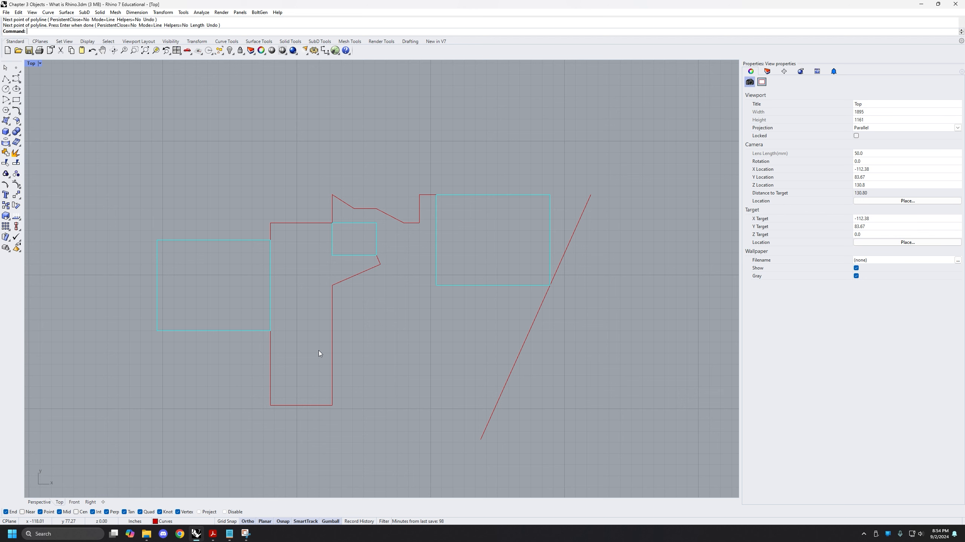
scroll(429, 267, down, 2)
right_drag(430, 271, 444, 290)
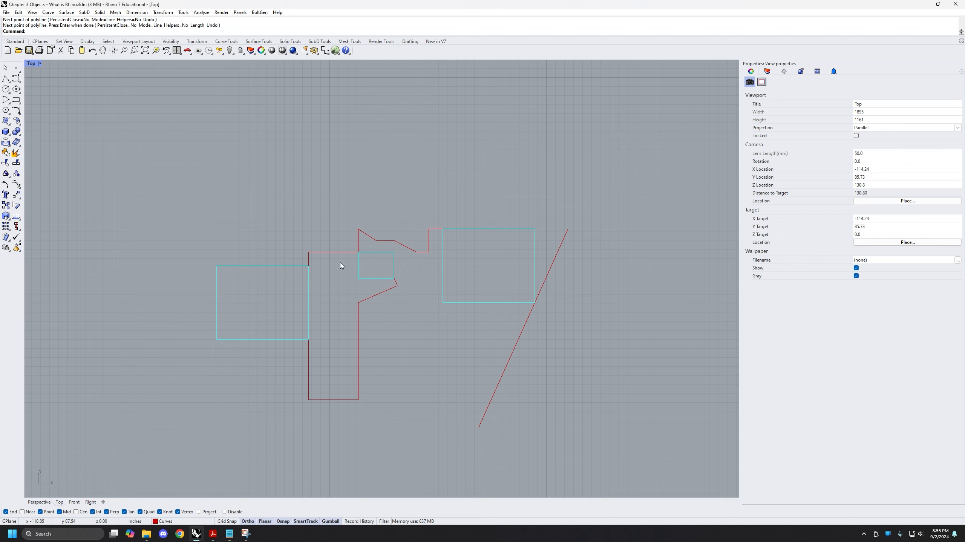
click(39, 501)
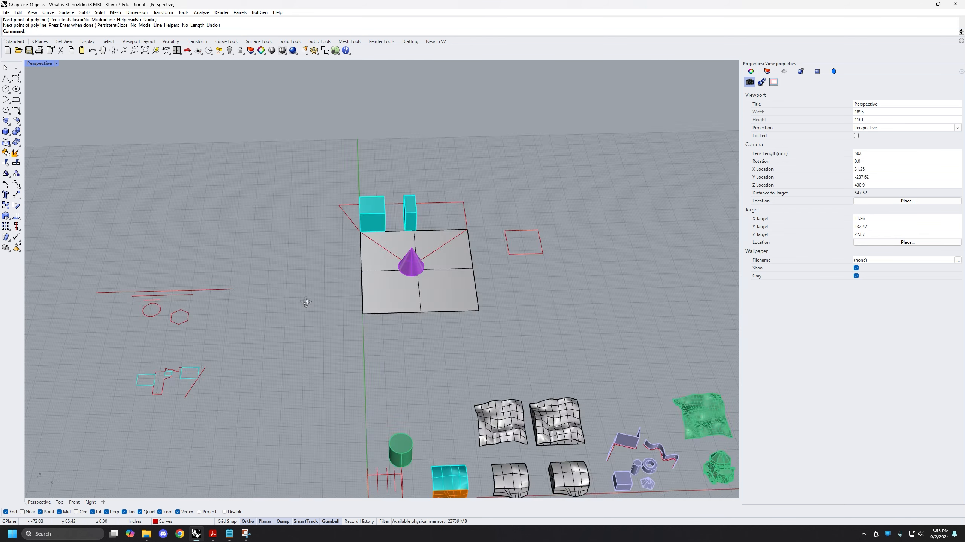
right_drag(306, 302, 394, 248)
right_drag(312, 292, 451, 259)
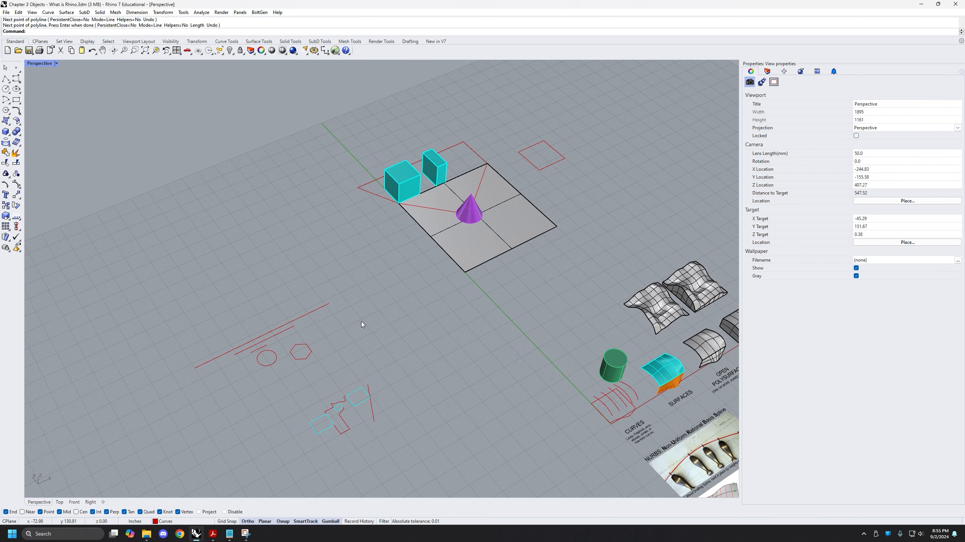
right_drag(414, 264, 410, 224)
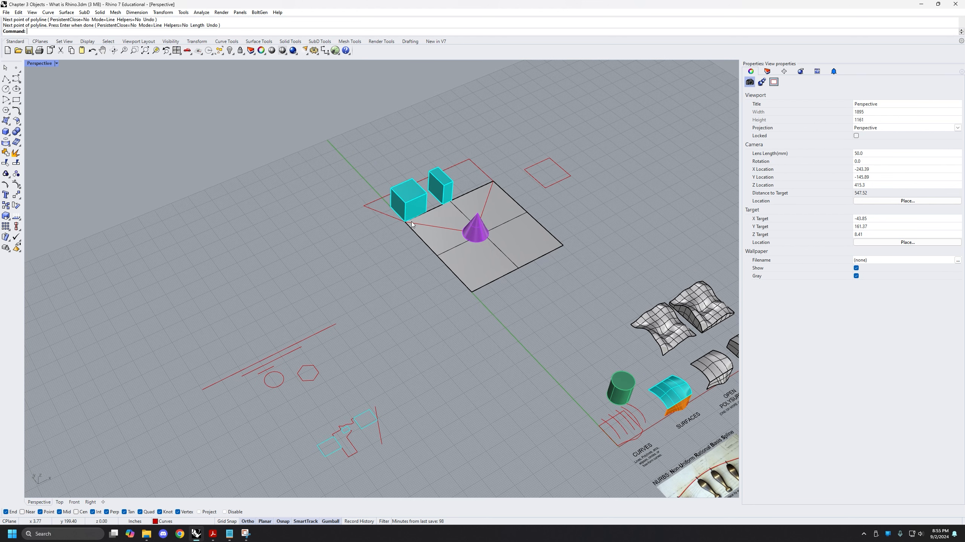
Step: Move the large cyan cube from its lower front corner to the middle of the opposite edge of the grey plane
click(410, 202)
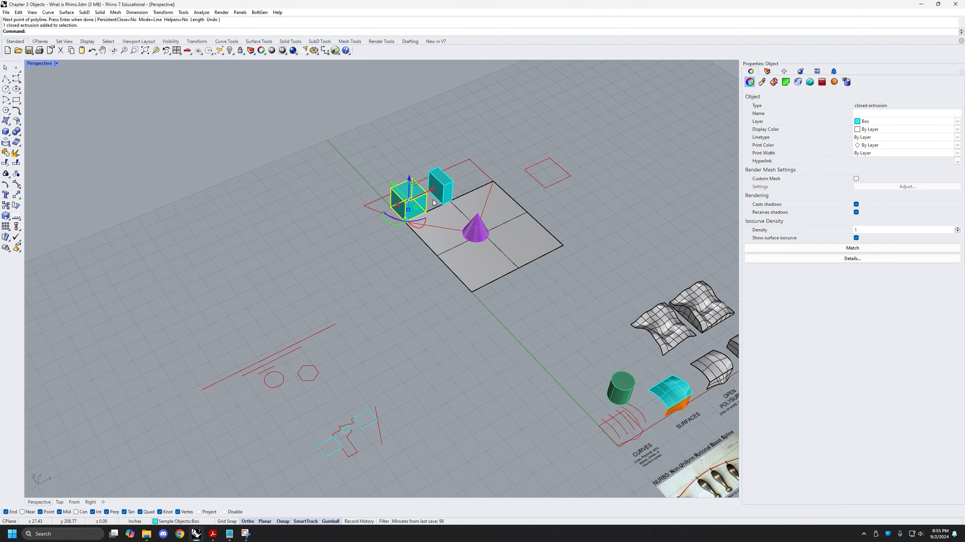
text(zs)
key(Return)
scroll(446, 220, down, 5)
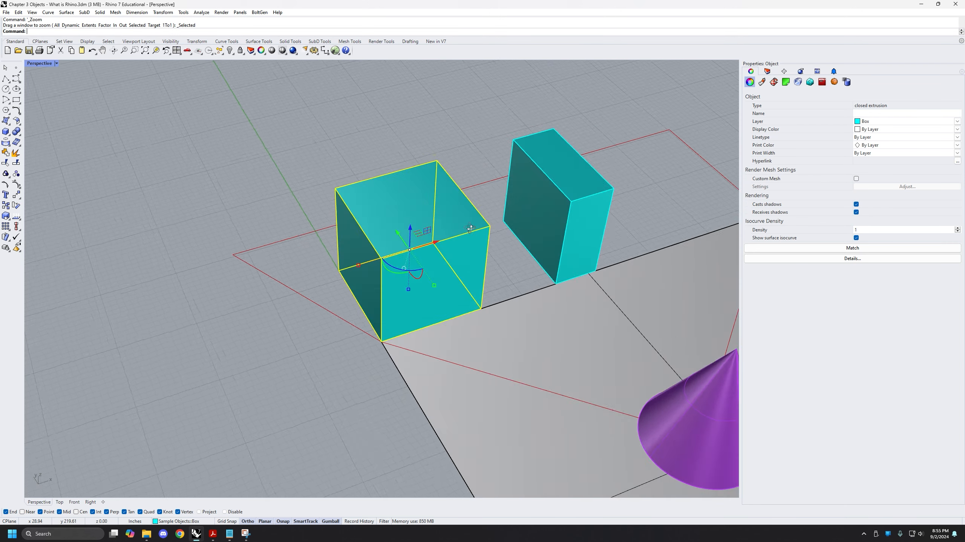
text(m)
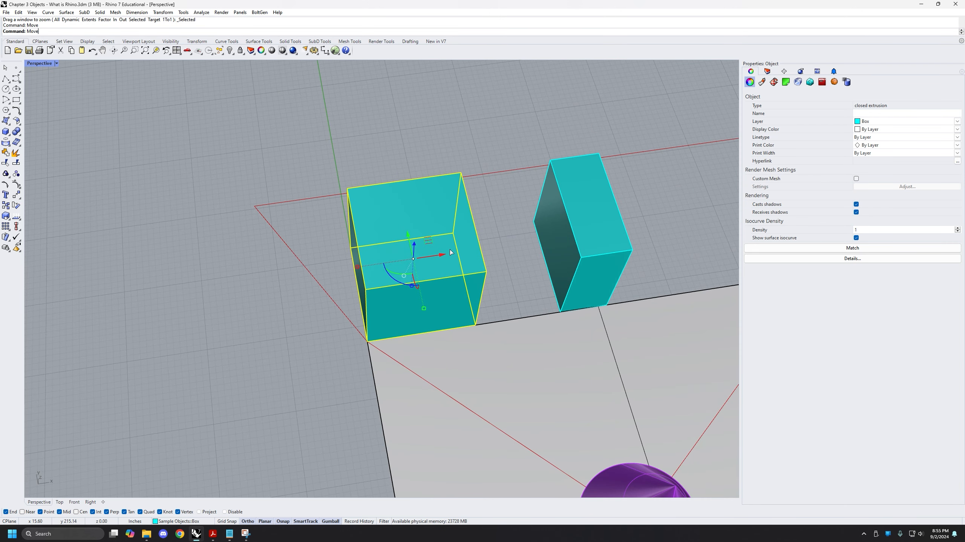
key(Return)
right_drag(454, 310, 486, 282)
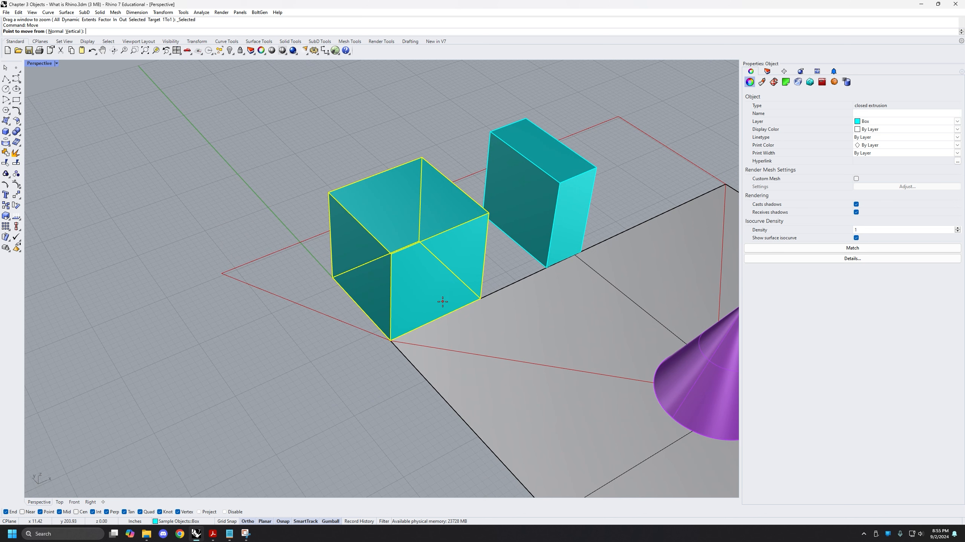
click(389, 339)
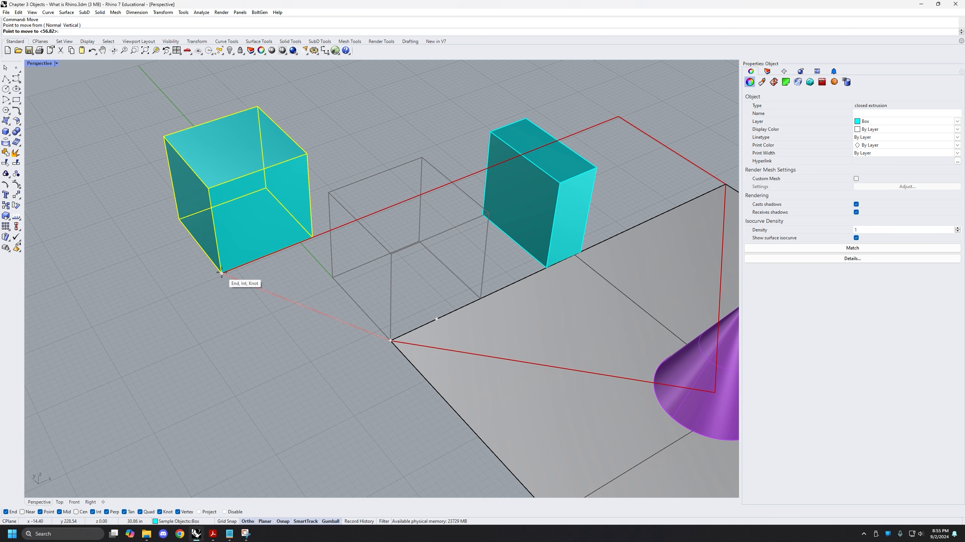
scroll(222, 272, down, 8)
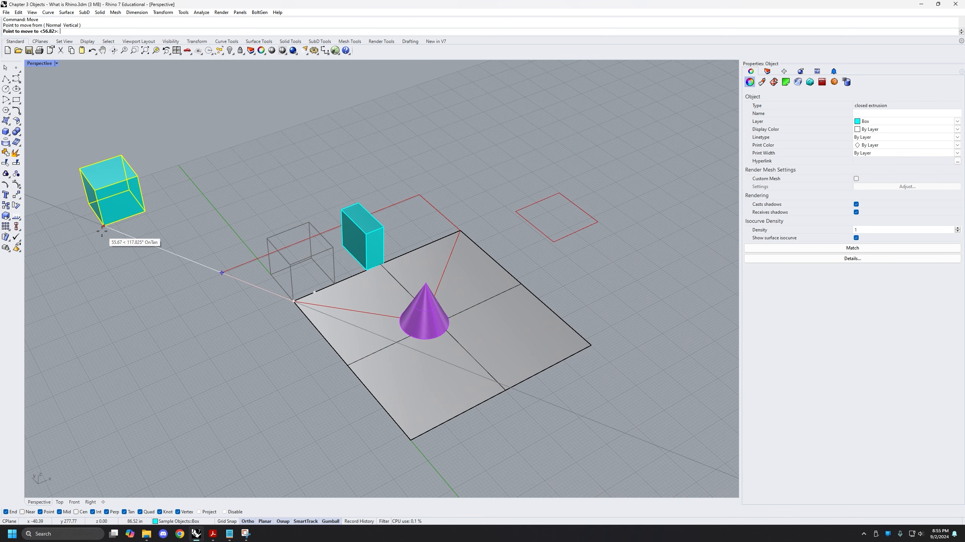
shift+right_drag(101, 230, 269, 264)
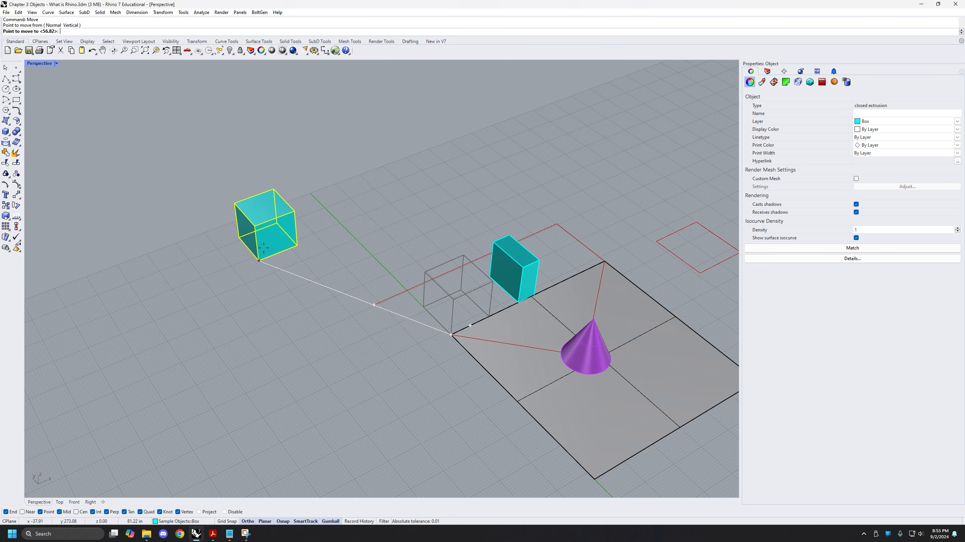
right_drag(258, 261, 192, 224)
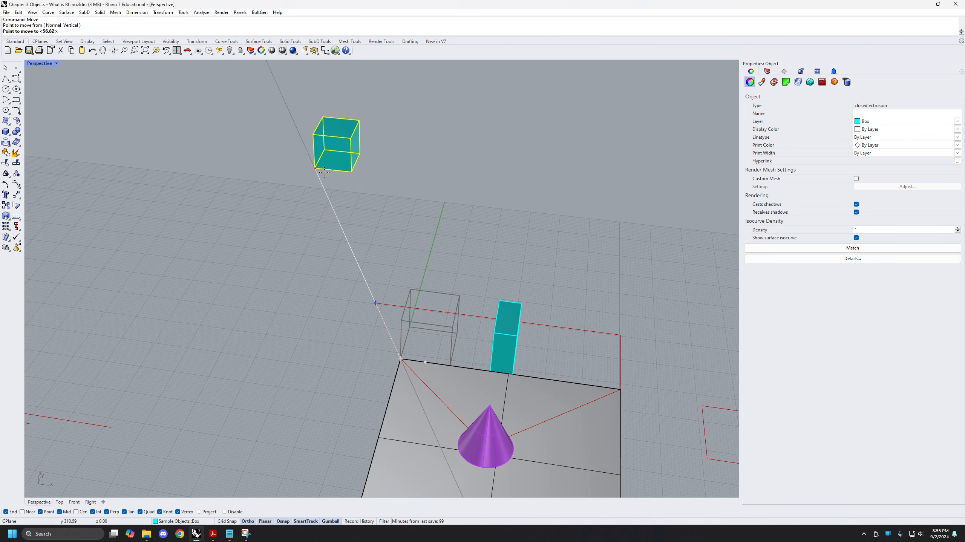
scroll(339, 169, down, 10)
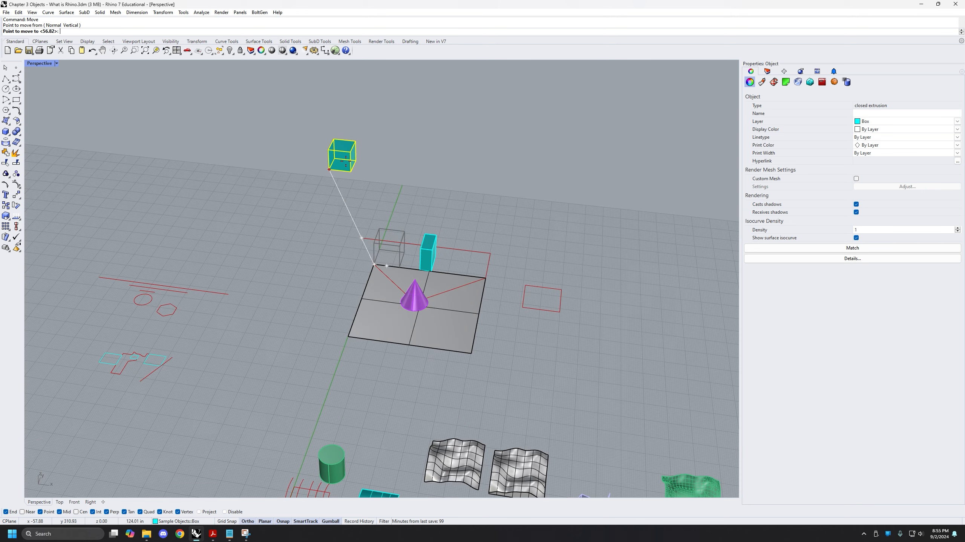
scroll(391, 260, up, 6)
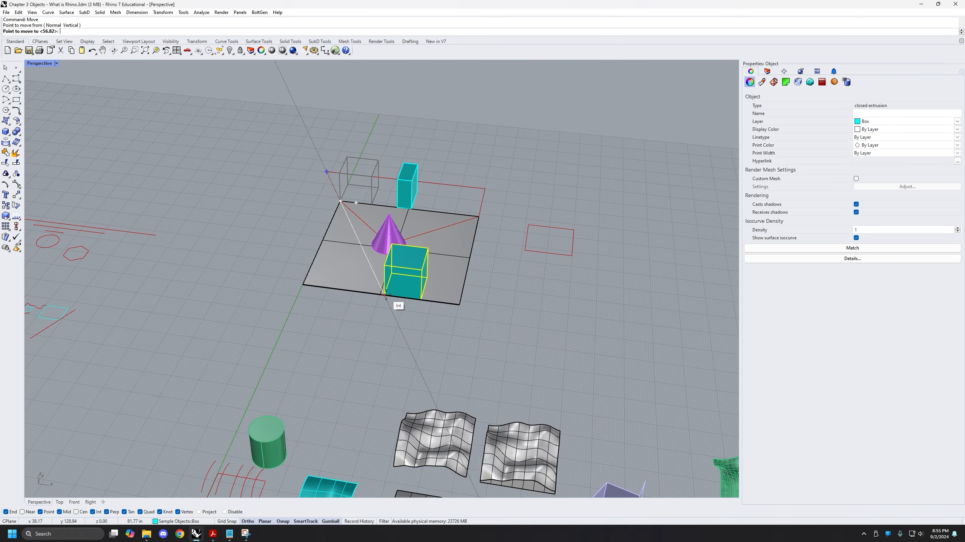
click(385, 295)
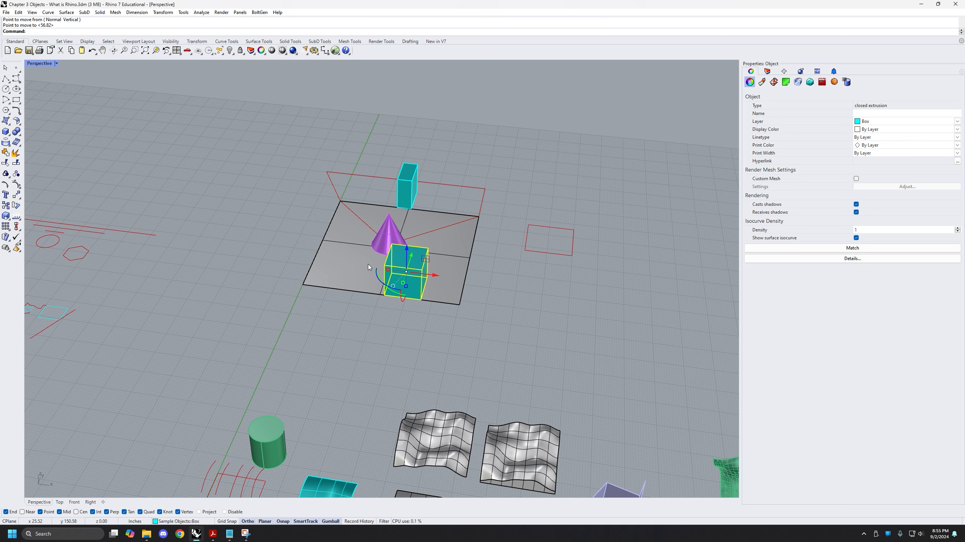
Step: Move the cube along the X axis with the Gumball so that it sits clear of the grey plane
right_drag(388, 313, 501, 325)
scroll(497, 312, down, 2)
right_drag(539, 298, 514, 316)
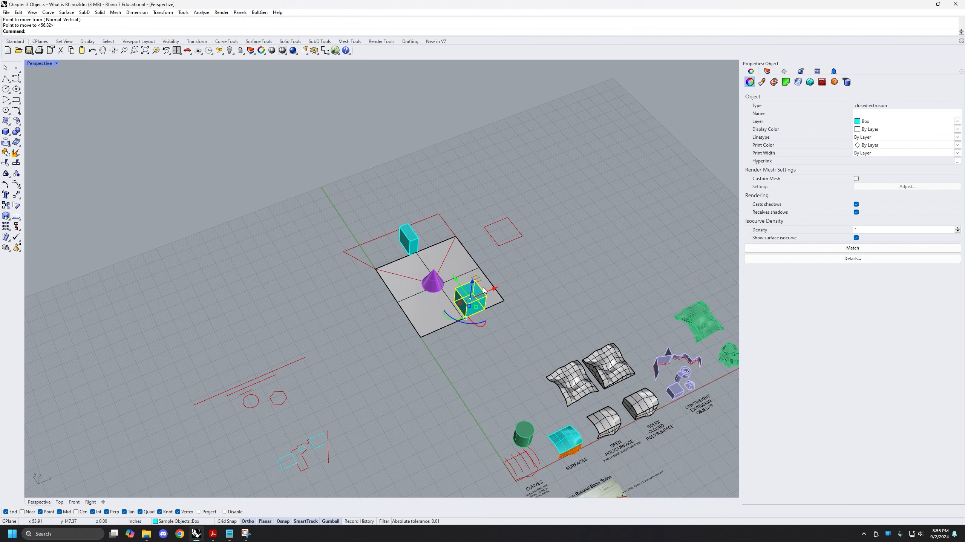
right_drag(505, 268, 430, 347)
scroll(499, 295, up, 2)
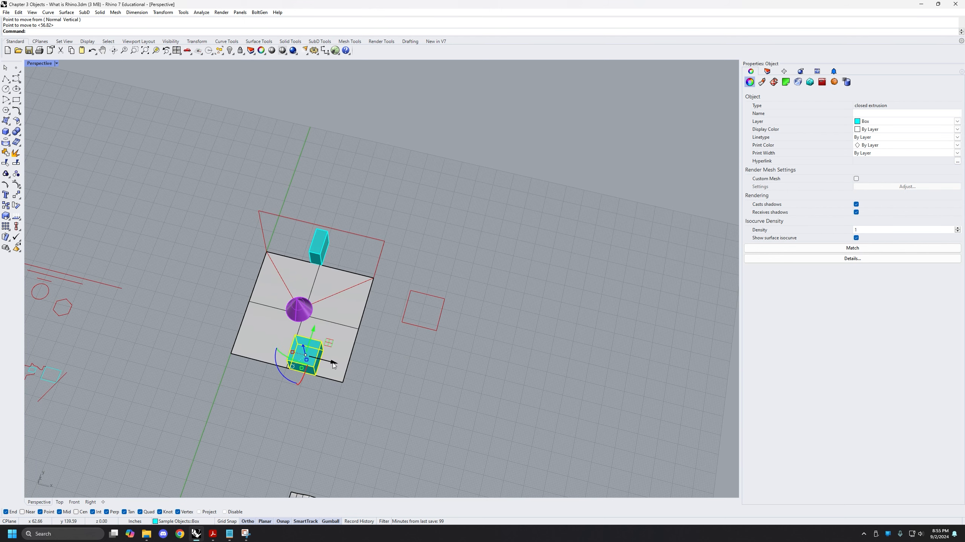
drag(333, 363, 429, 370)
Step: Copy the cube from its lower corner about 44 in along the X axis, leaving a gap to the original
right_drag(429, 371, 373, 369)
scroll(411, 344, up, 4)
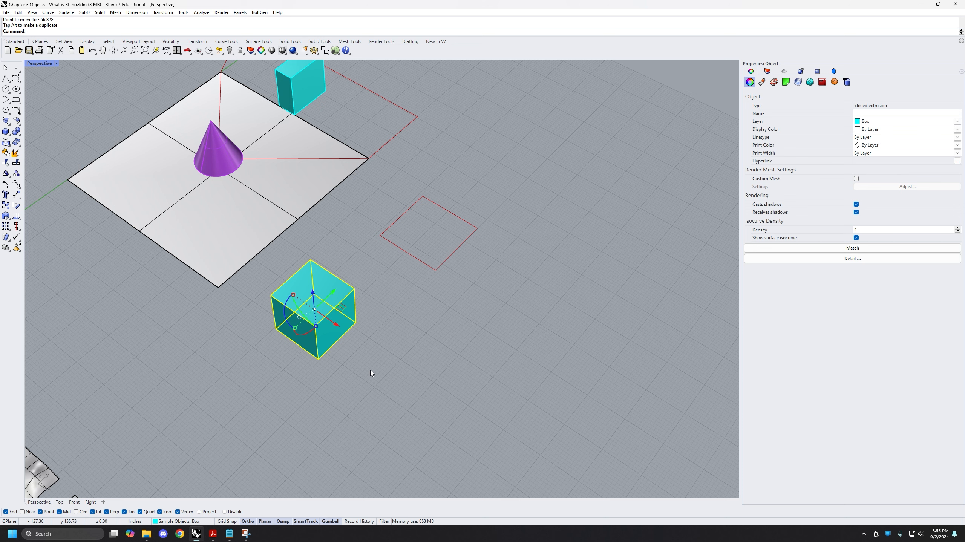
scroll(368, 363, up, 3)
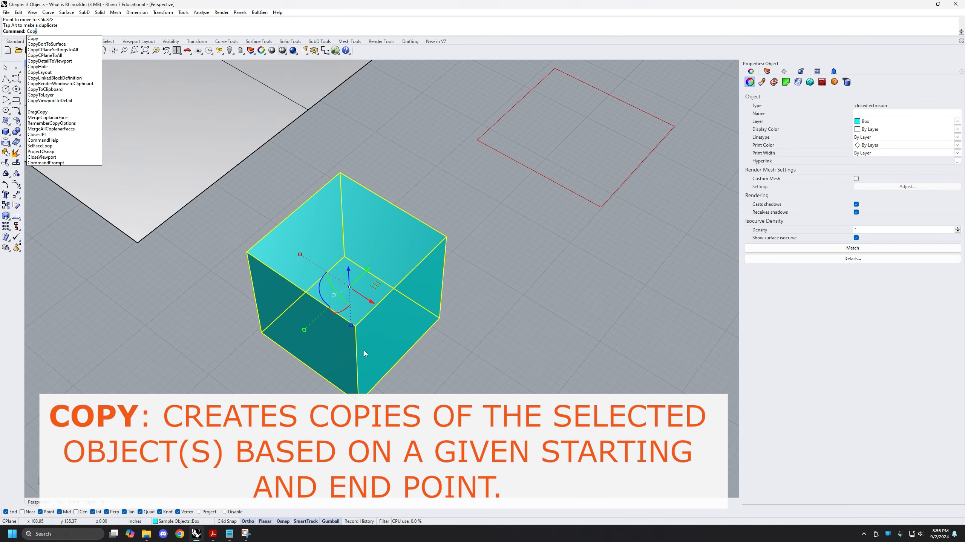
key(Return)
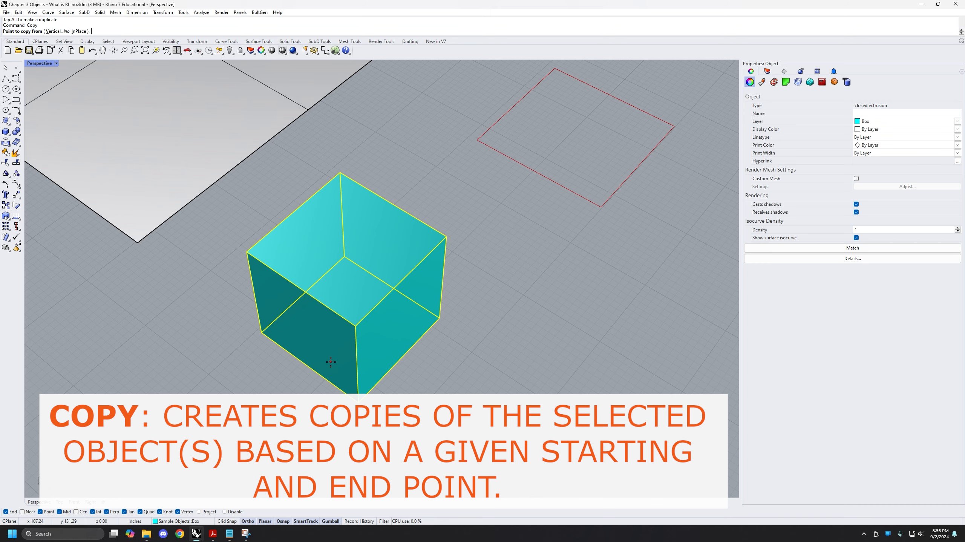
shift+right_drag(357, 305, 343, 233)
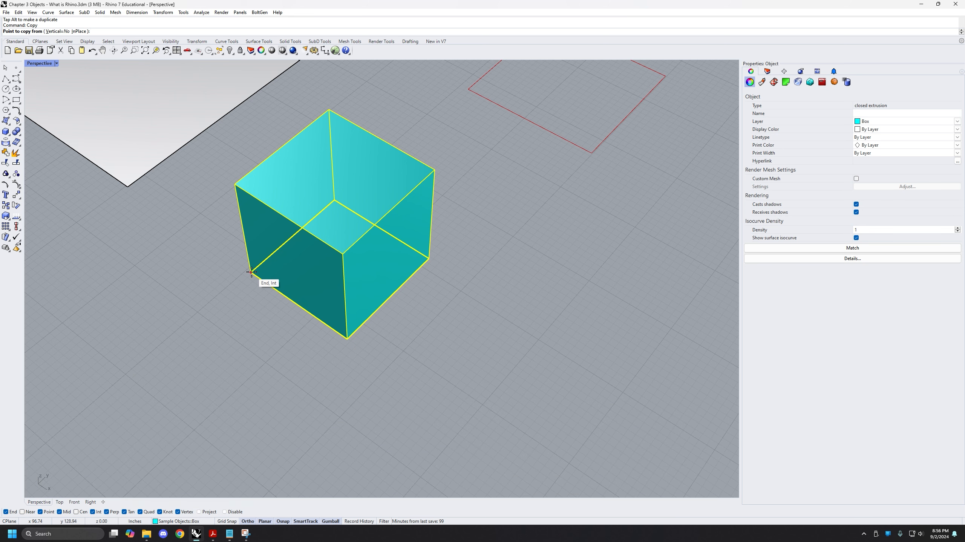
click(251, 273)
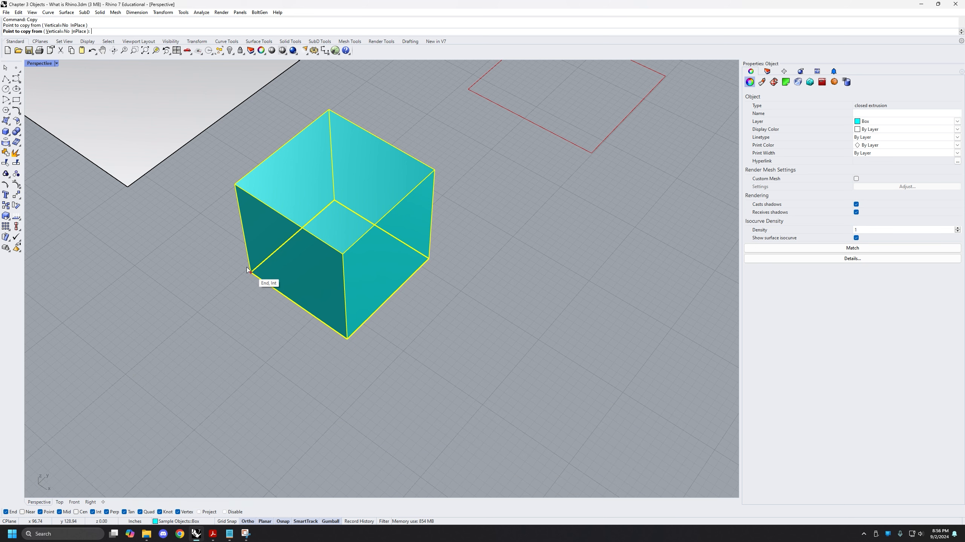
click(251, 272)
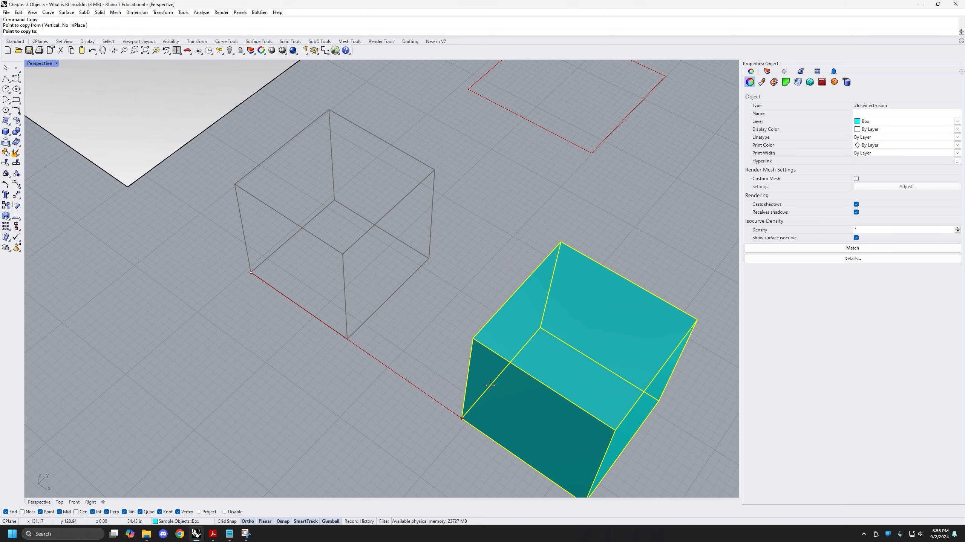
shift+right_drag(470, 411, 432, 387)
scroll(380, 361, down, 5)
scroll(379, 334, up, 5)
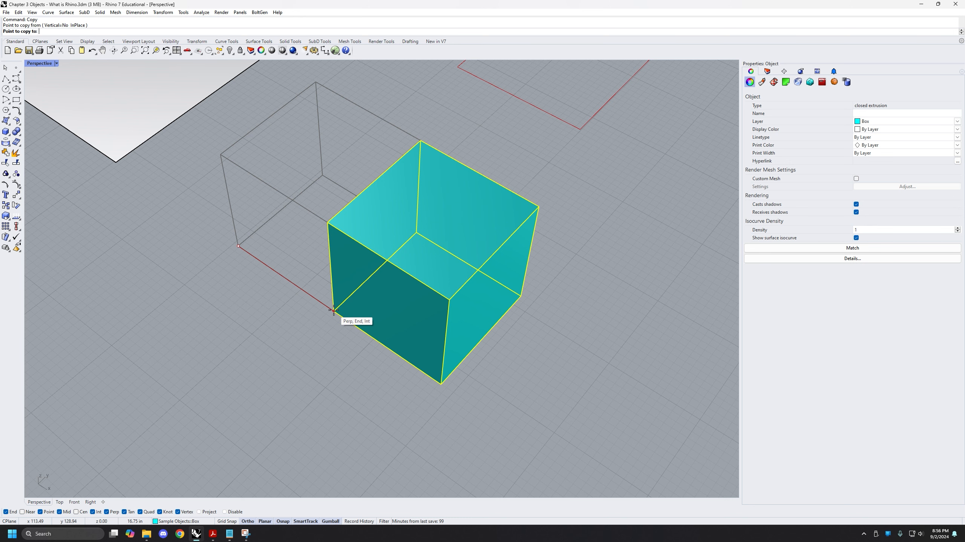
scroll(334, 311, up, 3)
scroll(333, 311, down, 1)
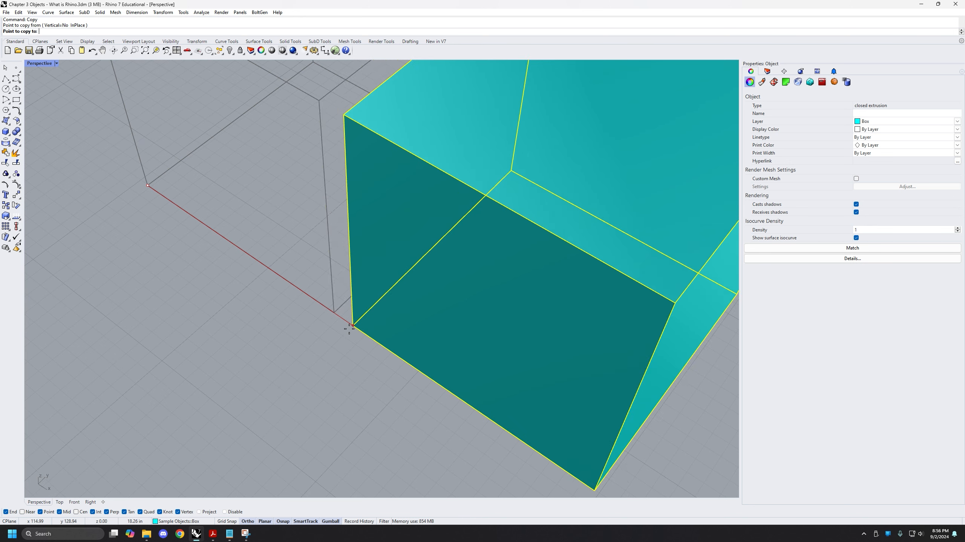
scroll(334, 311, up, 1)
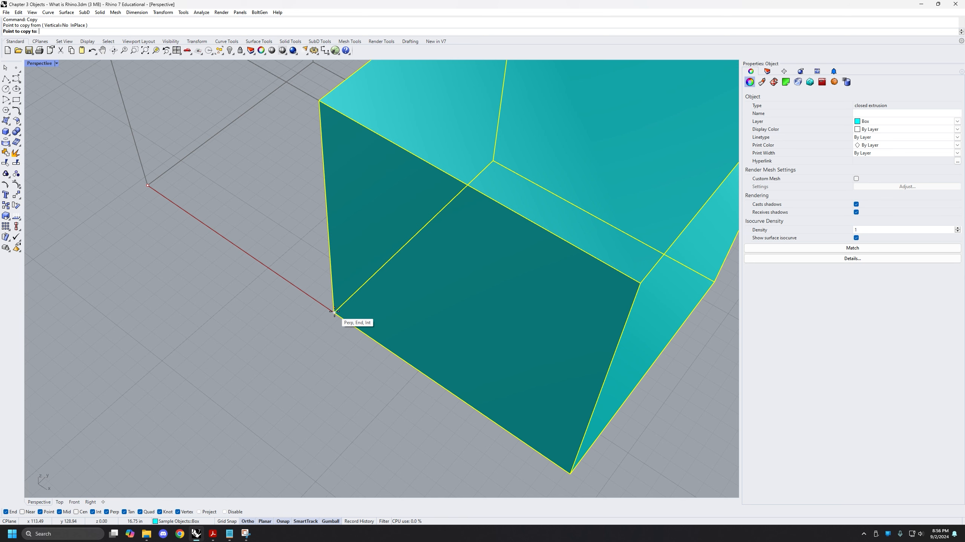
scroll(334, 310, down, 6)
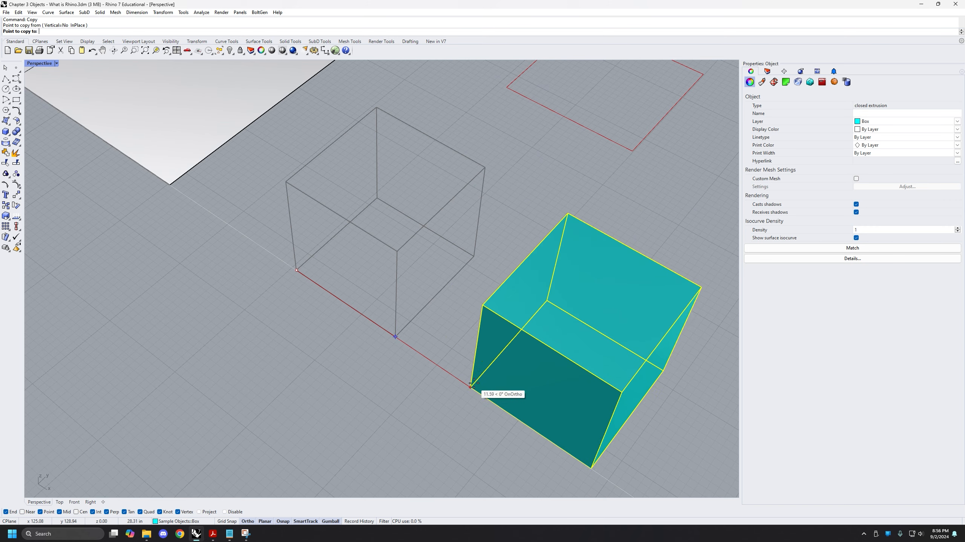
shift+right_drag(496, 400, 413, 361)
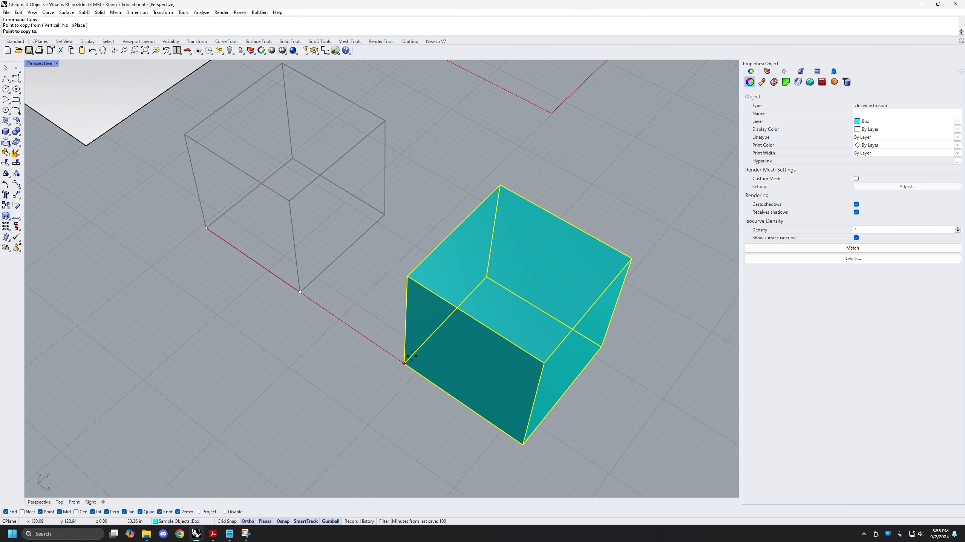
scroll(411, 356, down, 2)
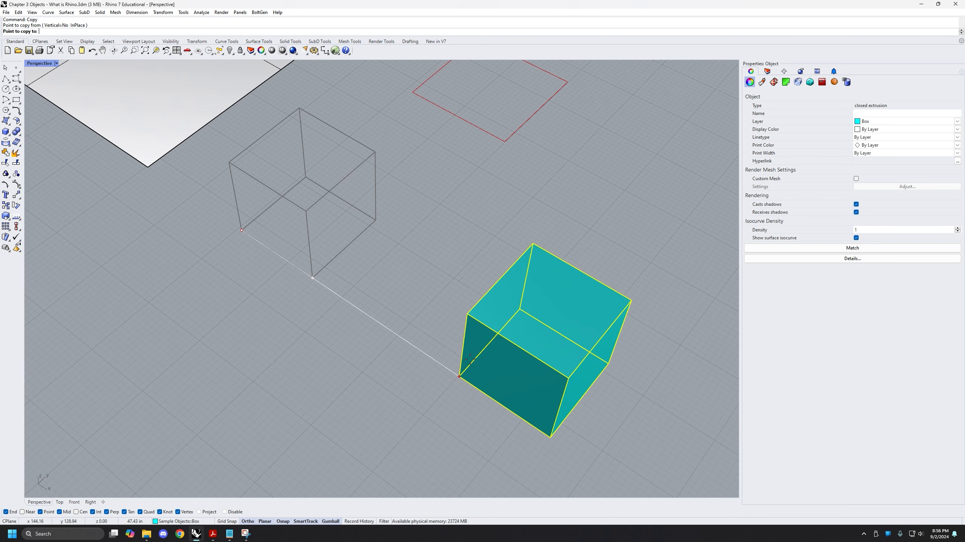
click(451, 358)
shift+right_drag(451, 357, 368, 336)
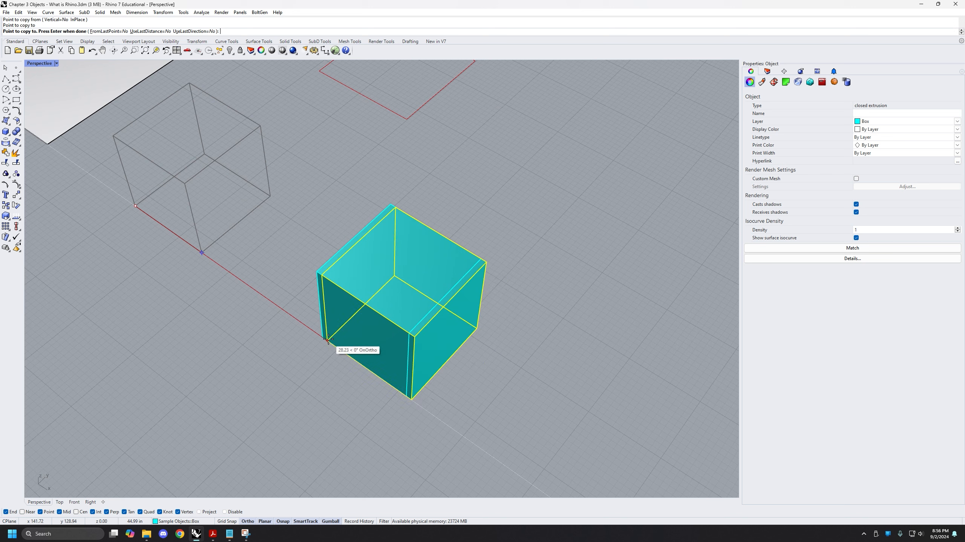
key(Return)
Step: Copy the new cube twice from its lower corner, snapping each copy to the previous cube's opposite corner in a diagonal row
key(Return)
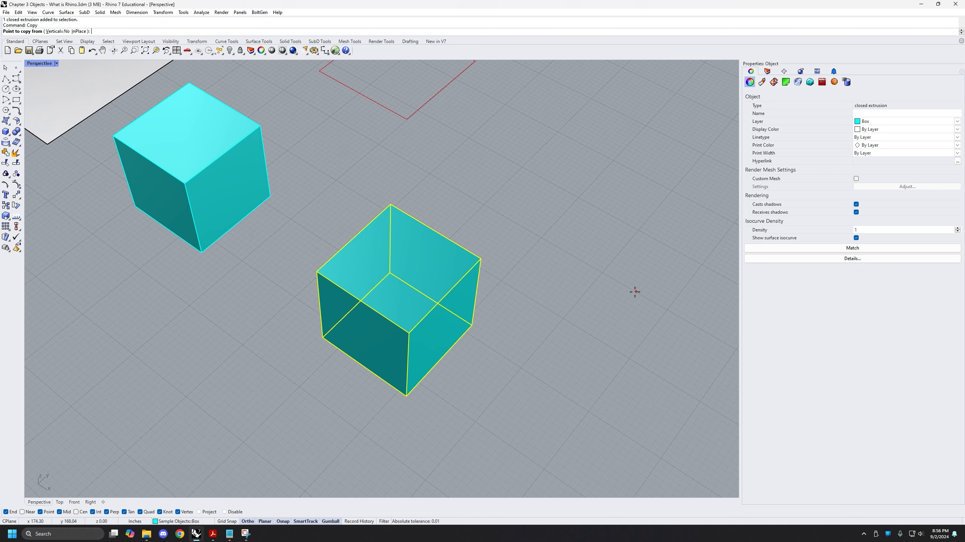
click(323, 337)
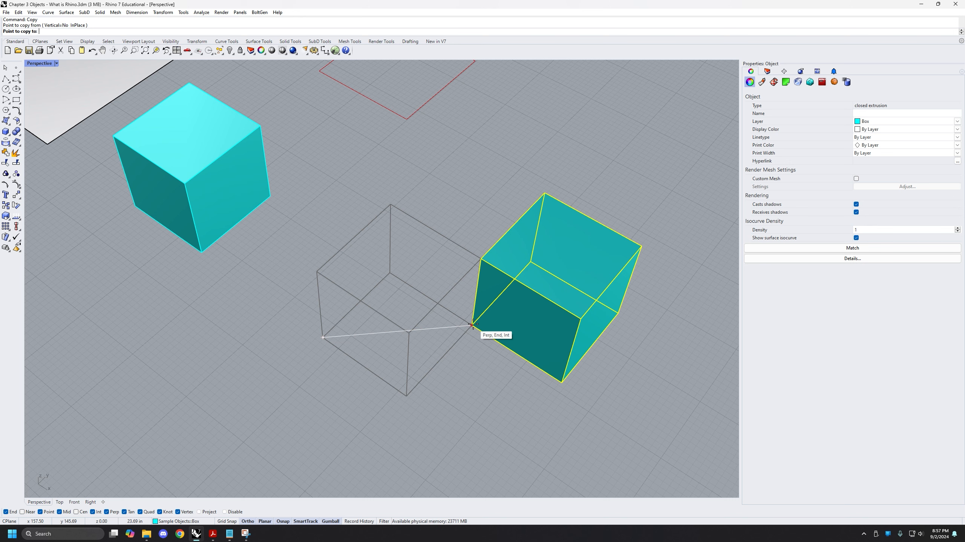
shift+right_drag(472, 325, 247, 338)
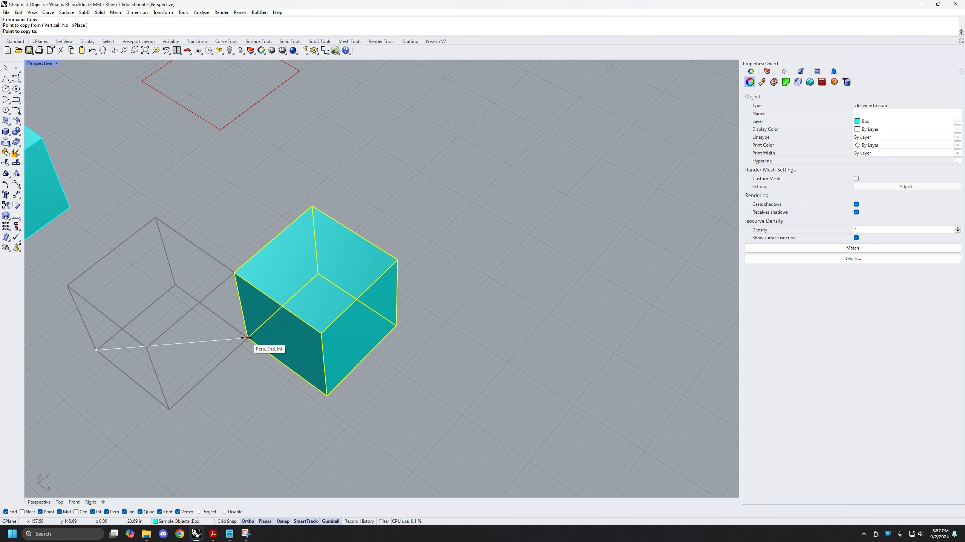
click(247, 338)
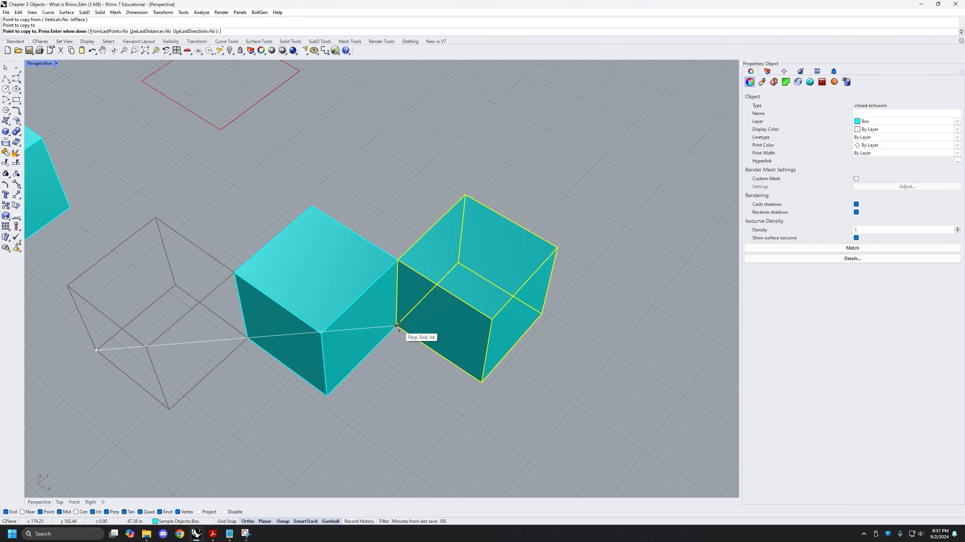
click(396, 325)
Step: Place a third copy of the cube farther along the same diagonal, separate from the touching cubes, and finish copying
shift+right_drag(573, 317, 532, 310)
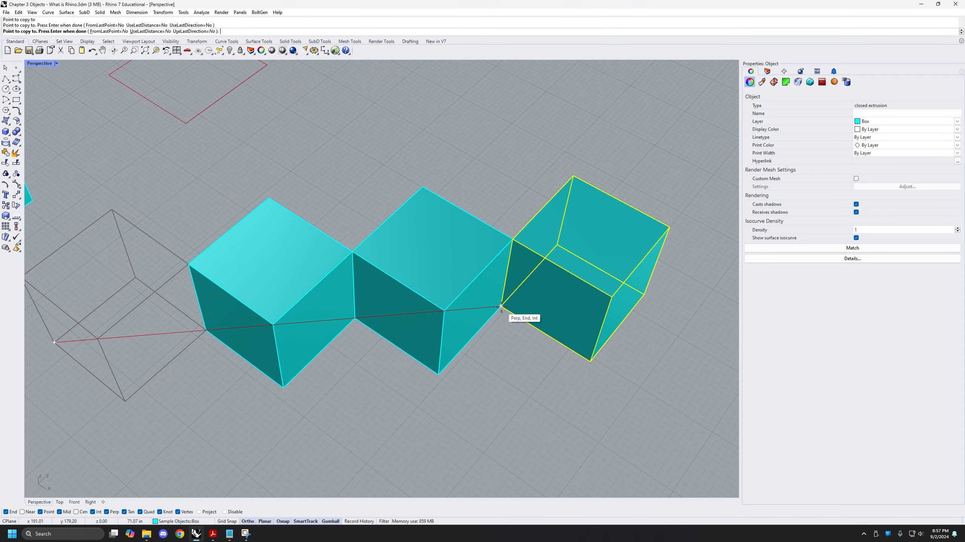
scroll(501, 306, down, 3)
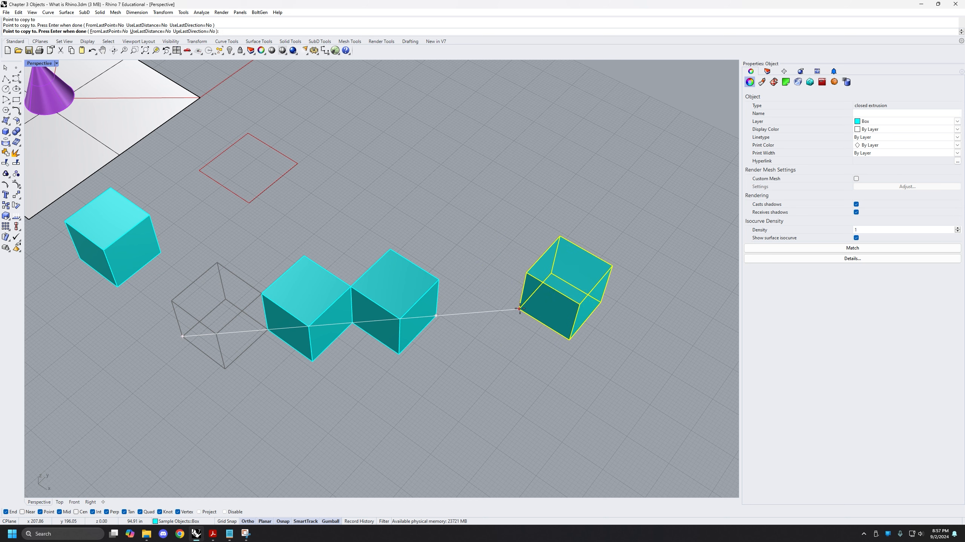
click(607, 302)
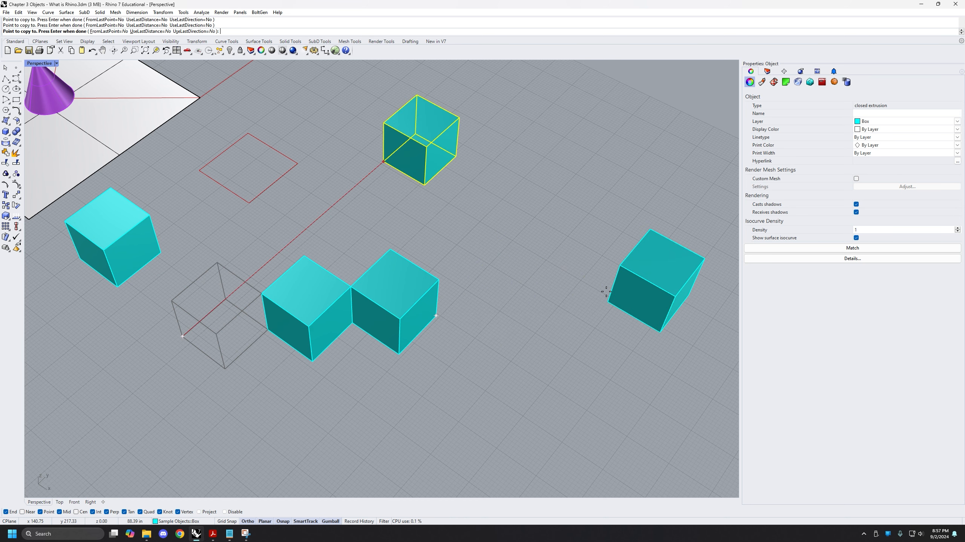
key(Return)
Step: Examine the row of copied cubes in relation to the grey plane and the other objects in the Perspective view
right_drag(533, 318, 474, 340)
scroll(346, 173, down, 2)
scroll(469, 364, up, 4)
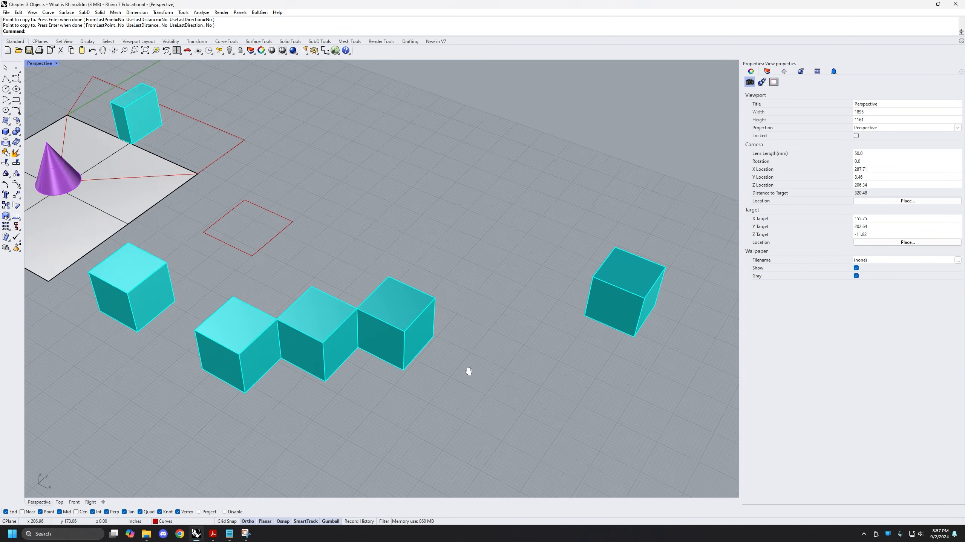
scroll(480, 378, down, 4)
shift+right_drag(481, 378, 493, 385)
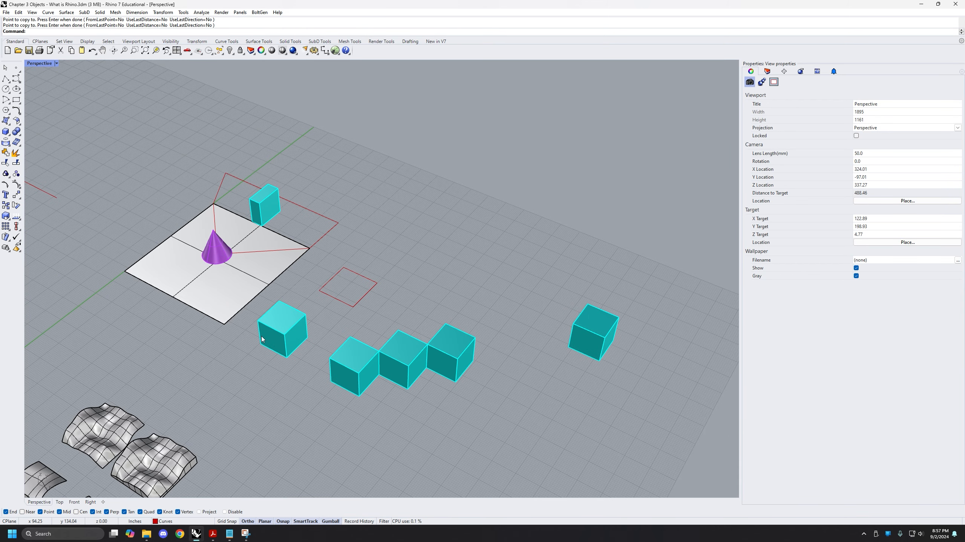
scroll(227, 344, down, 2)
shift+right_drag(125, 309, 262, 287)
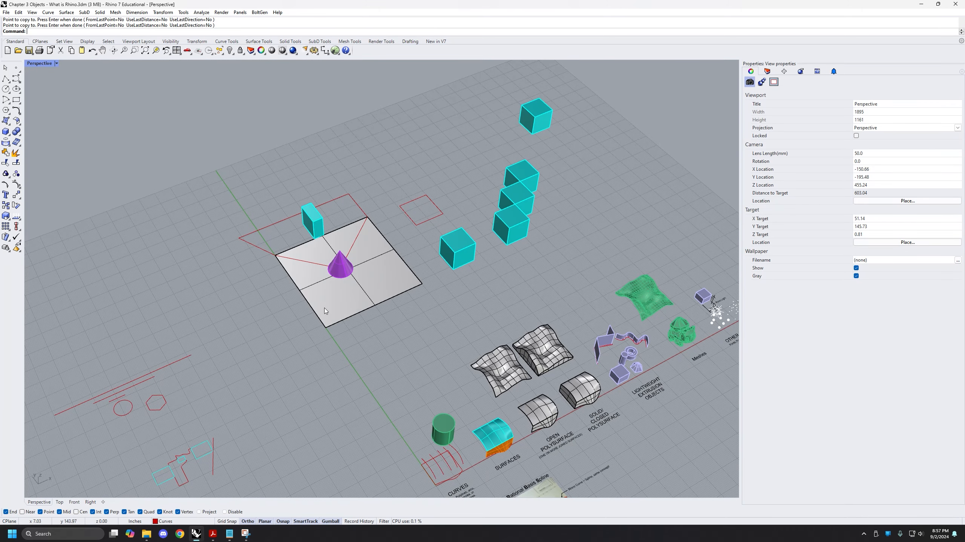